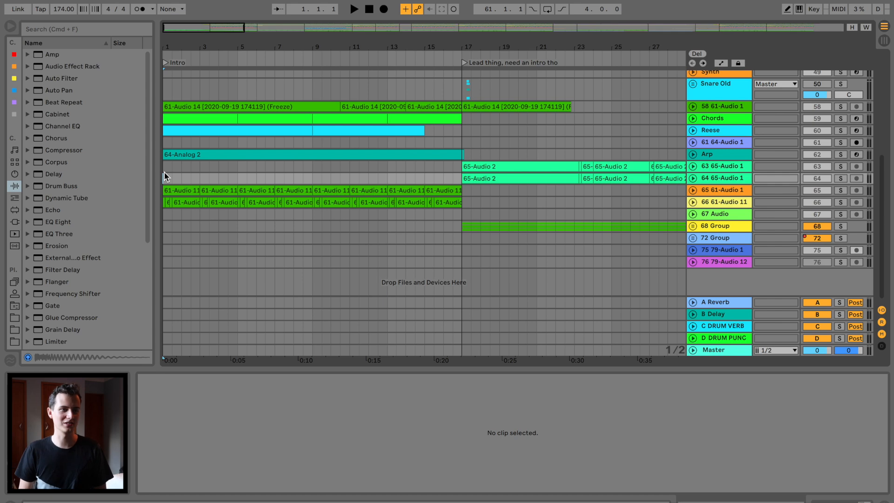
Step: Examine the song arrangement and play it from before the Chorus into the Synth section
left_click_drag(385, 36, 386, 10)
scroll(512, 155, "up", 5)
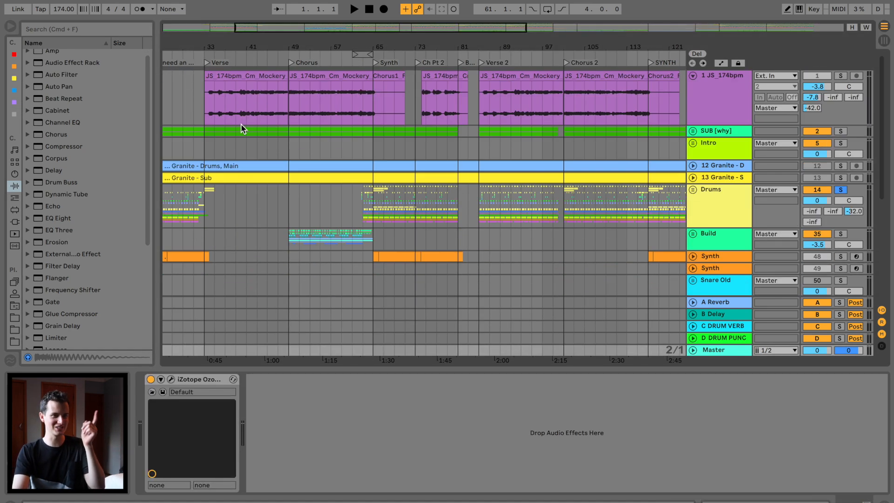
left_click_drag(310, 41, 297, 47)
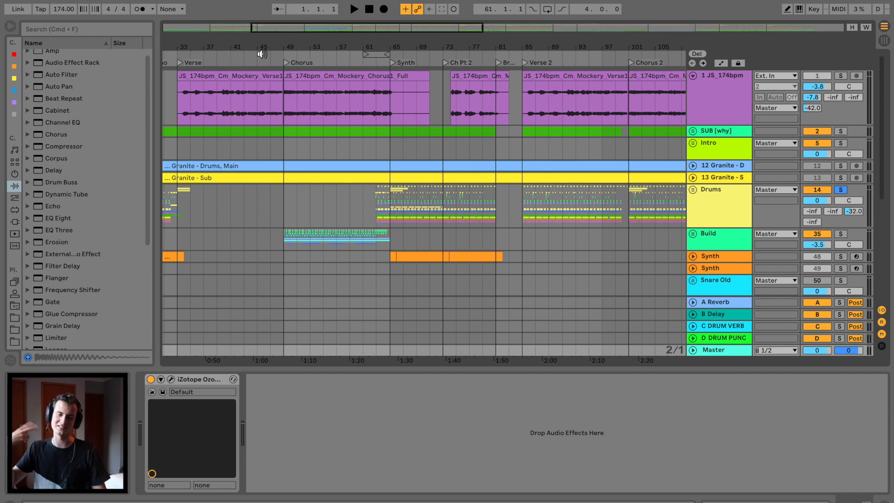
scroll(288, 67, "down", 4)
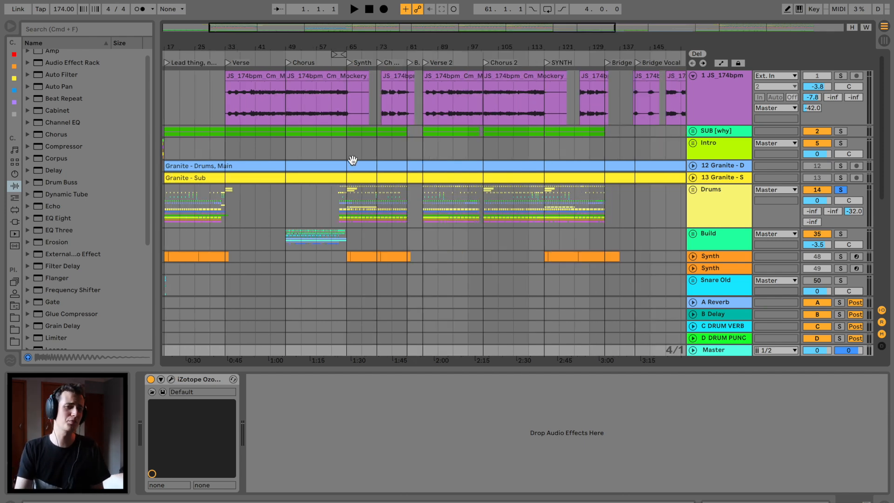
left_click_drag(294, 49, 294, 66)
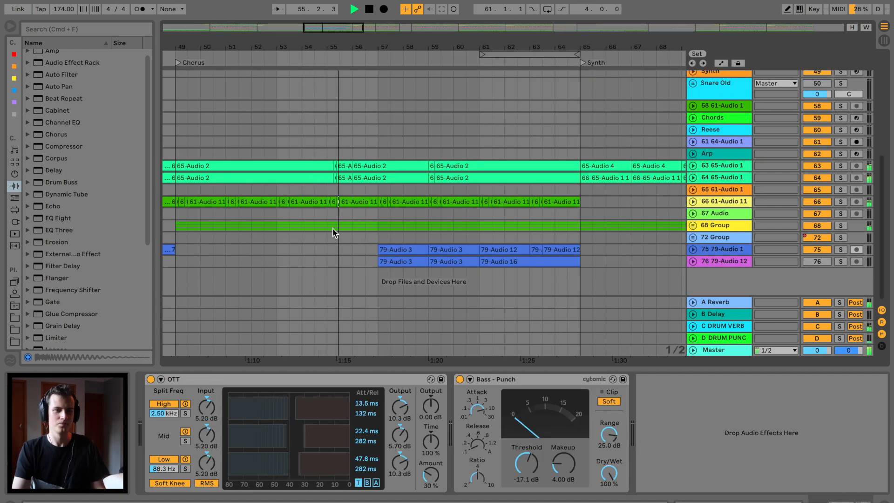
left_click_drag(371, 45, 370, 33)
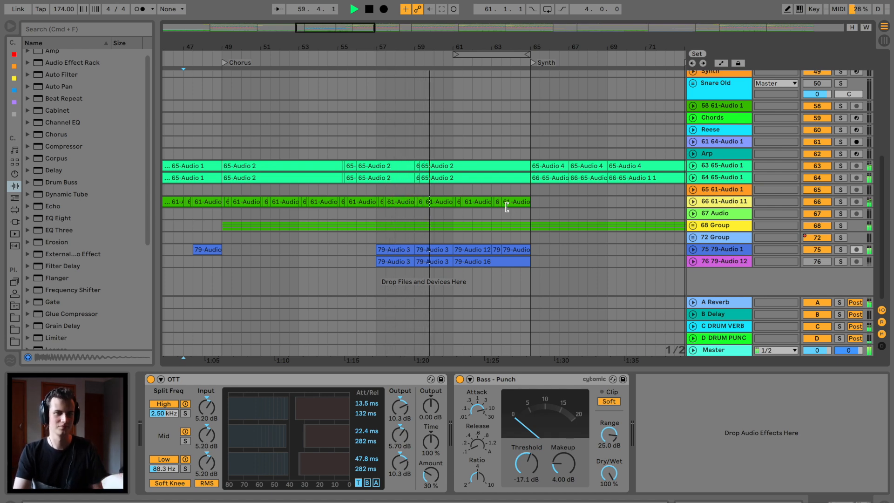
left_click_drag(449, 44, 449, 35)
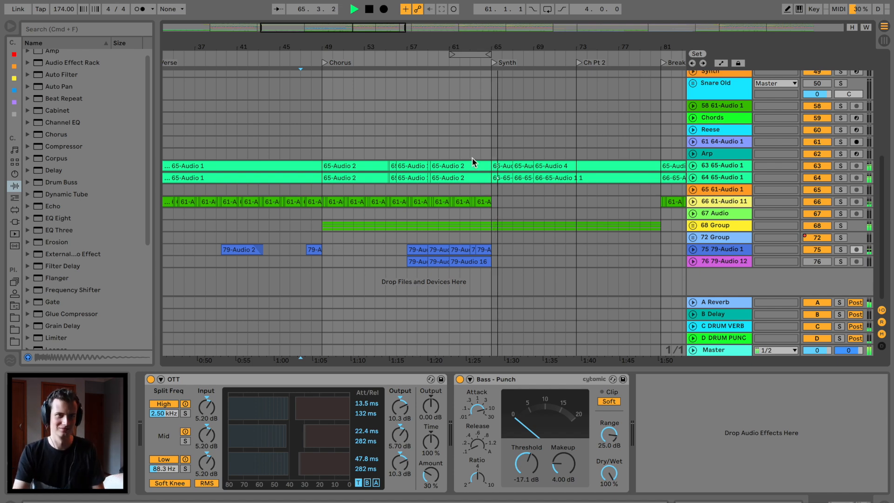
Step: Activate the first Synth track and continue listening through Ch Pt 2 up to the Break
scroll(472, 158, "right", 5)
scroll(473, 158, "up", 10)
left_click(817, 246)
left_click_drag(433, 48, 433, 28)
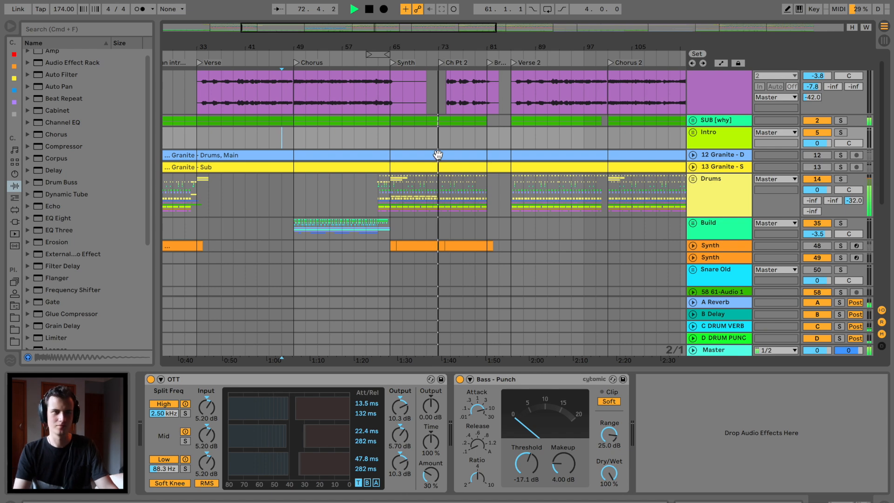
scroll(461, 169, "up", 1)
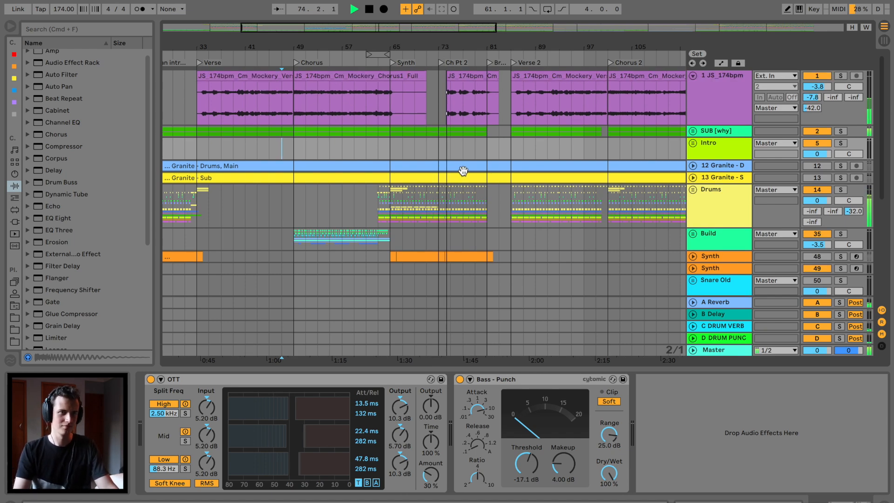
mouse_move(454, 45)
left_mouse_down()
mouse_move(455, 68)
mouse_move(454, 48)
left_mouse_up()
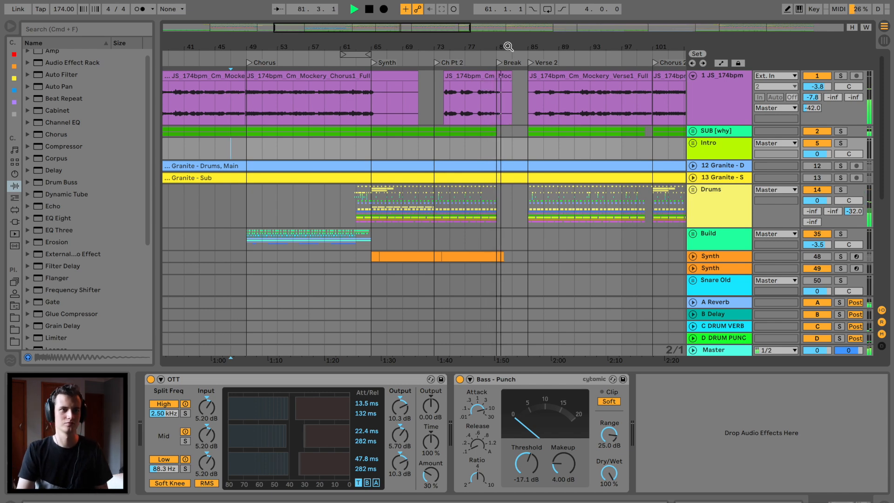
left_click_drag(507, 47, 507, 45)
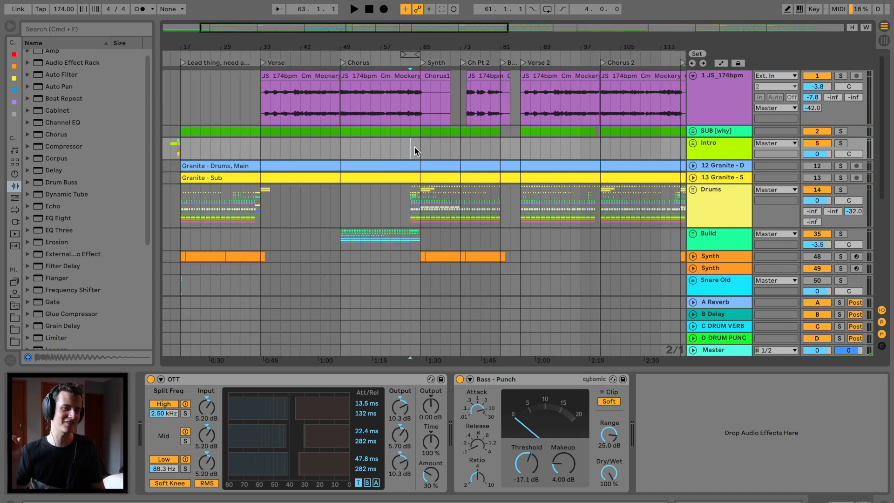
Step: Inspect the 65-Audio and 79-Audio clips on the lower audio tracks
scroll(364, 189, "down", 8)
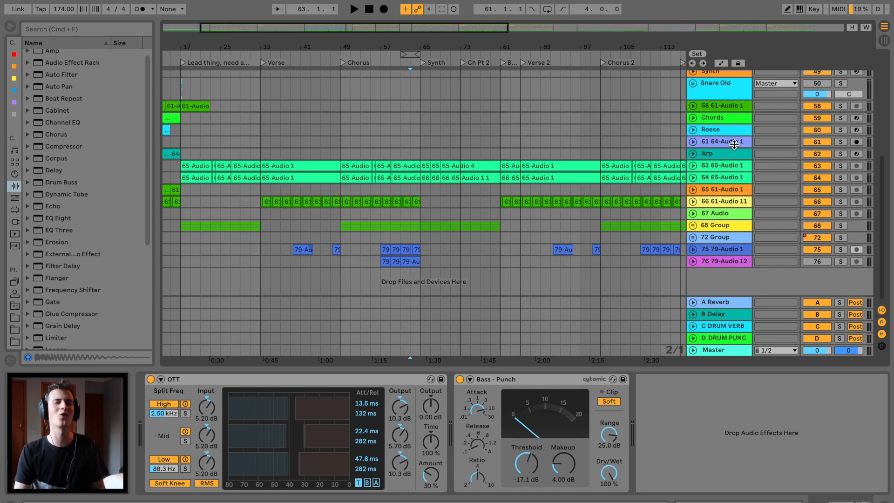
left_click(196, 164)
left_click(416, 165)
left_click(396, 247)
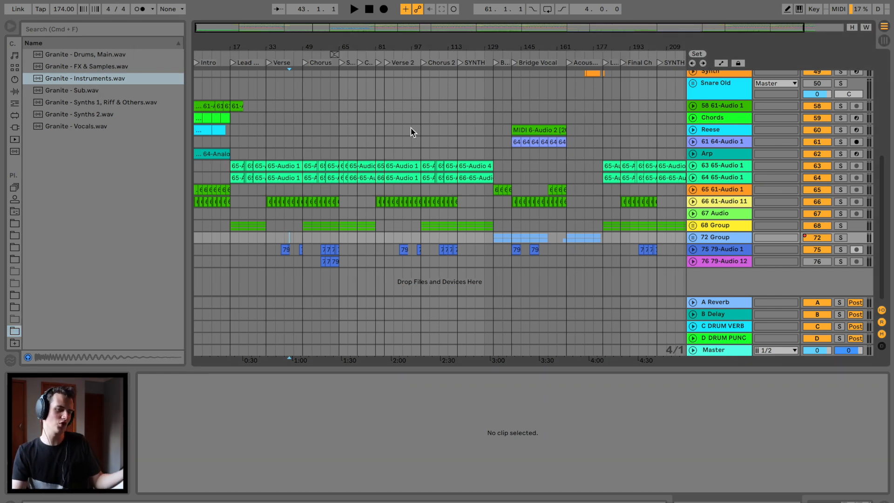
Step: Add an audio track below 79-Audio 12 and place Granite - Instruments.wav at the start of it
scroll(410, 127, "up", 10)
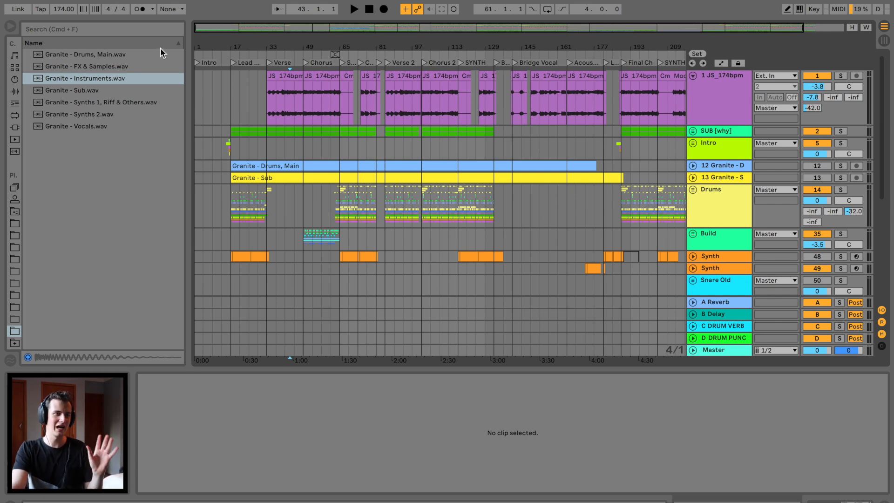
scroll(548, 305, "down", 8)
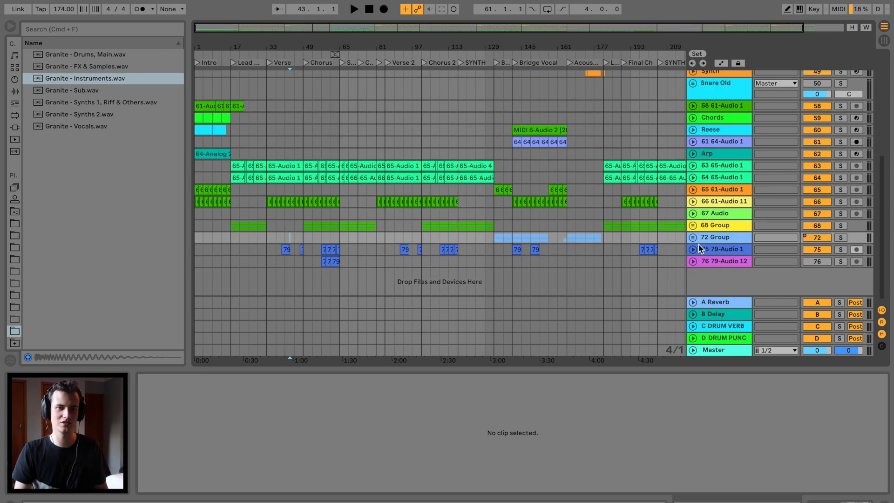
left_click(733, 265)
double_click(93, 79)
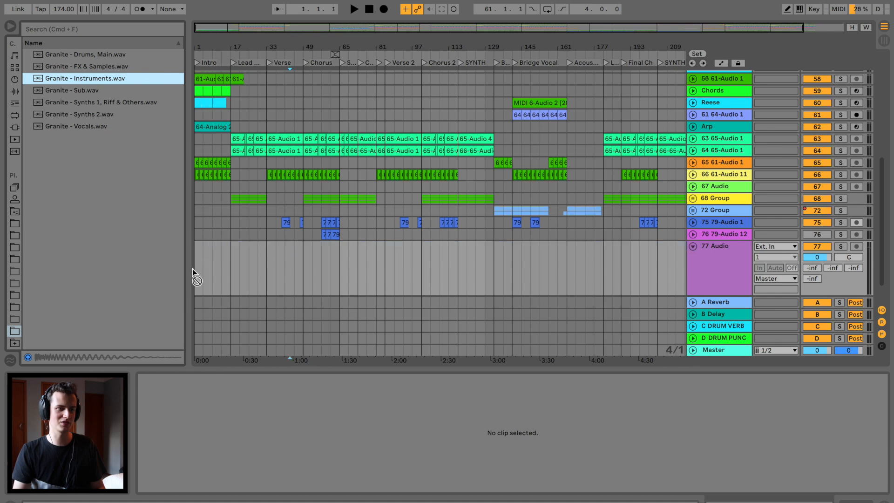
left_click_drag(228, 247, 218, 249)
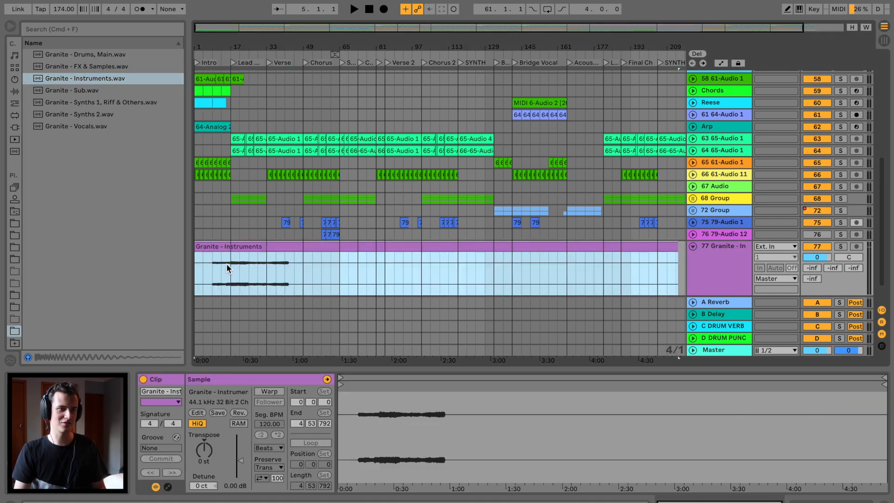
Step: Solo the Granite - Instruments track and listen to it from the Lead thing section onward
left_click(235, 267)
left_click(840, 247)
key("space")
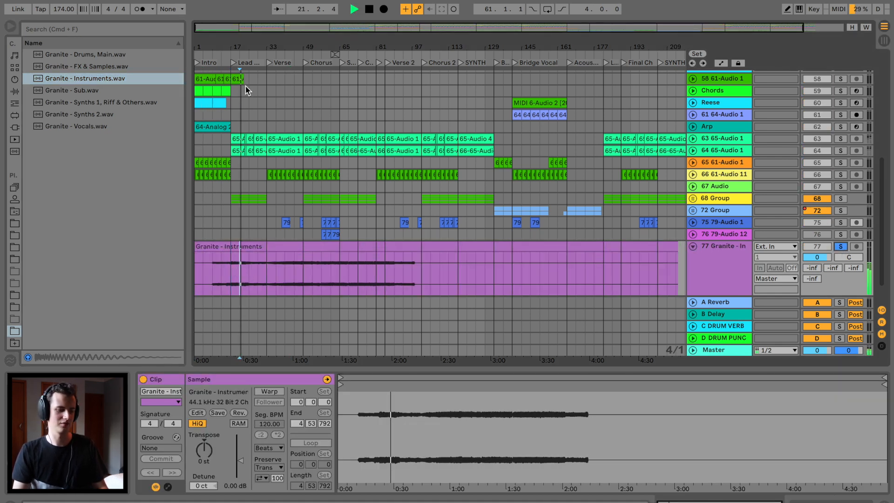
left_click_drag(241, 46, 242, 107)
scroll(422, 277, "left", 5)
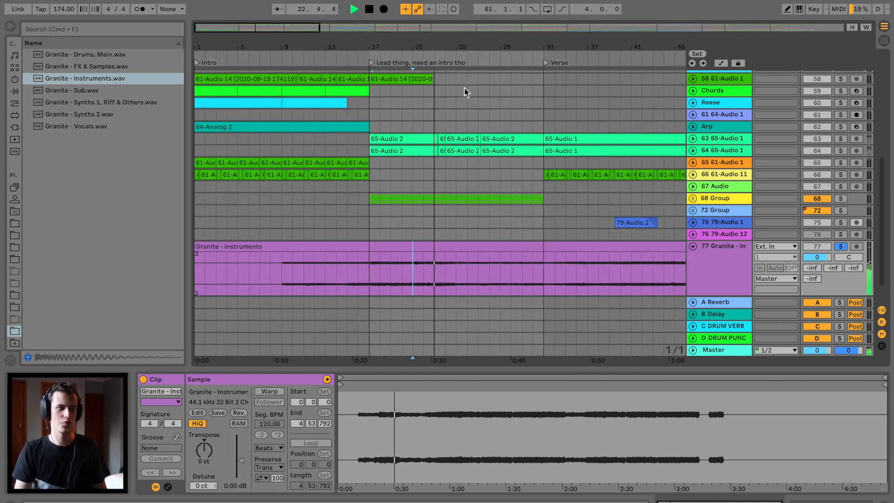
left_click_drag(475, 46, 476, 21)
scroll(423, 234, "down", 2)
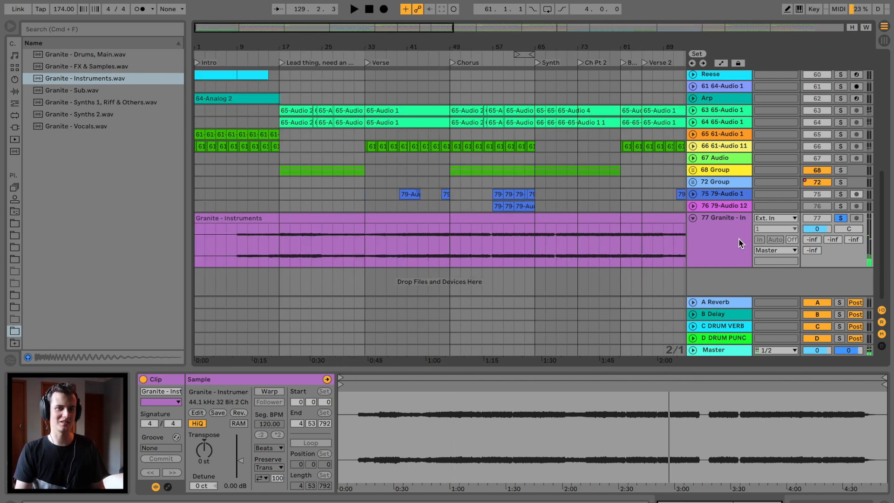
Step: Add two audio tracks below Granite - Instruments and place the Synths 1, Riff & Others and Synths 2 stems at their start
left_click(739, 238)
key("super+t")
key("super+t")
left_click(99, 103)
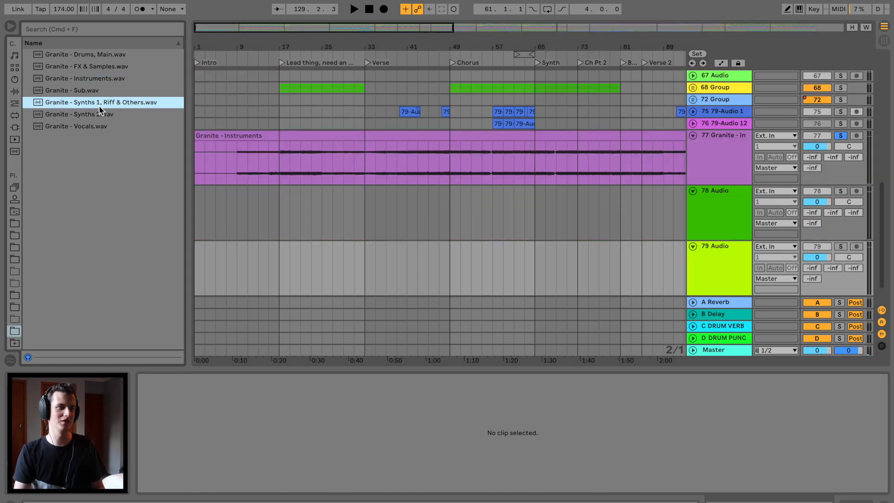
left_click(88, 112, "shift")
left_click_drag(89, 108, 202, 207)
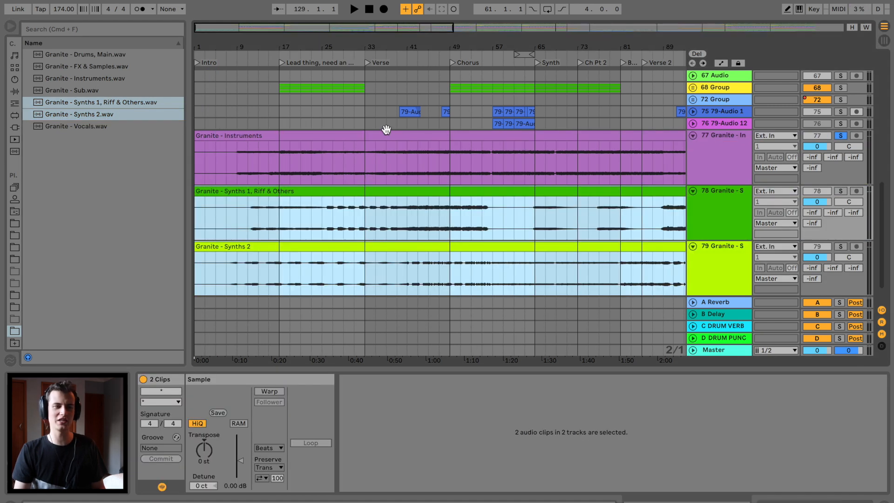
Step: Solo both Granite synth stem tracks and listen to them with the instruments stem in the Verse and Chorus
left_click(400, 64)
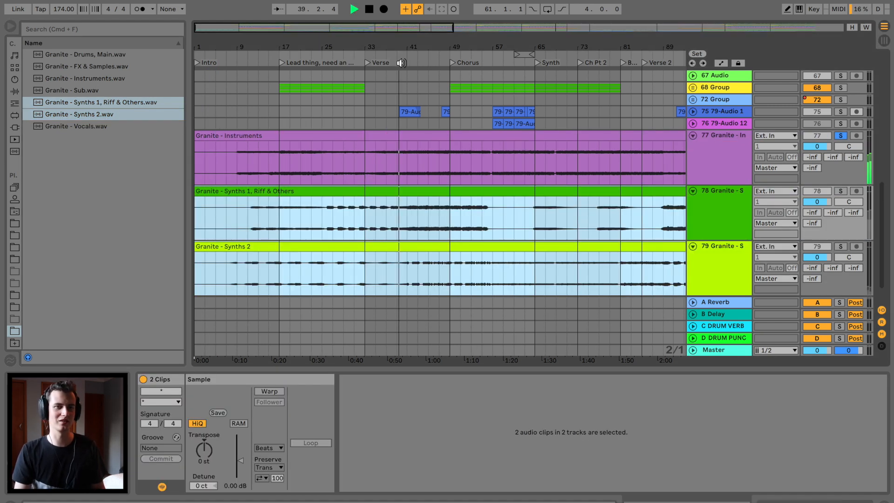
left_click(840, 191)
left_click(840, 247)
left_click(443, 59)
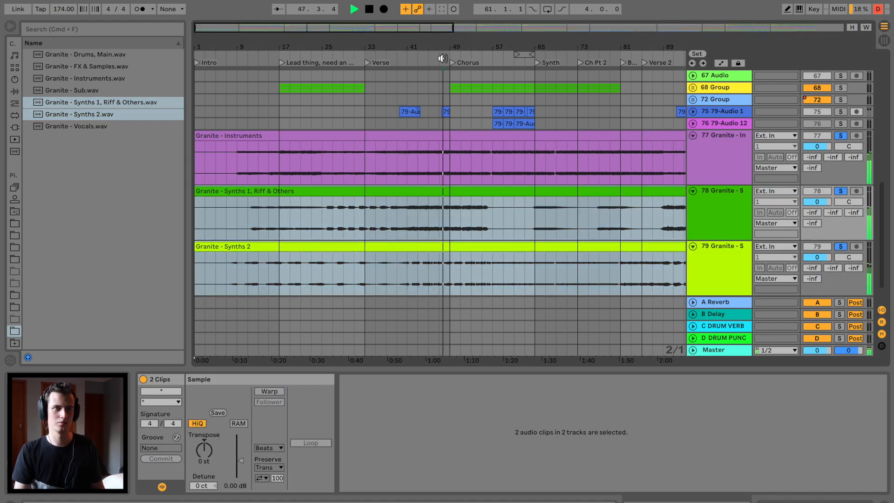
left_click_drag(463, 49, 462, 94)
left_click_drag(476, 45, 475, 2)
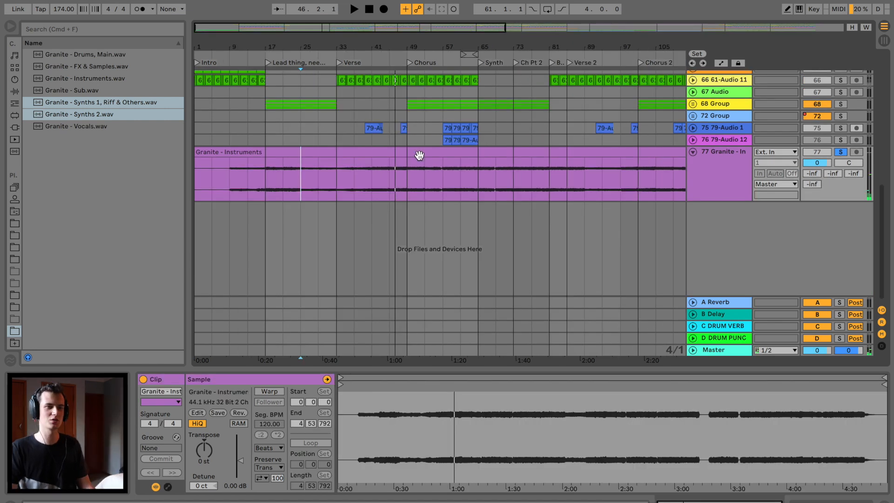
Step: Fold the JS_174bpm vocal track and delete the Granite - Drums, Main and Granite - Sub tracks
scroll(419, 156, "up", 20)
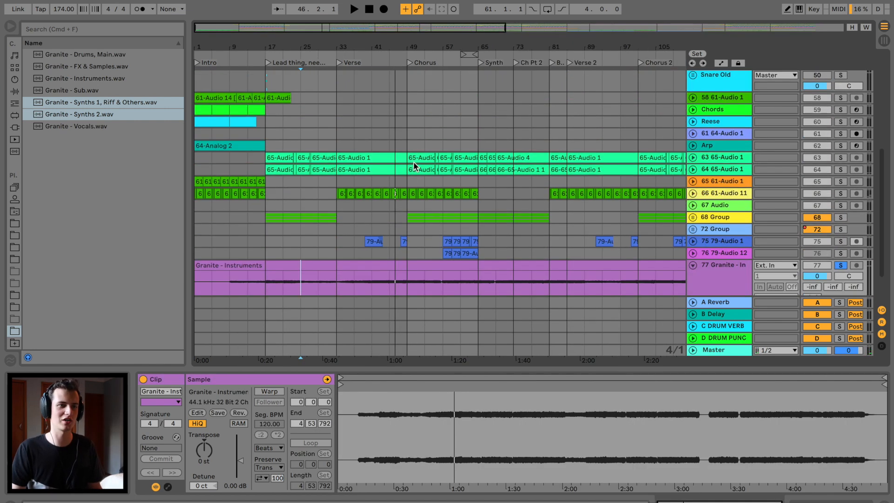
left_click(239, 142)
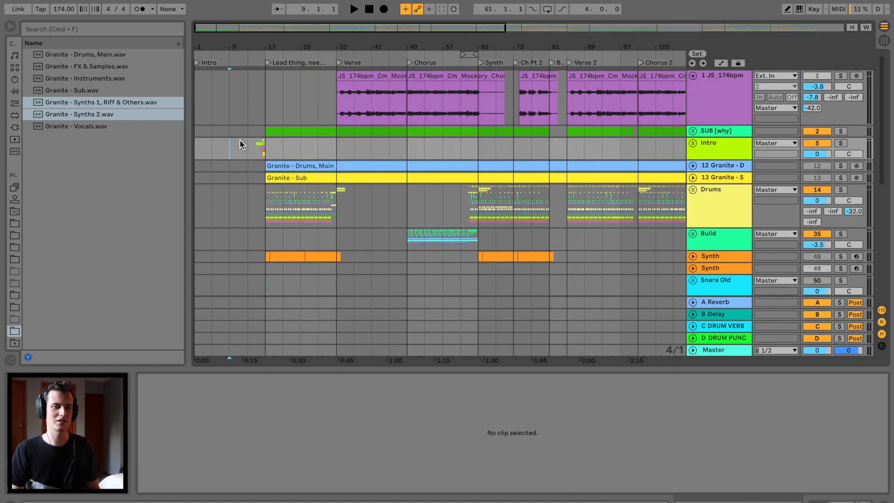
left_click(693, 77)
left_click(721, 88)
left_click(715, 109)
left_click_drag(722, 150, 728, 119)
left_click(724, 167)
left_click(722, 178, "shift")
key("Delete")
Step: Combine the Intro, Drums and Build groups into a single group named Drums
left_click(728, 145)
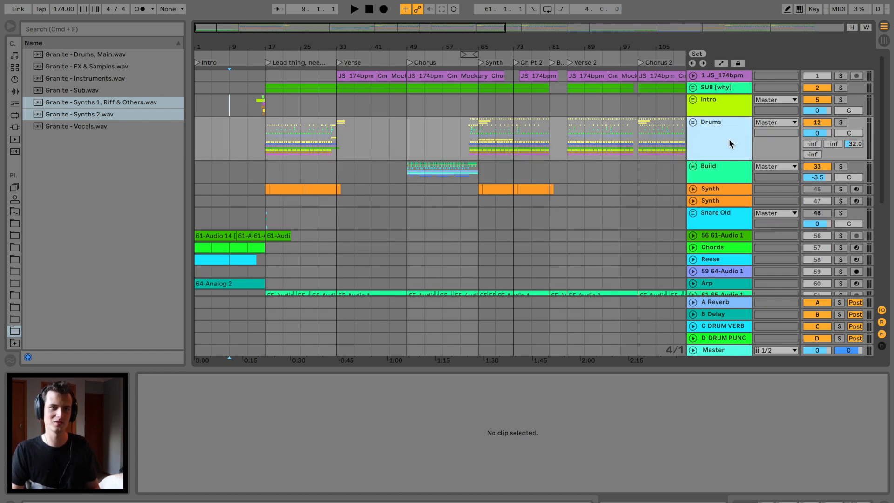
left_click(720, 100)
left_click(714, 169)
left_click(722, 112)
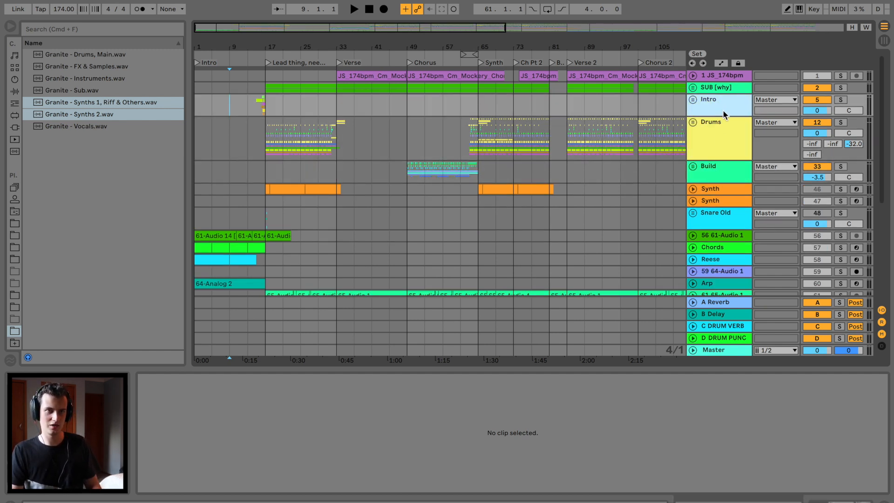
left_click(719, 127, "shift")
left_click(718, 168, "shift")
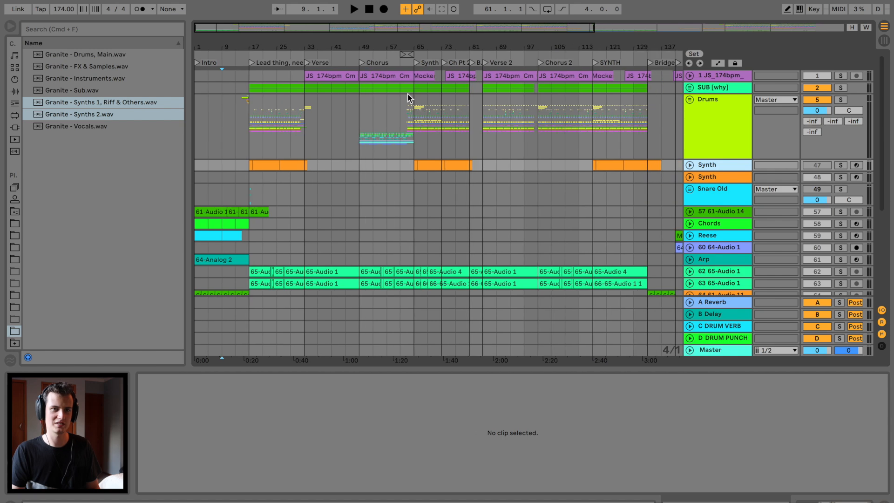
Step: Delete the Snare Old group
scroll(482, 151, "down", 2)
left_click(732, 164)
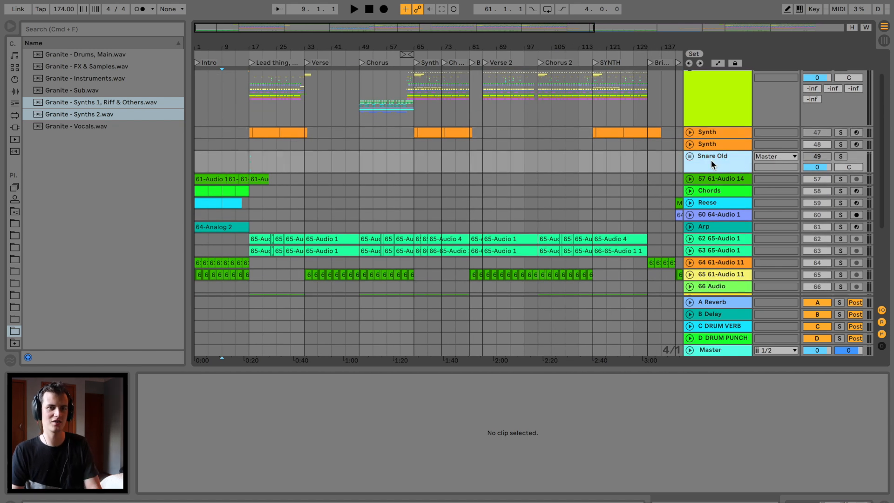
key("Delete")
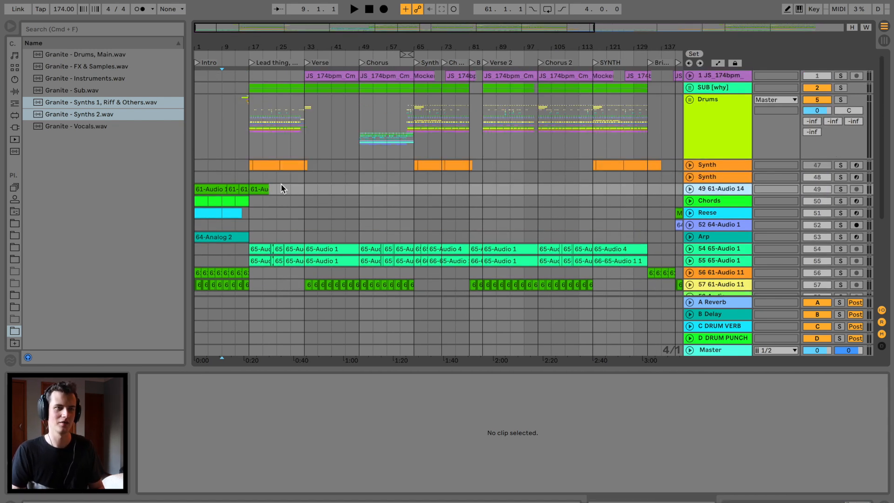
Step: Audition the Chords track in solo from the start of the Intro, and turn its solo off
scroll(711, 199, "down", 5)
left_click(716, 205)
scroll(717, 203, "up", 1)
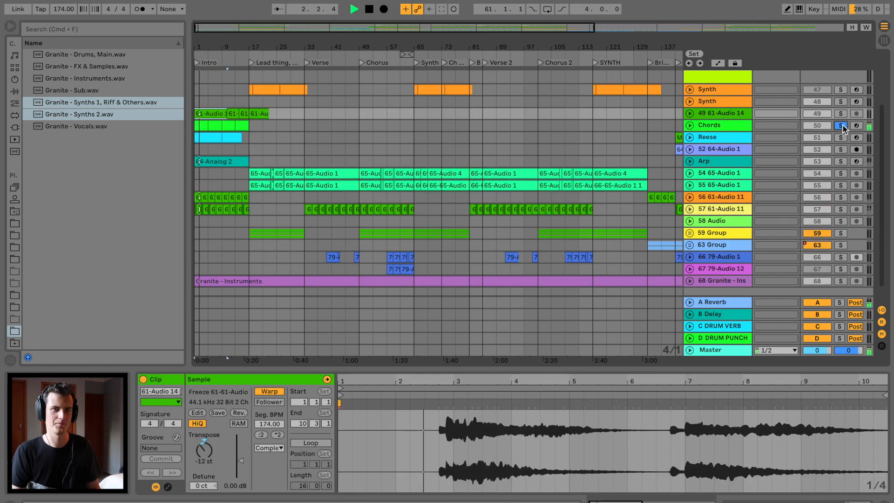
left_click(840, 126)
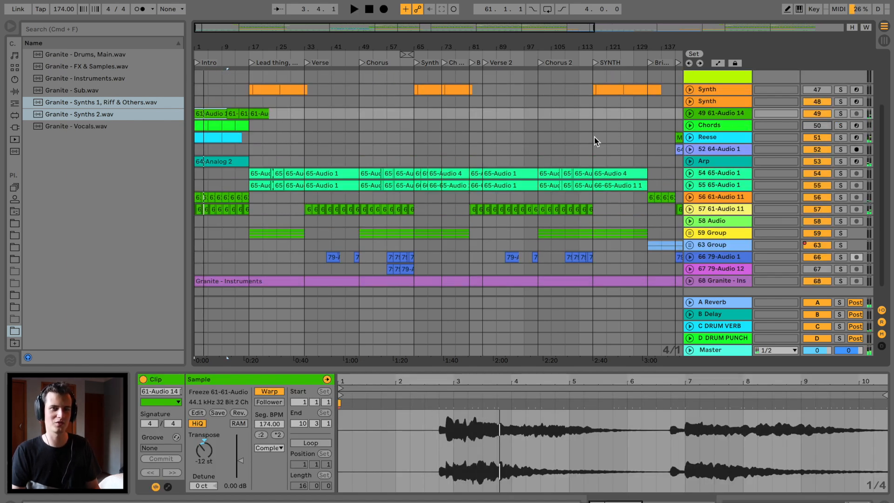
Step: Move the 79-Audio 12 track below the 79-Audio 1 track
scroll(595, 141, "up", 3)
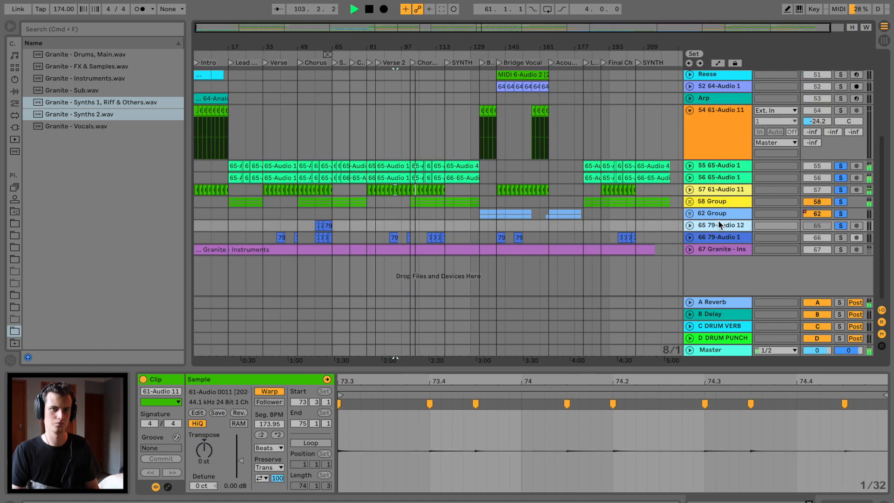
left_click(719, 247)
scroll(763, 238, "up", 3)
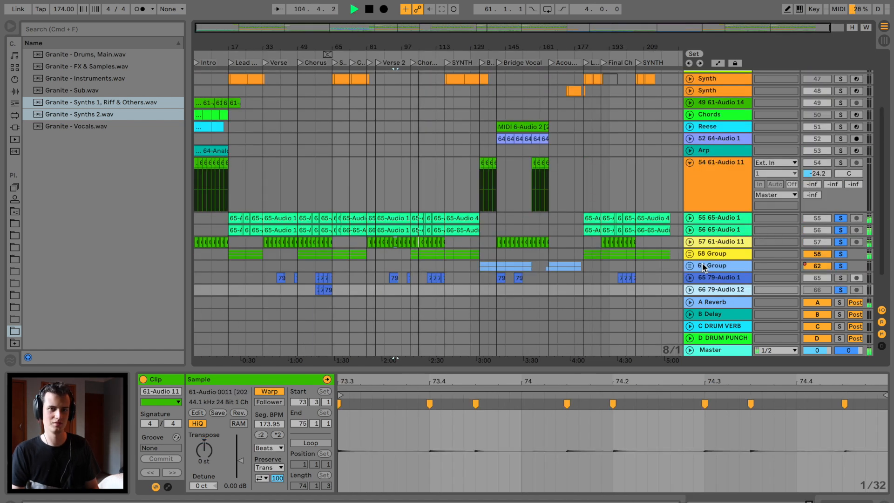
Step: Turn off solo on 79-Audio 12, and combine the tracks from 65-Audio 1 down to 79-Audio 1 into a collapsed group named Guitar
scroll(703, 267, "down", 3)
left_click(837, 248)
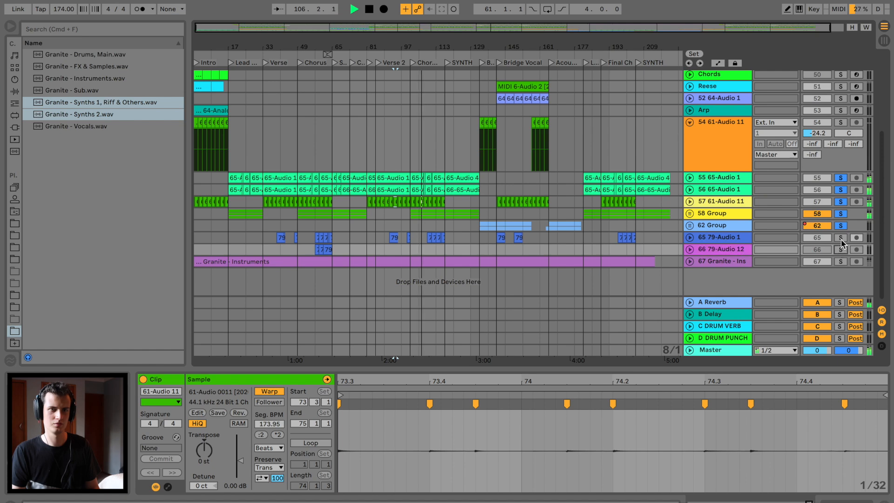
left_click(712, 238)
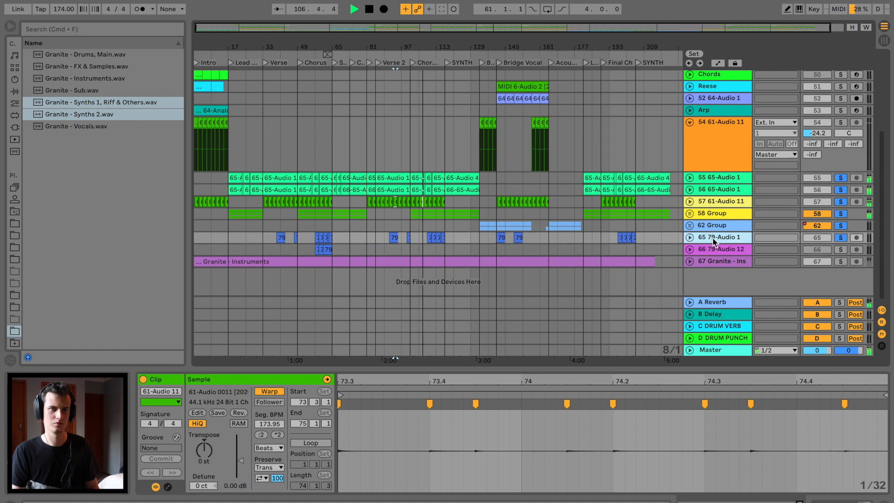
left_click(710, 178)
key("super+g")
key("super+r")
type("Guitar")
key("Return")
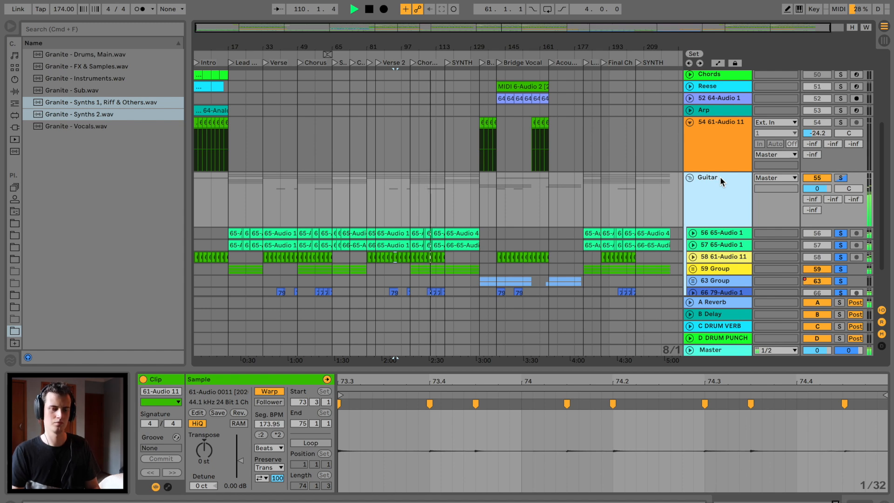
left_click(690, 178)
Step: Compare the Guitar group with the Granite - Instruments stem by switching solo between them around the SYNTH section, and stop playback
scroll(642, 173, "up", 1)
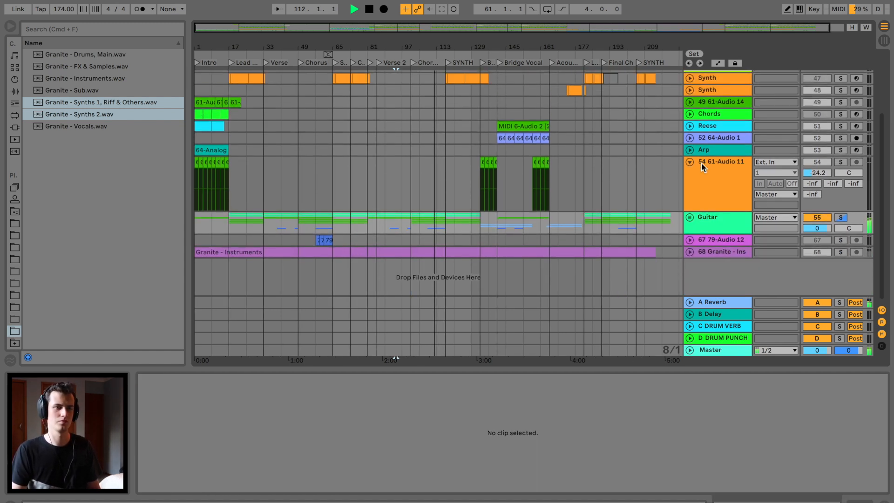
scroll(322, 169, "up", 2)
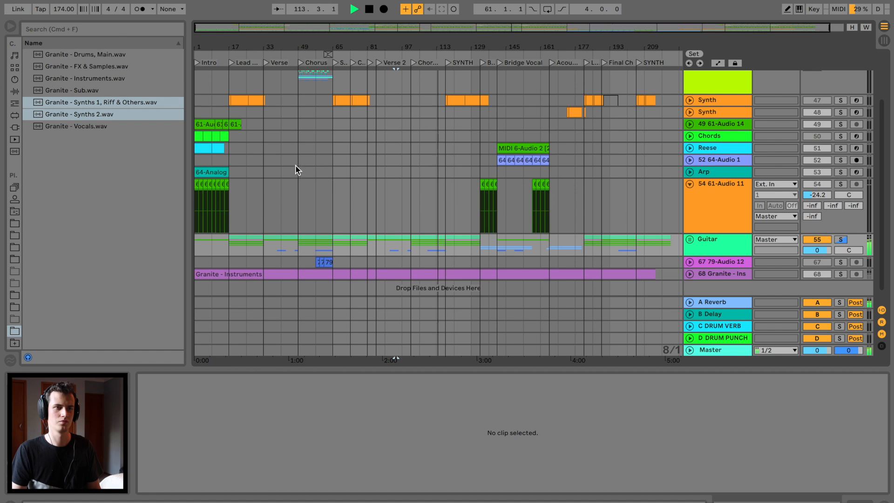
scroll(562, 186, "right", 2)
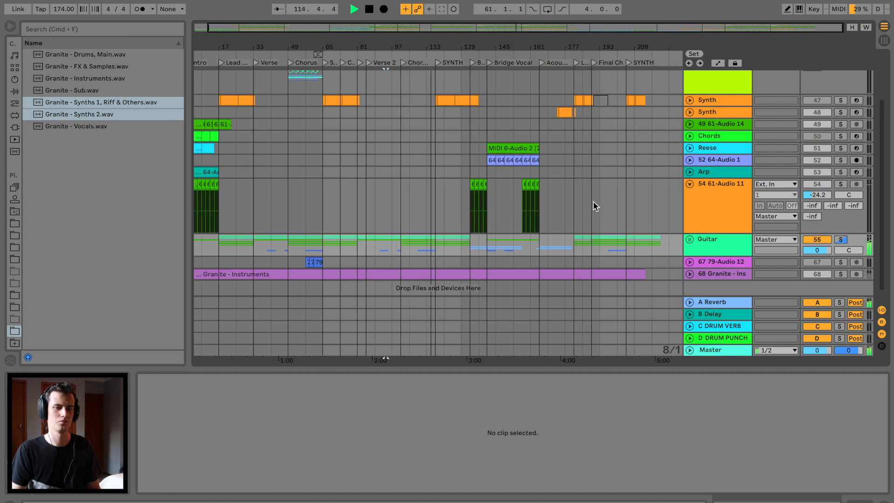
left_click_drag(409, 47, 409, 75)
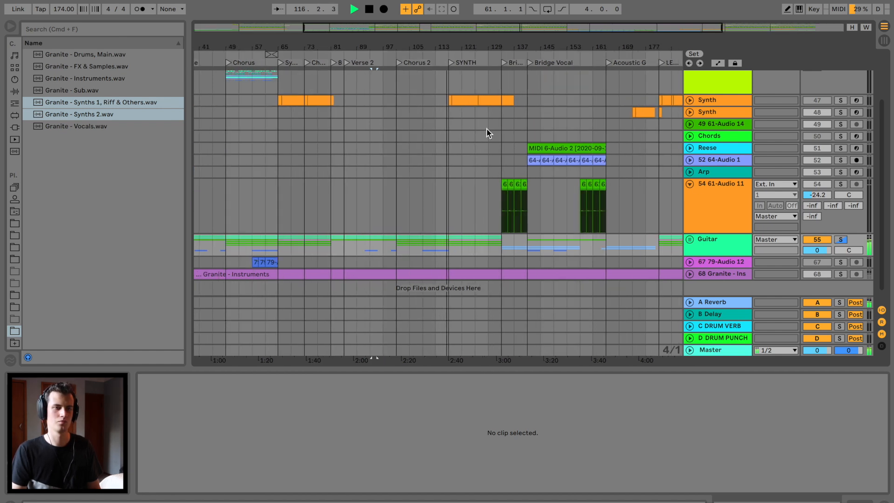
scroll(500, 137, "right", 5)
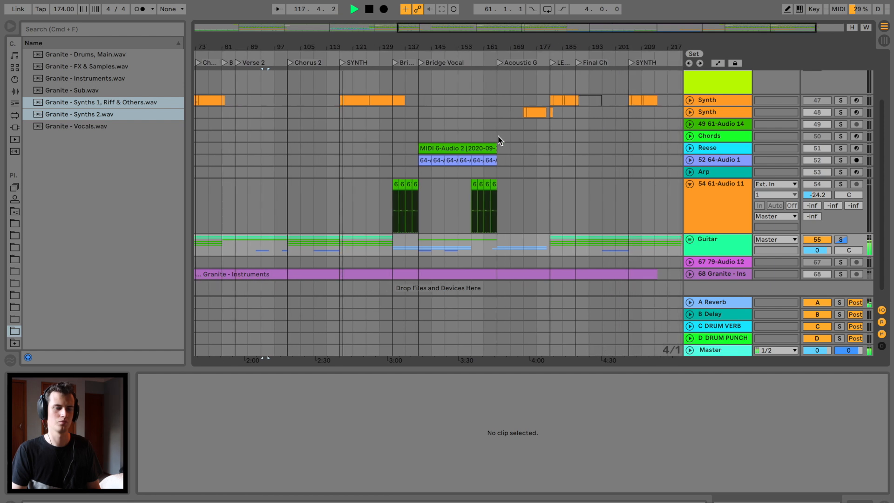
left_click_drag(335, 41, 336, 66)
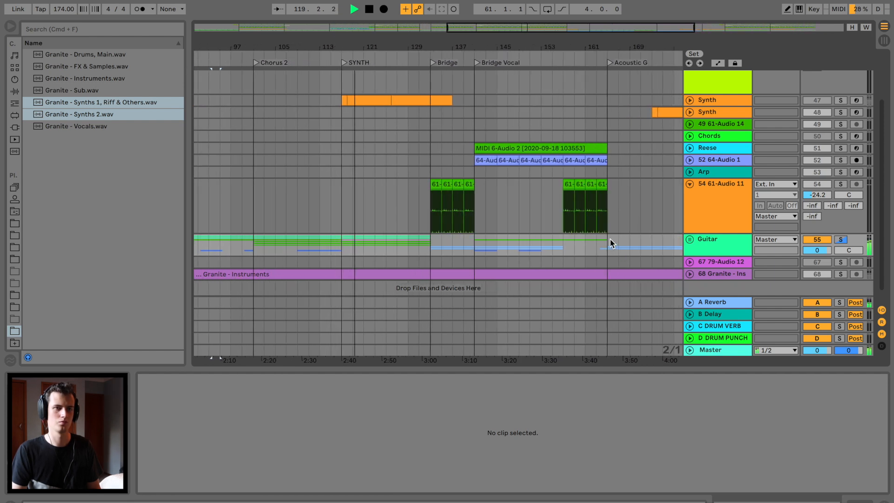
scroll(611, 243, "down", 1)
left_click(840, 261)
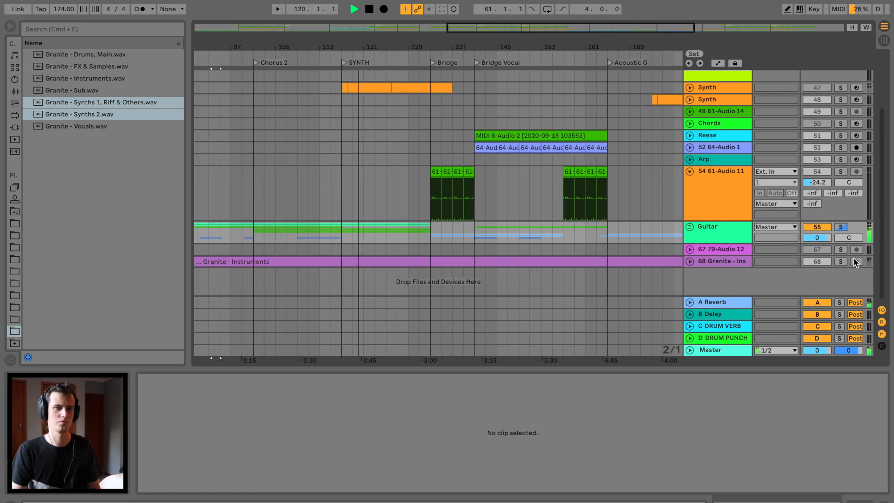
left_click(841, 228)
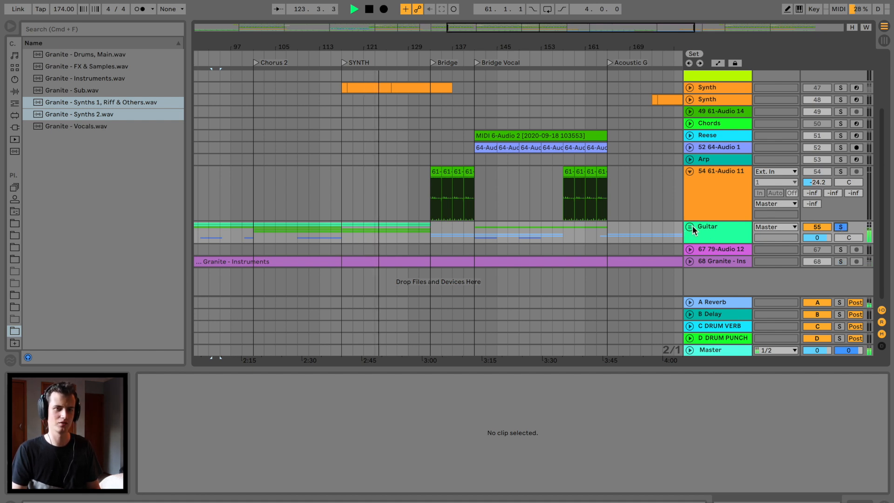
left_click(330, 228)
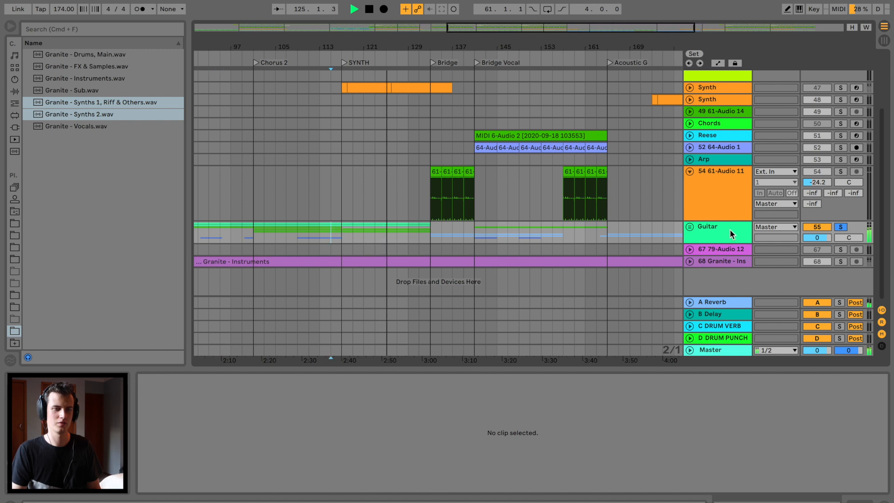
key("space")
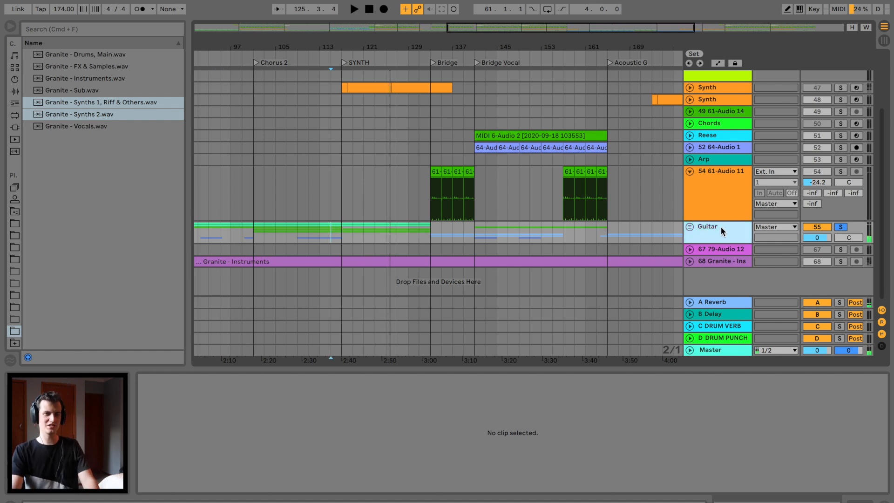
Step: Insert a new MIDI track below the Guitar group and load the Serum instrument on it
key("super+shift+t")
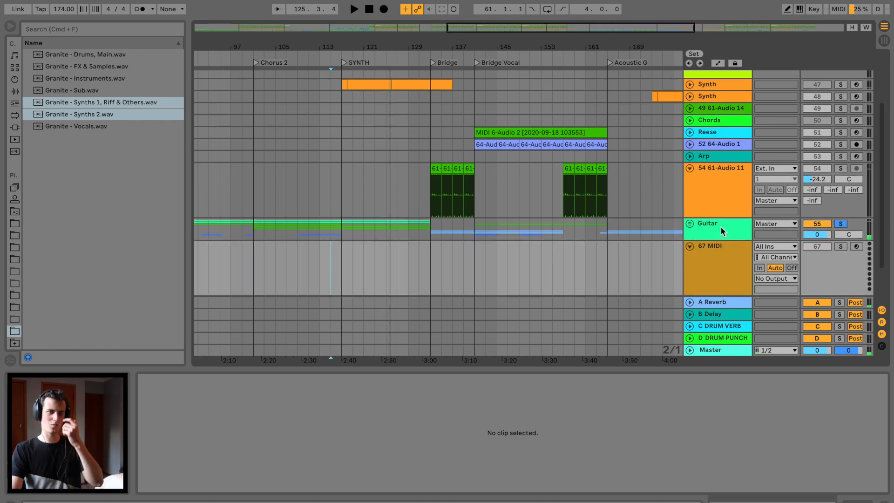
left_click(14, 128)
left_click(32, 69)
scroll(70, 307, "down", 15)
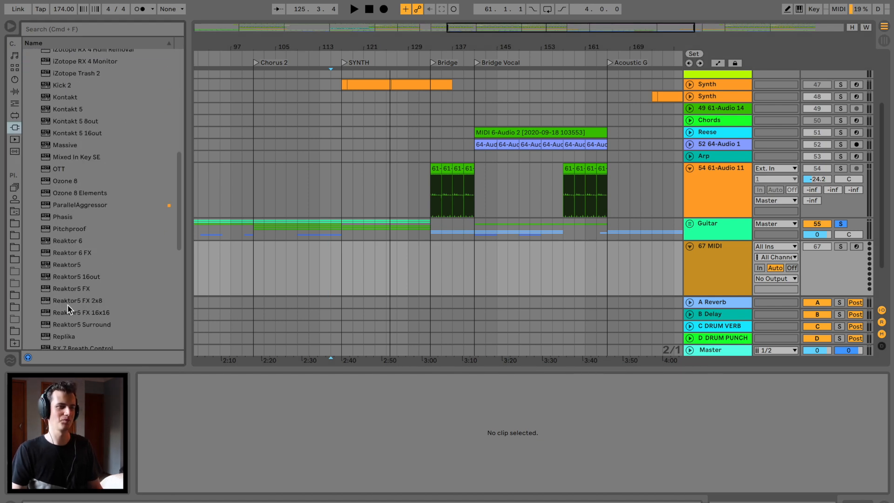
left_click_drag(70, 262, 343, 264)
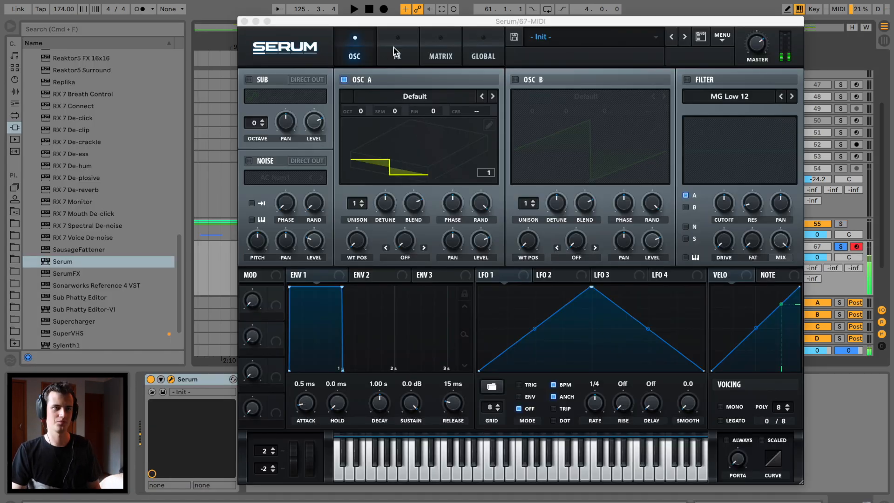
Step: Enable Serum's distortion effect, raise its drive to full and set the distortion type to SoftClip
left_click(396, 50)
left_click(253, 101)
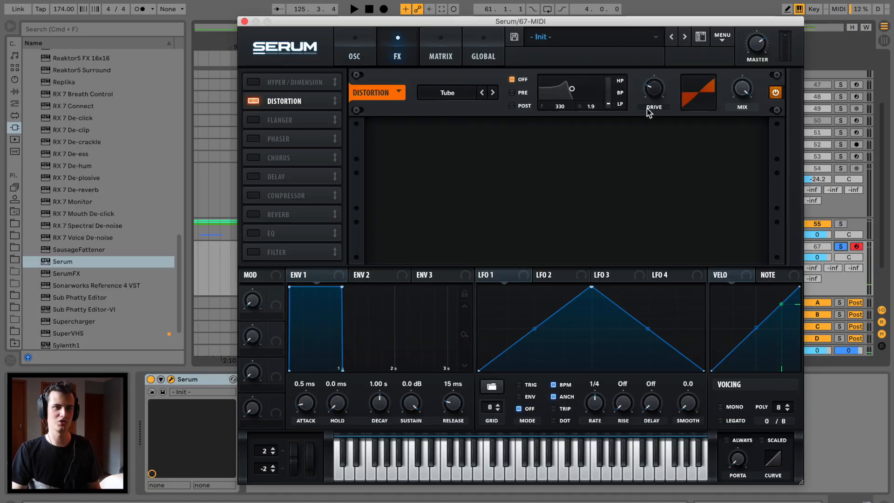
left_click_drag(653, 90, 654, 51)
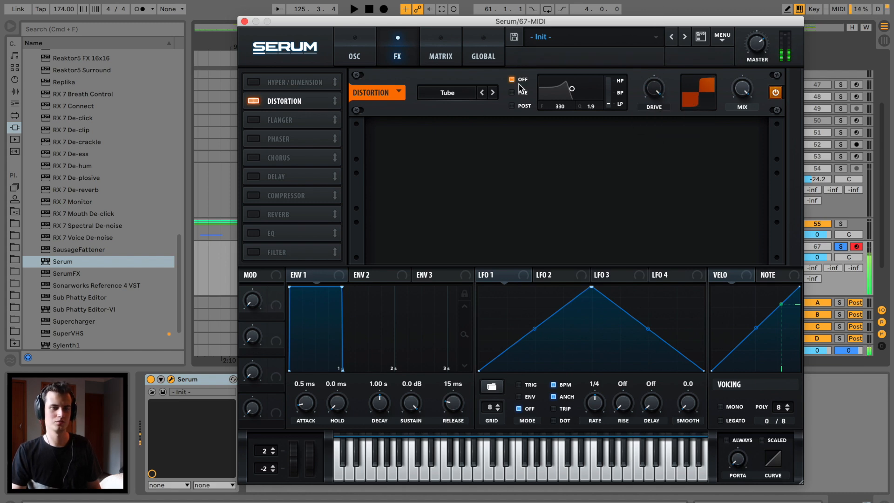
left_click(492, 93)
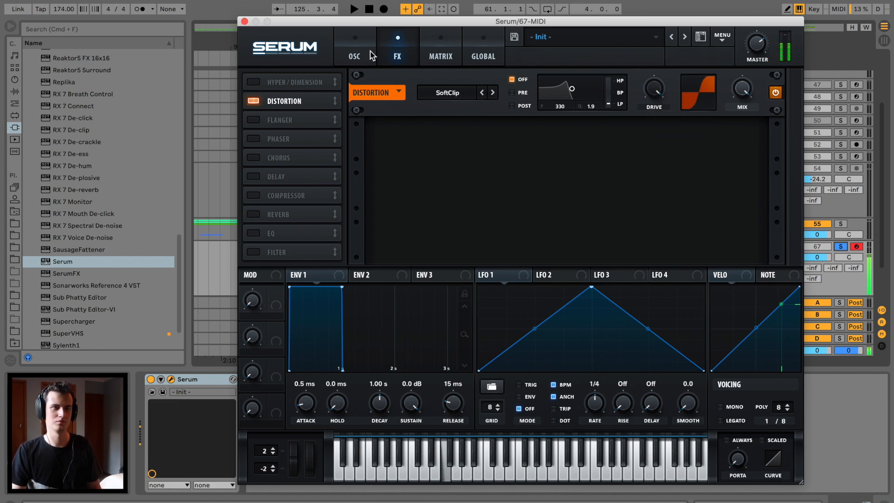
Step: Set Serum's oscillator A to 4 unison voices, 0.11 detune and octave -2, and close the plug-in window
left_click(354, 53)
left_click_drag(354, 204, 358, 195)
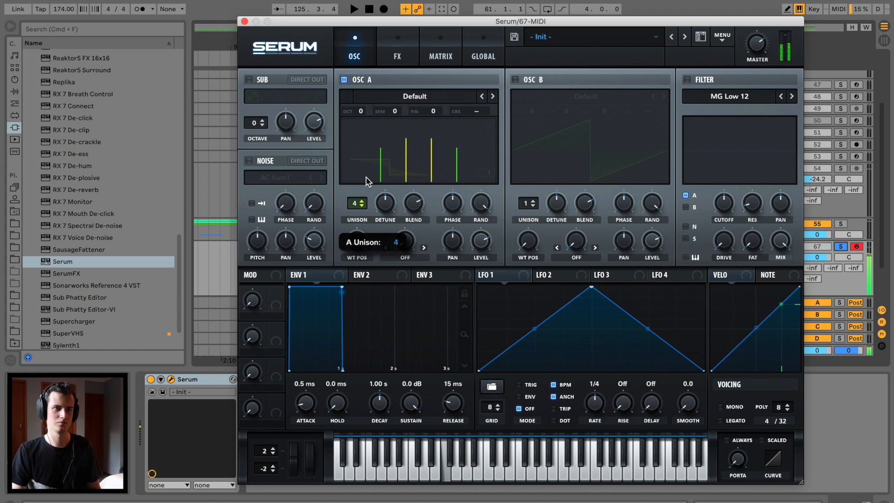
left_click_drag(414, 205, 411, 224)
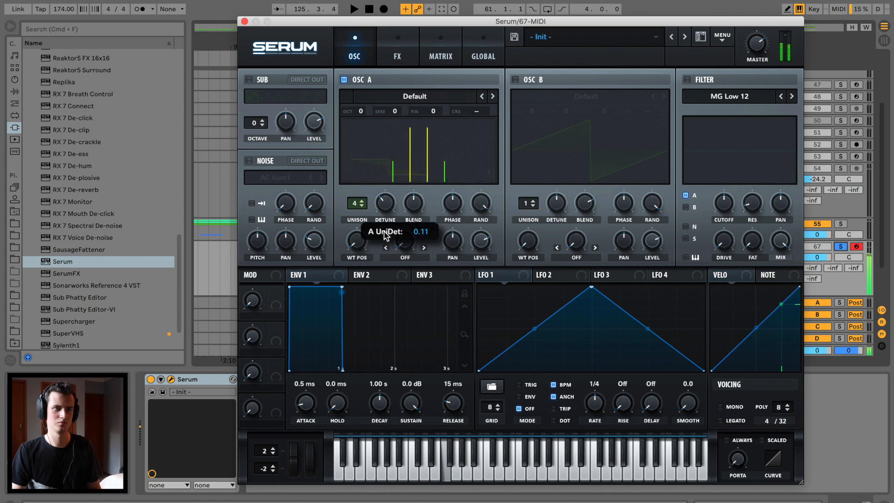
left_click_drag(361, 111, 362, 142)
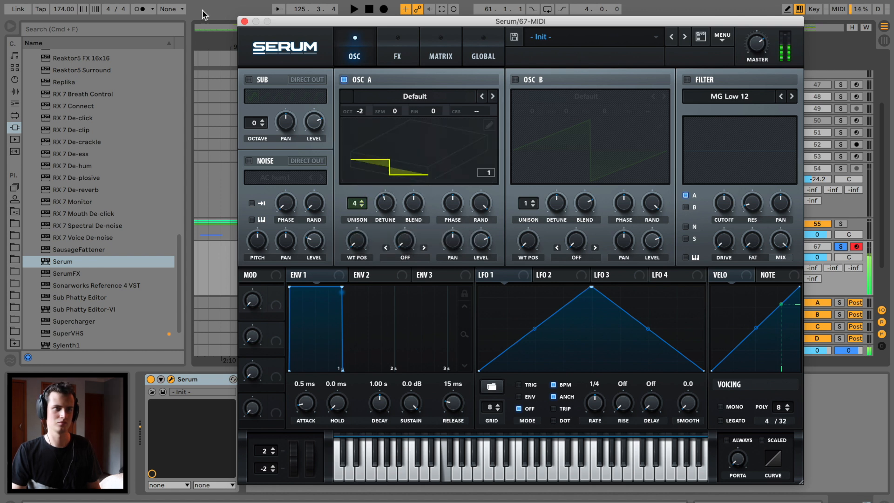
left_click(244, 21)
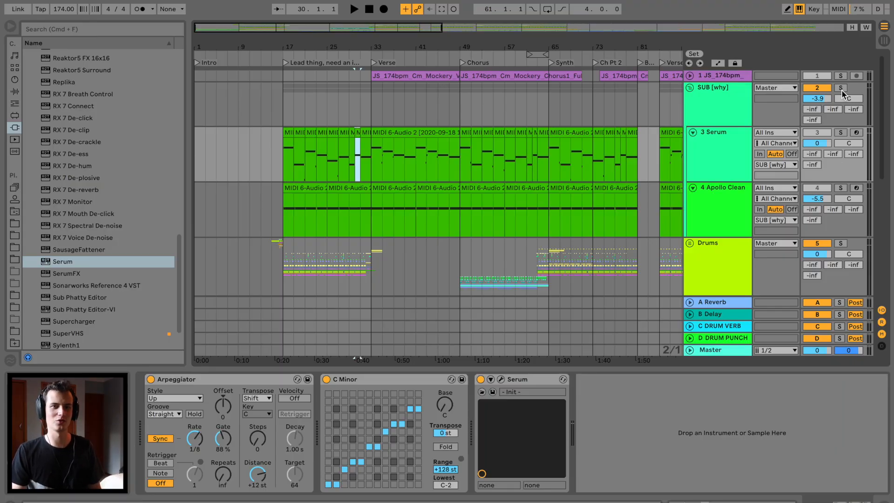
Step: Copy the Verse MIDI clip spanning bars 41 to 49 from the 3 Serum track in the SUB [why] group
left_click_drag(366, 57, 379, 130)
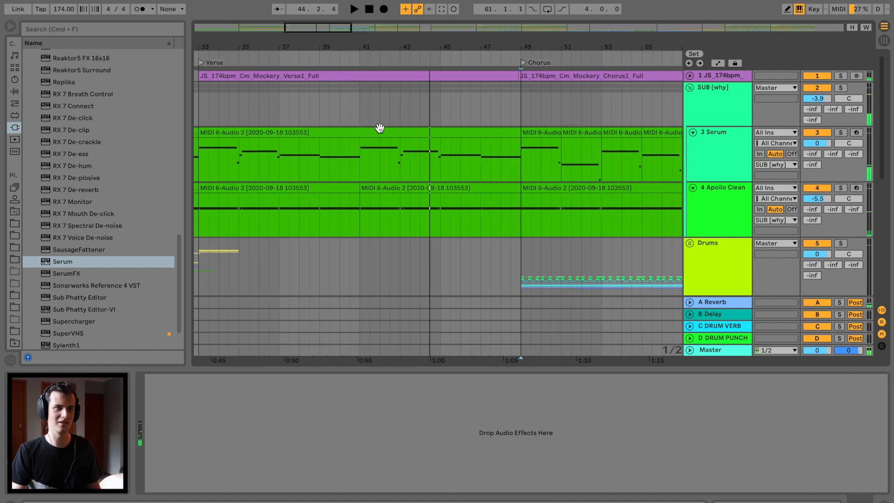
left_click(367, 160)
left_click(400, 135)
key("super+c")
Step: Move the new Serum track up to sit directly below the first Synth track under the Drums group
left_click_drag(410, 65, 424, 25)
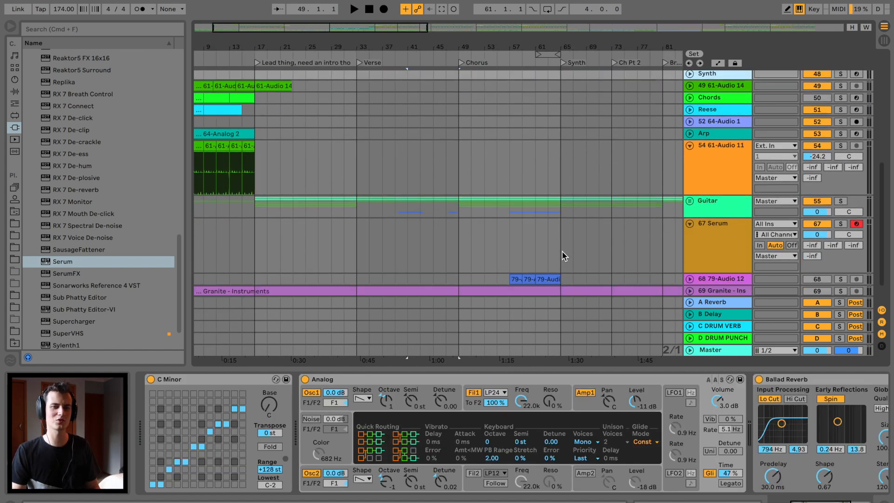
left_click(689, 202)
left_click_drag(713, 240, 696, 130)
scroll(370, 149, "up", 5)
Step: Place the copied clip at bars 41 to 49 on the new Serum track and play it back in solo
left_click(350, 250)
key("super+v")
mouse_move(379, 250)
left_mouse_down()
mouse_move(443, 259)
mouse_move(430, 256)
left_mouse_up()
left_click(395, 263)
key("space")
left_click(841, 251)
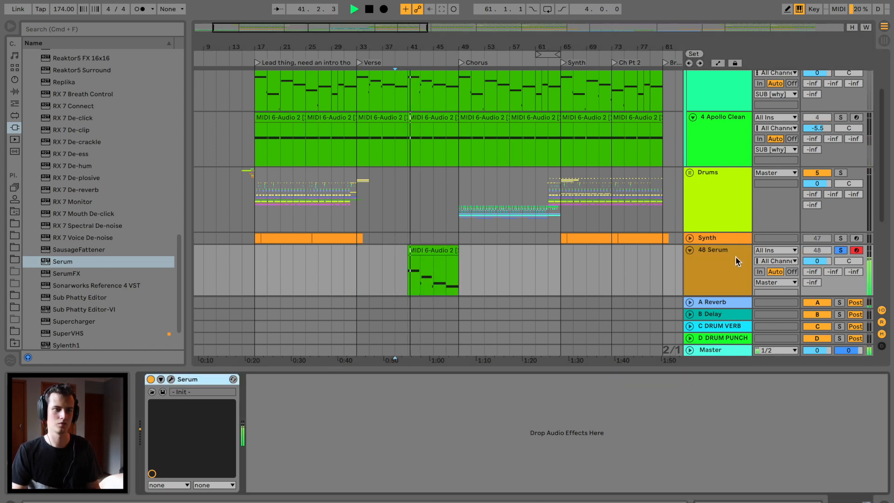
Step: Transpose the placed clip's notes down an octave and set the new Serum track's volume to -13.0 dB
double_click(433, 270)
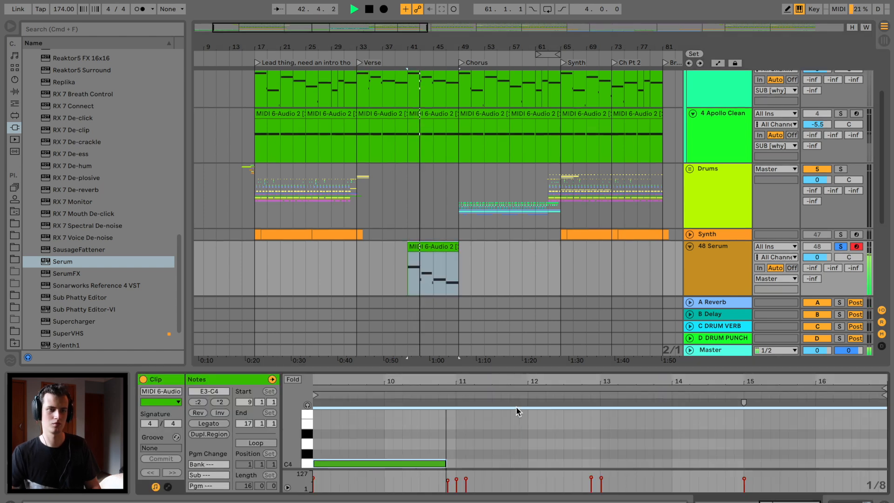
left_click_drag(817, 257, 817, 277)
Step: Copy the Chorus clips from bars 49 to 65 on the 3 Serum track to the same bars of the new Serum track
scroll(431, 194, "right", 5)
scroll(422, 100, "up", 2)
left_click(405, 104)
left_click(496, 103, "shift")
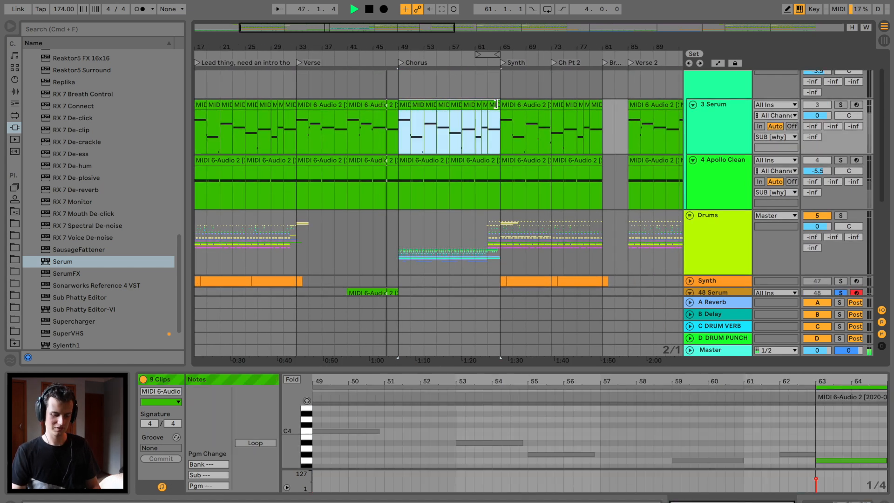
scroll(449, 159, "down", 5)
left_click(400, 179)
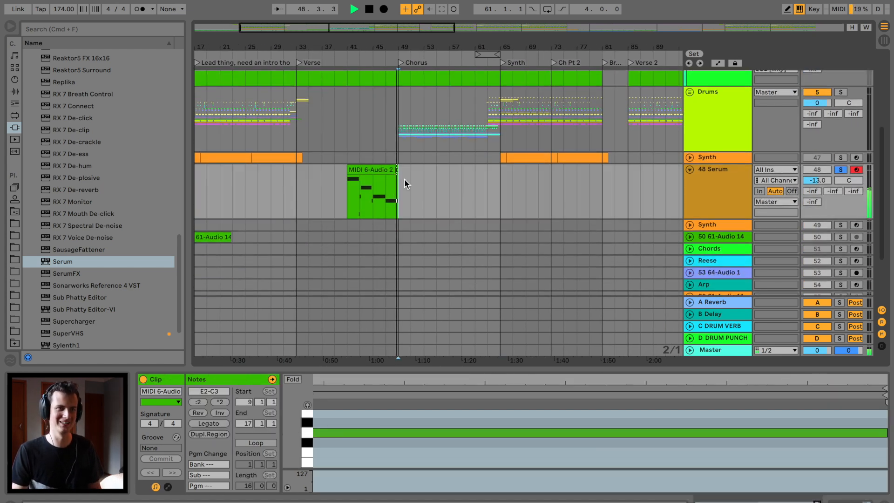
key("super+v")
Step: Copy the Synth and Ch Pt 2 clips from bars 65 to 81 on the 3 Serum track to the new Serum track
scroll(410, 177, "up", 5)
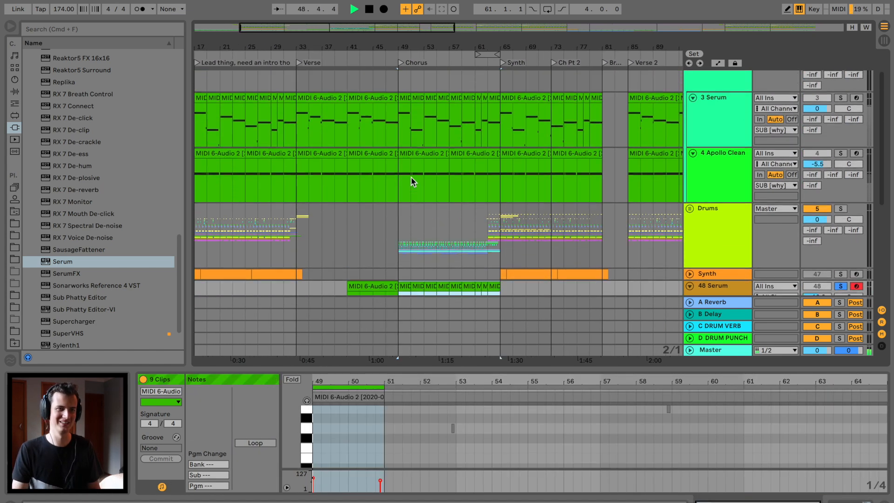
left_click(517, 101)
left_click(594, 98, "shift")
key("super+c")
scroll(588, 135, "down", 5)
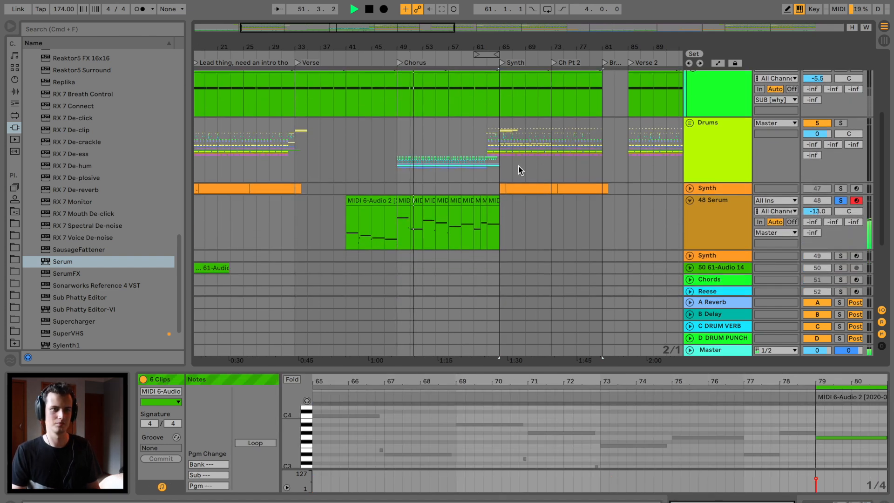
left_click(500, 205)
key("super+v")
Step: Copy the C Minor scale device from the 3 Serum track to the new Serum track, ahead of its instrument
scroll(597, 188, "up", 2)
scroll(597, 188, "up", 2)
left_click(698, 122)
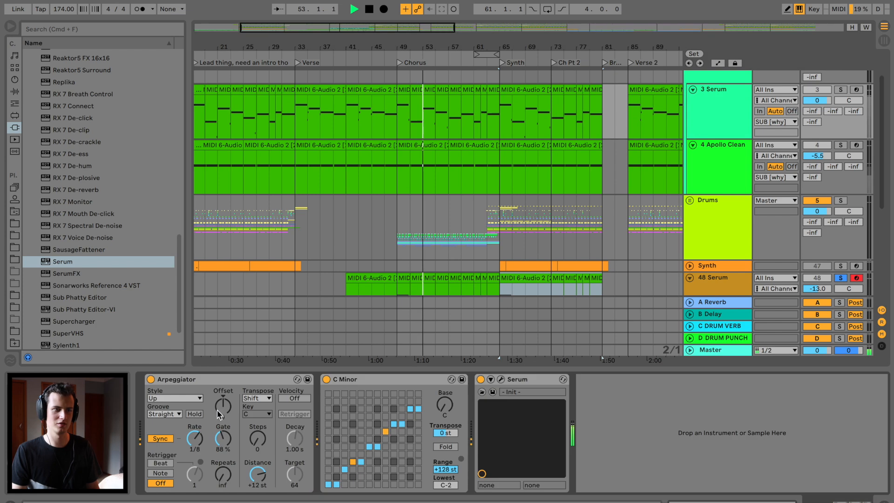
left_click_drag(351, 377, 466, 281)
Step: Copy the Chorus 2 and SYNTH clips from bars 101 to 133 on the 3 Serum track to the new Serum track
scroll(485, 273, "right", 5)
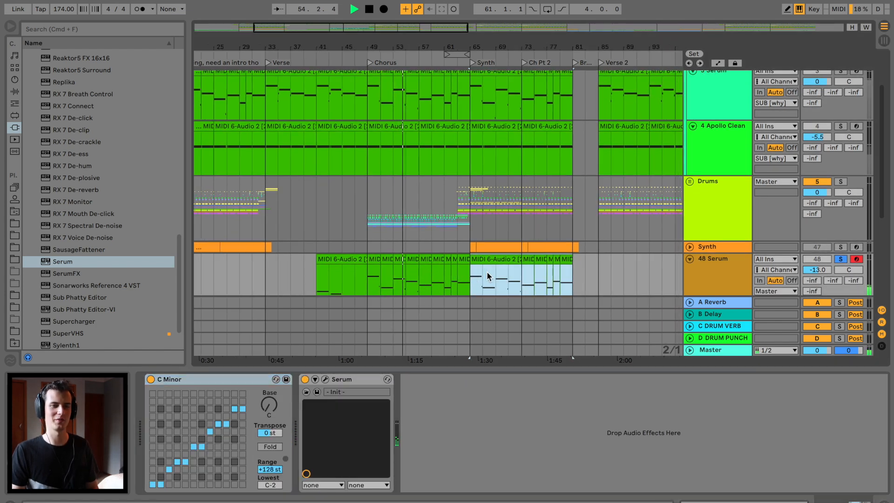
scroll(511, 125, "right", 2)
scroll(511, 124, "up", 2)
left_click(498, 93)
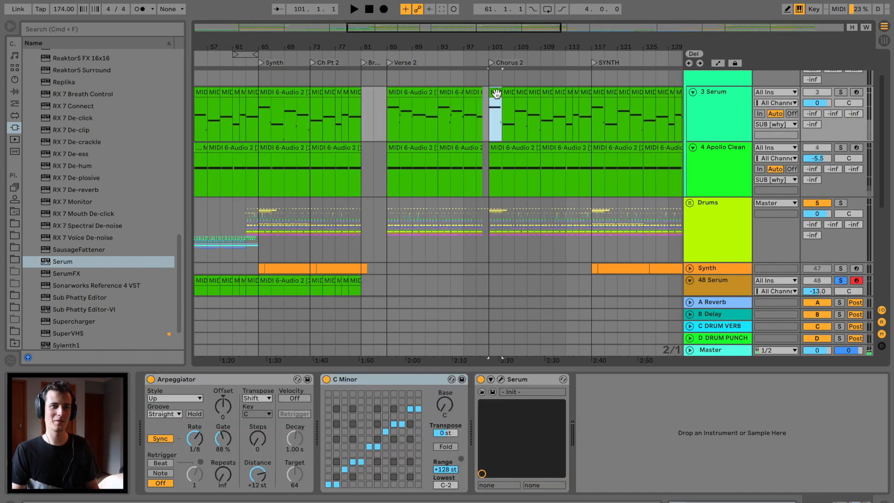
scroll(507, 105, "right", 4)
left_click(585, 92, "shift")
left_click_drag(403, 89, 402, 271)
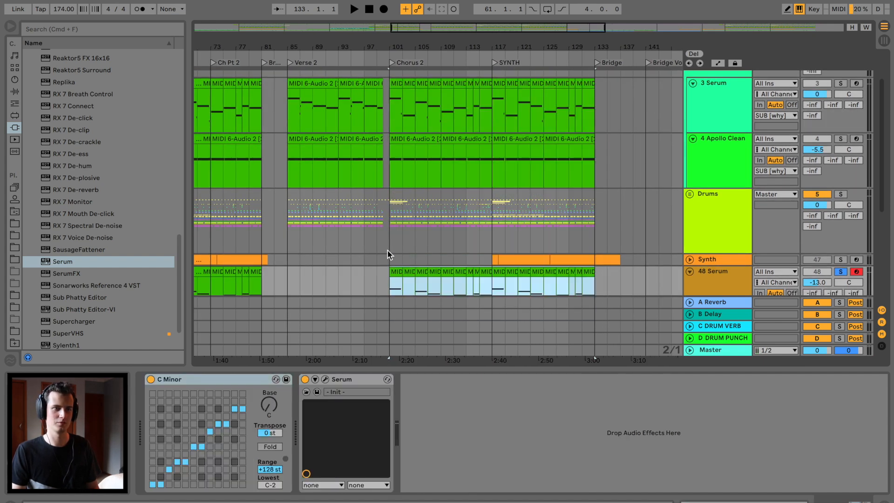
Step: Copy the Final Ch and SYNTH clips from bars 189 to 221 on the 3 Serum track to the new Serum track
scroll(387, 249, "down", 2)
key("space")
scroll(540, 216, "right", 4)
scroll(540, 216, "up", 2)
scroll(540, 216, "right", 6)
scroll(540, 216, "up", 1)
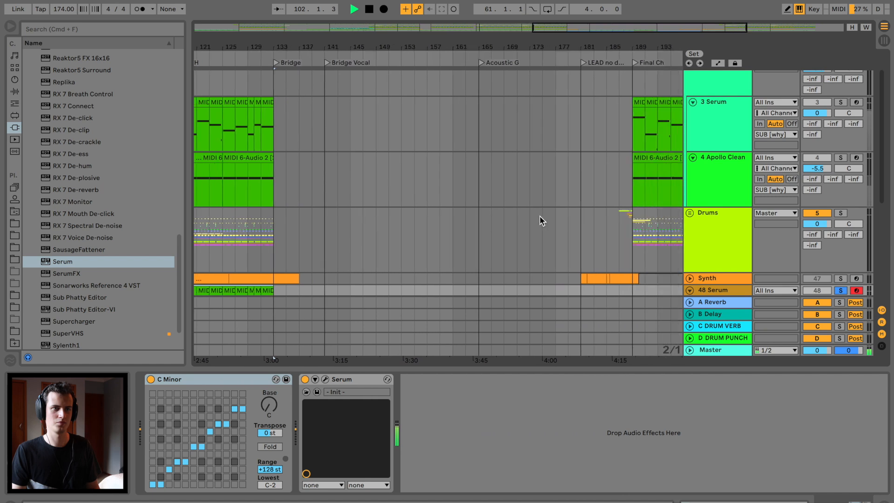
left_click(473, 103)
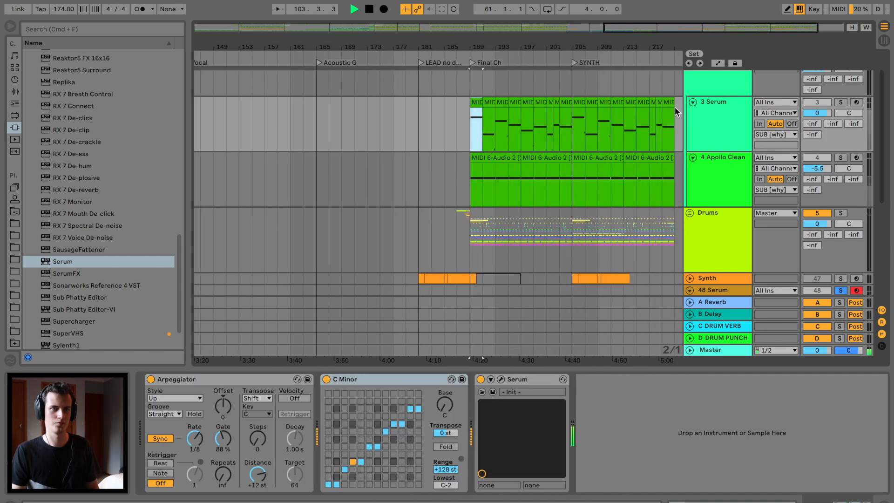
left_click(670, 104, "shift")
left_click_drag(477, 101, 467, 259)
Step: Transpose the notes of the clip at bars 41 to 49 on the new Serum track up one octave
scroll(467, 259, "left", 15)
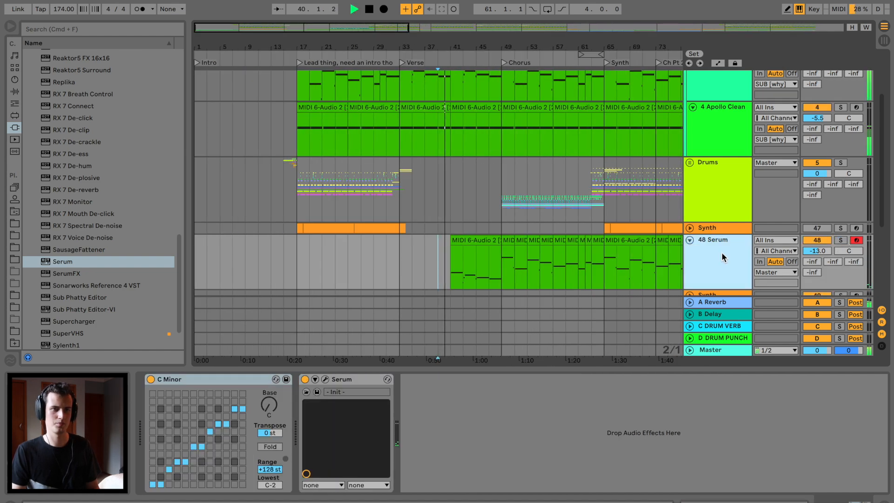
left_click_drag(516, 246, 334, 237)
left_click(289, 240)
left_click(426, 447)
key("shift+Up")
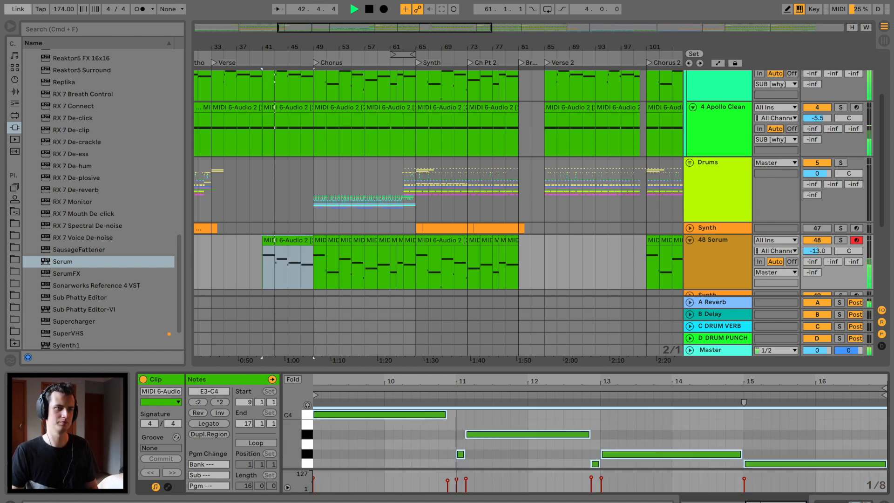
Step: Add a Pitch MIDI effect before the instrument on the new Serum track and set it to -12 st while auditioning it soloed
left_click(14, 93)
scroll(93, 256, "down", 7)
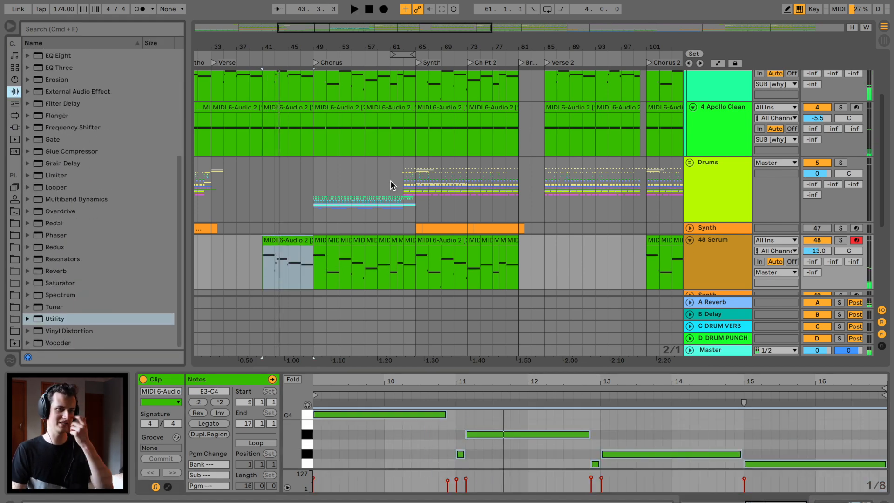
scroll(334, 117, "up", 1)
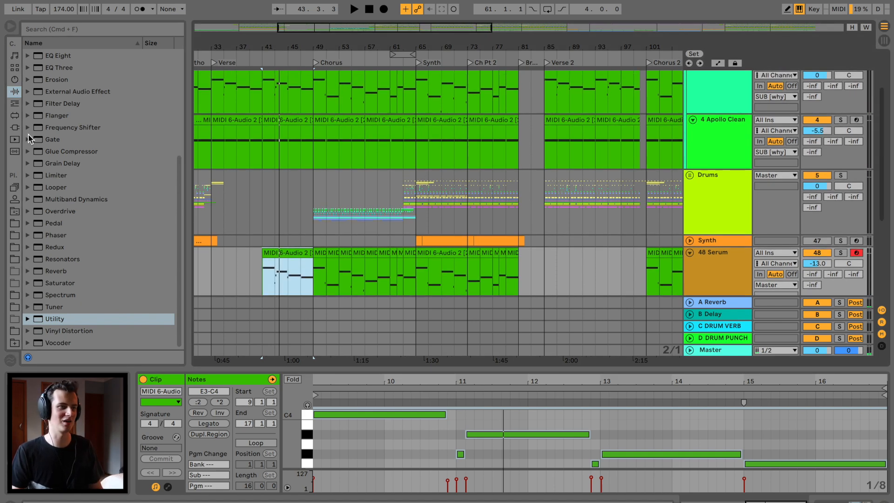
left_click(15, 103)
left_click_drag(50, 104, 329, 264)
left_click(841, 254)
key("space")
left_click_drag(323, 408, 324, 413)
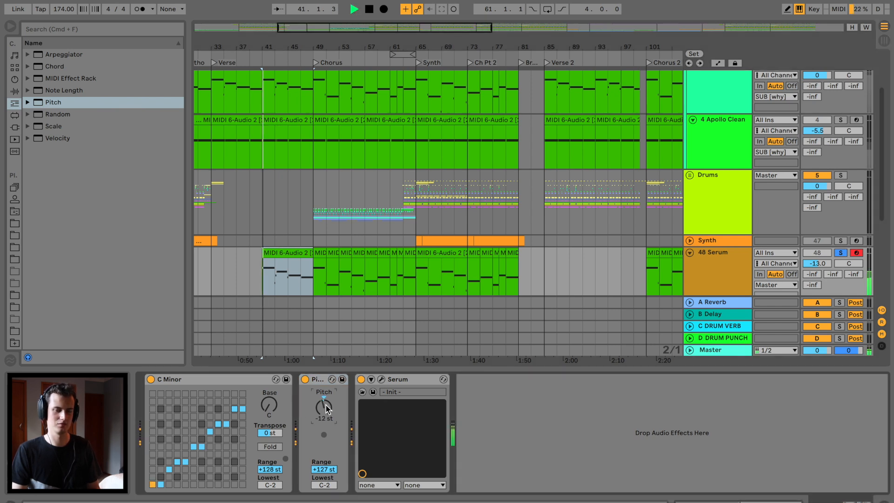
Step: Unsolo the new Serum track and set its volume to -11.7 dB while listening to the full mix
left_click(841, 253)
key("space")
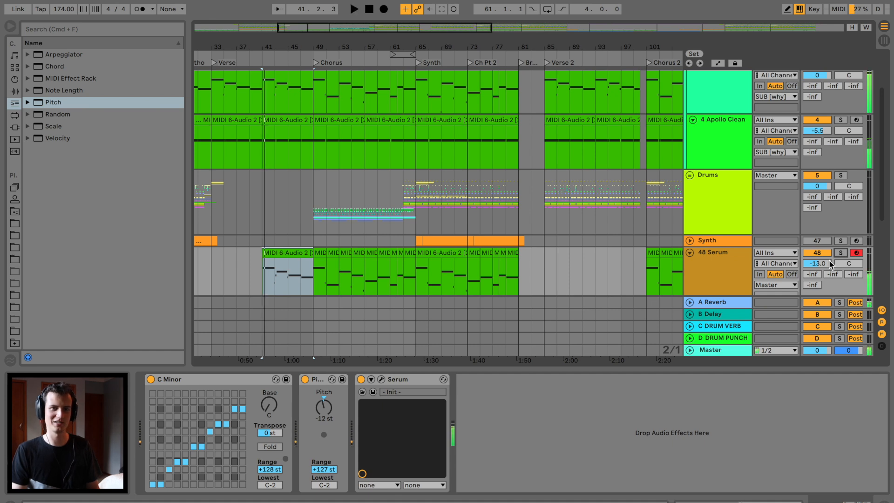
left_click_drag(823, 264, 823, 261)
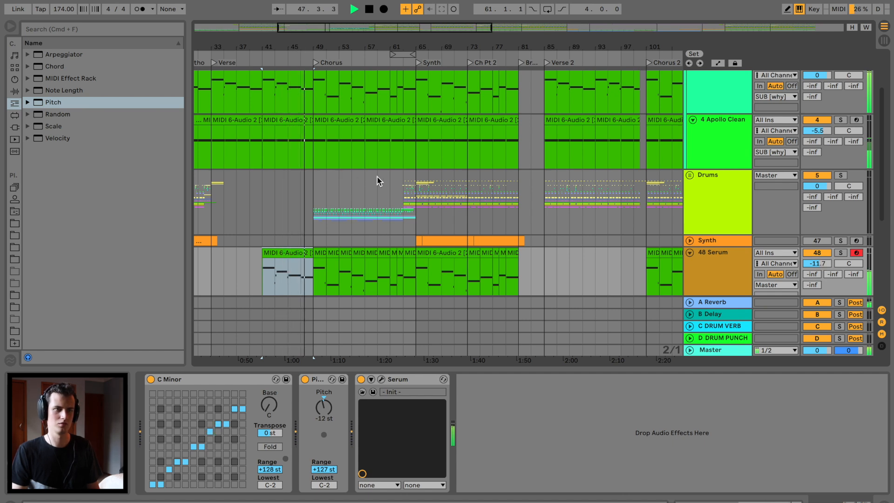
Step: Consolidate the Chorus clips from bars 49 to 65 on the new Serum track into one clip
scroll(376, 175, "down", 3)
scroll(376, 175, "left", 2)
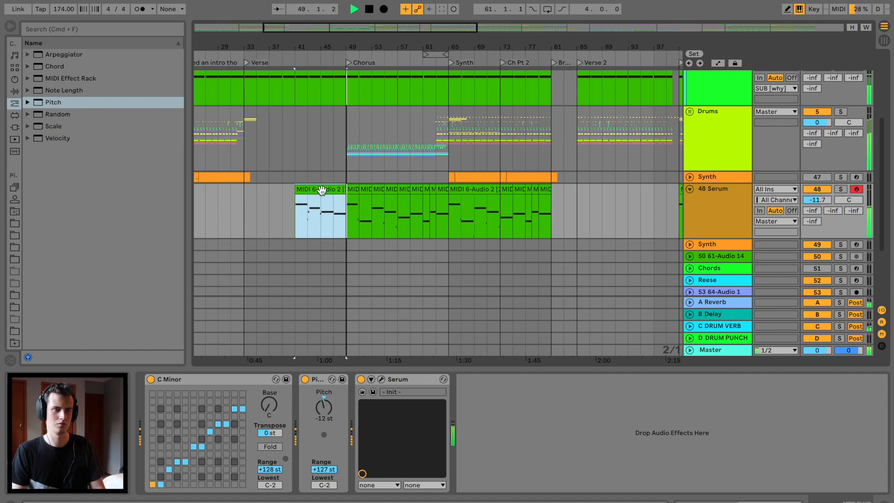
left_click(355, 191)
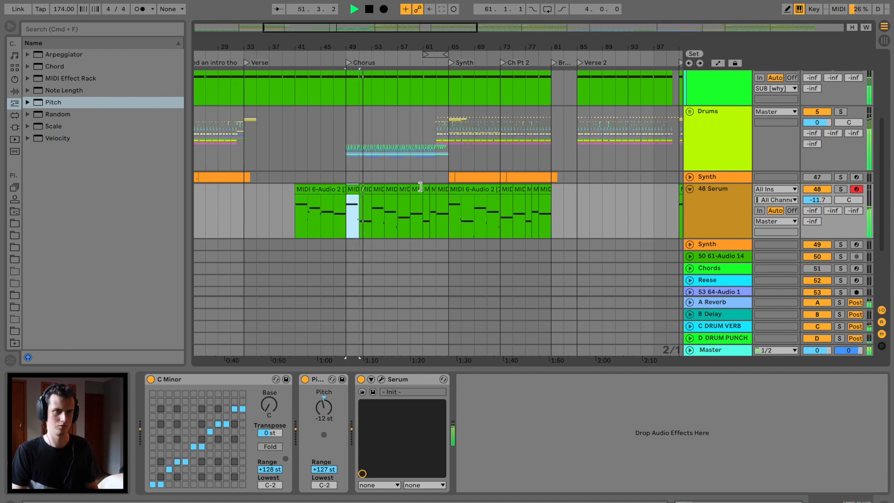
left_click(444, 189, "shift")
key("super+j")
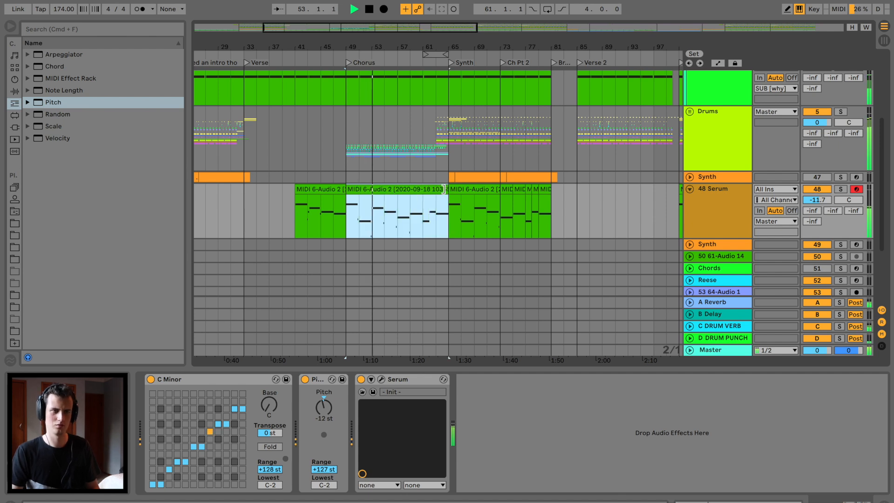
Step: Compare the Chorus with and without the consolidated Serum clip by deactivating and reactivating it during playback
double_click(418, 188)
key("0")
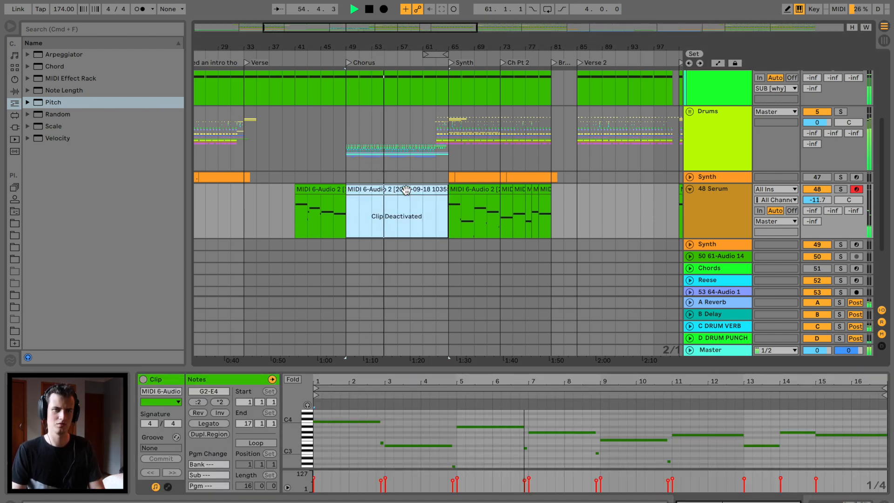
key("0")
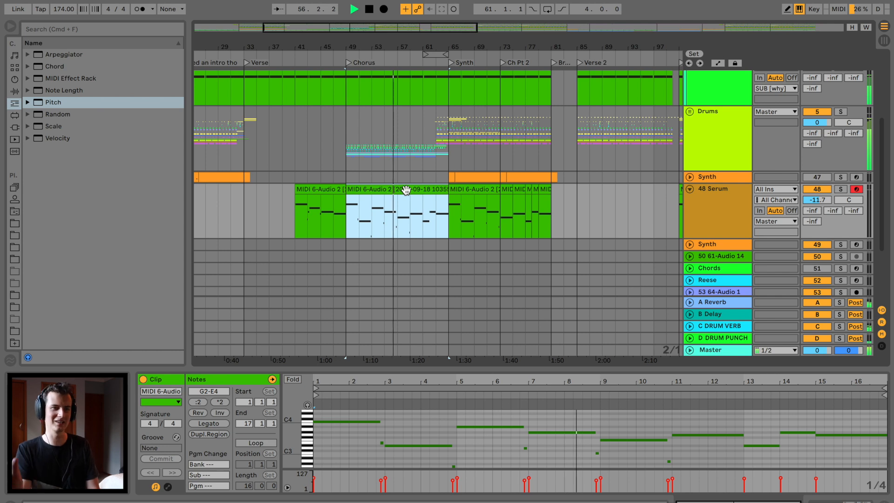
key("0")
key("0")
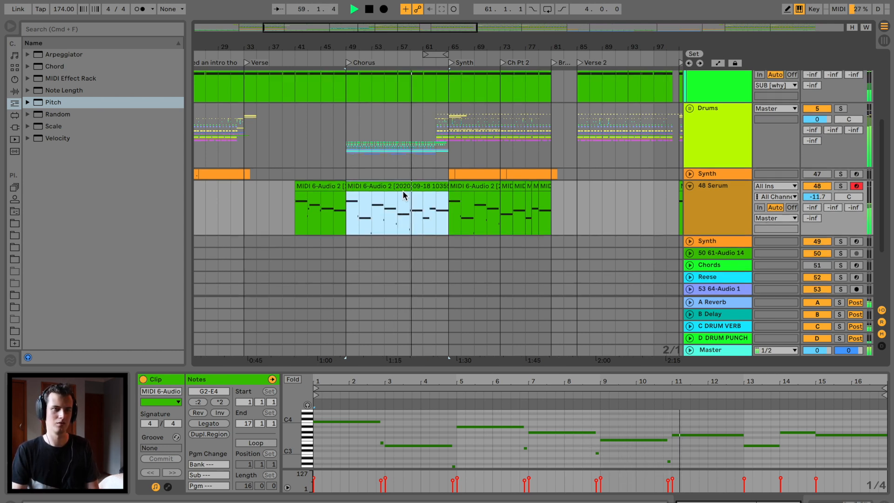
Step: Check the other parts playing in the Chorus and deactivate the consolidated Serum clip at bars 49 to 65
scroll(402, 191, "down", 5)
left_click(404, 250)
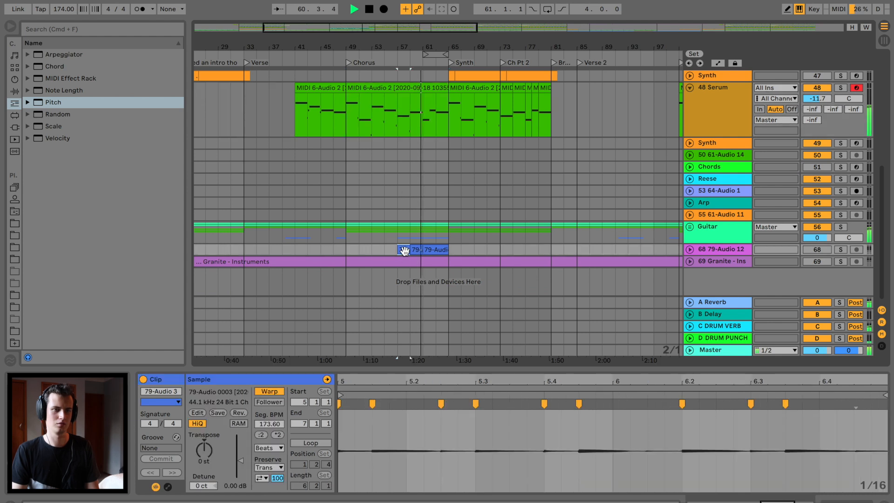
scroll(419, 228, "up", 2)
left_click(422, 158)
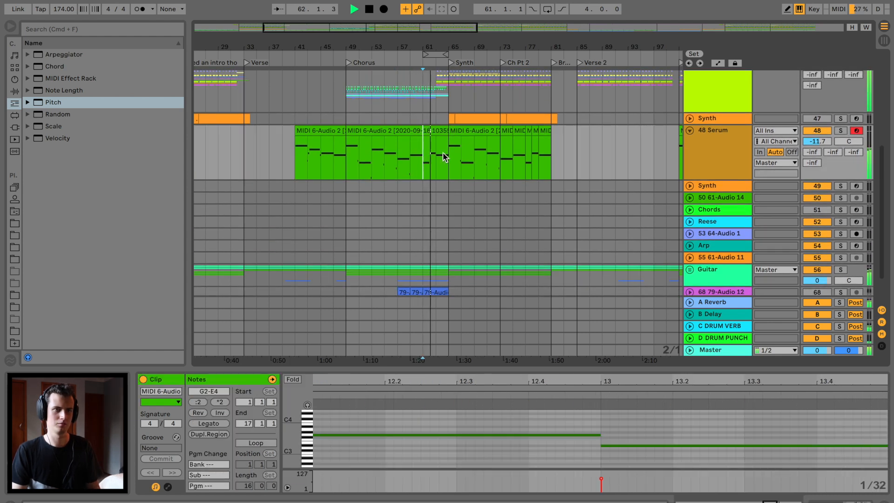
left_click(372, 131)
key("0")
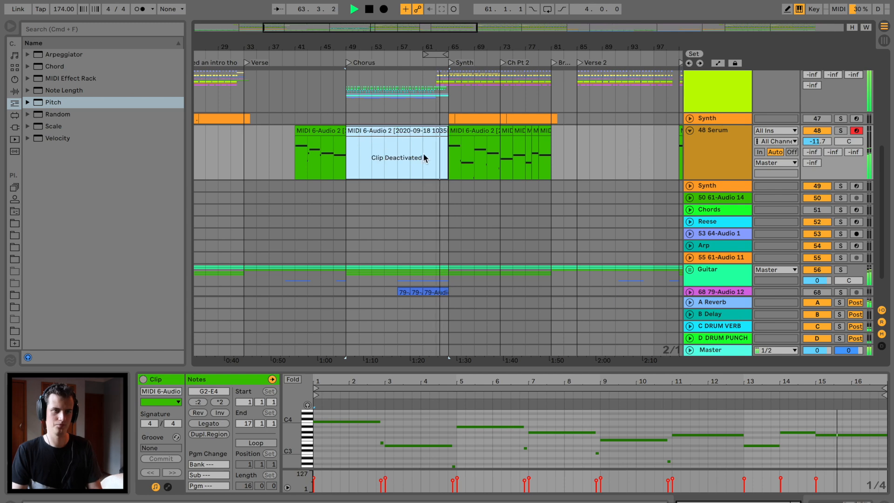
Step: Raise the new Serum track's volume to -6.4 dB as the Synth section plays
scroll(441, 176, "down", 1)
scroll(439, 175, "right", 5)
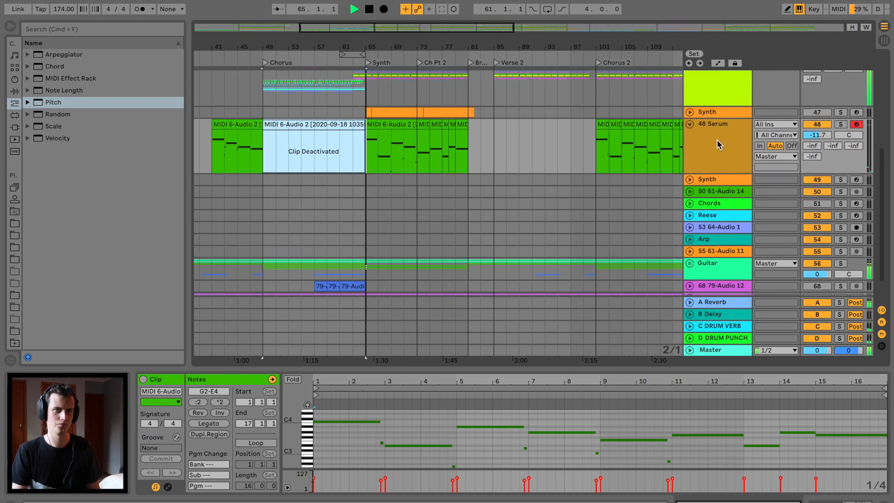
left_click_drag(823, 138, 822, 126)
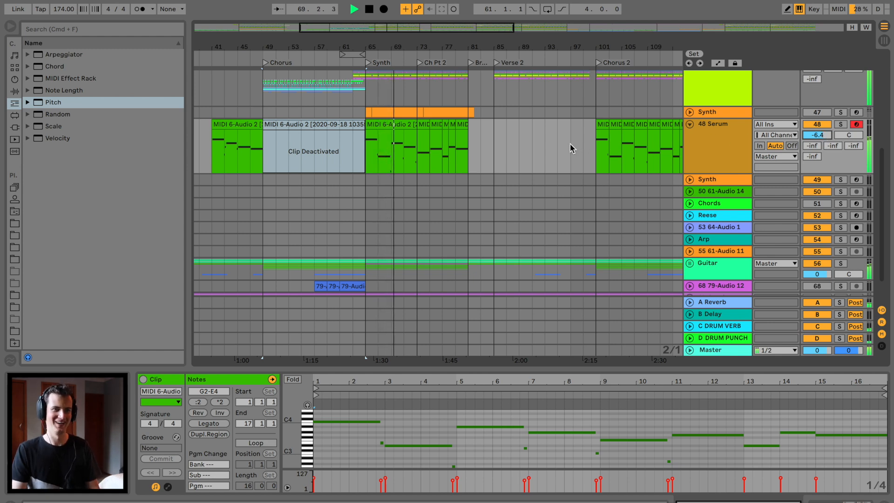
Step: Deactivate the Serum layer's clip at bars 41 to 49, just before the Chorus
scroll(570, 143, "up", 2)
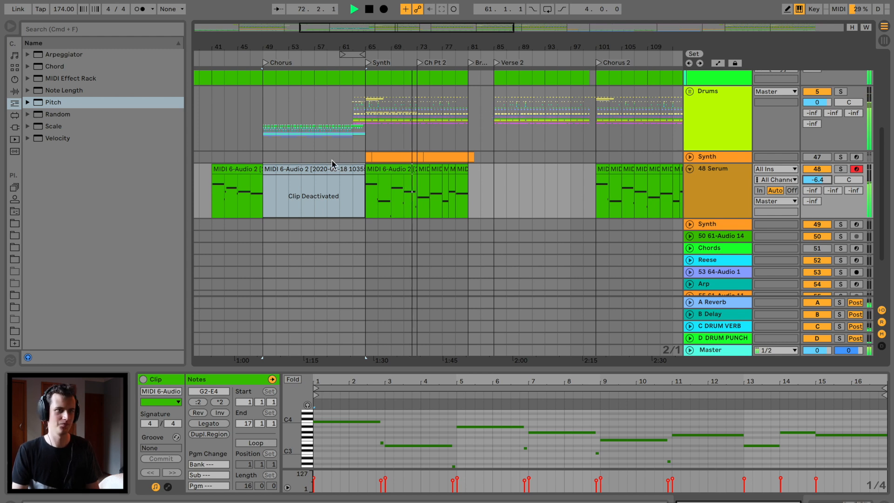
left_click(236, 172)
key("0")
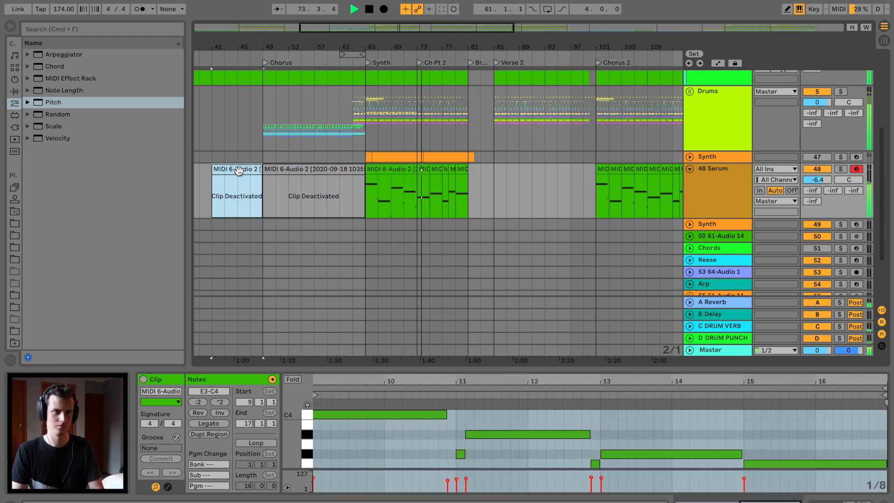
Step: Move the new Serum track directly below the Guitar group
left_click(841, 171)
key("space")
scroll(712, 190, "down", 3)
left_click_drag(712, 159, 661, 278)
Step: Add a Compressor audio effect after the instrument on the moved Serum track
left_click(14, 91)
scroll(61, 211, "up", 10)
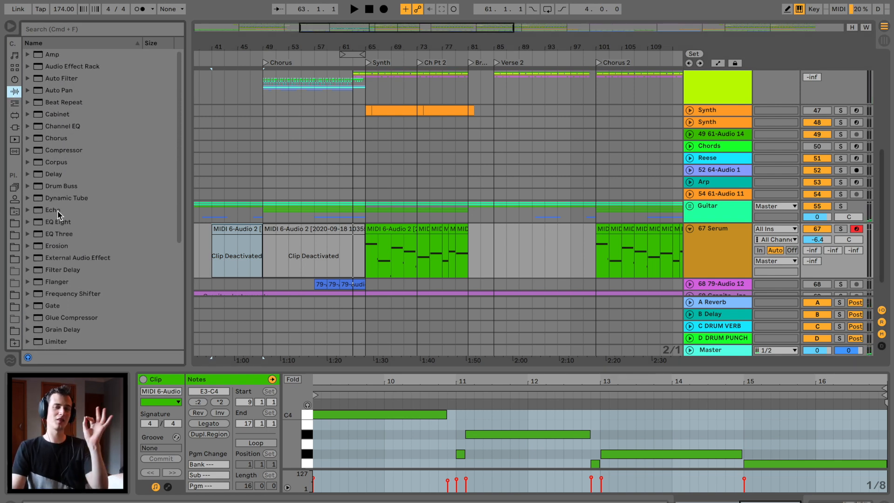
left_click_drag(87, 150, 91, 155)
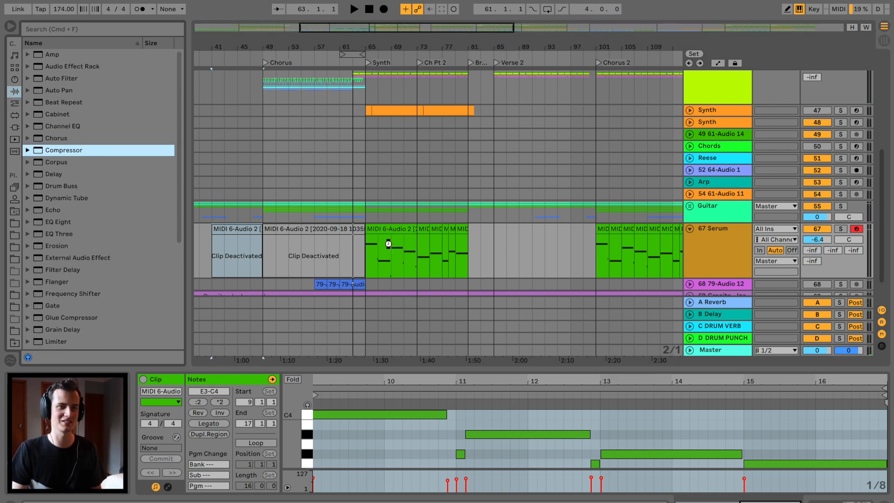
left_click_drag(397, 234, 400, 243)
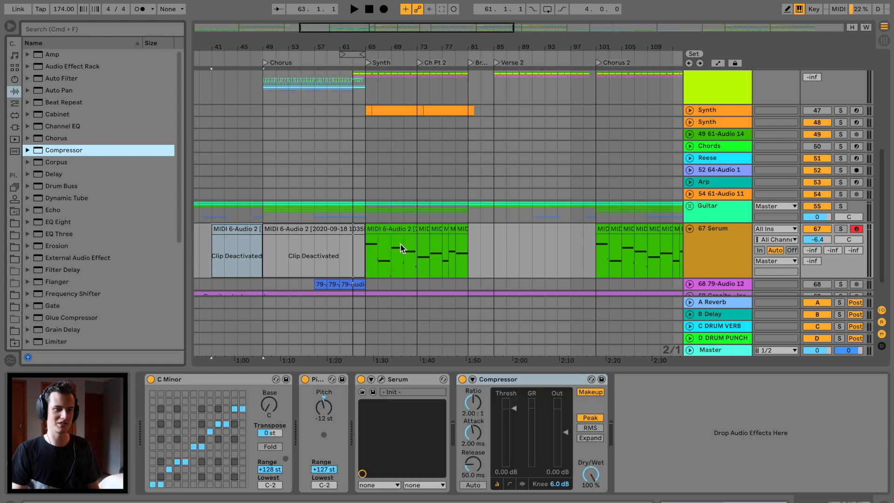
Step: Enable the Compressor's sidechain and choose Snare Build as its audio source
left_click(472, 380)
left_click(484, 391)
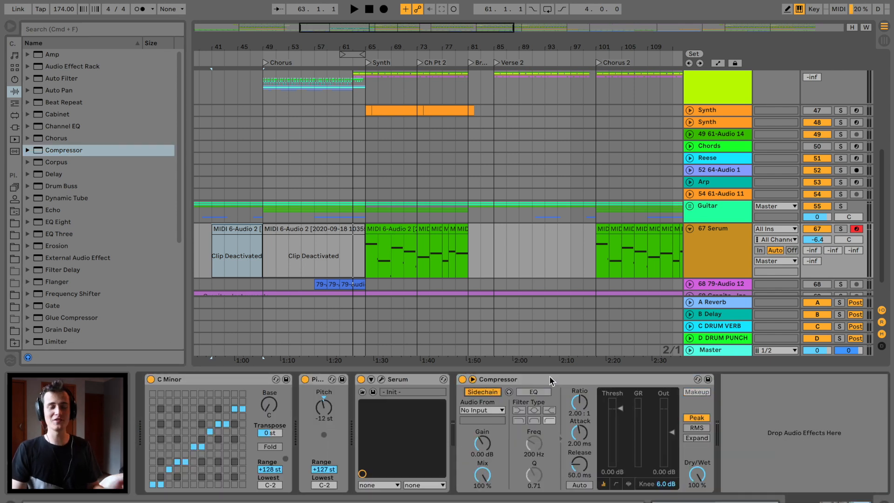
left_click(489, 410)
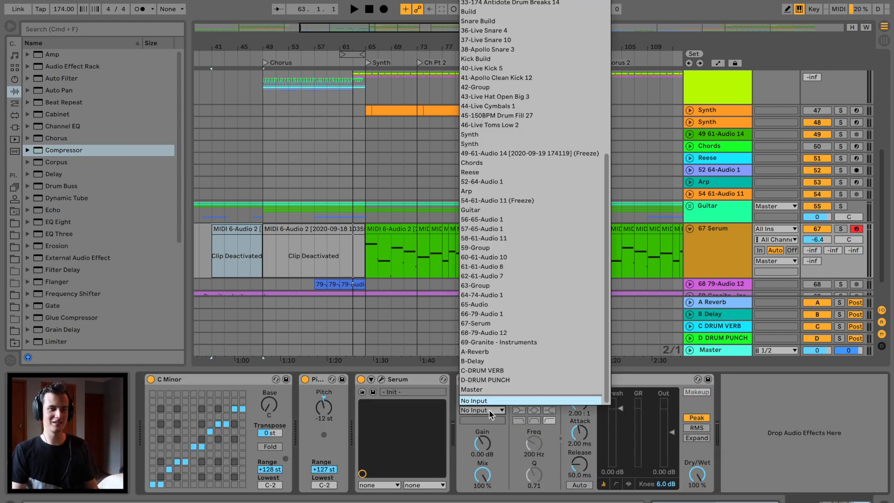
left_click(587, 267)
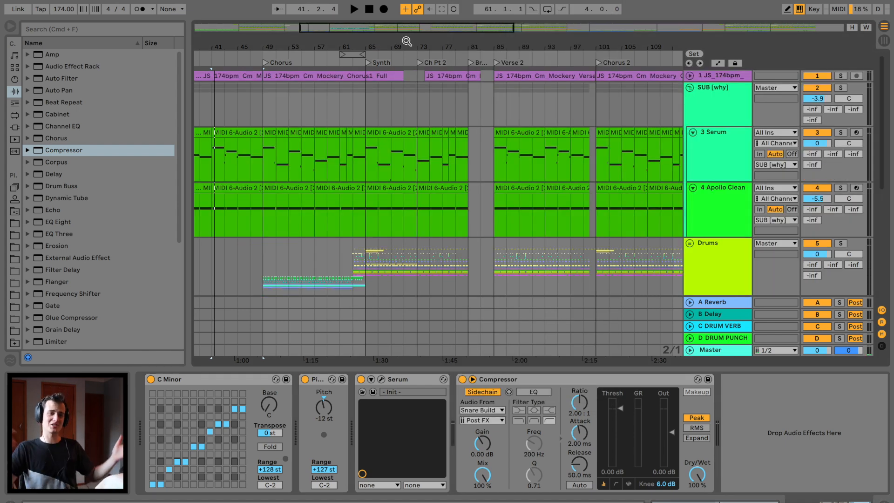
Step: Find the main snare in the nested Drums group around bar 65 and set the Compressor's sidechain source to Snare 2.0
left_click_drag(388, 43, 389, 77)
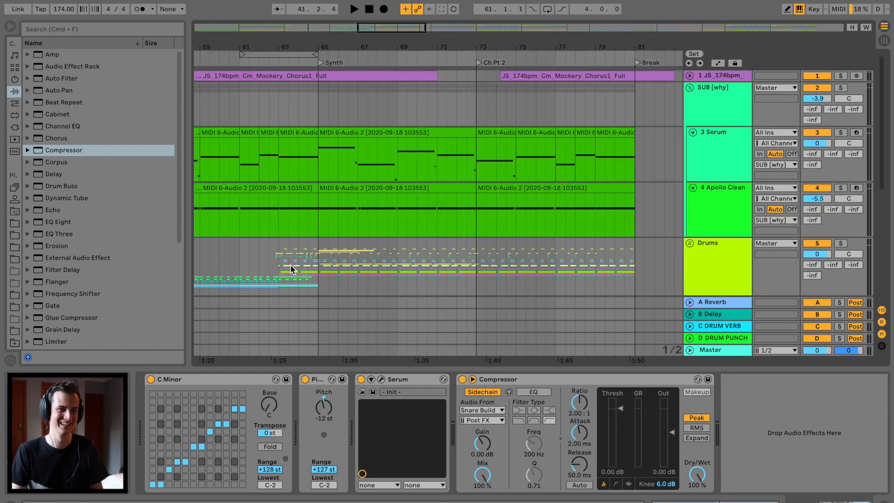
left_click(318, 273)
scroll(587, 250, "down", 5)
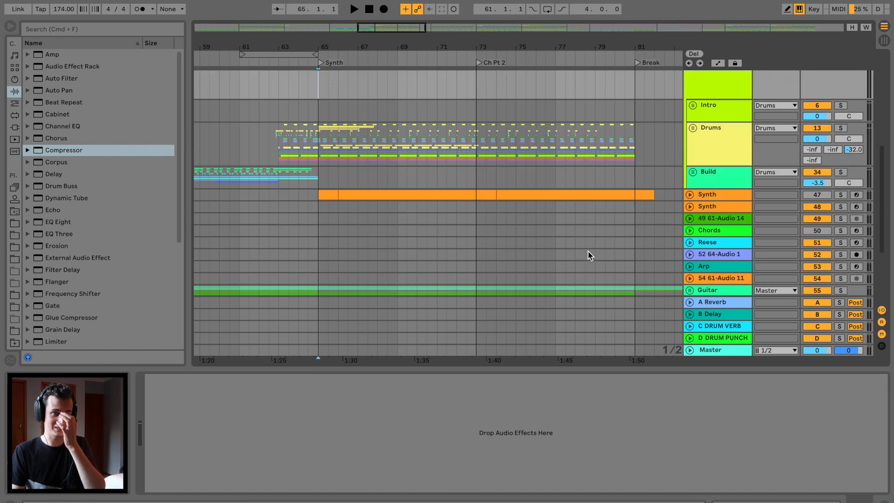
left_click_drag(345, 47, 348, 65)
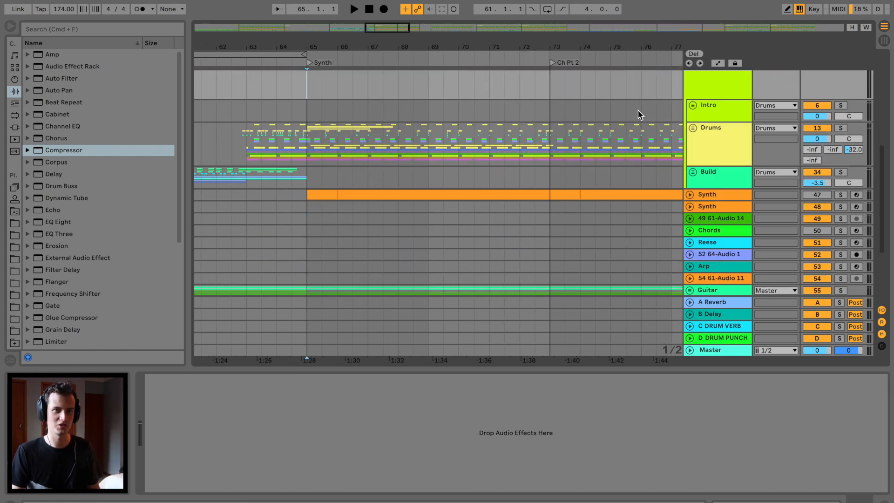
left_click(694, 128)
scroll(474, 186, "down", 2)
left_click(734, 201)
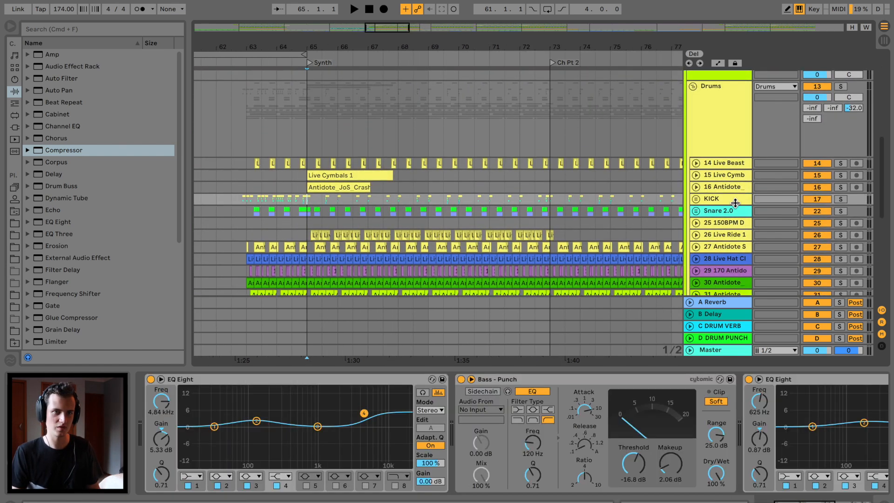
scroll(705, 121, "up", 4)
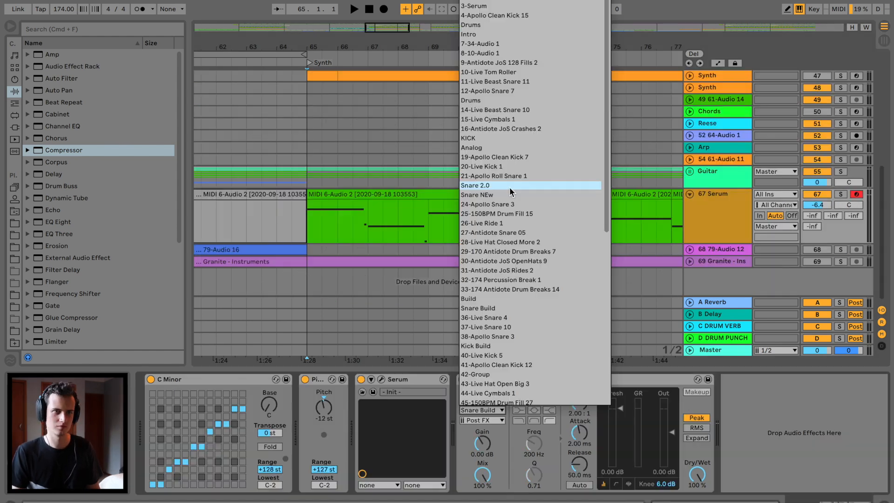
left_click(510, 186)
Step: Duplicate the Compressor, set the copy's sidechain source to KICK and play the Synth section from bar 65
left_click(620, 384)
key("super+d")
left_click(647, 413)
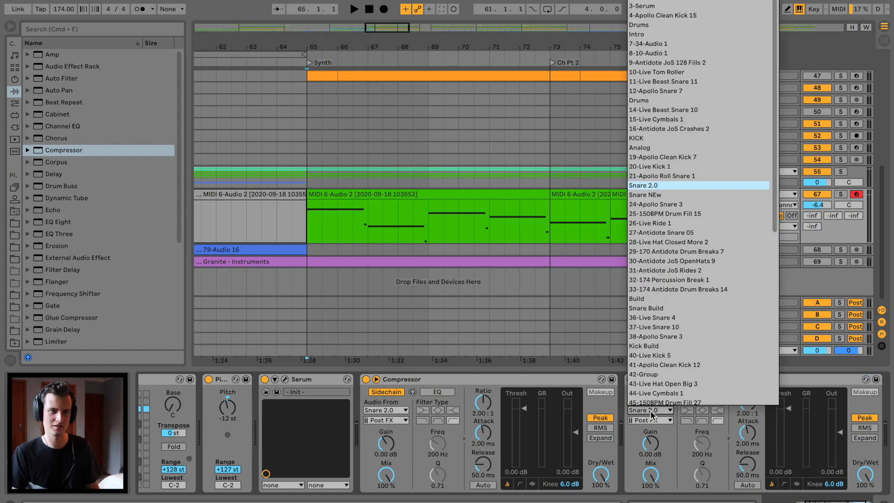
left_click(669, 142)
key("space")
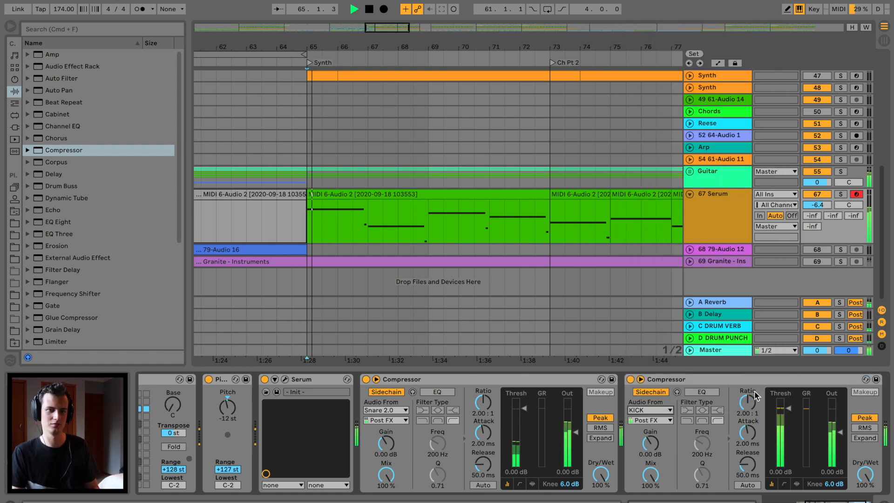
Step: Solo the Serum track and set the KICK-keyed Compressor to threshold -10.1 dB, ratio 4.06:1, attack 0.19 ms and release 22.2 ms
left_click(840, 194)
left_click_drag(789, 408, 789, 441)
left_click_drag(747, 403, 747, 345)
left_click_drag(744, 435, 744, 454)
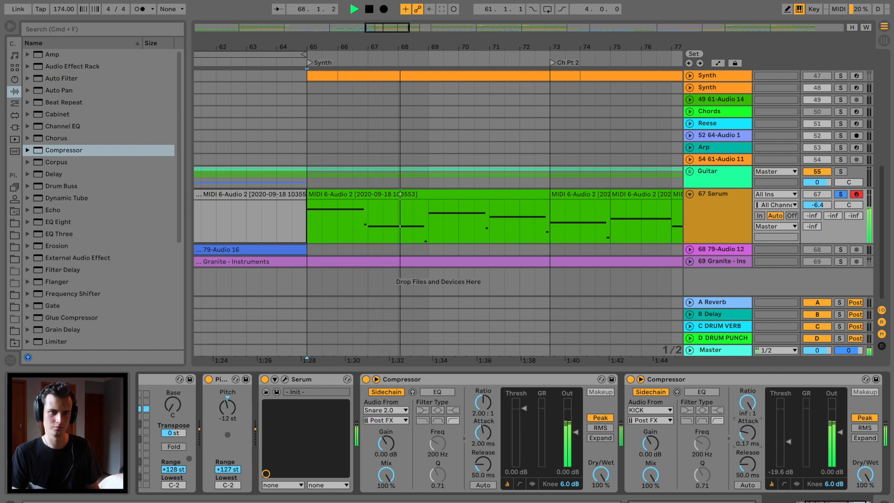
scroll(827, 230, "up", 15)
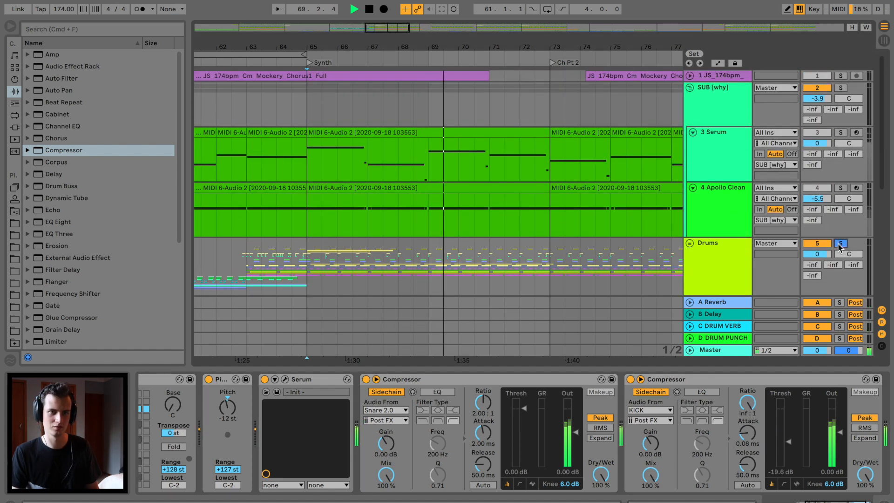
scroll(619, 253, "down", 15)
left_click_drag(789, 441, 789, 426)
left_click_drag(747, 403, 747, 428)
Step: Set the Snare 2.0-keyed Compressor to threshold -21.3 dB, ratio 2.86:1, attack 0.04 ms and release 79.6 ms, then unsolo the Serum track
left_click_drag(524, 408, 524, 443)
left_click_drag(483, 403, 483, 394)
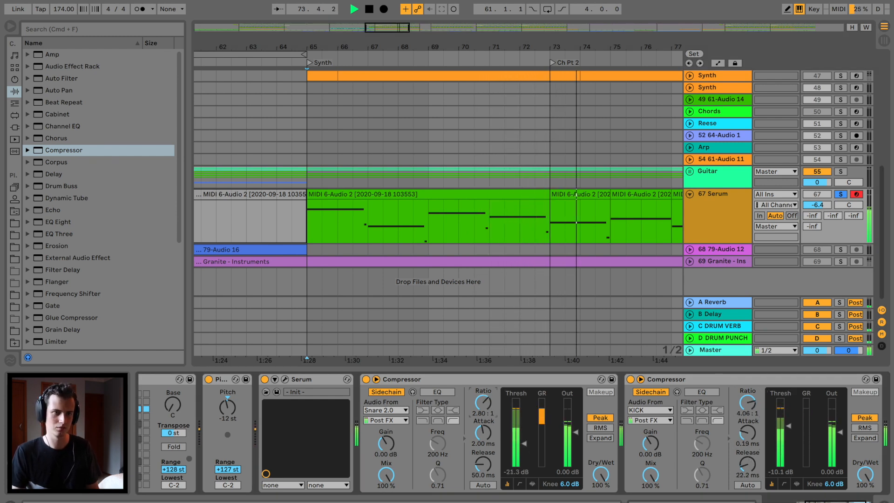
left_click_drag(483, 432, 487, 454)
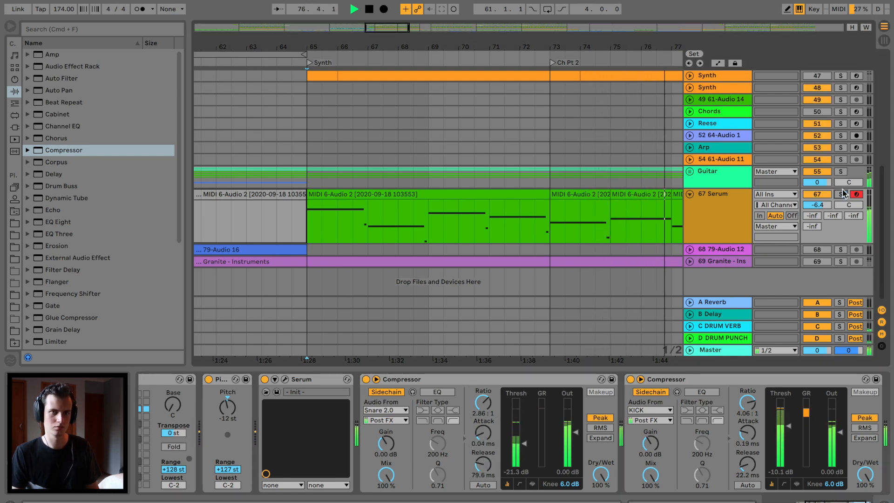
Step: Try copying the opening bars of the Serum clip at bar 65 into the Break at bar 81, and undo the paste
left_click_drag(517, 45, 515, 10)
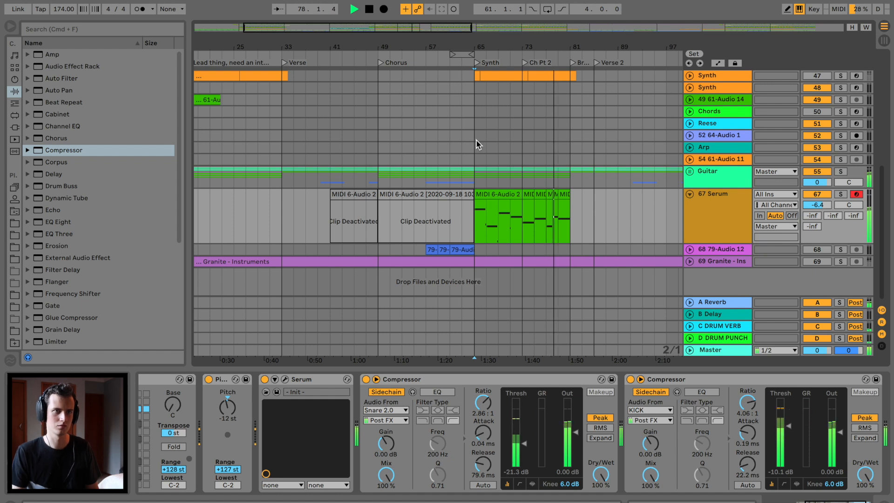
scroll(478, 136, "right", 4)
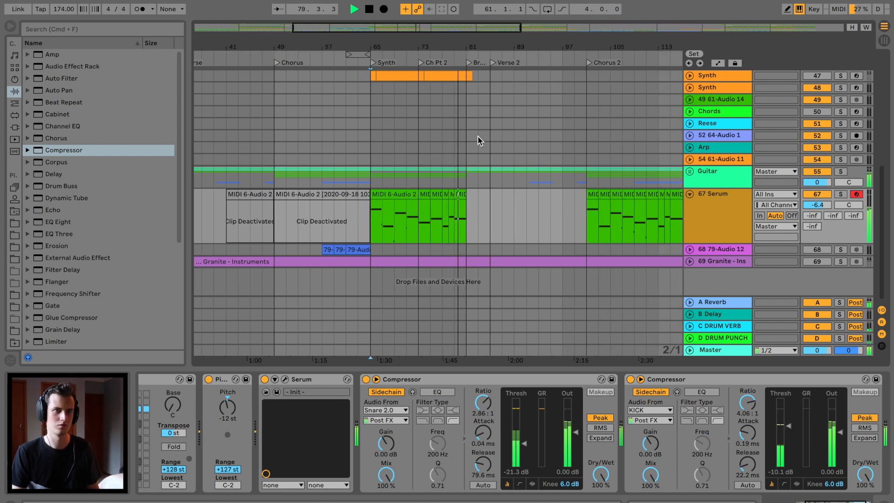
scroll(478, 136, "right", 3)
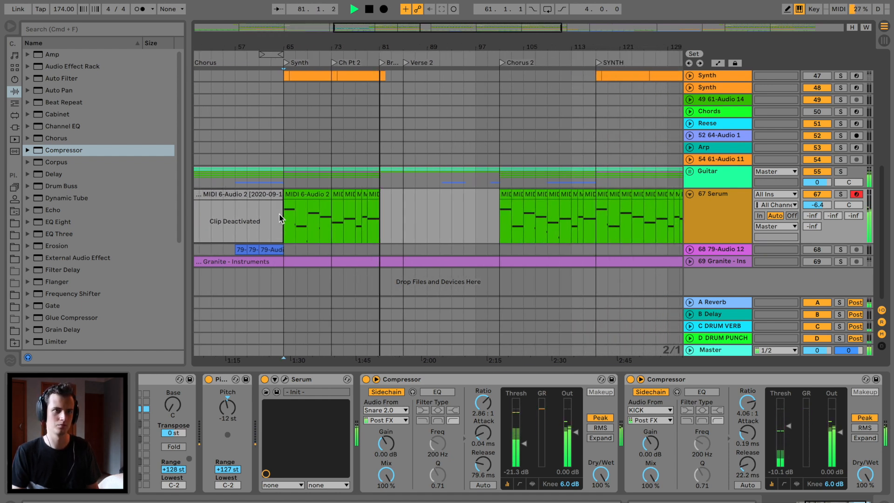
left_click_drag(294, 212, 281, 200)
key("super+c")
left_click(380, 200)
key("super+v")
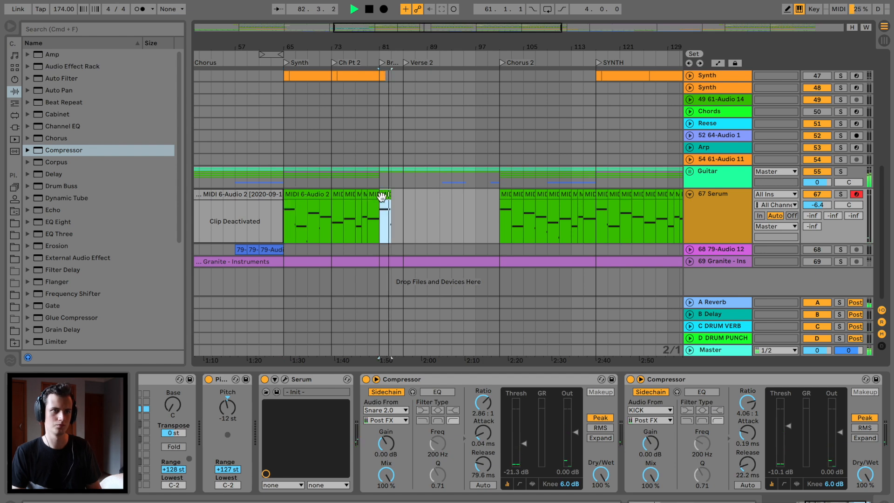
key("space")
key("space")
left_click_drag(380, 48, 404, 49)
key("super+z")
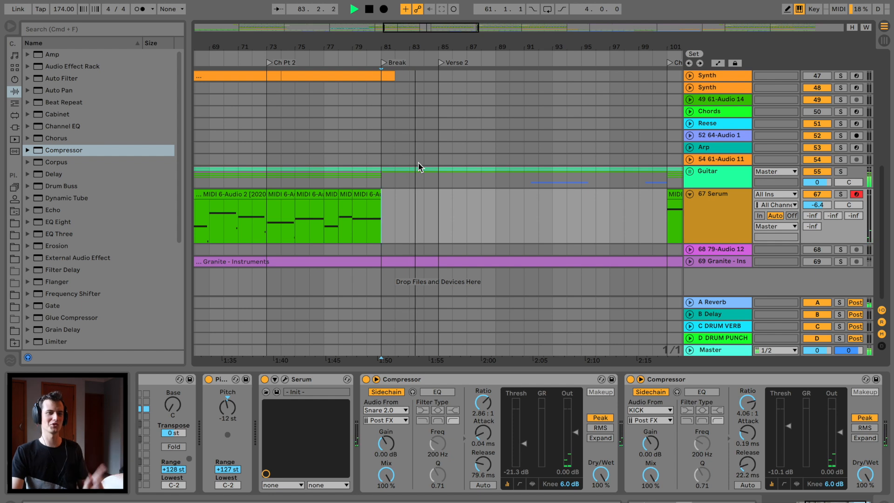
Step: Copy the deactivated Serum clip at bar 41 to bar 93, just before Chorus 2, and activate the copy
left_click_drag(447, 48, 447, 43)
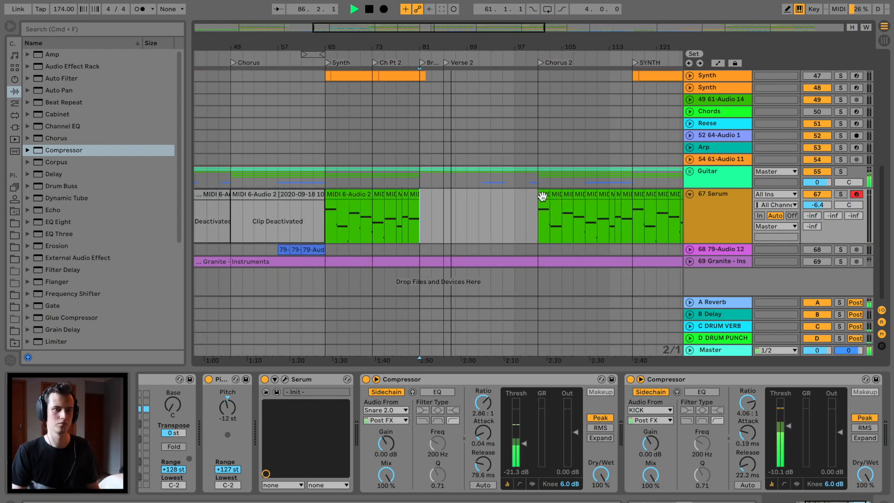
scroll(386, 196, "left", 5)
left_click(362, 195)
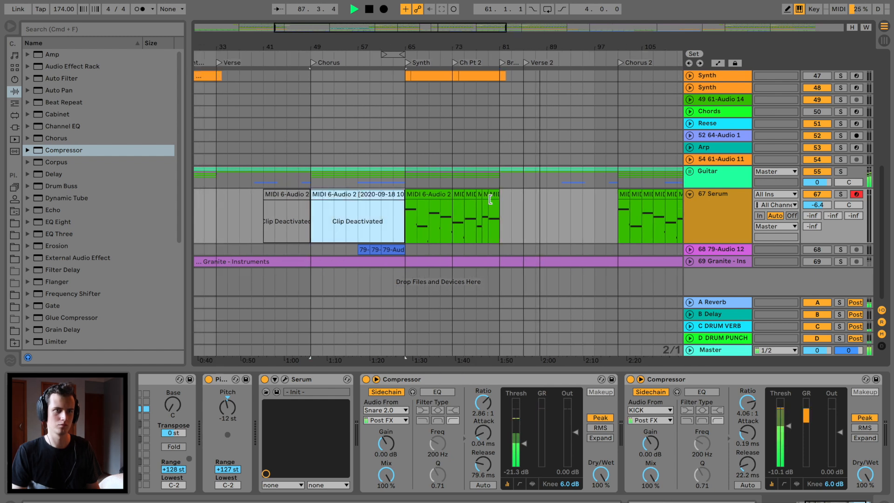
left_click(281, 193)
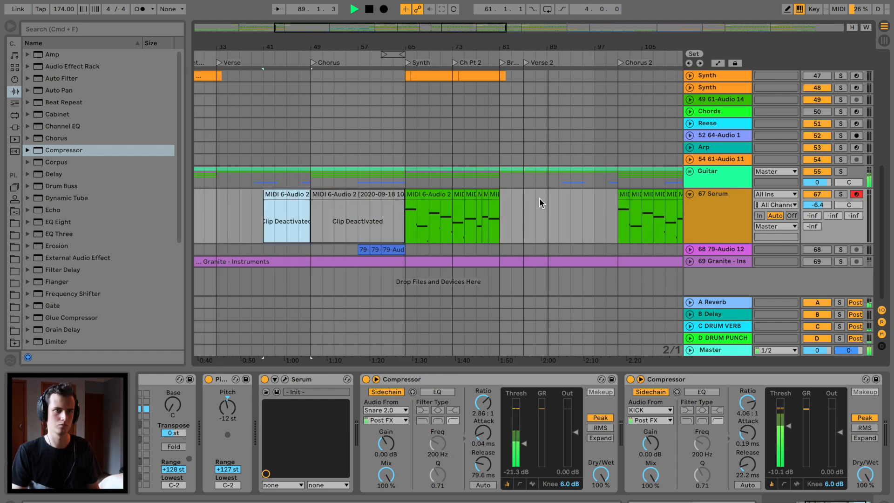
left_click(560, 196)
key("super+v")
scroll(560, 196, "right", 6)
scroll(484, 197, "left", 1)
scroll(484, 201, "left", 3)
left_click_drag(553, 201, 563, 199)
key("0")
scroll(584, 188, "right", 4)
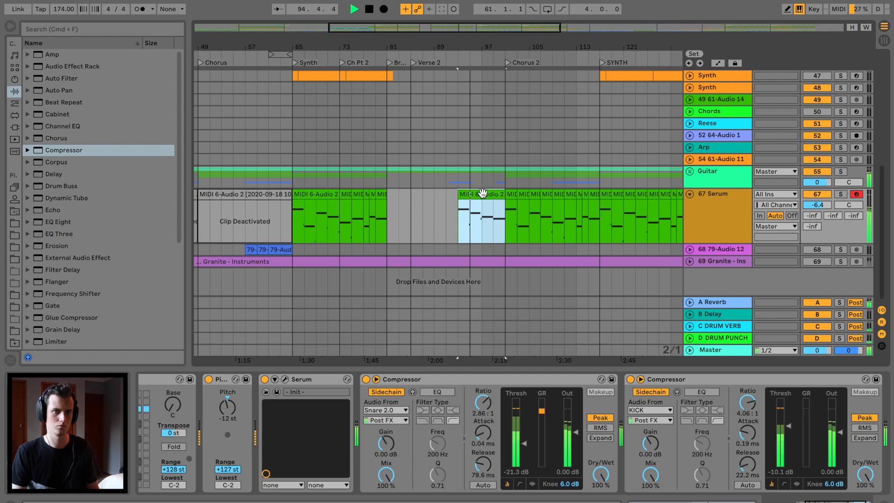
Step: Activate the two deactivated Serum clips between bars 41 and 65 and set the Serum track's volume to -7.5 dB
left_click_drag(434, 44, 434, 29)
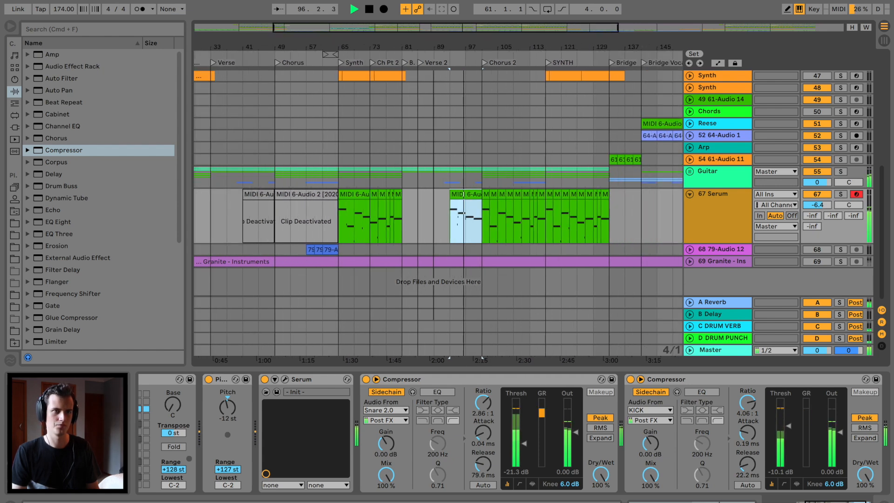
left_click(265, 195)
key("space")
key("0")
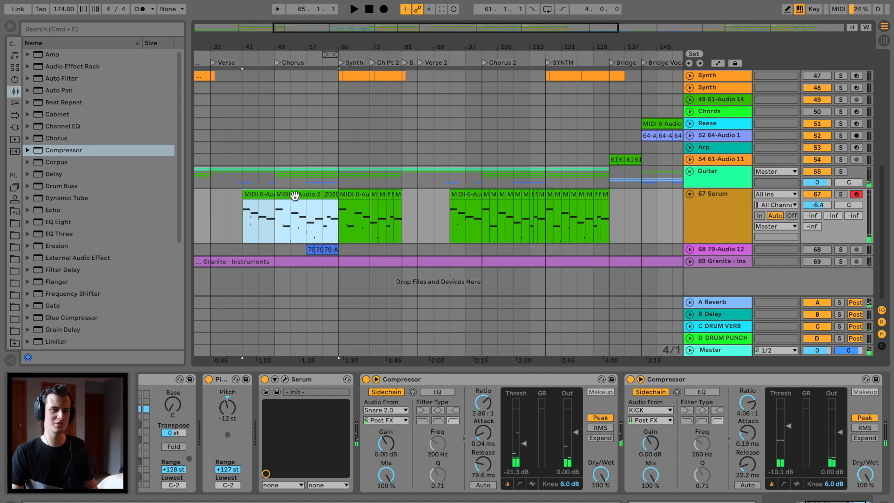
left_click_drag(831, 198, 832, 201)
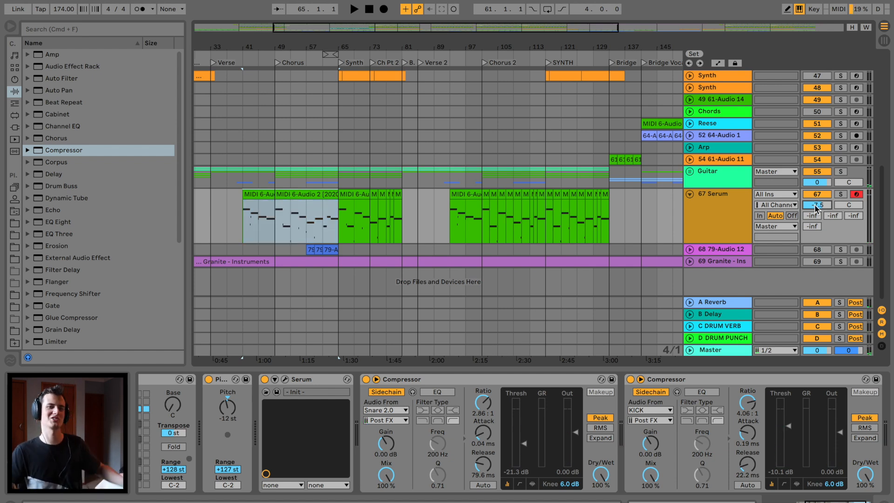
Step: Delete the iZotope Ozone device from the Master track and play the arrangement from bar 41
left_click(710, 350)
left_click(208, 386)
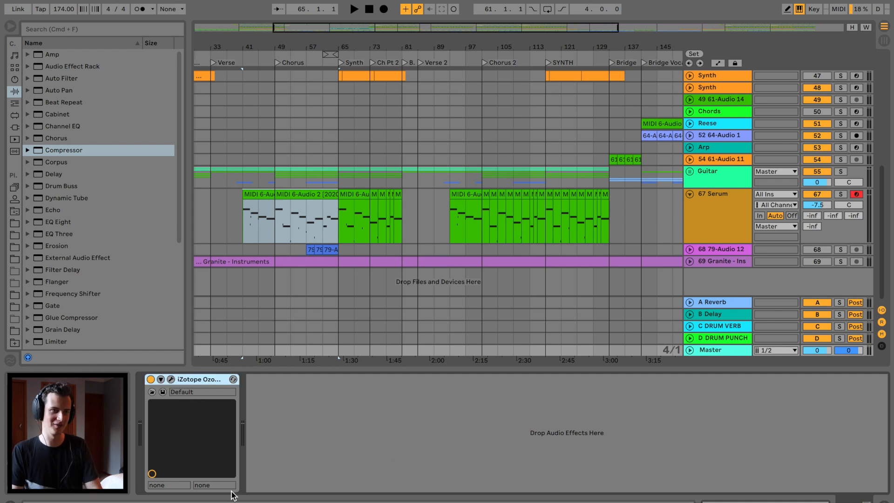
key("Delete")
key("space")
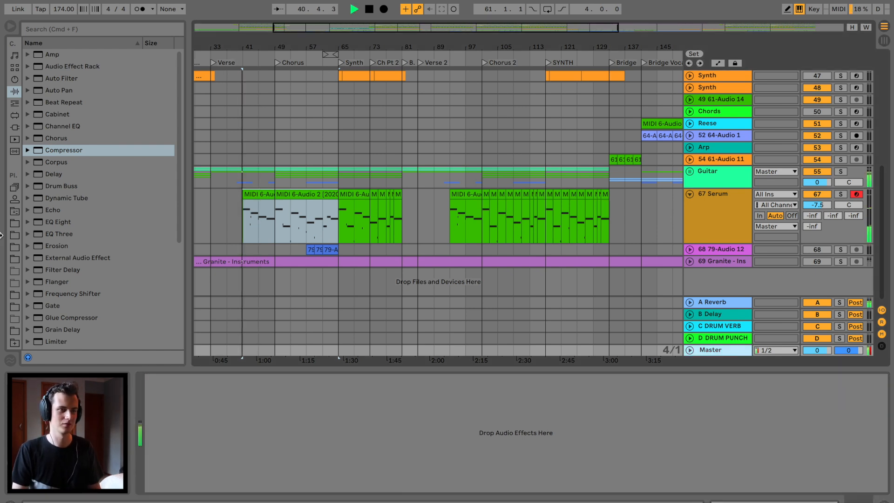
Step: Add a Utility effect after the Compressors on the Serum track and show its Gain automation
scroll(93, 200, "down", 5)
left_click_drag(60, 329, 261, 215)
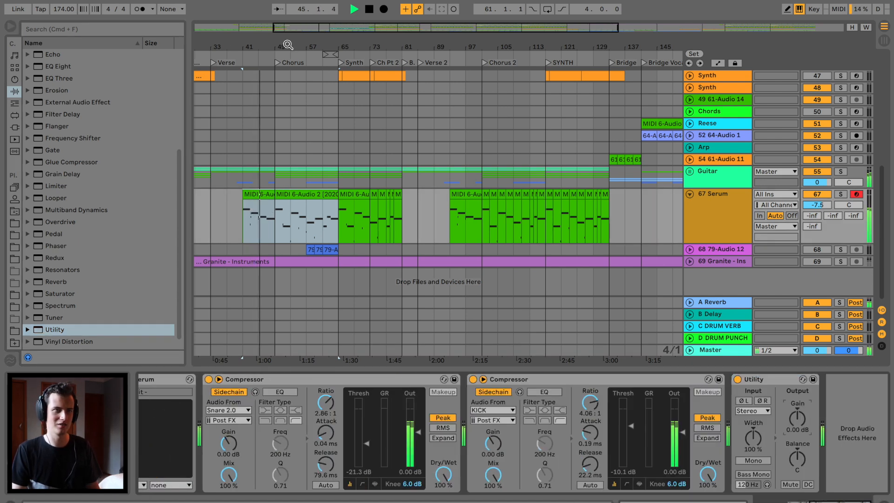
left_click_drag(288, 44, 388, 216)
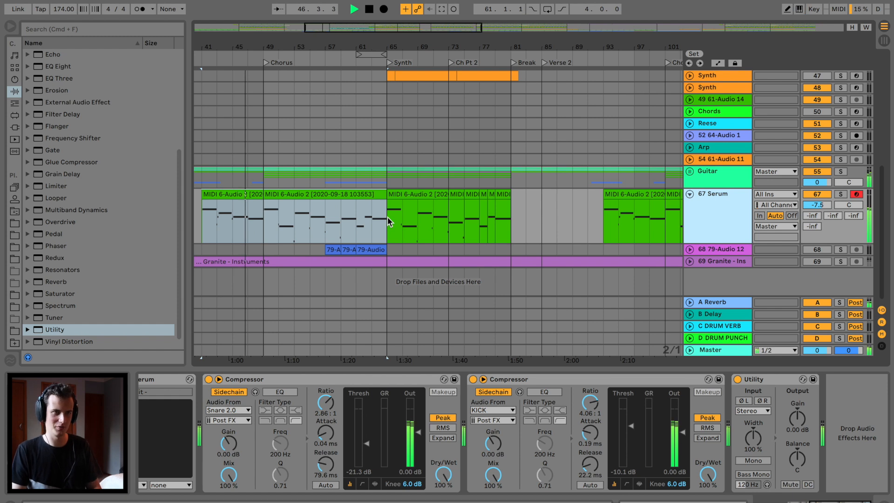
key("a")
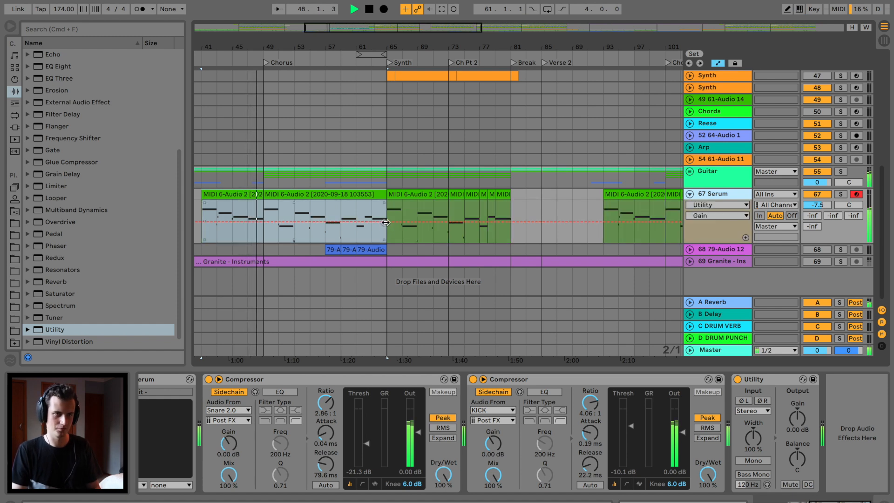
Step: Automate the Serum track's Utility Gain at about -5.22 dB until just before bar 65, rising to 0 dB at the Synth section
left_click_drag(381, 39, 381, 126)
left_click(422, 230)
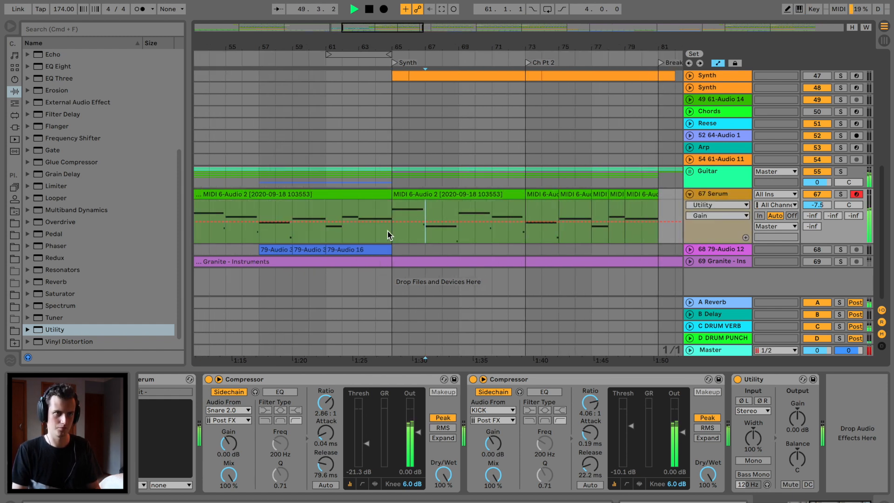
left_click_drag(388, 222, 380, 227)
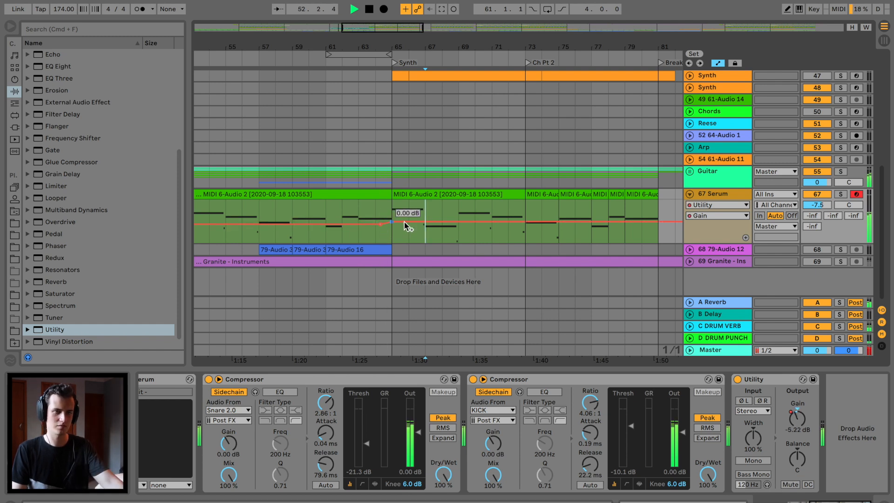
Step: Play the transition into the Synth section from around bar 63 and examine the Serum clips and Gain automation through to Chorus 2
scroll(564, 121, "right", 3)
left_click_drag(502, 48, 502, 13)
left_click(369, 61)
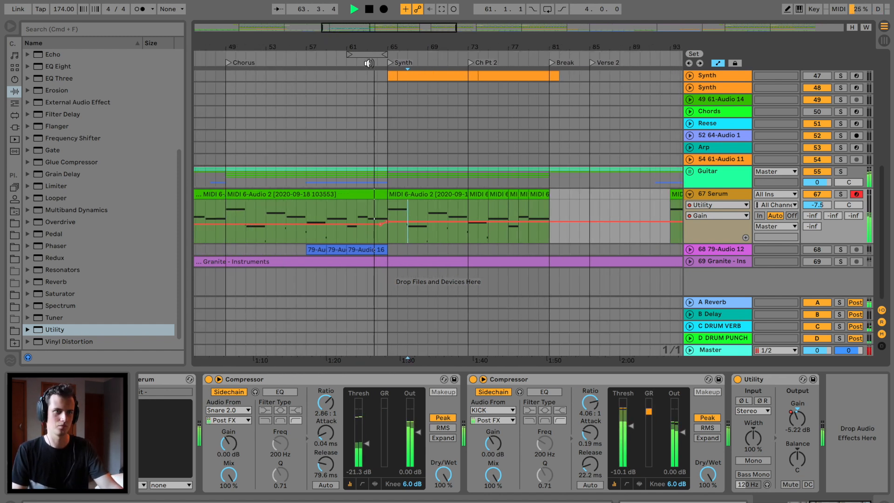
scroll(426, 154, "right", 5)
scroll(426, 155, "left", 3)
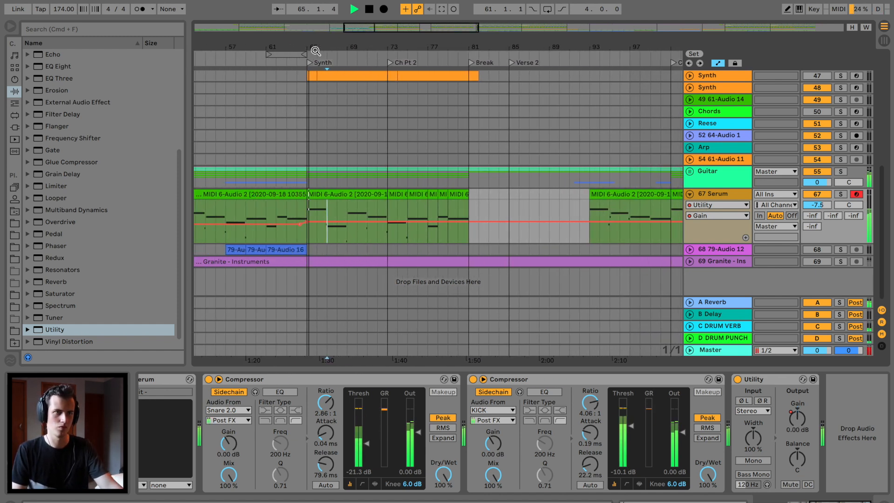
left_click_drag(327, 50, 327, 34)
scroll(482, 169, "right", 5)
scroll(481, 167, "left", 5)
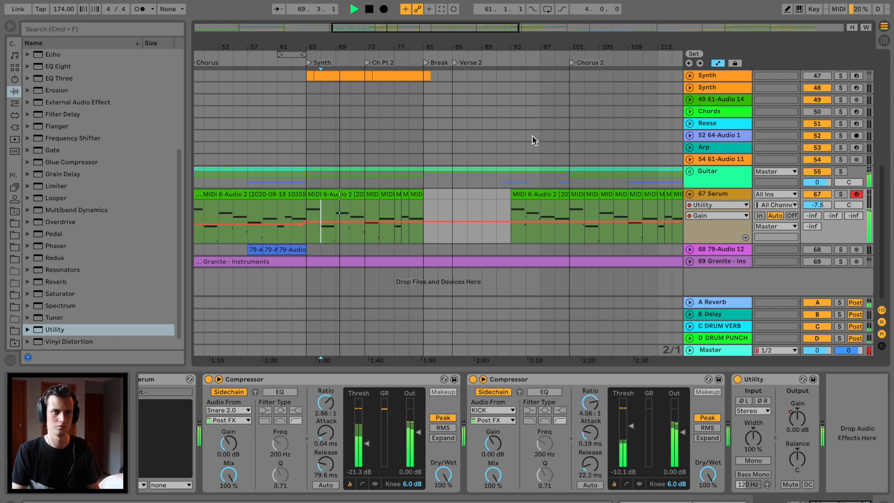
scroll(534, 135, "right", 5)
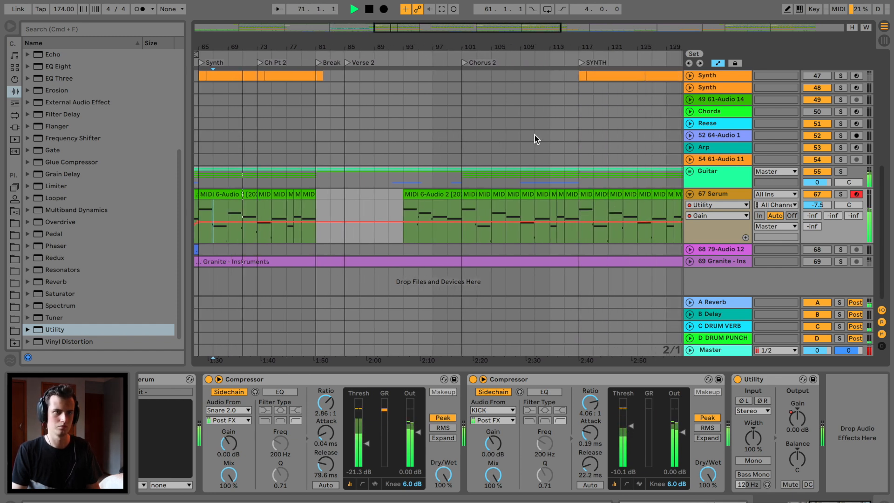
Step: Play from bar 90 and lower the Utility Gain automation to about -4 dB at bar 93, with breakpoints near bar 92 and the second SYNTH section
left_click(388, 59)
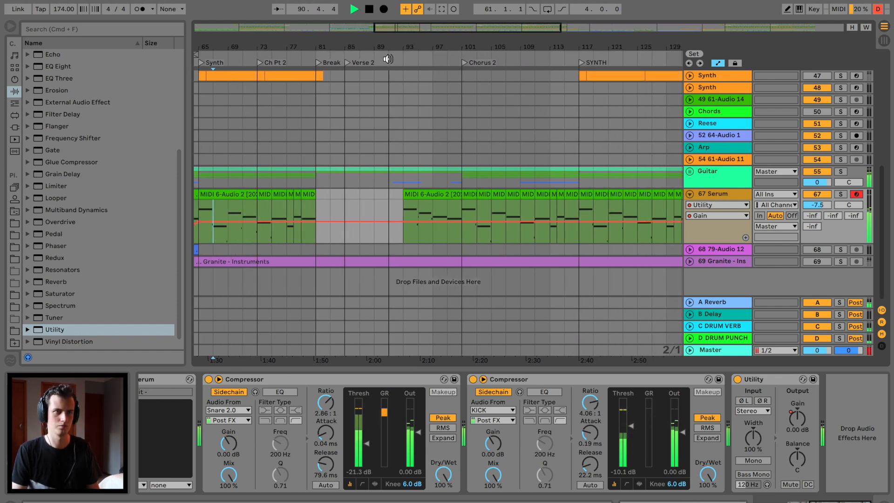
left_click(395, 222)
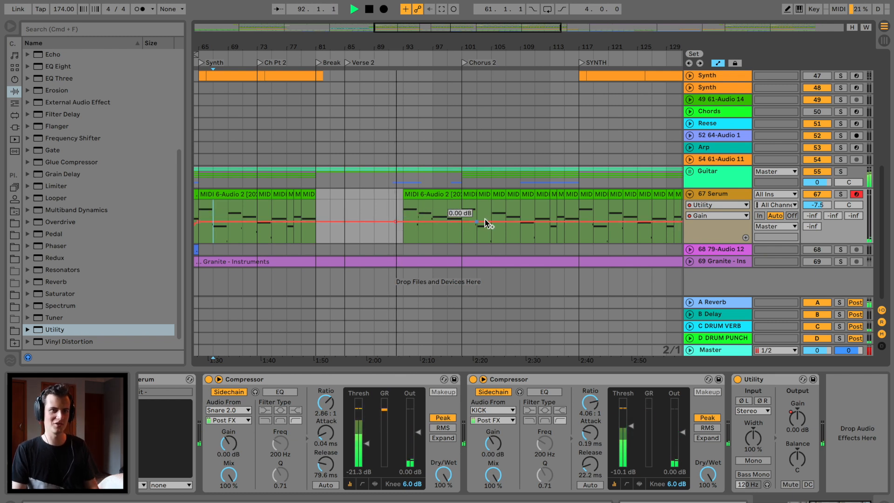
left_click(579, 221)
left_click_drag(403, 221, 403, 223)
left_click_drag(461, 223, 462, 223)
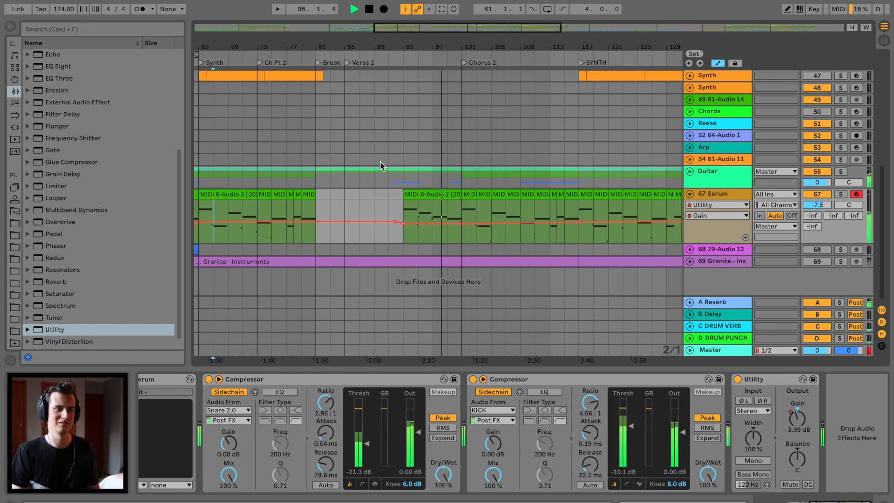
Step: Shorten the Serum clip before Chorus 2 so it ends at bar 100, leaving a one-bar gap
scroll(380, 161, "left", 10)
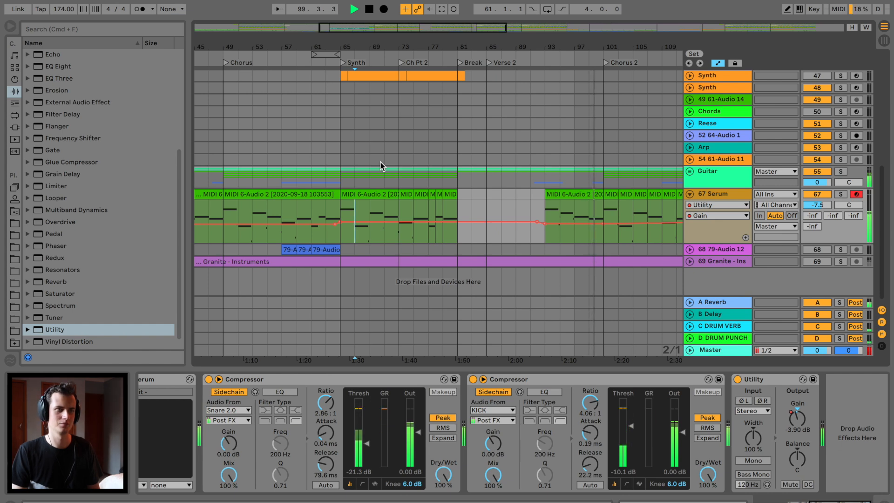
scroll(380, 161, "right", 14)
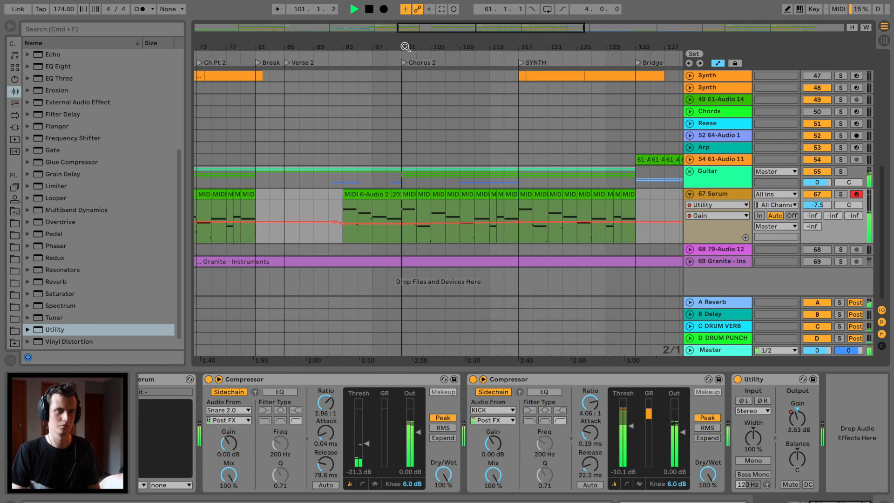
left_click_drag(405, 46, 404, 84)
left_click_drag(396, 194, 366, 195)
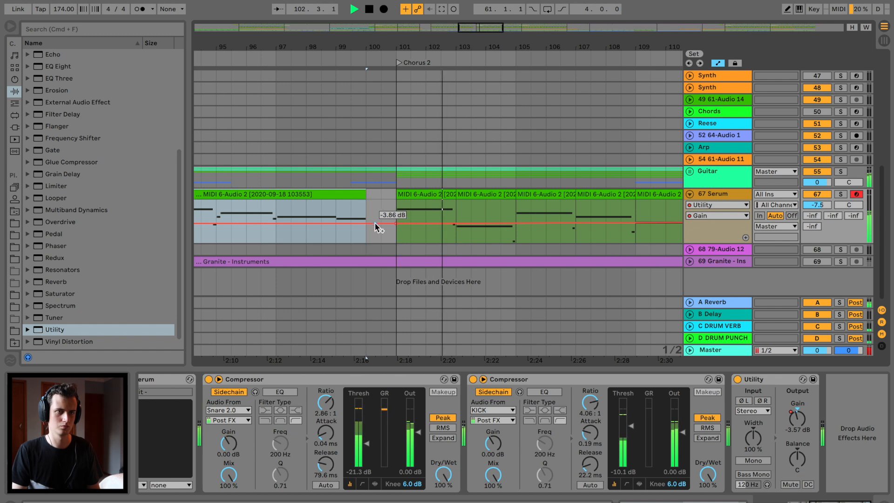
Step: Add a Utility Gain breakpoint just after bar 100 and raise the automation to nearly 0 dB at the start of Chorus 2
left_click(374, 223)
left_click_drag(396, 224, 397, 222)
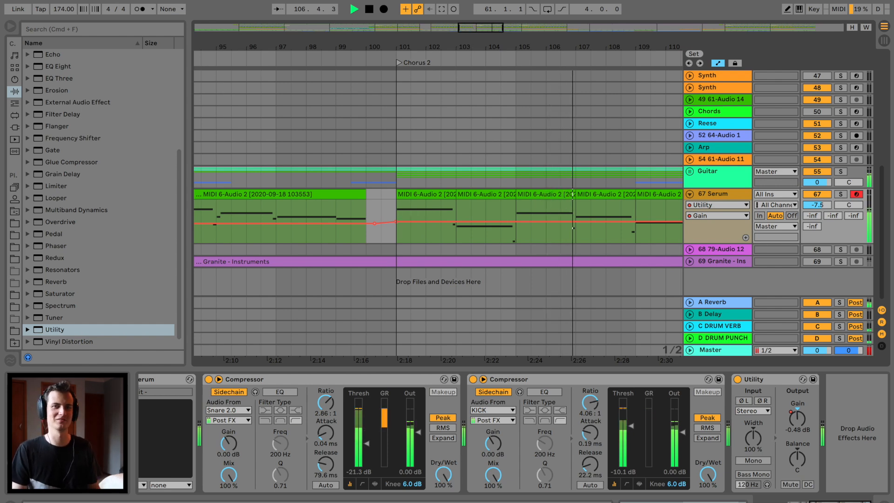
left_click_drag(477, 47, 477, 42)
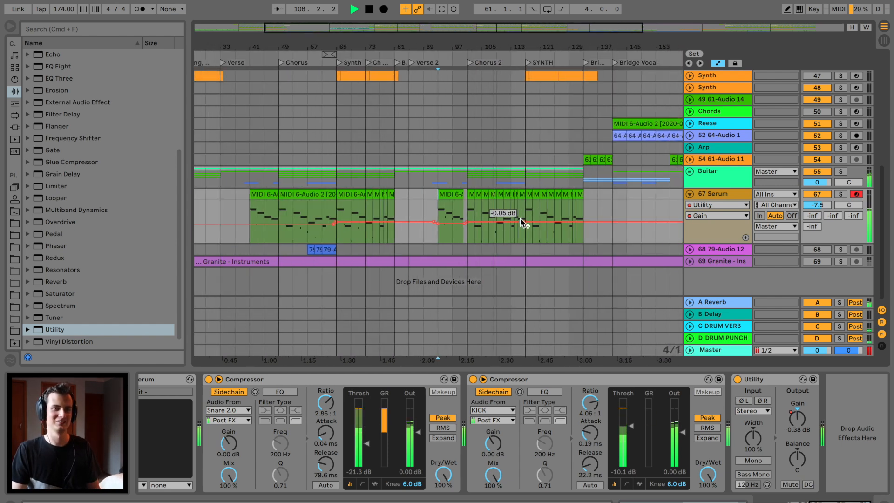
Step: Play on from around bar 110 and check the Serum layer from Chorus 2 through to the Final Ch section
scroll(577, 179, "right", 10)
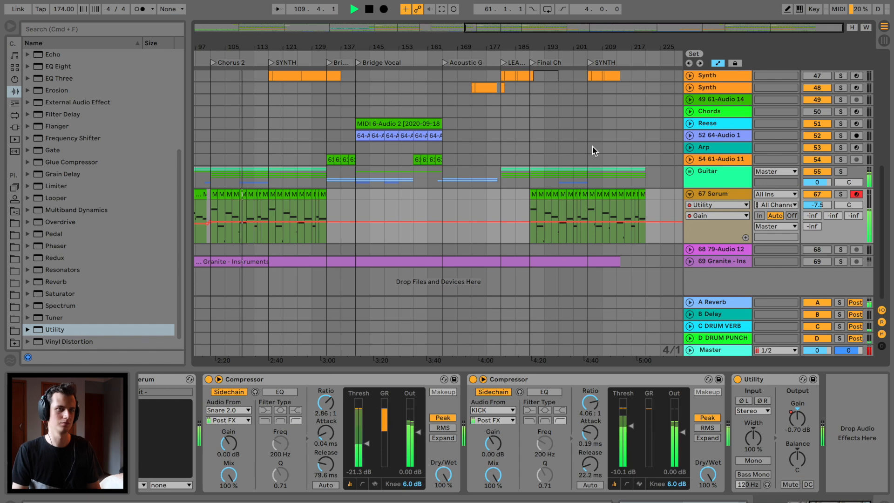
scroll(595, 151, "left", 8)
left_click(690, 194)
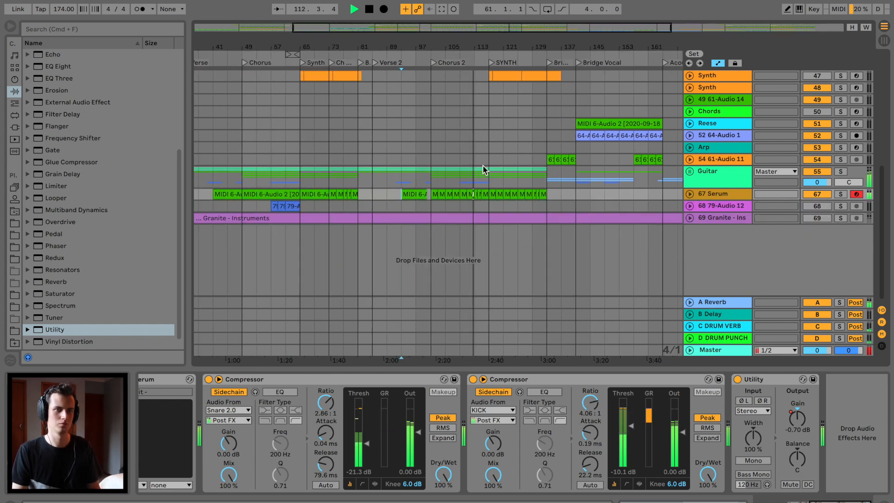
left_click(467, 184)
left_click(475, 70)
left_click(465, 70)
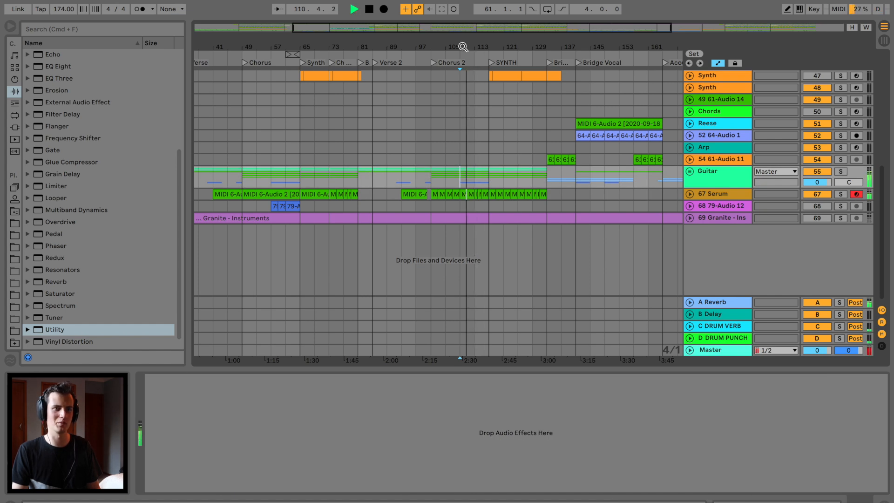
left_click_drag(464, 47, 465, 93)
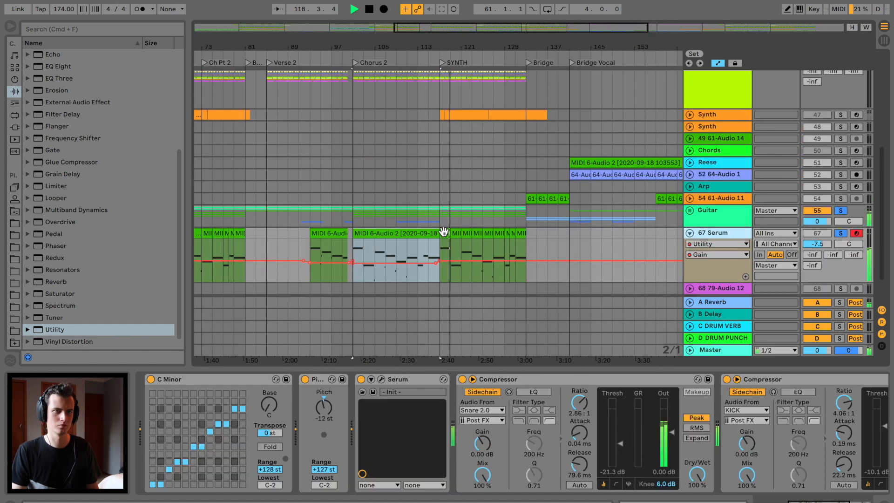
Step: Copy the Serum clips of the second SYNTH section over the long clip in Chorus 2
left_click_drag(449, 233, 524, 231)
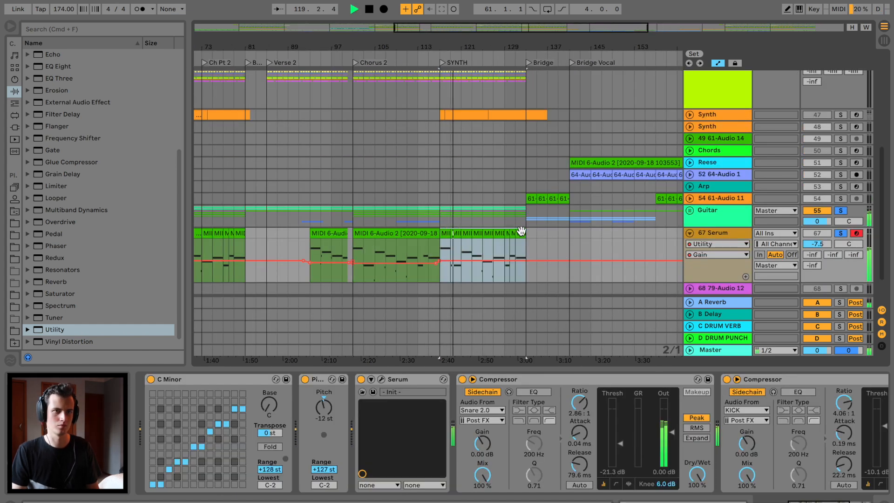
left_click(382, 234)
key("super+v")
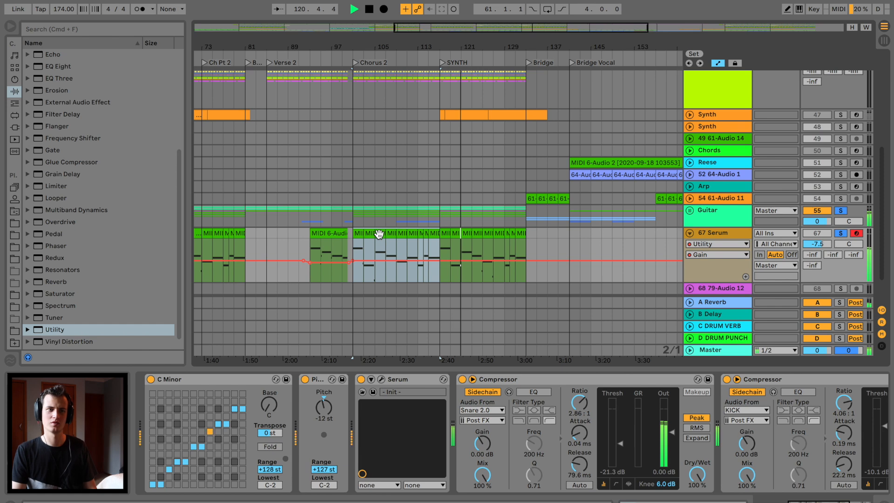
Step: Examine the Serum clips and Gain automation from the first Chorus through to the Final Ch section
scroll(385, 224, "left", 5)
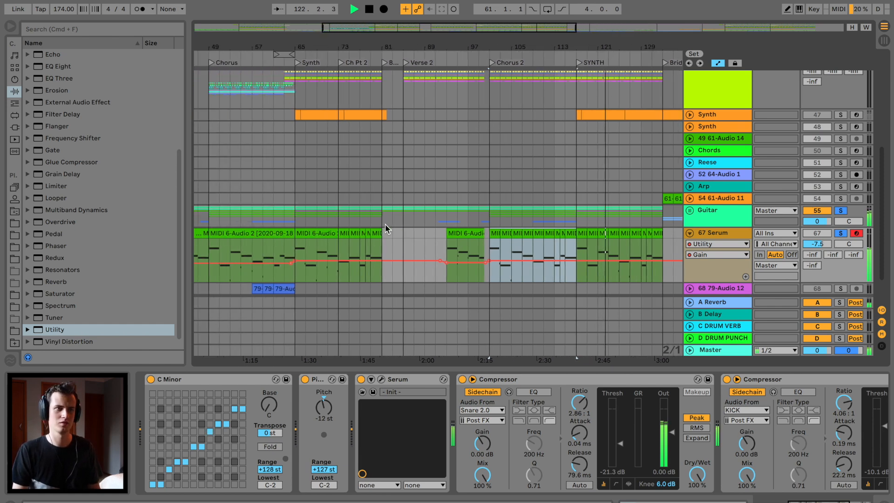
scroll(384, 225, "left", 3)
scroll(386, 228, "right", 1)
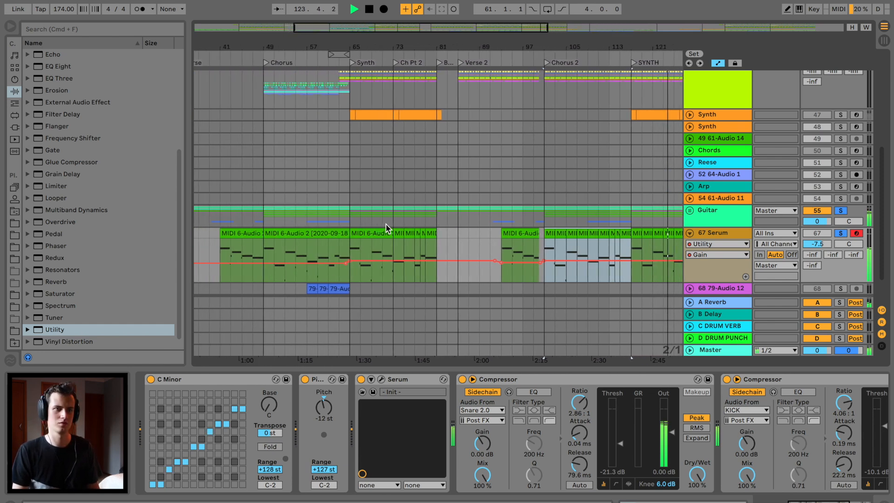
scroll(385, 228, "right", 2)
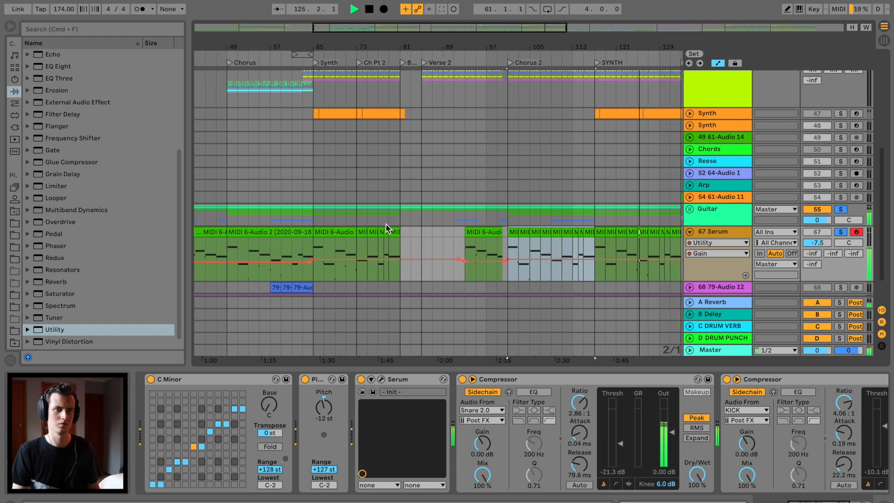
scroll(377, 229, "right", 10)
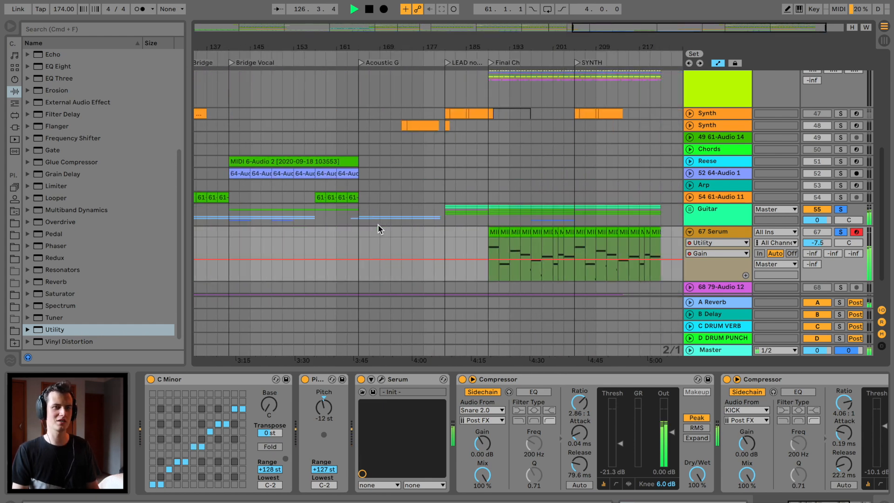
left_click(494, 232)
scroll(340, 213, "left", 10)
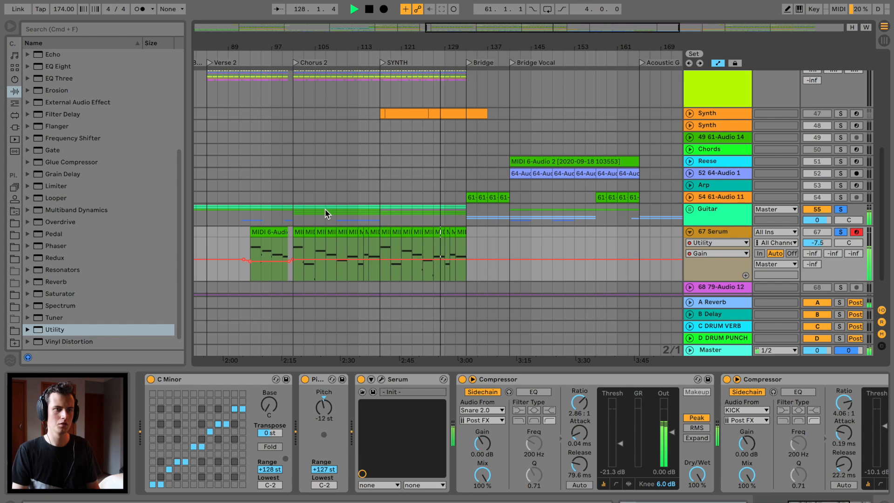
Step: Open the Serum clip at bar 127 in the second SYNTH section and select all of its notes
left_click(440, 232)
key("space")
left_click_drag(447, 47, 446, 83)
double_click(413, 230)
key("space")
key("ctrl+a")
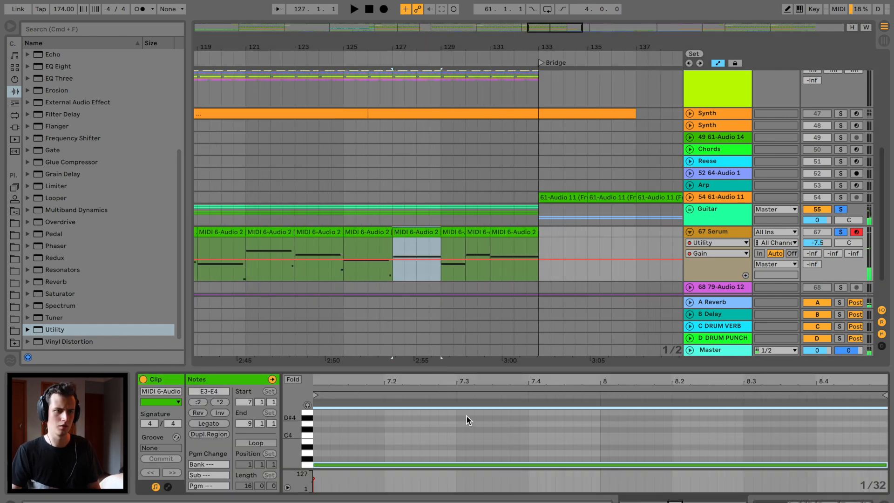
key("space")
left_click_drag(455, 49, 459, 18)
Step: Copy the Serum clips of the second SYNTH section over Chorus 2 and the first Chorus
left_click(382, 231)
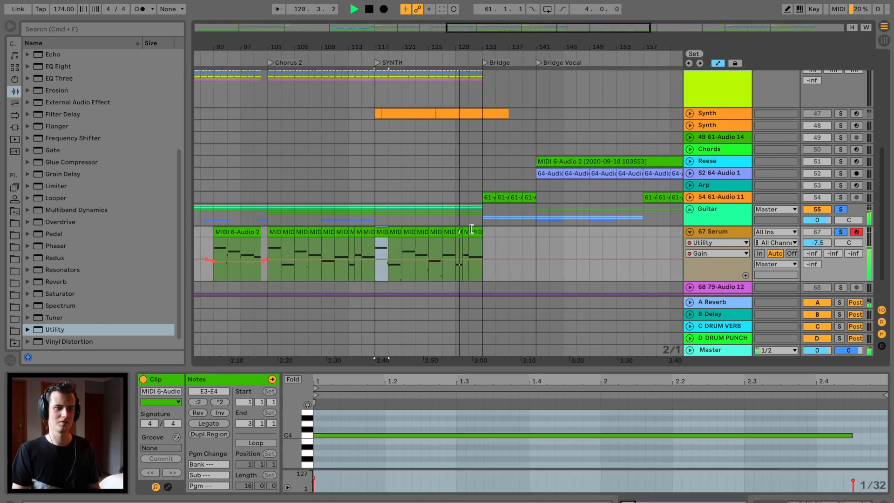
left_click(474, 231, "shift")
left_click(275, 231)
left_click(368, 232, "shift")
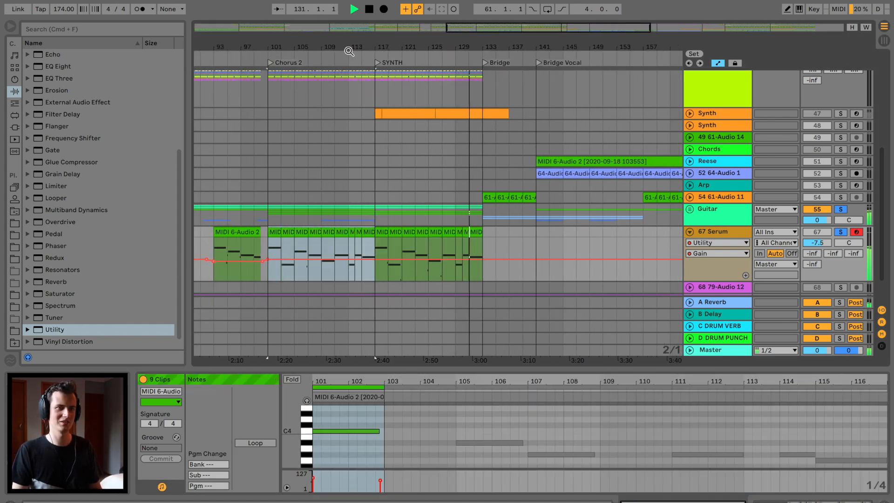
left_click_drag(344, 51, 355, 34)
scroll(324, 227, "left", 5)
left_click(331, 231)
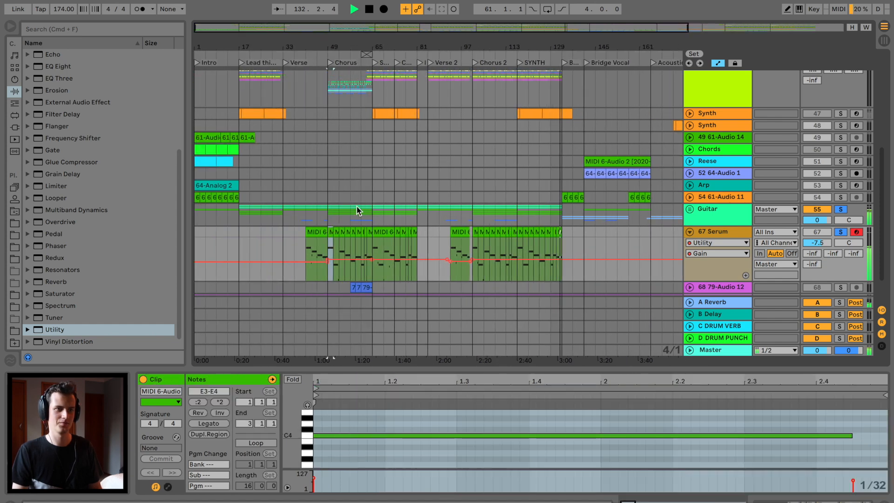
left_click(370, 232, "shift")
Step: Replace the Serum clips from bar 65, across Synth and Ch Pt 2, with the copied clip pattern
left_click(381, 228)
key("space")
key("space")
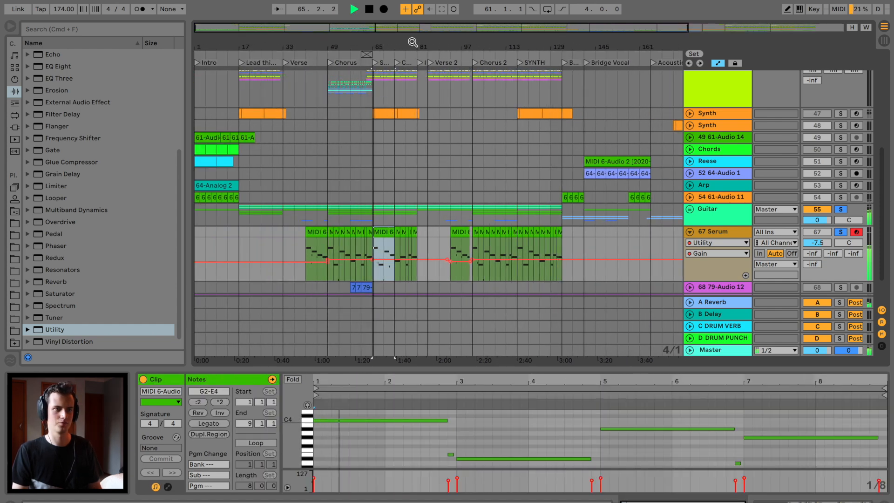
left_click_drag(412, 42, 413, 70)
key("super+v")
Step: Replace the Serum clips in Final Ch and the last SYNTH section, from bars 189 and 205, with the copied pattern
scroll(514, 172, "right", 10)
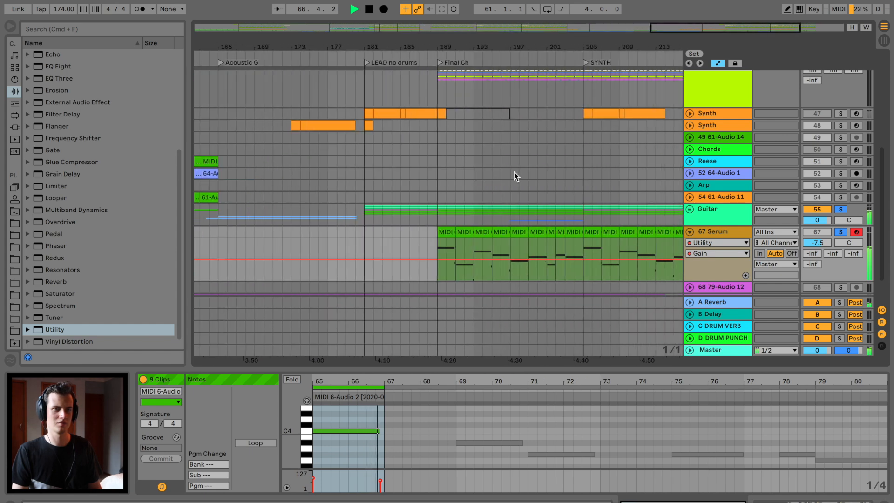
left_click(450, 230)
key("super+v")
key("super+v")
left_click_drag(516, 47, 515, 32)
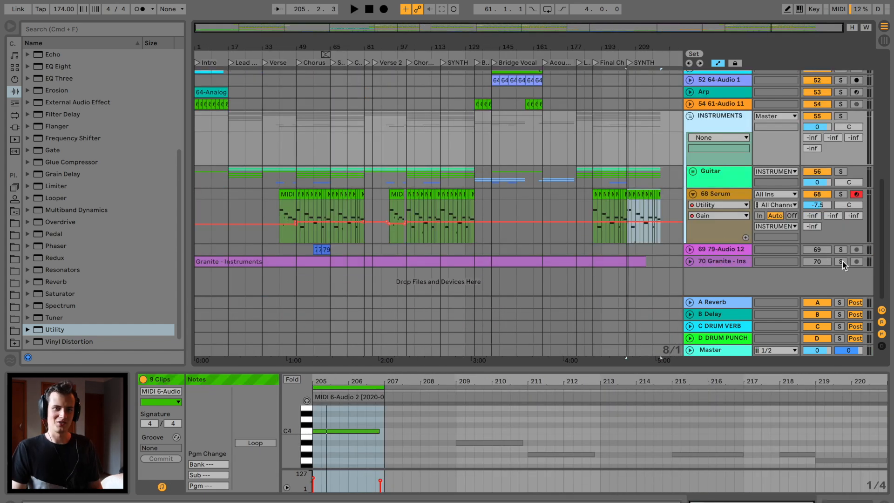
Step: Solo and unfold the Granite - Instruments reference track and audition it from Chorus 2 into the second SYNTH section
left_click(841, 261)
key("space")
left_click(416, 55)
left_click_drag(399, 48, 401, 63)
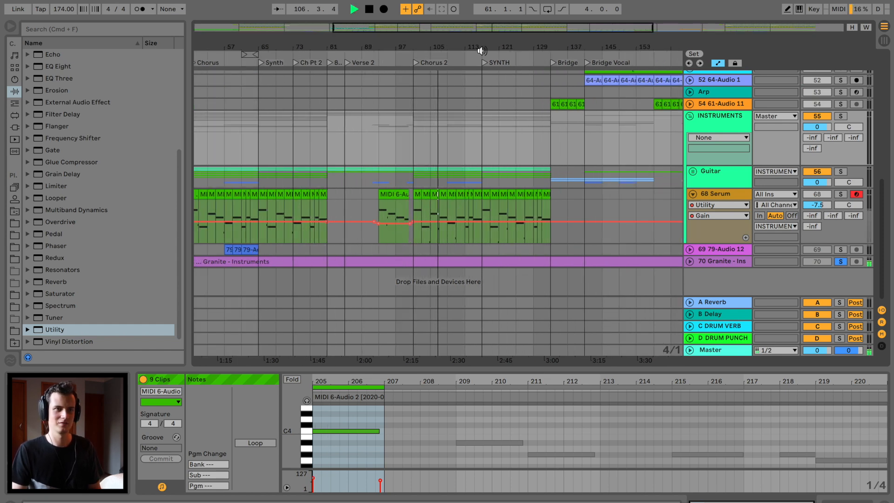
left_click(690, 261)
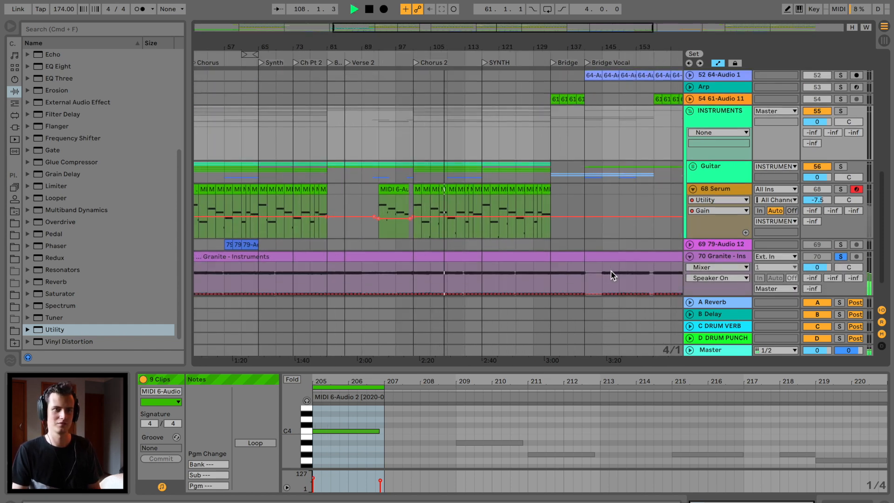
scroll(600, 270, "down", 2)
left_click(484, 238)
scroll(712, 103, "up", 1)
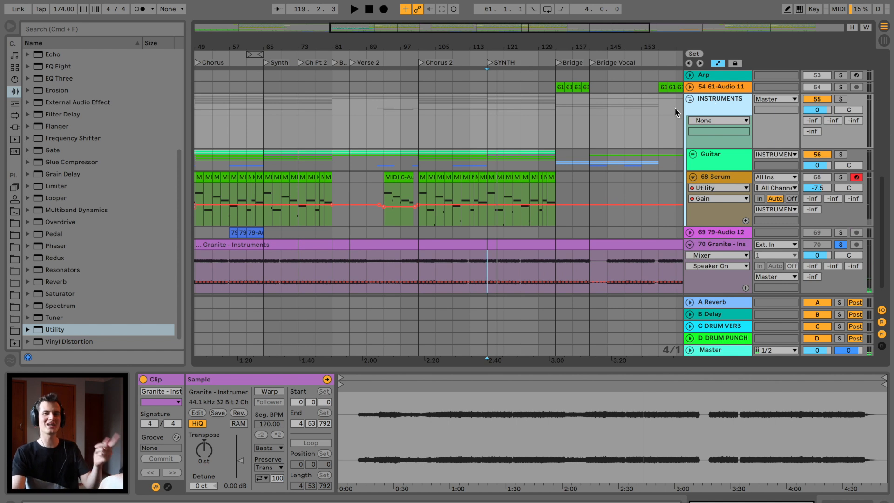
Step: Add an EQ Eight to the INSTRUMENTS group track
scroll(70, 132, "up", 3)
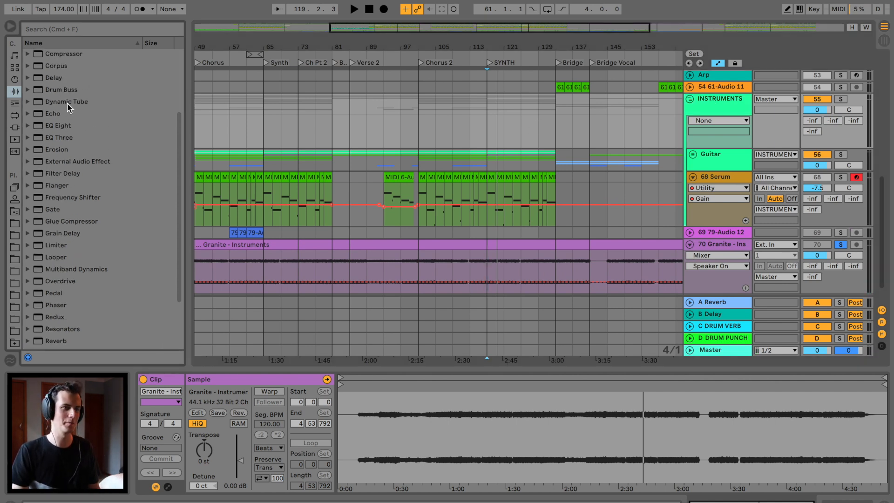
left_click(56, 140)
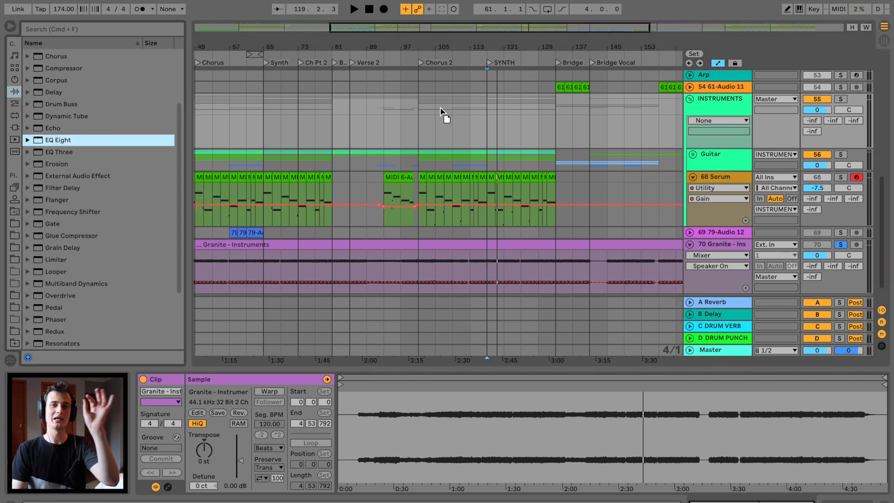
left_click_drag(441, 112, 440, 115)
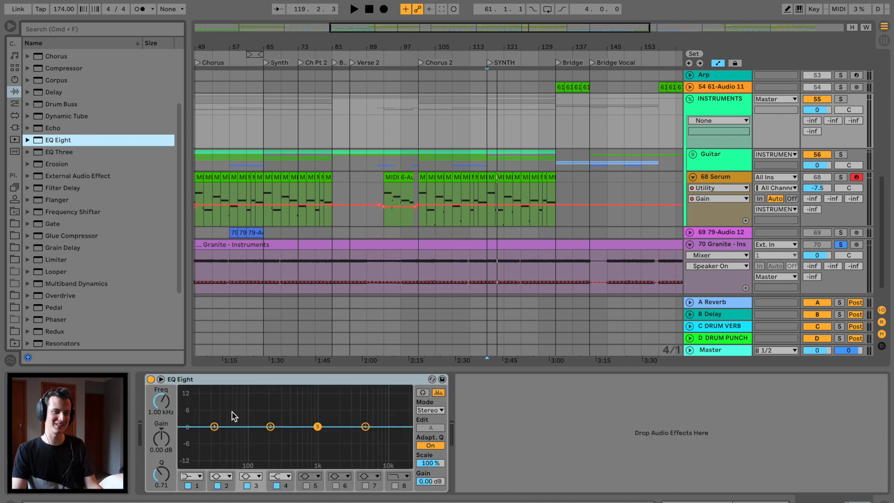
Step: Set EQ Eight band 1 to a low cut at about 96 Hz with Q 0.27 and play the INSTRUMENTS group soloed
left_click(198, 477)
left_click(195, 495)
key("space")
left_click_drag(214, 435, 248, 451)
left_click(841, 100)
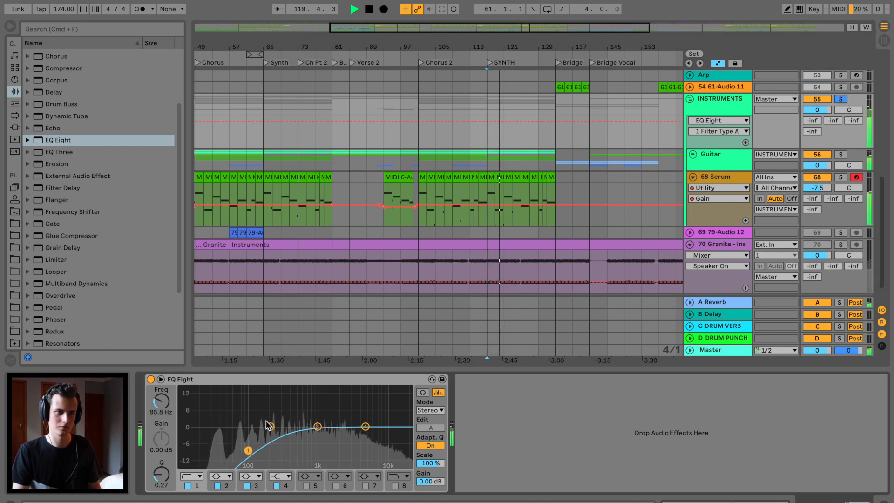
Step: Shape the EQ Eight curve with a high-shelf boost near 5 kHz, a low cut around 50 Hz and a 1.86 dB cut at 255 Hz
left_click_drag(366, 427, 366, 413)
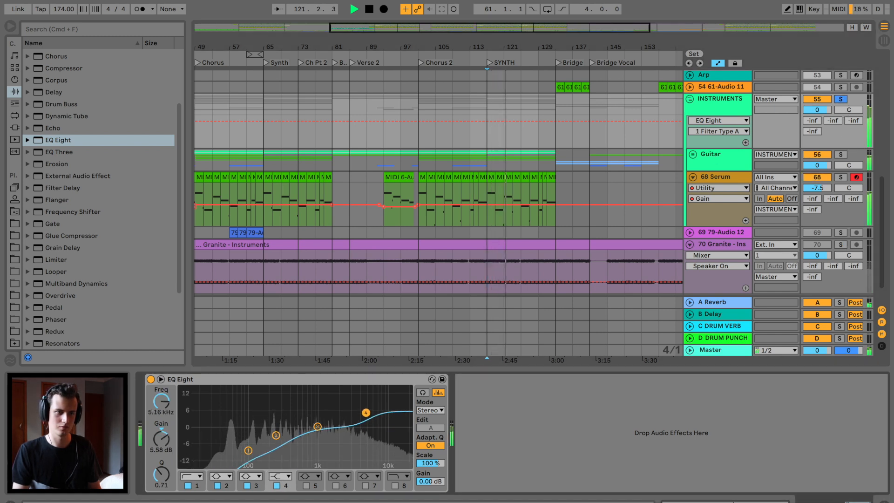
left_click_drag(248, 450, 246, 446)
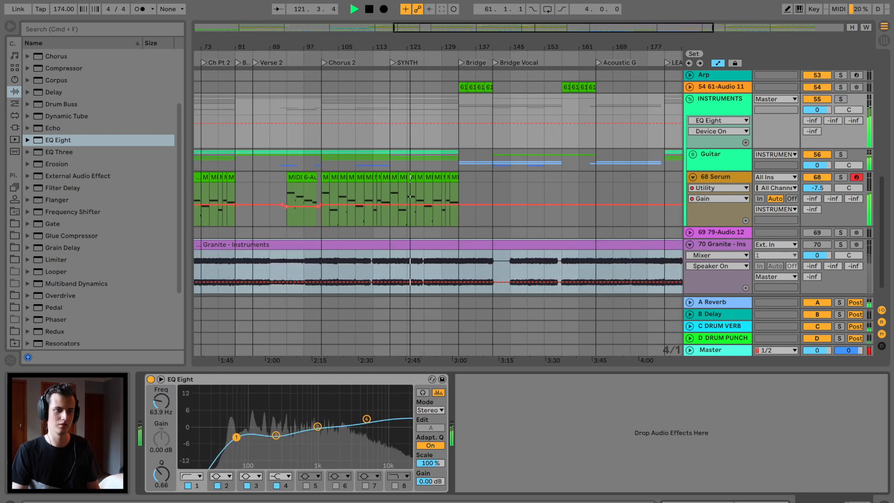
left_click_drag(232, 438, 277, 430)
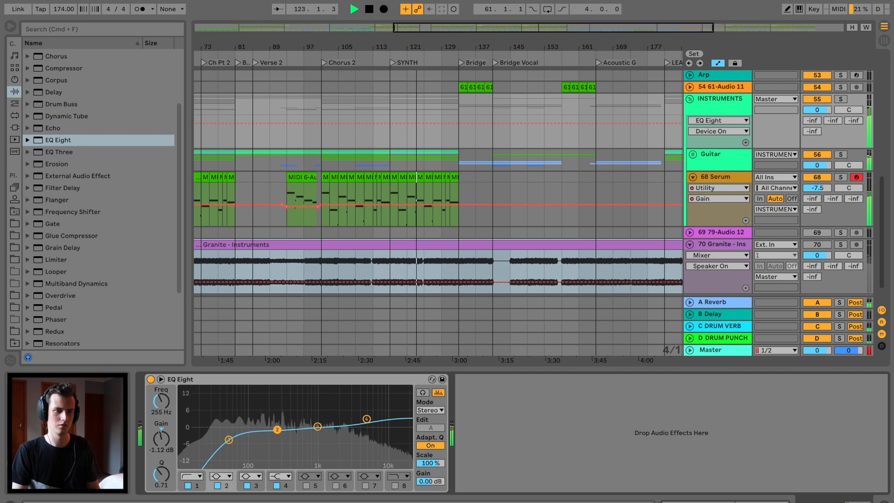
Step: Compare the mix with EQ Eight bypassed and active, and adjust the low cut to 49.5 Hz with Q 0.49
left_click(150, 380)
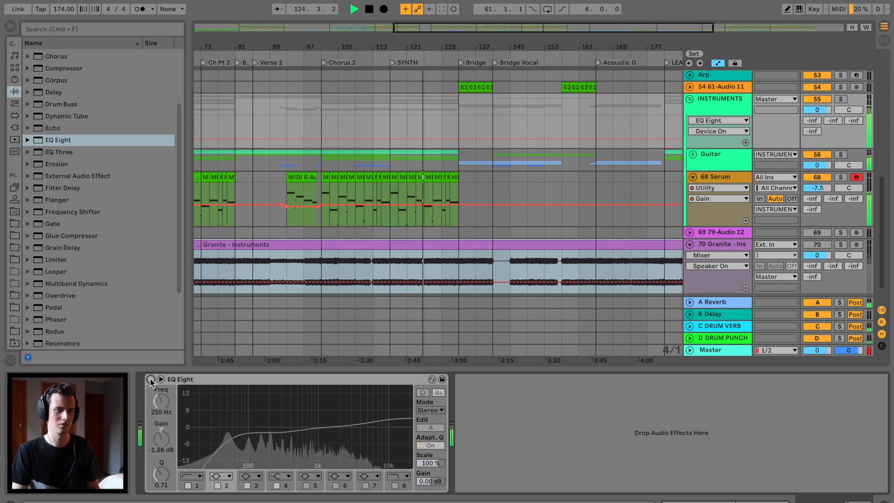
left_click(150, 380)
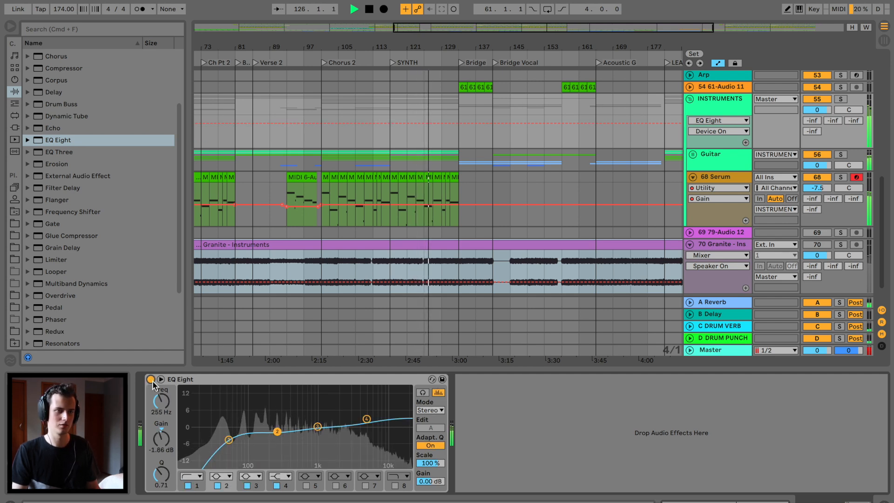
left_click_drag(226, 442, 226, 457)
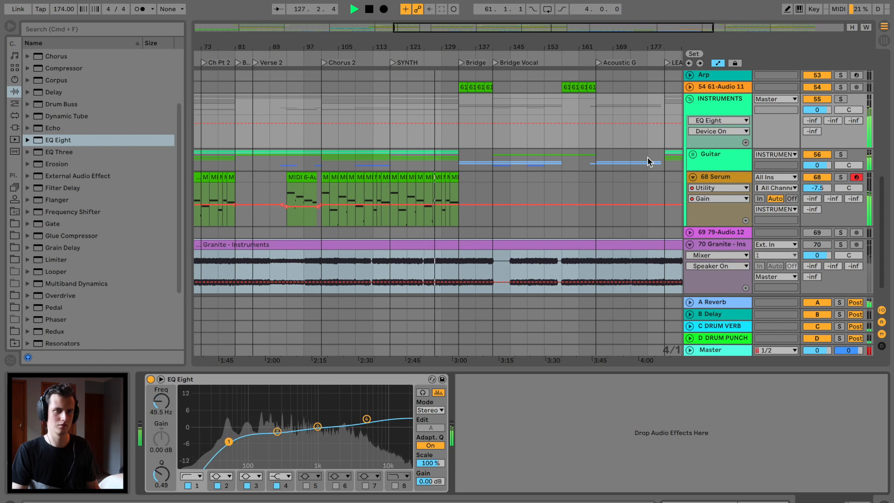
key("space")
Step: Rename the Serum track to HUGE SAW and fold it
left_click(716, 179)
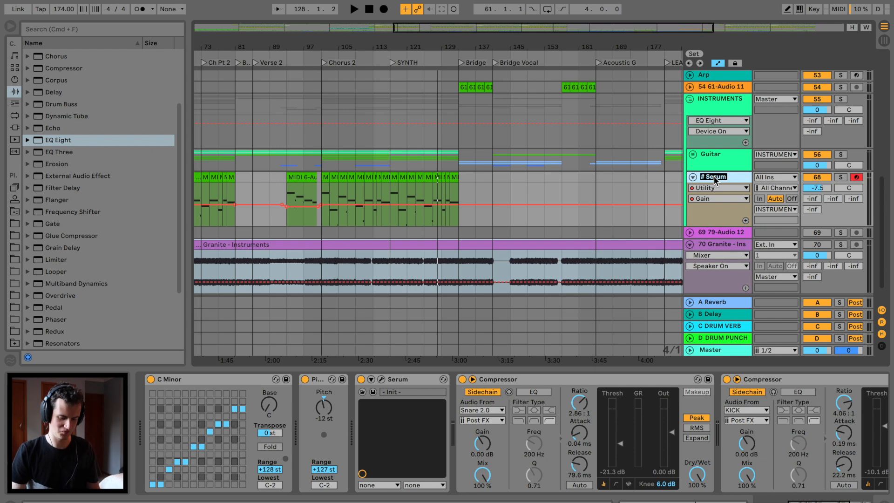
key("Home")
left_click(693, 177)
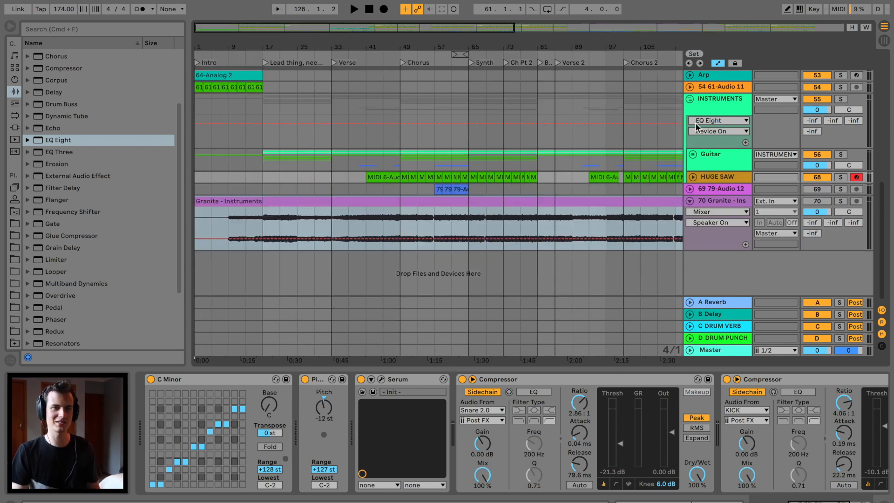
Step: Fold the INSTRUMENTS group and play the song from the start of the Intro
left_click(690, 100)
scroll(196, 150, "up", 3)
left_click(198, 135)
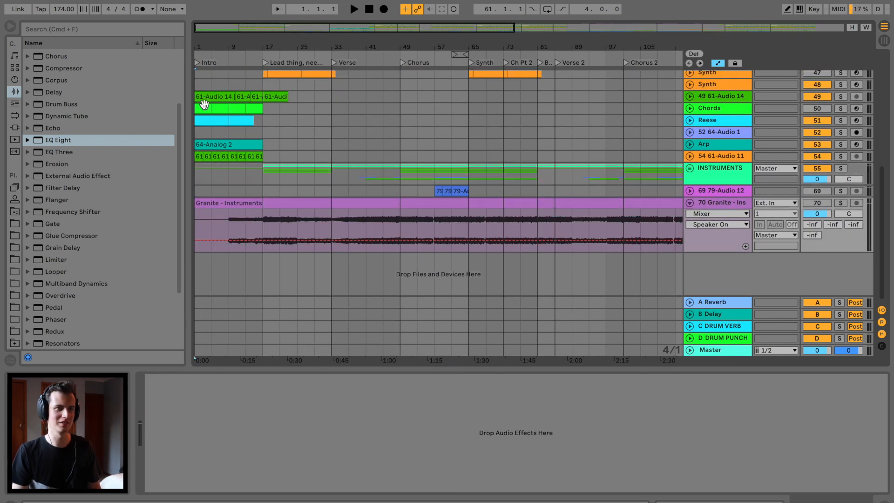
left_click_drag(198, 50, 200, 100)
key("space")
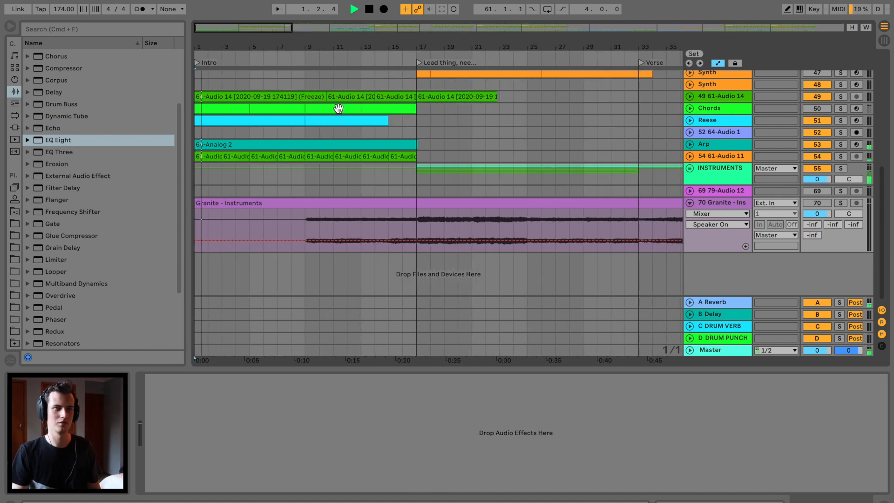
Step: Unfold the Reese track and quantize all notes in its first Intro clip
scroll(338, 107, "up", 2)
scroll(338, 114, "up", 1)
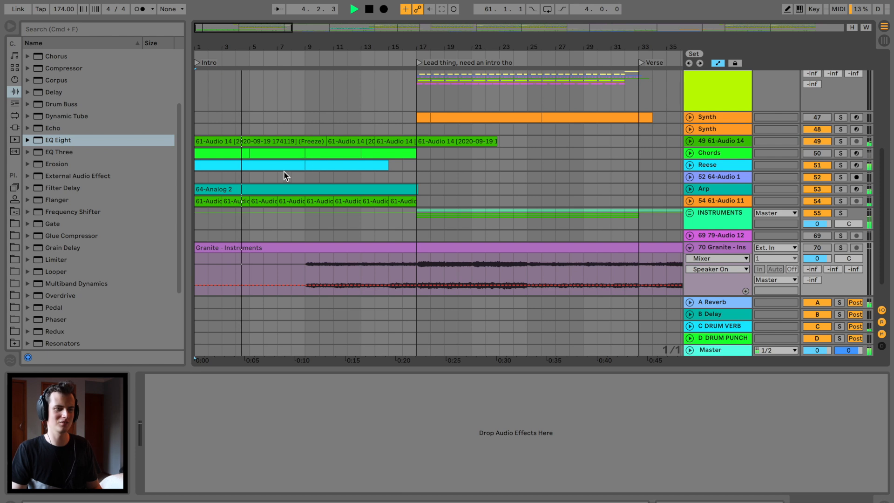
left_click(689, 165)
double_click(248, 164)
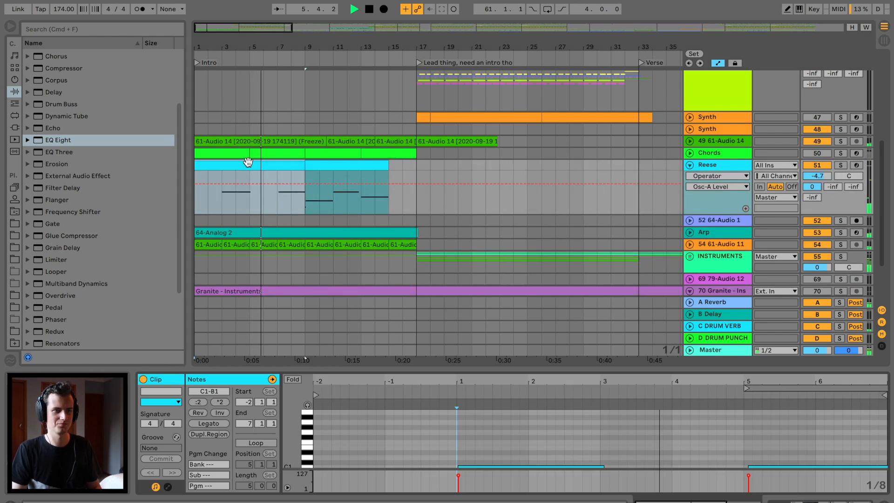
scroll(608, 432, "down", 2)
left_click(627, 429)
key("super+a")
key("super+u")
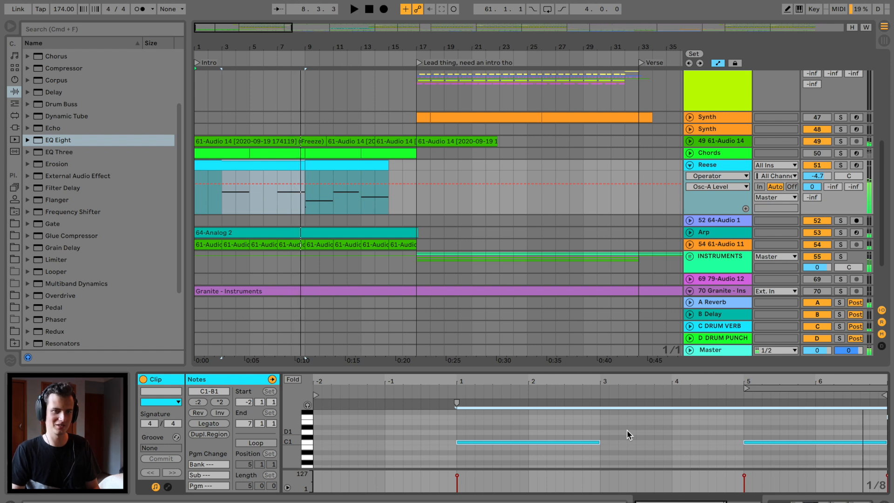
Step: Open the Reese track's second Intro clip and select all of its notes
key("space")
scroll(654, 432, "right", 3)
scroll(654, 432, "right", 2)
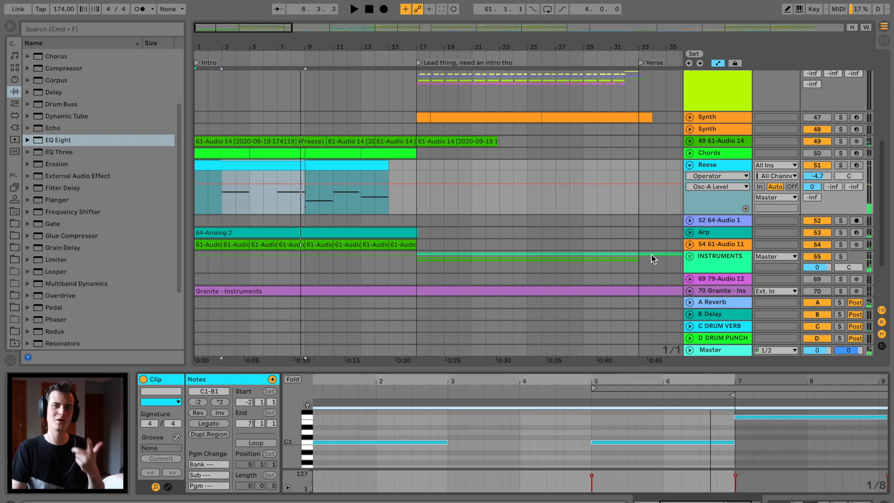
left_click(383, 165)
left_click(572, 433)
key("super+a")
scroll(572, 433, "down", 2)
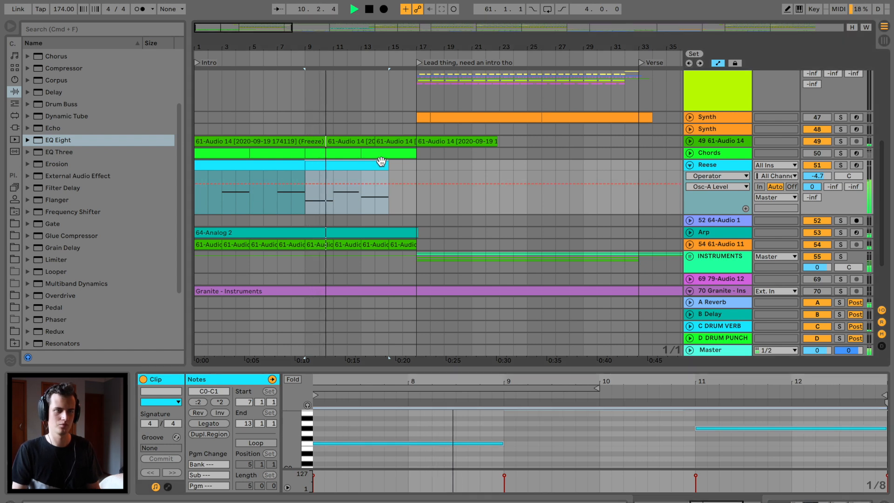
Step: Listen to the Intro from about bar 9, unfold the Chords track and show its device chain
key("space")
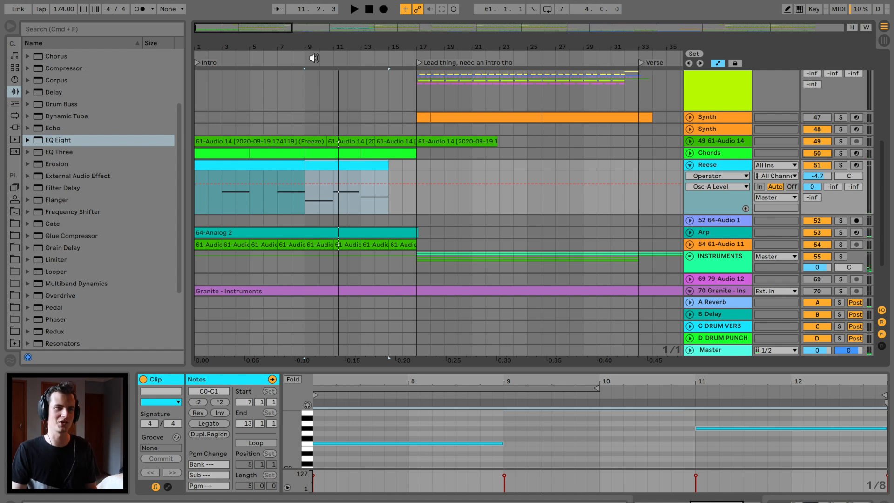
key("space")
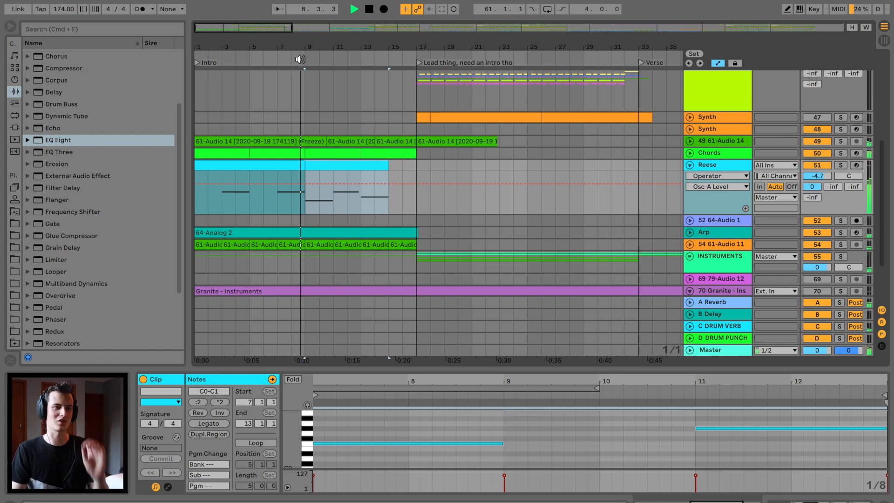
left_click(690, 153)
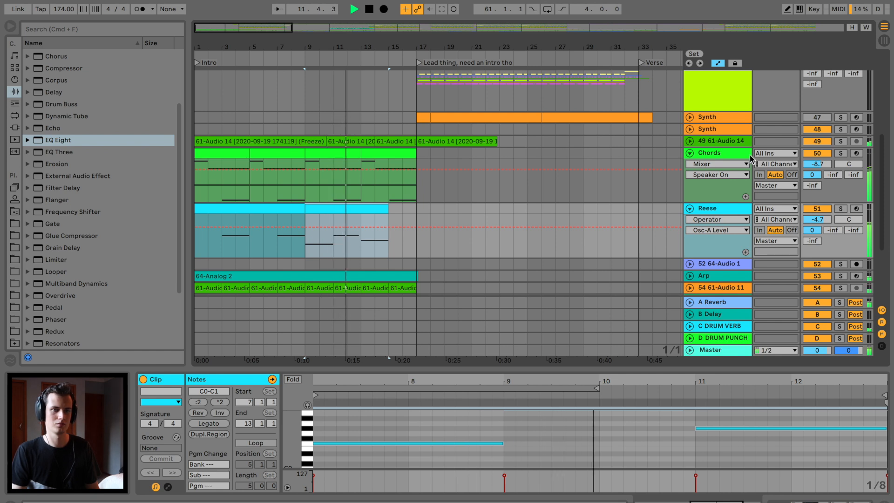
left_click(735, 156)
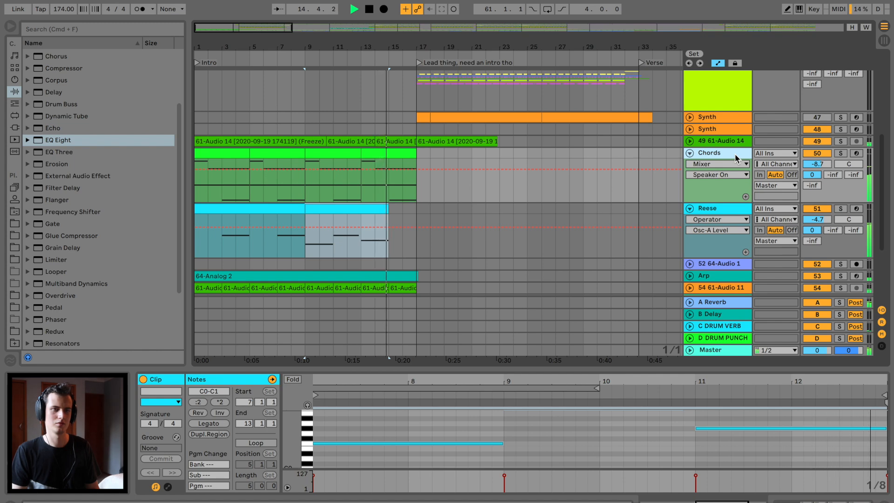
key("space")
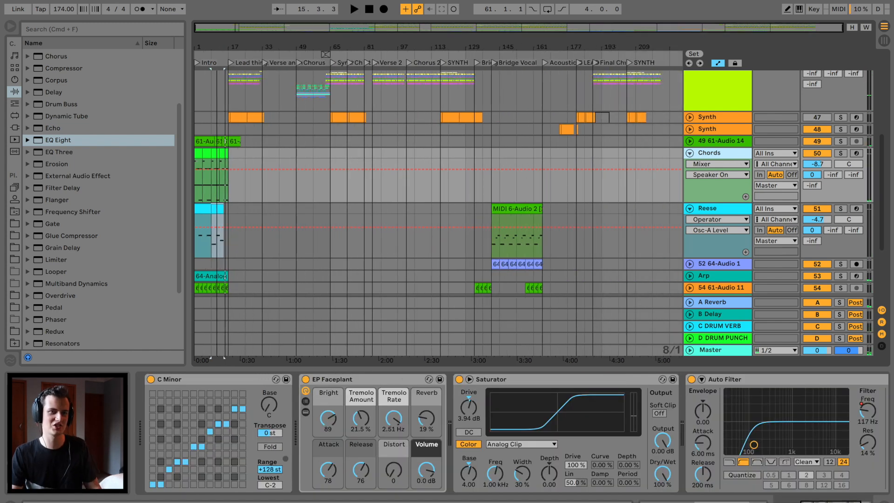
Step: Replace EP Faceplant on the Chords track with Serum and load the PD Expanse preset from Antidote Audio - Elevate
left_click_drag(224, 48, 230, 69)
left_click_drag(230, 70, 279, 72)
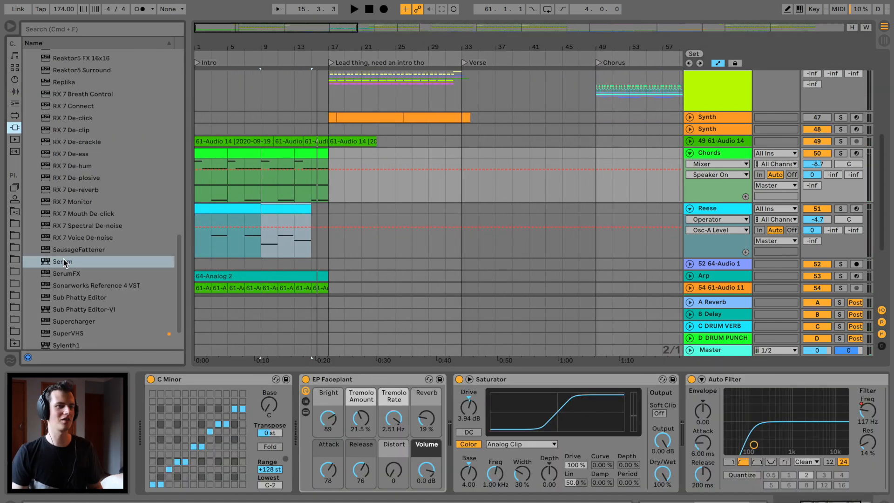
left_click_drag(64, 263, 283, 153)
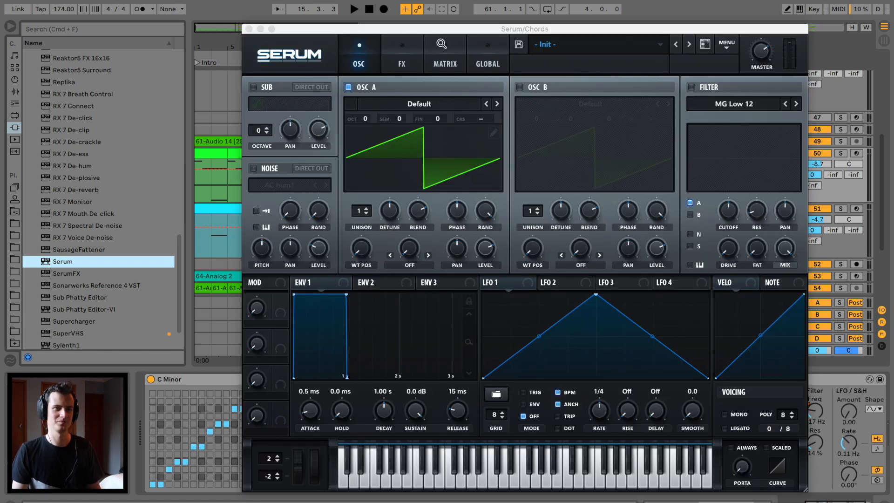
left_click(545, 45)
mouse_move(644, 93)
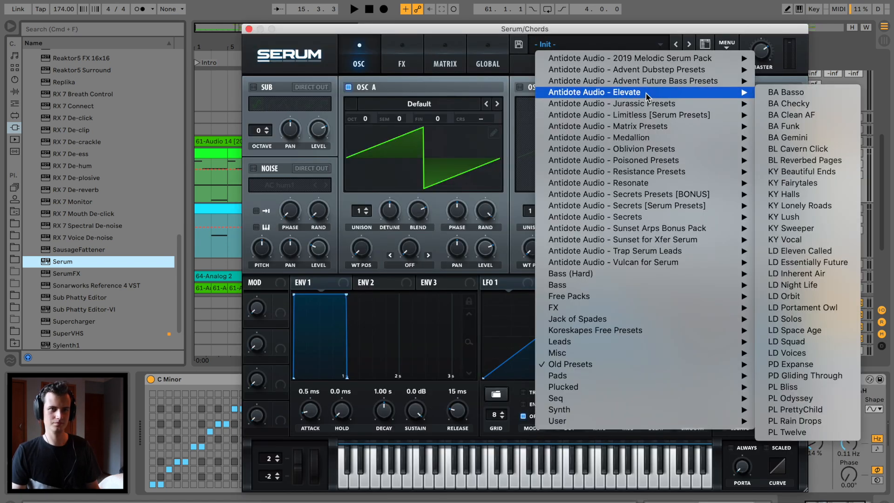
left_click(814, 364)
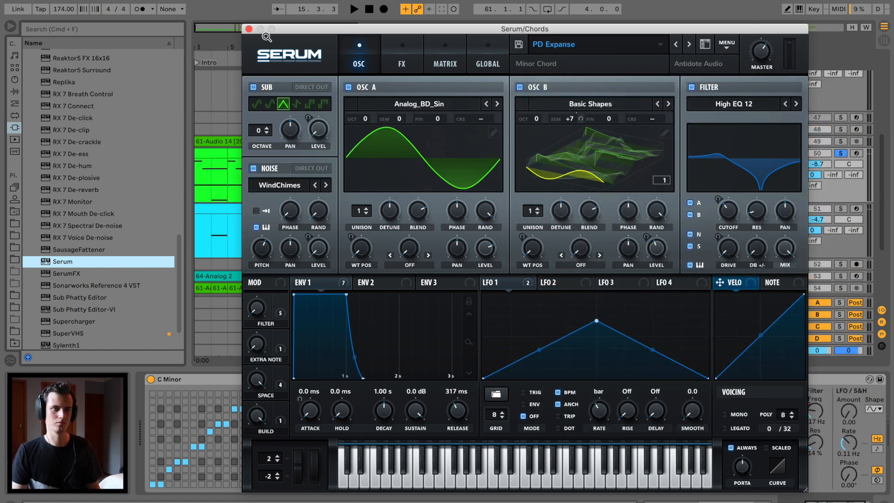
left_click(249, 29)
Step: Arm the Chords track, listen to it from the start of the Intro and set its volume to -10.1 dB
left_click(856, 153)
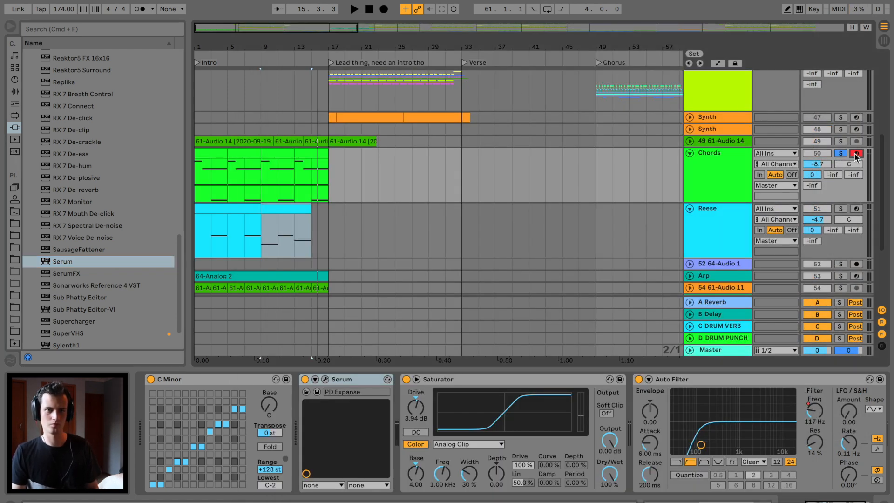
key("space")
left_click(200, 150)
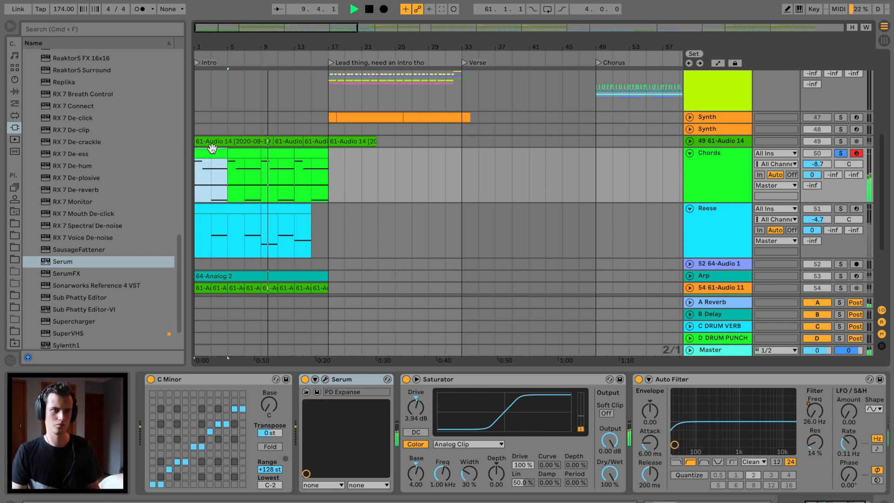
left_click(332, 383)
left_click(325, 380)
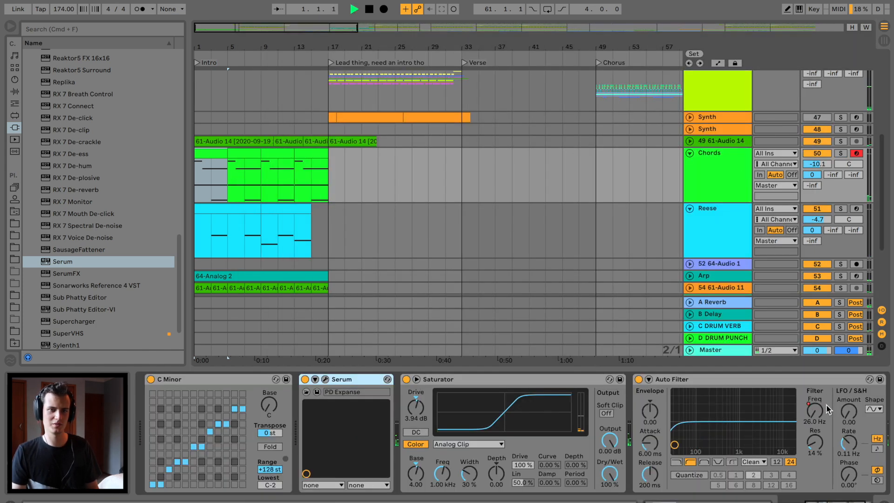
Step: Shape the Chords track's Auto Filter Frequency automation to start at 171 Hz and rise slightly towards the end of the Intro
left_click(815, 409)
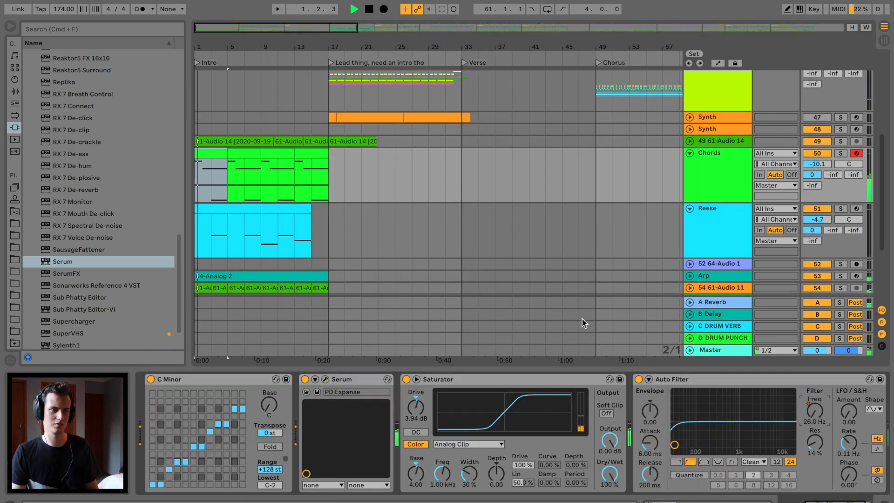
key("a")
left_click_drag(294, 199, 294, 190)
left_click(327, 186)
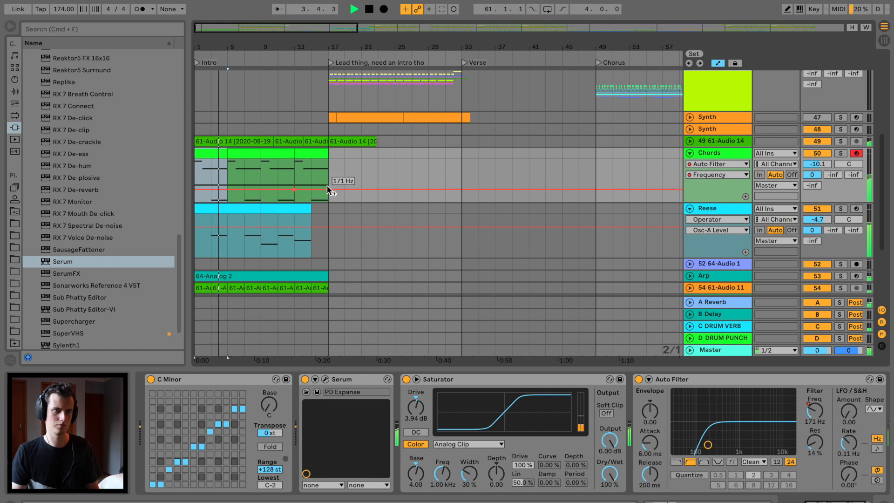
left_click(284, 189)
left_click(294, 189)
left_click_drag(328, 189, 328, 187)
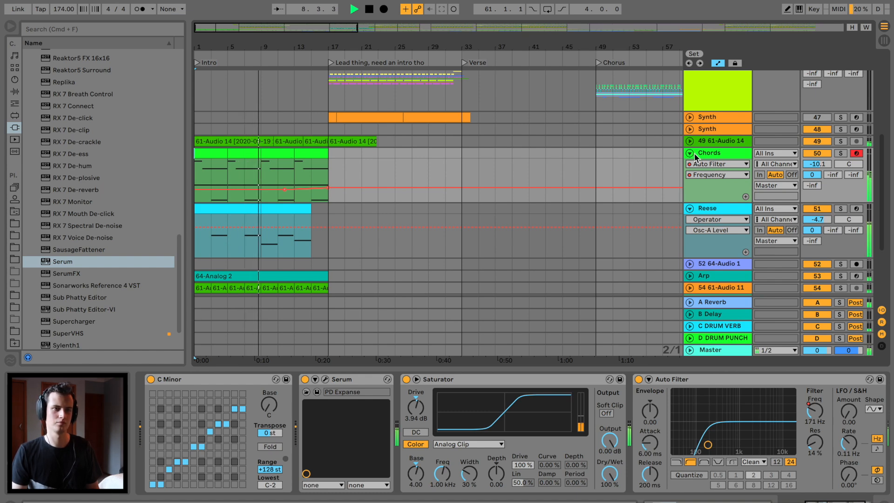
Step: Compare the mix with the soloed Granite - Instruments reference track, unsolo it and fold the Chords track
scroll(572, 214, "down", 5)
left_click(840, 218)
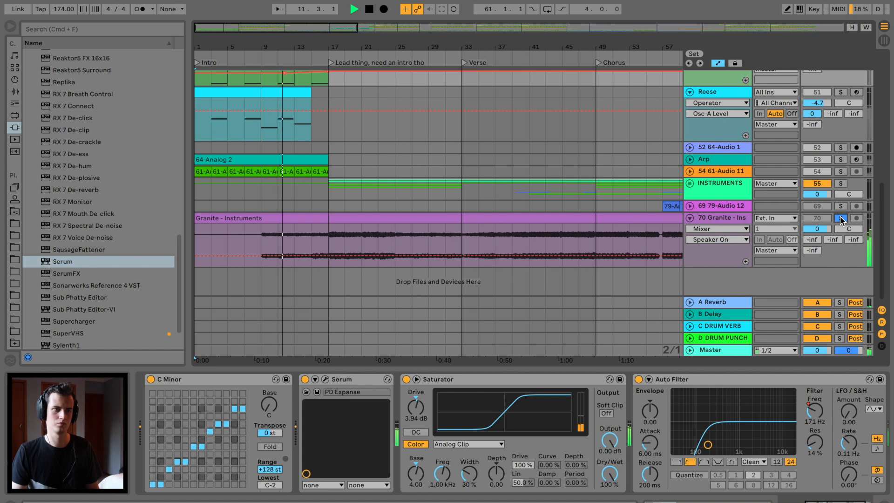
left_click(840, 218)
scroll(568, 199, "up", 4)
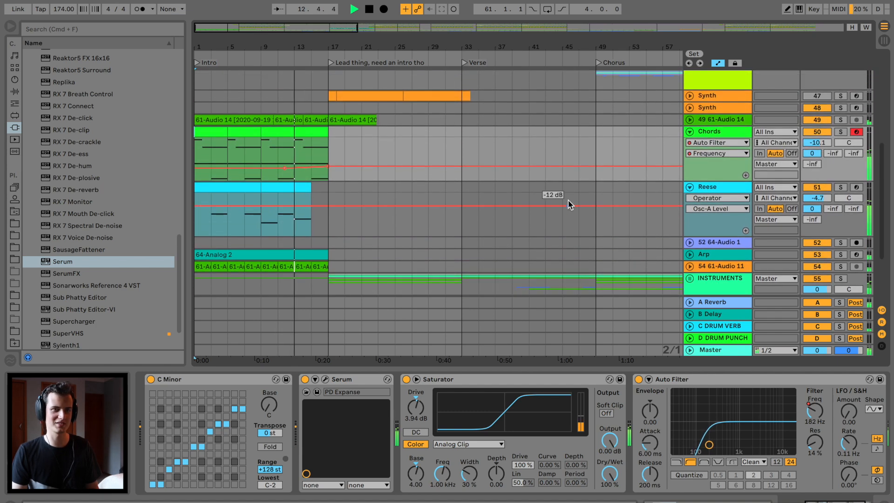
left_click(689, 131)
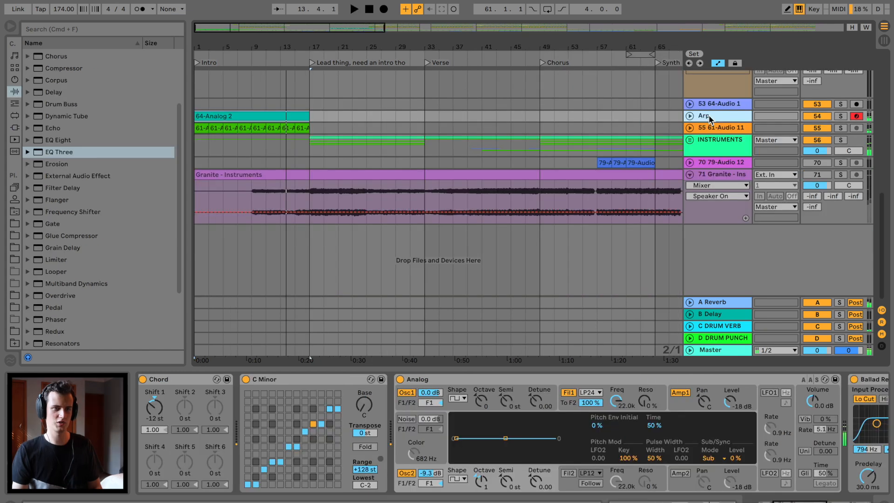
Step: Insert a MIDI track below Arp and load a Grand Piano Equal production preset onto it
key("super+shift+t")
left_click_drag(111, 224, 334, 164)
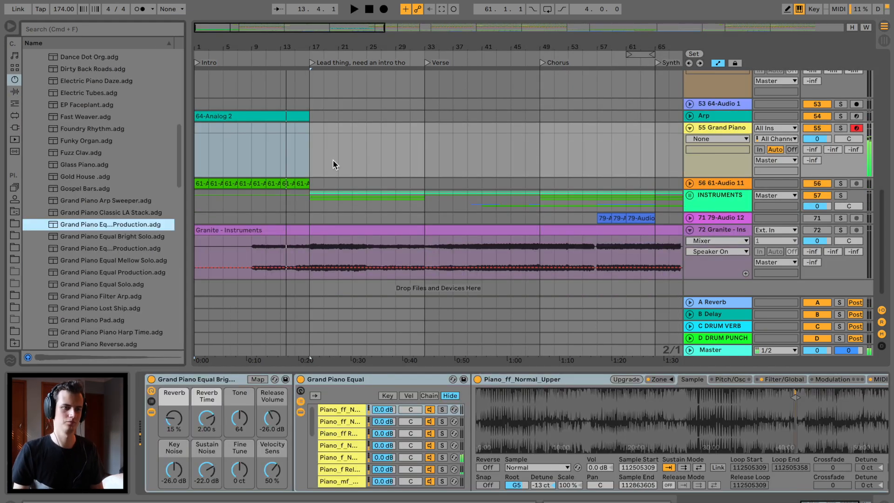
Step: Copy the C Minor scale device from Arp to the start of the Grand Piano chain and set that track's volume to -14.8 dB
left_click(722, 117)
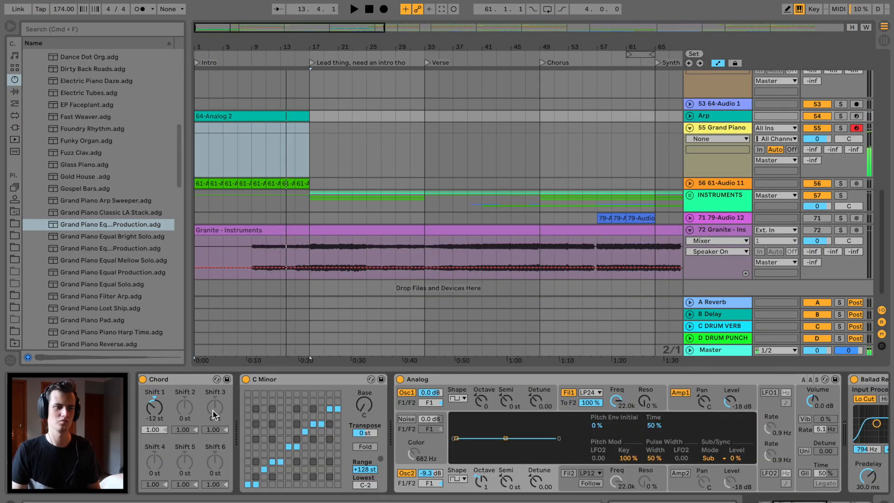
left_click_drag(319, 380, 336, 158)
left_click_drag(278, 148, 277, 147)
key("space")
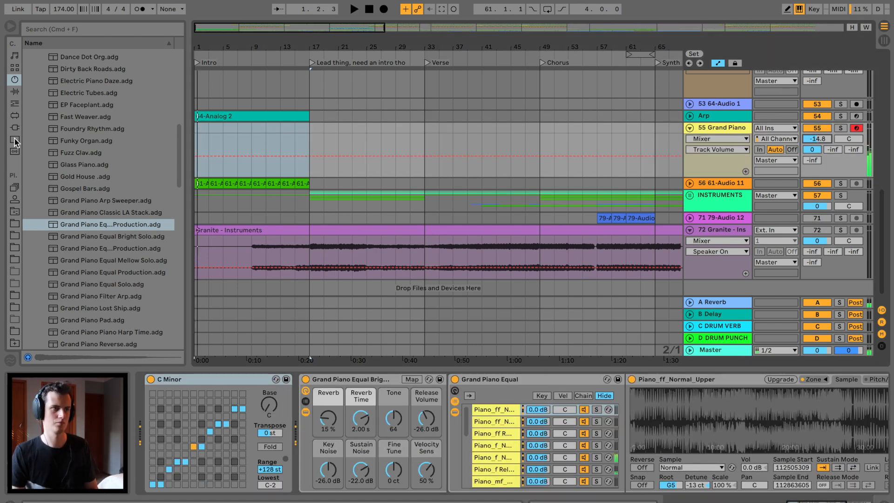
left_click(16, 93)
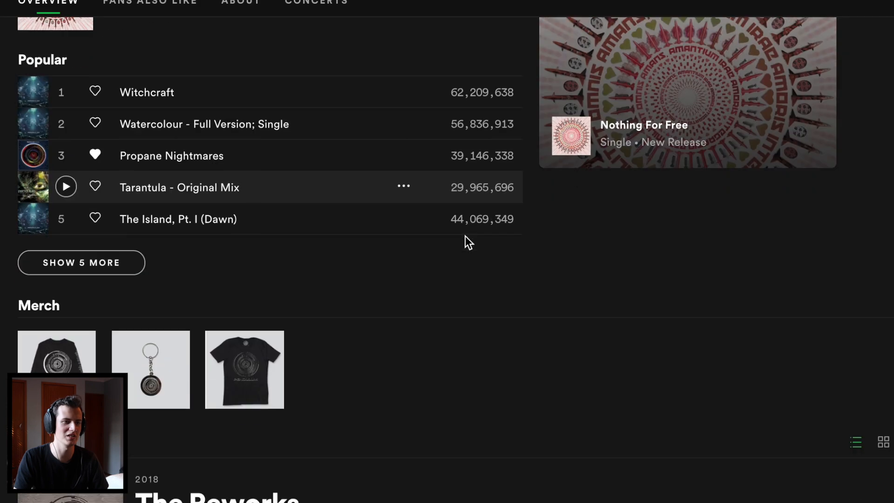
Step: Switch to Spotify and play Salt in the Wounds and Watercolour from Pendulum's album Immersion as references
scroll(465, 236, "down", 15)
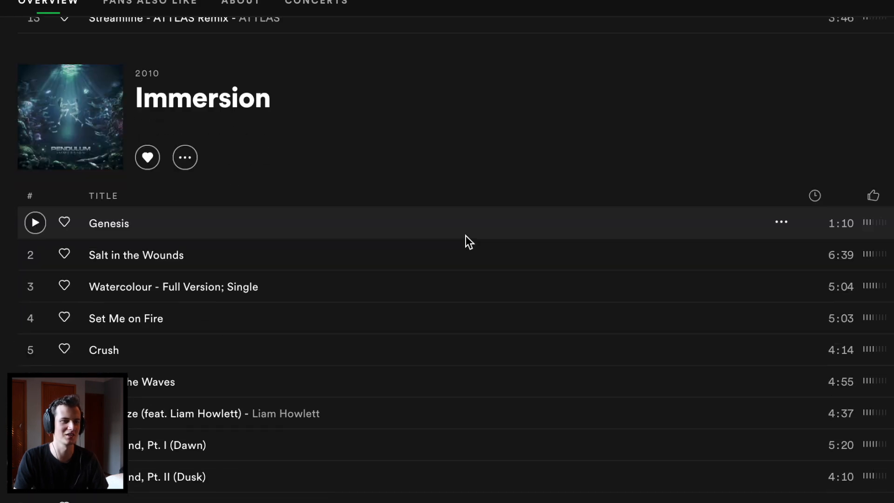
left_click(35, 254)
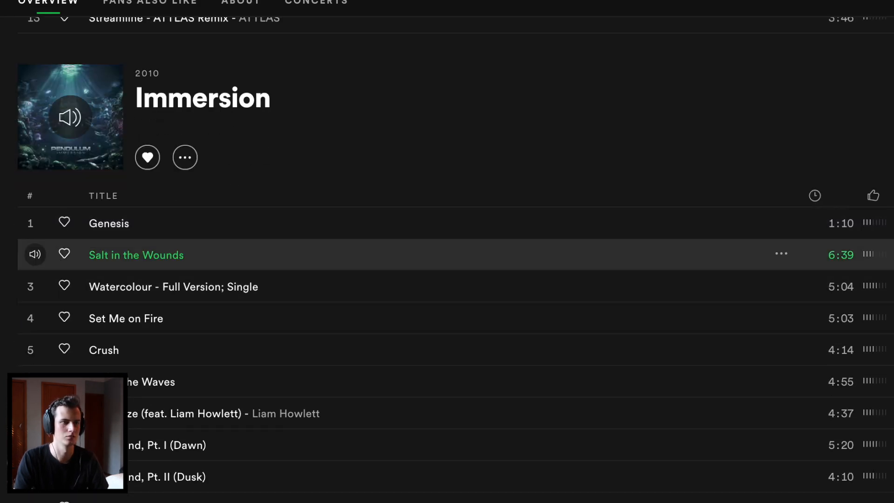
left_click(35, 286)
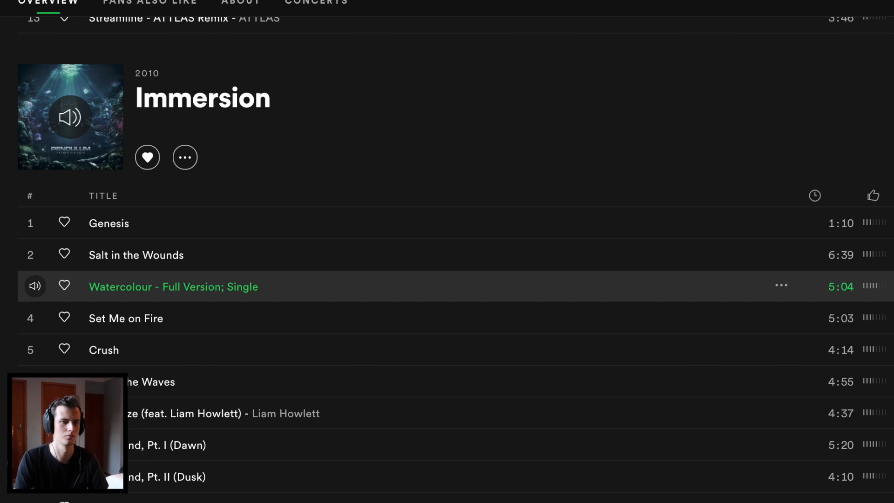
key("space")
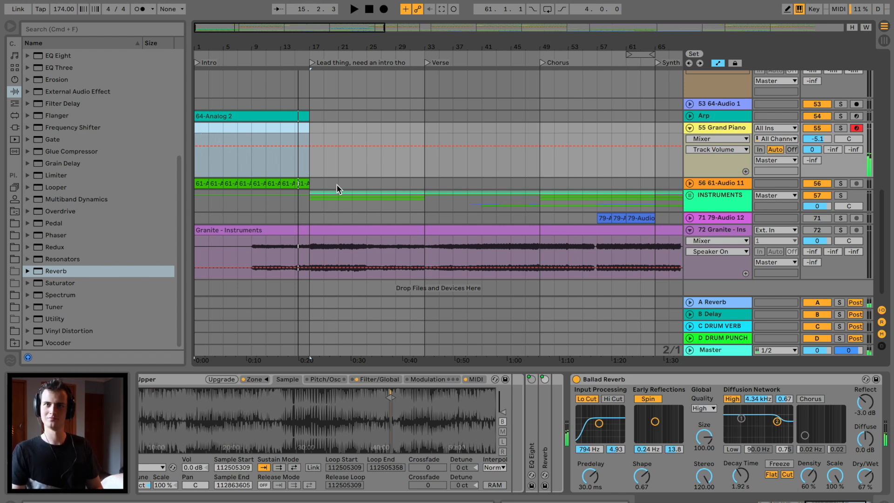
Step: Copy the Reese track's Intro clips onto the Grand Piano track at the start of the Intro
left_click(320, 194)
scroll(493, 165, "up", 3)
scroll(289, 174, "up", 3)
left_click(231, 101)
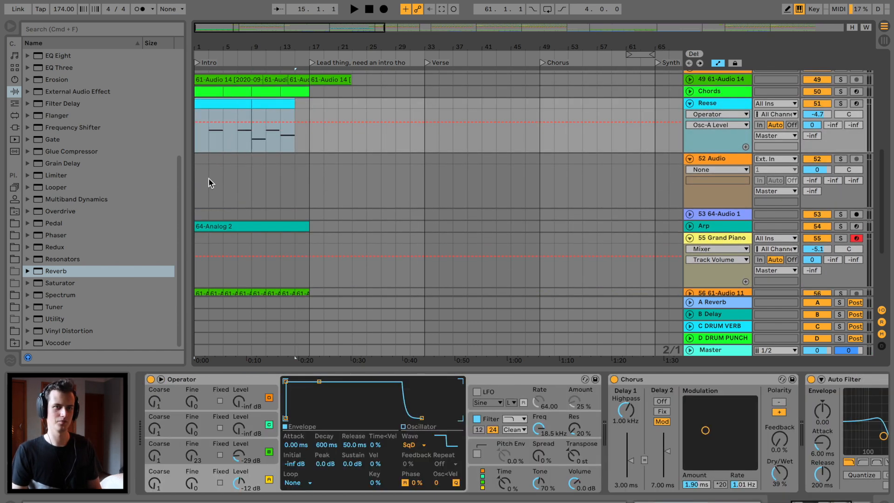
left_click(194, 239)
Step: Play the Intro, set the soloed Grand Piano track's volume to -1.4 dB and unsolo it
key("space")
key("s")
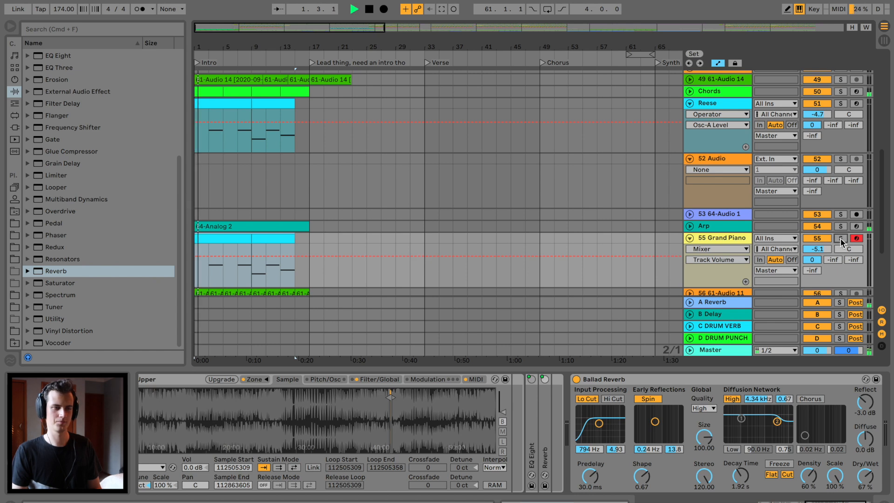
left_click_drag(823, 248, 824, 241)
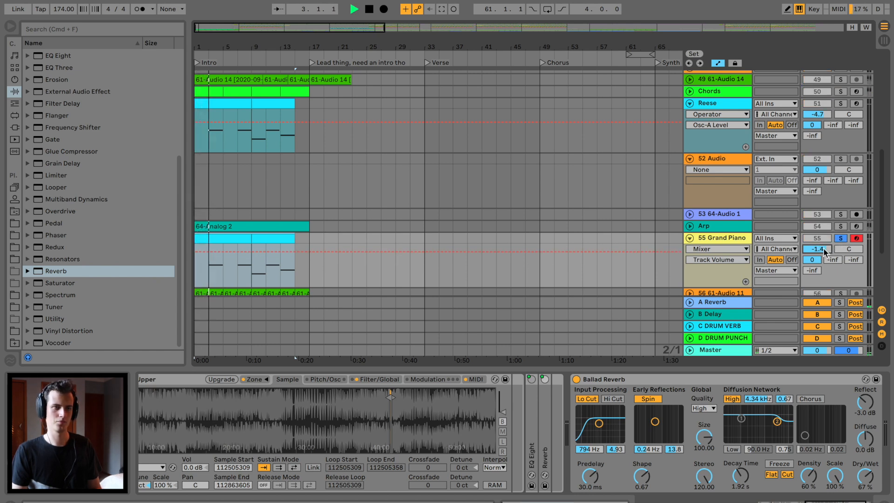
left_click(841, 239)
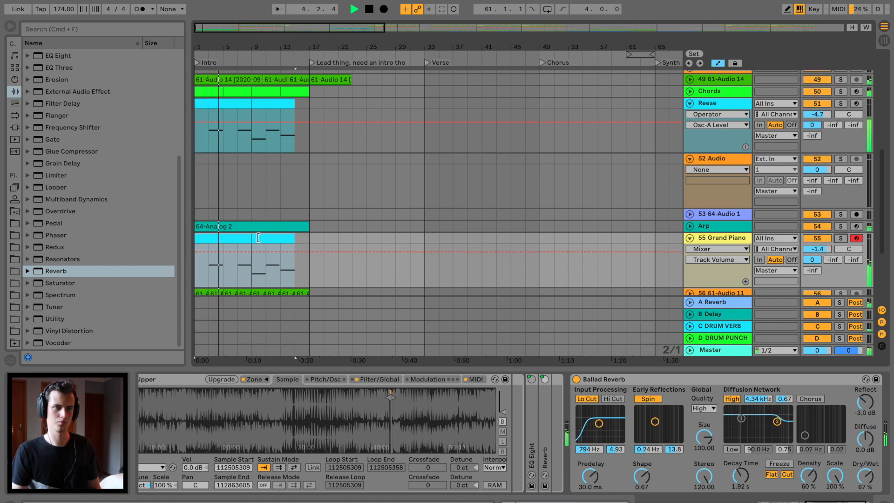
Step: Transpose the notes of the Grand Piano's first Intro clip down one octave to C0
left_click(223, 238)
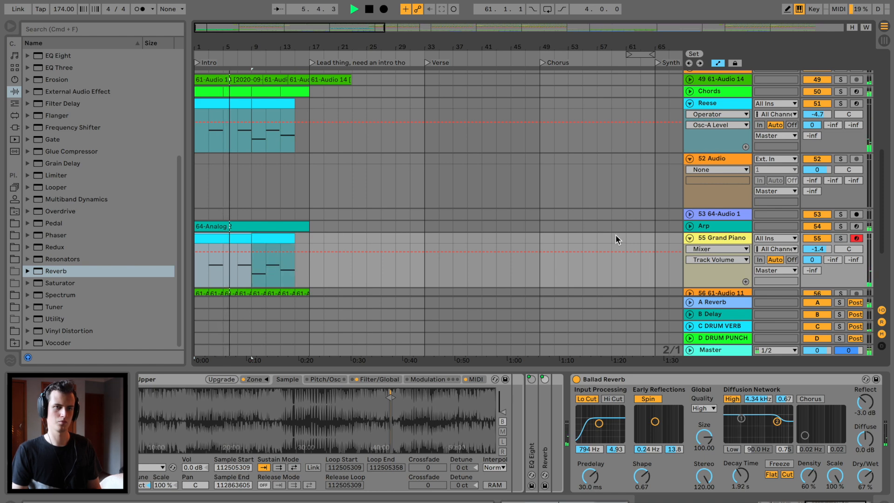
double_click(239, 235)
left_click_drag(767, 276, 485, 320)
key("space")
key("shift+Down")
key("space")
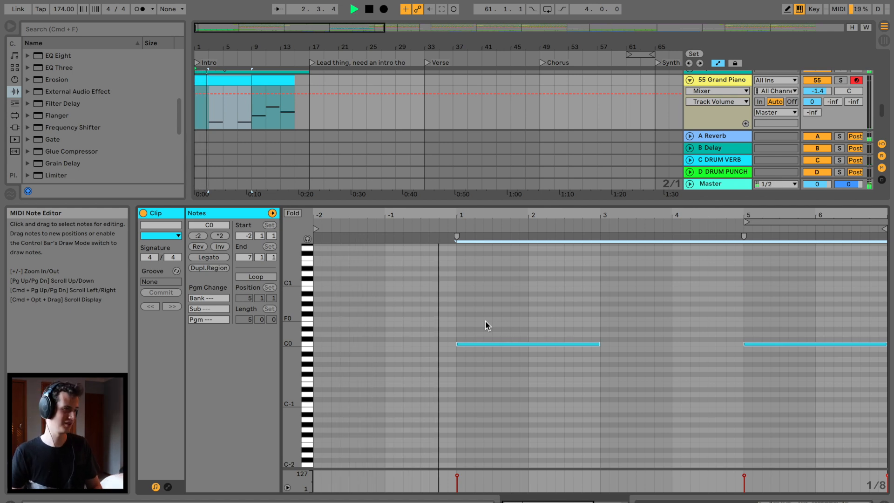
Step: Set the Grand Piano track's volume to -4.2 dB and its C DRUM VERB send to 0
left_click_drag(826, 91, 854, 61)
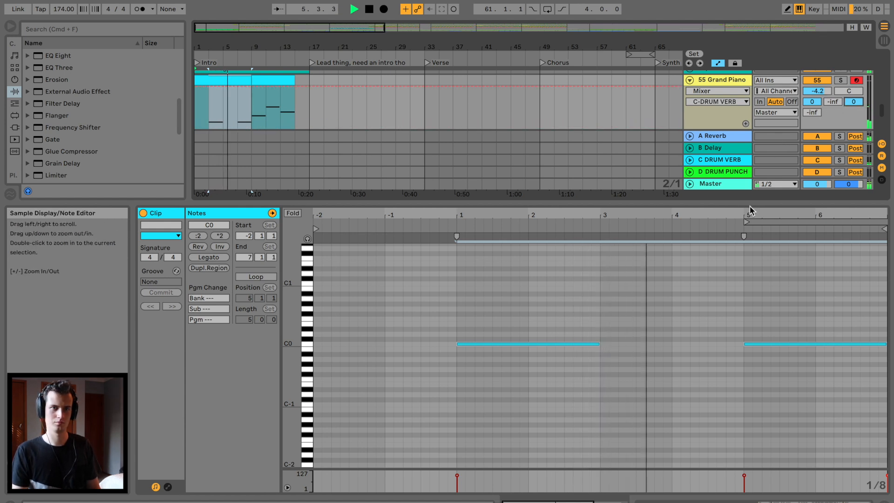
left_click_drag(752, 205, 742, 270)
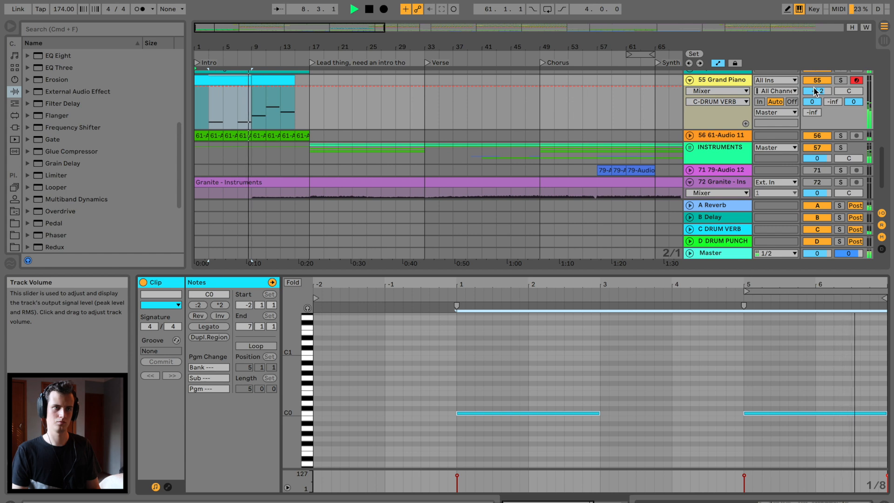
key("space")
Step: Draw a half-bar F#0 note just before bar 7 of the piano clip and shorten the preceding C0 note to meet it
left_click(744, 383)
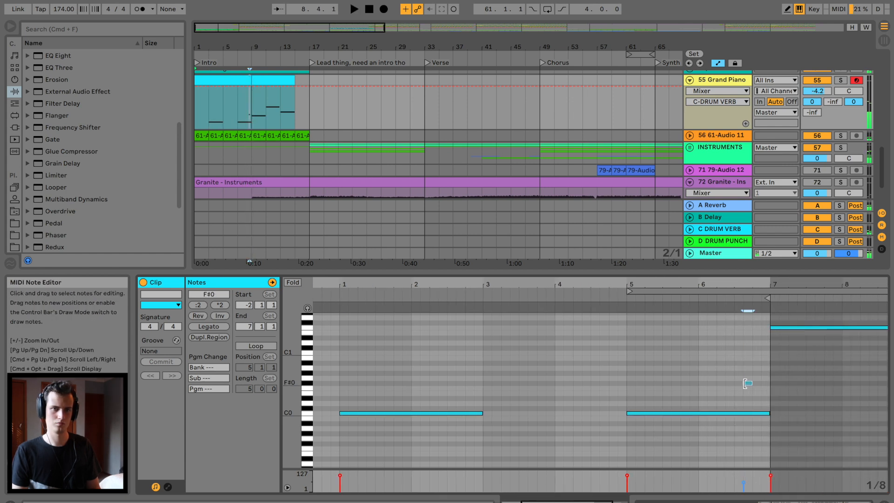
key("space")
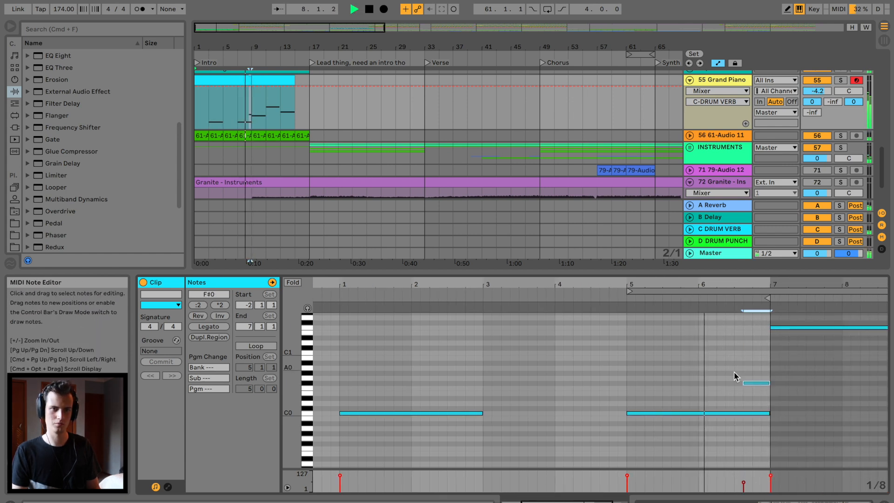
left_click_drag(743, 383, 737, 385)
left_click_drag(769, 413, 725, 413)
left_click(708, 306)
left_click(706, 300)
left_click(735, 483)
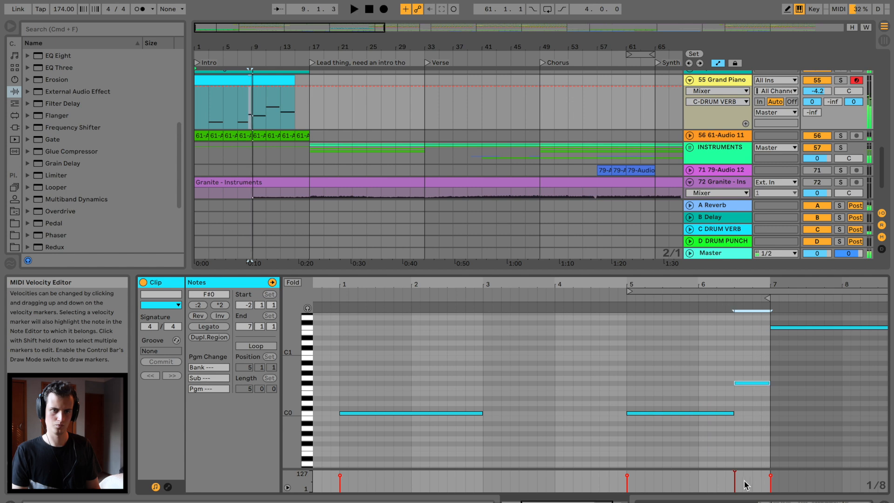
Step: Raise the short note before bar 7 to C1 and lower its velocity while auditioning the transition
left_click(706, 298)
key("Up")
key("Up")
key("Up")
key("Up")
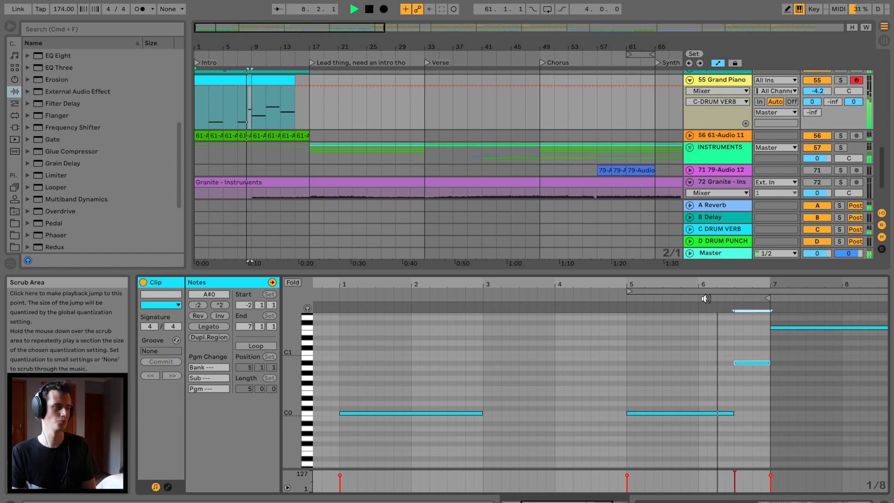
key("Up")
key("Up")
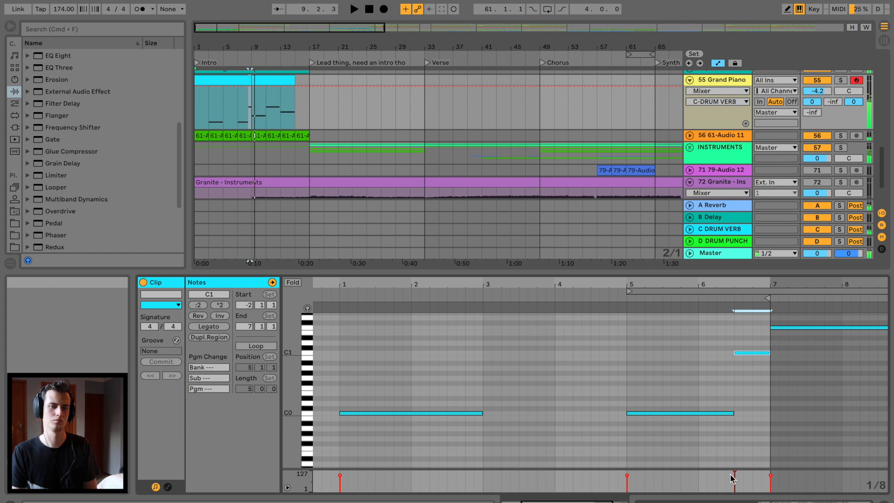
left_click_drag(734, 470, 735, 484)
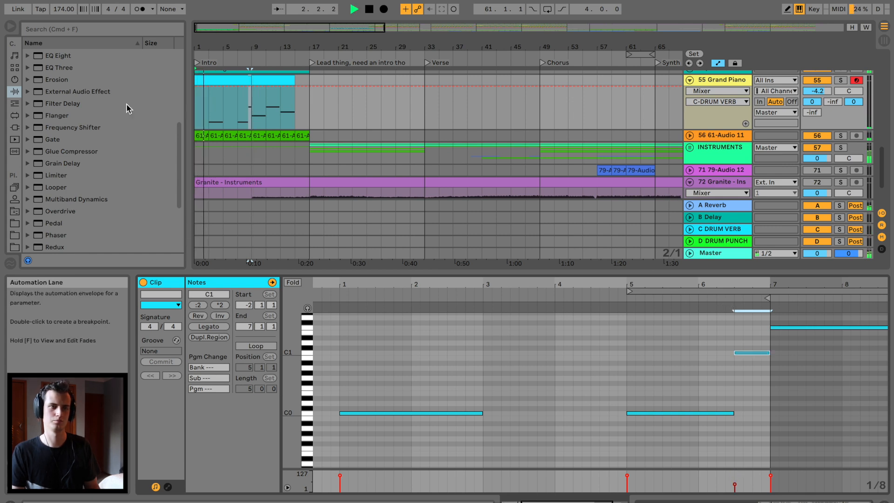
Step: Transpose the notes of the second Grand Piano Intro clip down an octave and consolidate the Intro clips into one
left_click(277, 81)
left_click_drag(603, 279, 602, 252)
left_click(691, 412)
key("super+a")
scroll(487, 428, "up", 3)
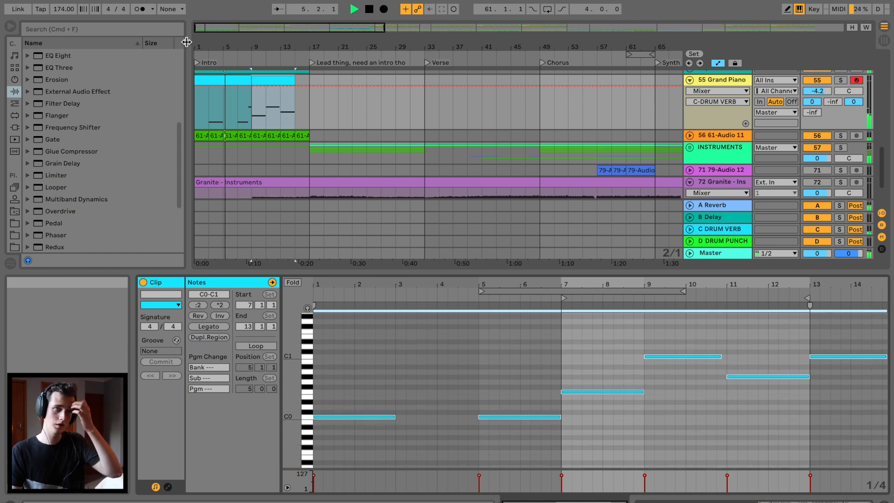
left_click(217, 80, "shift")
key("super+j")
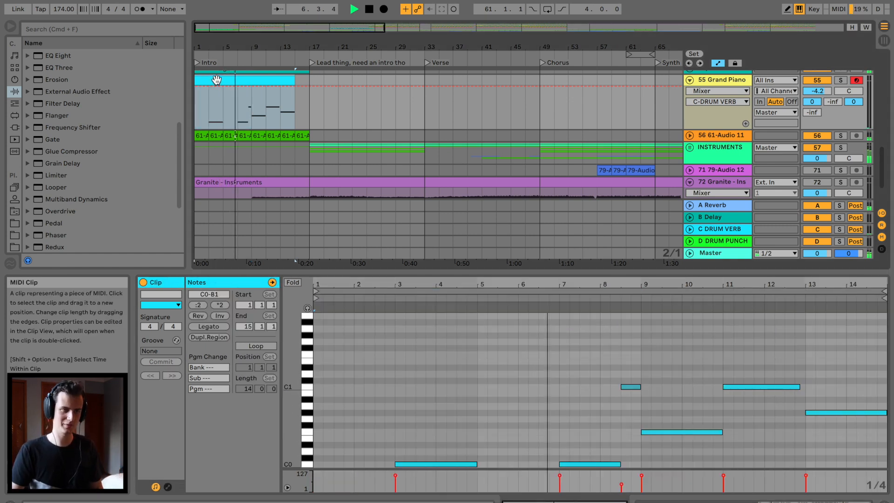
Step: Set the velocity of all notes in the consolidated piano clip to 75 and transpose them up one octave
left_click(542, 358)
key("super+a")
left_click_drag(621, 486, 621, 480)
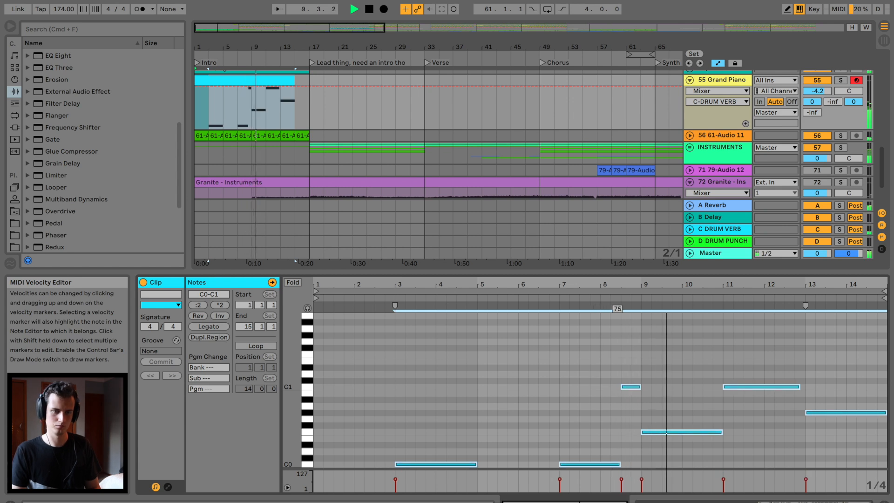
key("shift+Up")
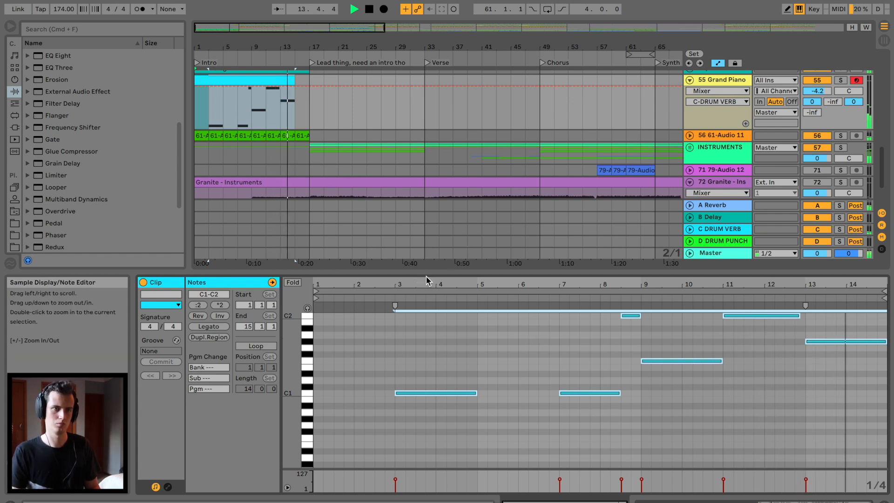
Step: Extend the Grand Piano's Intro clip to bar 17 and copy its two-bar section from bar 3 to bar 15
left_click_drag(428, 272, 427, 399)
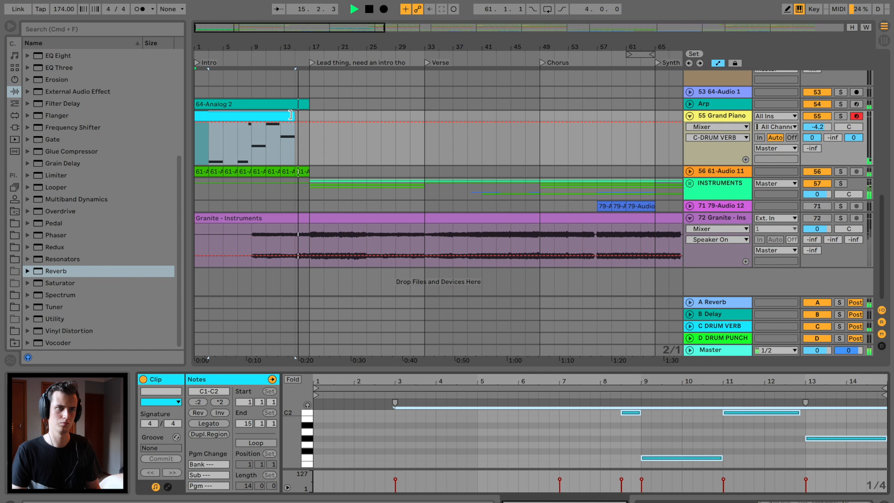
left_click_drag(293, 115, 309, 115)
left_click(219, 150)
left_click_drag(212, 149, 210, 149)
left_click_drag(303, 141, 295, 147)
left_click(285, 62)
left_click(222, 145)
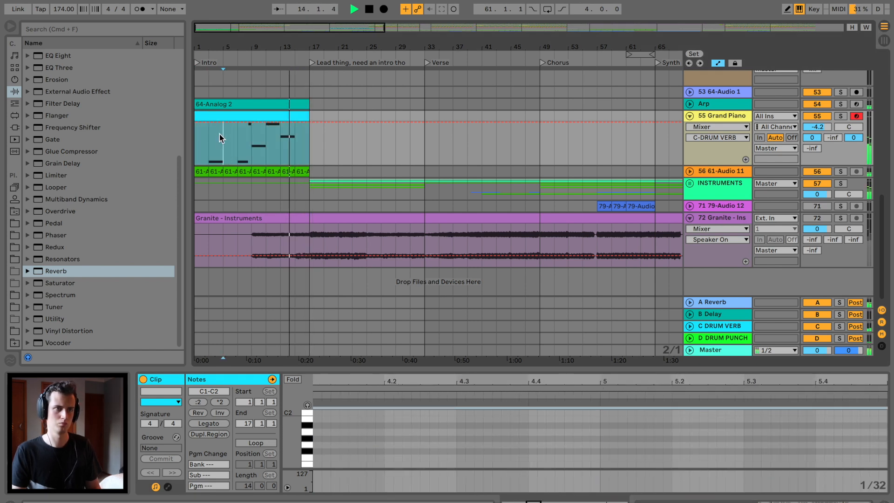
left_click_drag(311, 136, 298, 144)
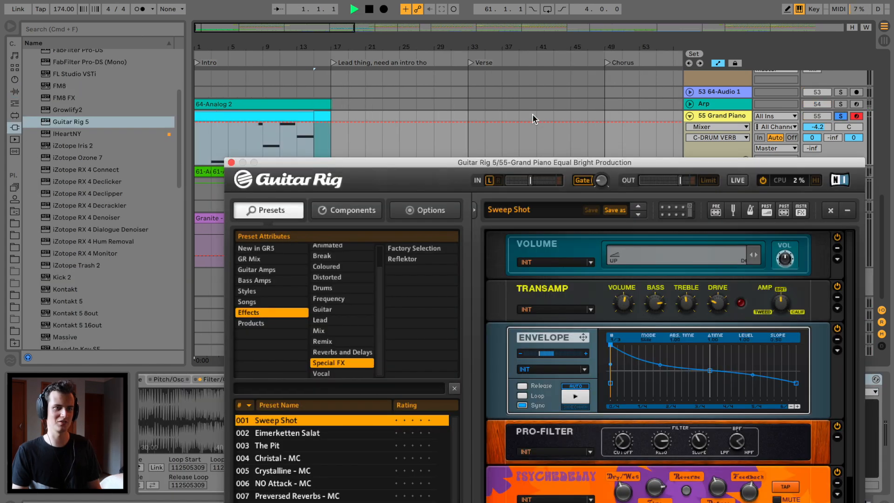
Step: Audition the soloed piano from bar 3, load Guitar Rig's Christal - MC preset and unsolo the track
left_click(211, 147)
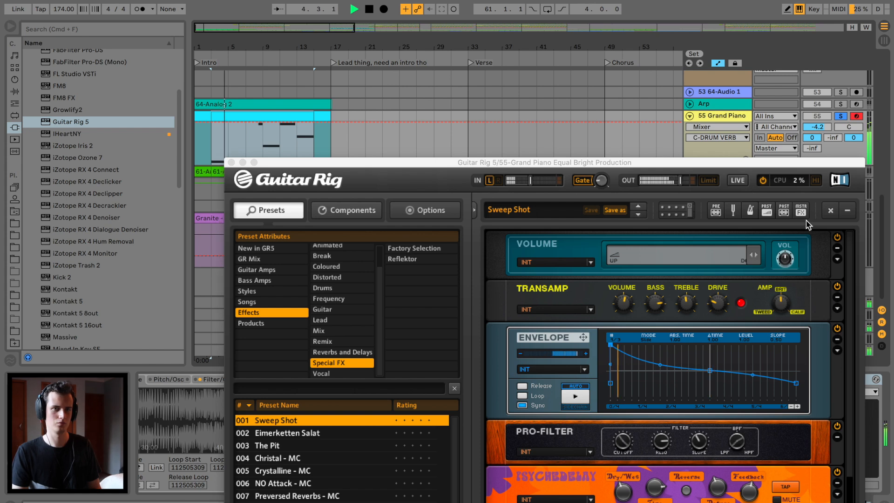
left_click(308, 460)
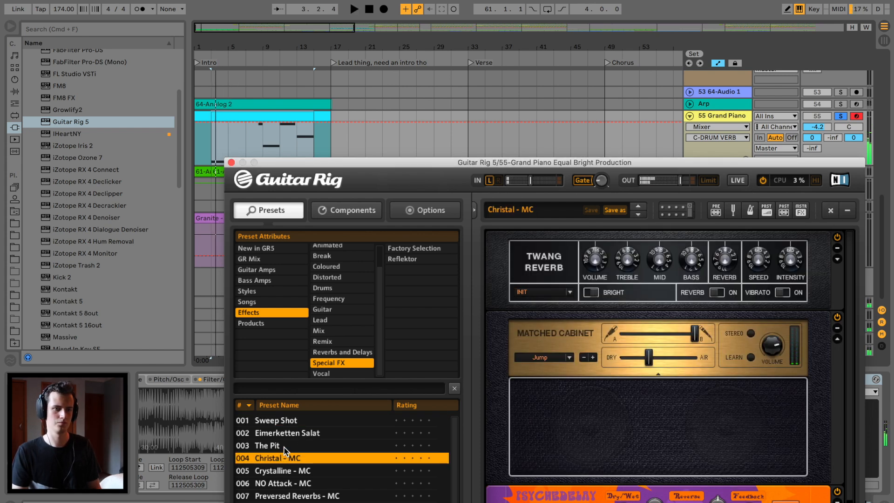
left_click(841, 117)
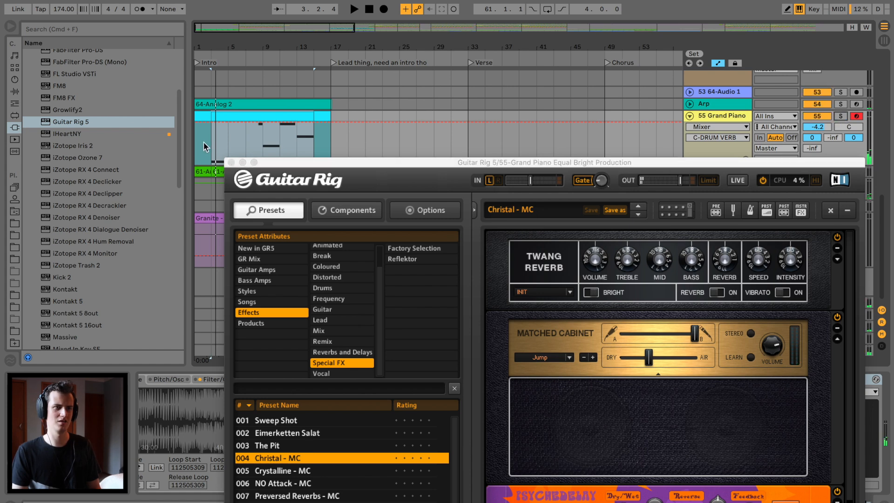
Step: Set the Grand Piano track's volume to -0.4 dB during playback and close the Guitar Rig window
key("space")
double_click(818, 127)
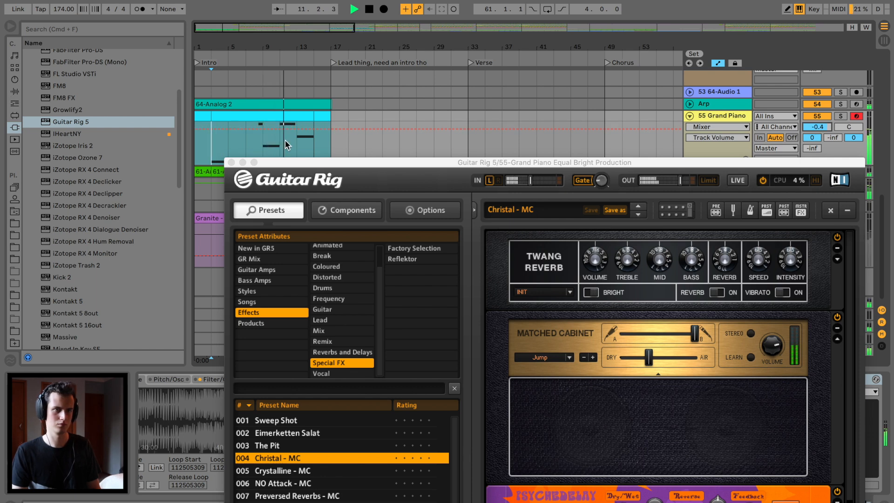
left_click(230, 162)
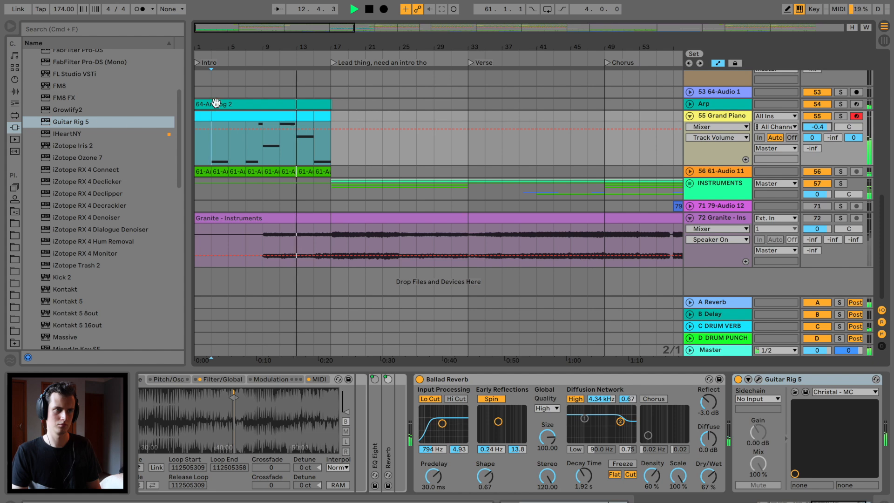
Step: Copy the HUGE SAW track's Chorus clips onto the Grand Piano track at bar 17 and audition them with solo on and off
double_click(260, 113)
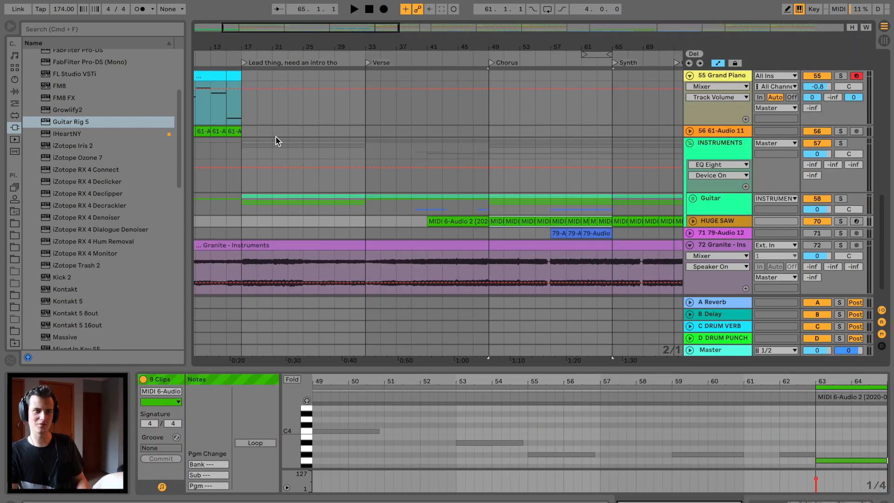
scroll(275, 137, "up", 2)
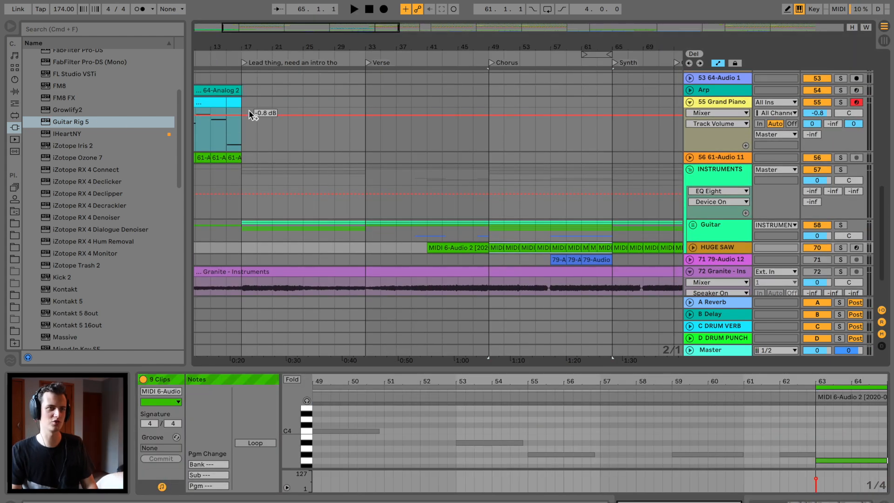
key("super+v")
key("space")
left_click(840, 102)
left_click(835, 103)
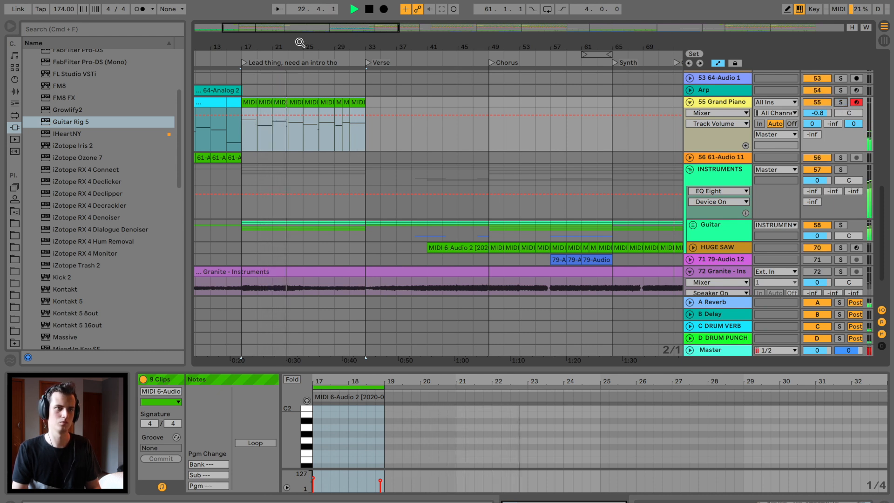
Step: Copy the Grand Piano clips from bars 17–33 to the start of the Synth section at bar 65
left_click_drag(300, 43, 300, 37)
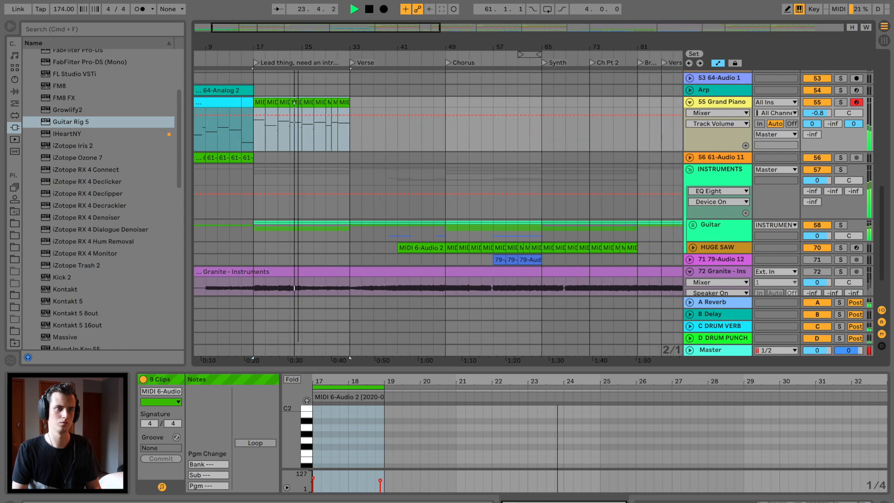
left_click(256, 104)
left_click(347, 102, "shift")
scroll(405, 104, "right", 5)
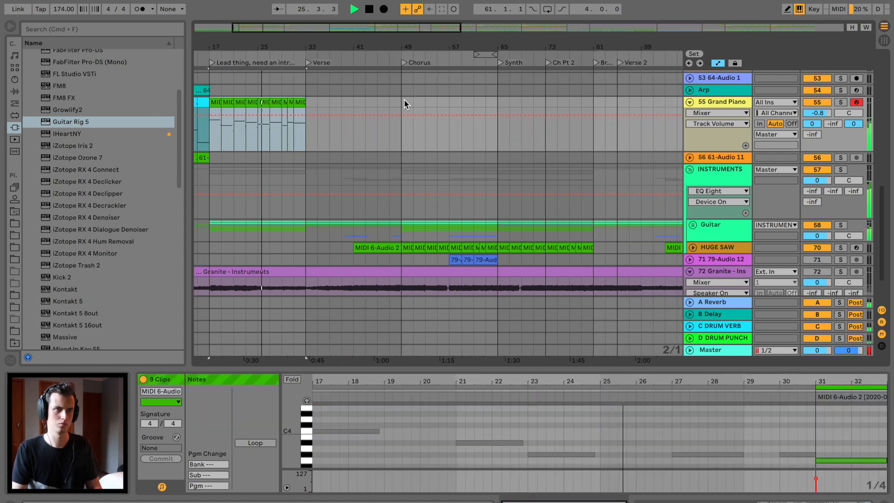
left_click(454, 94)
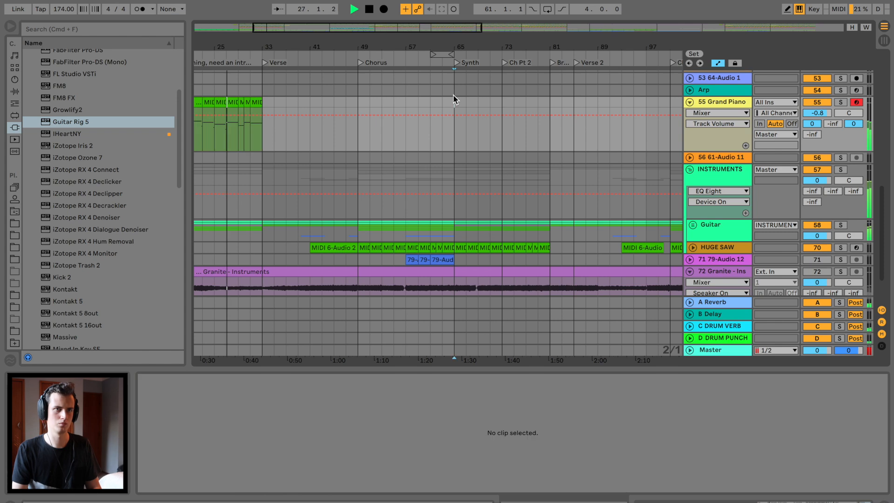
key("ctrl+v")
scroll(454, 95, "right", 15)
scroll(456, 101, "right", 3)
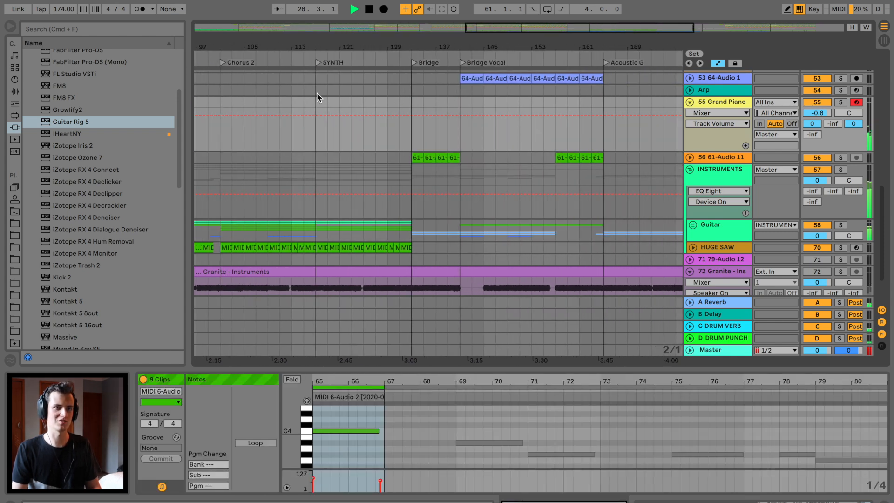
left_click(345, 95)
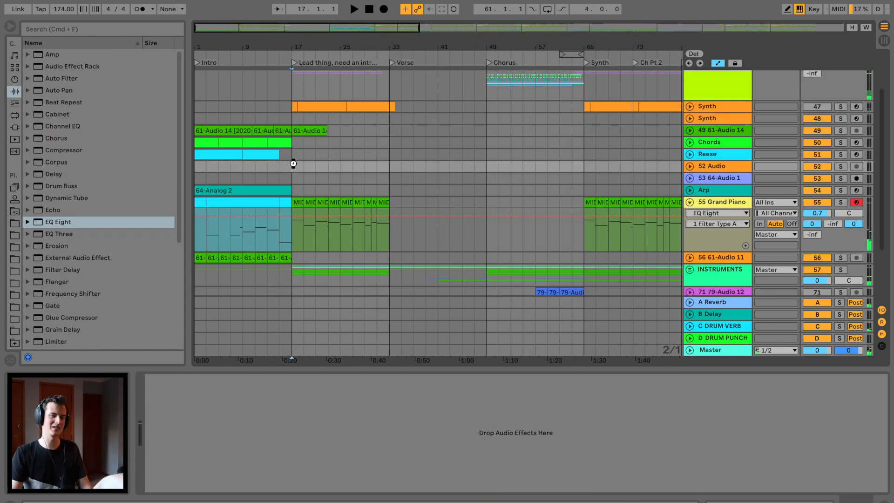
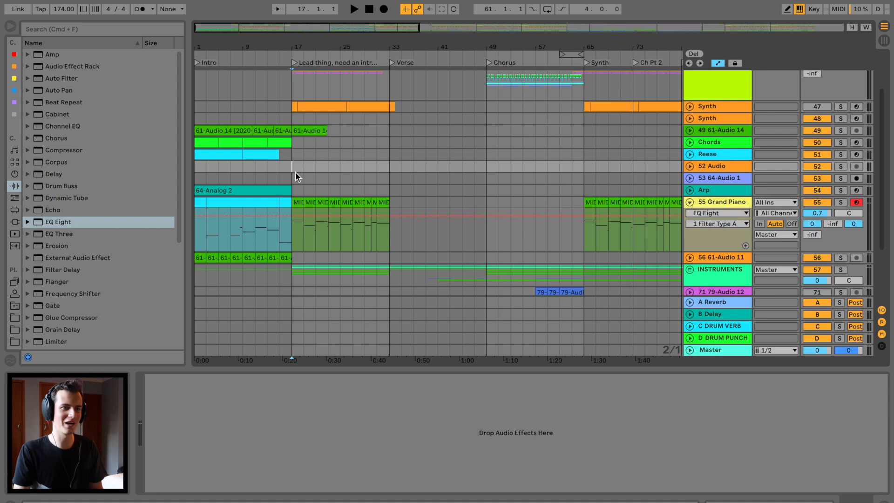
Step: Insert a new MIDI track below the Reese track and load Serum onto it
left_click(729, 153)
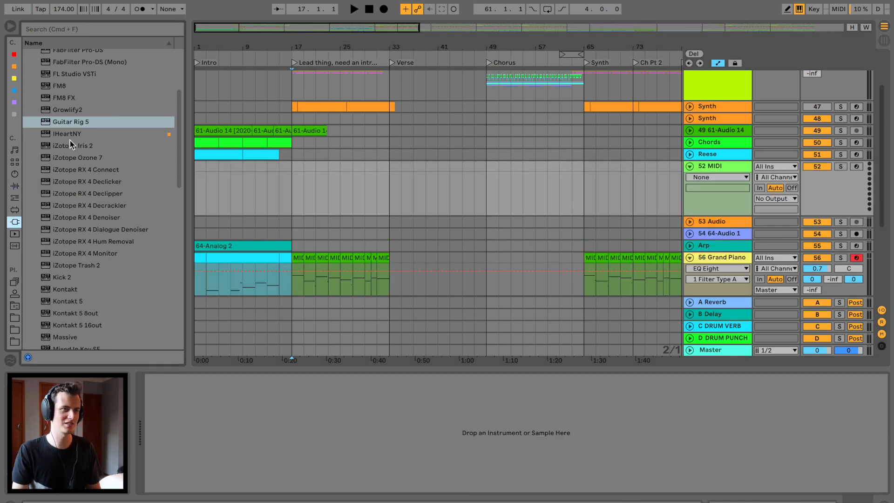
scroll(69, 139, "up", 5)
scroll(70, 139, "down", 15)
left_click_drag(58, 269, 380, 174)
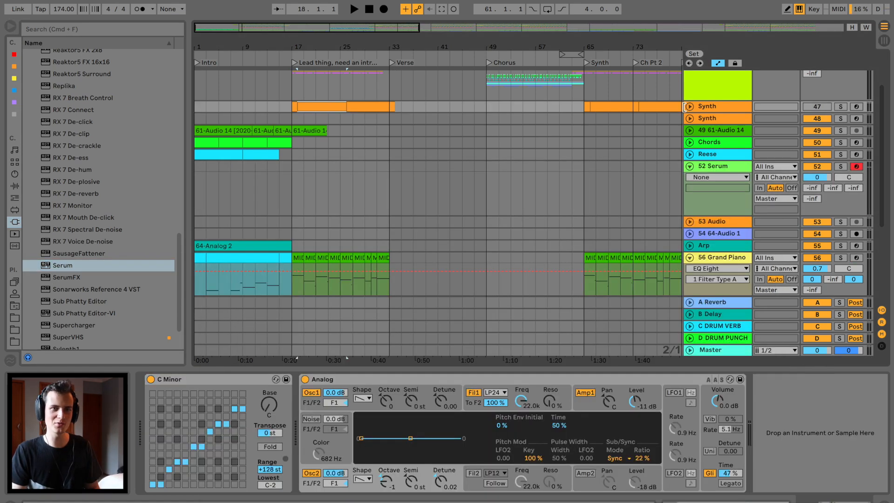
Step: Copy the Grand Piano clips from bars 17–33 onto the new Serum track at bar 17
scroll(386, 213, "down", 3)
left_click(299, 208)
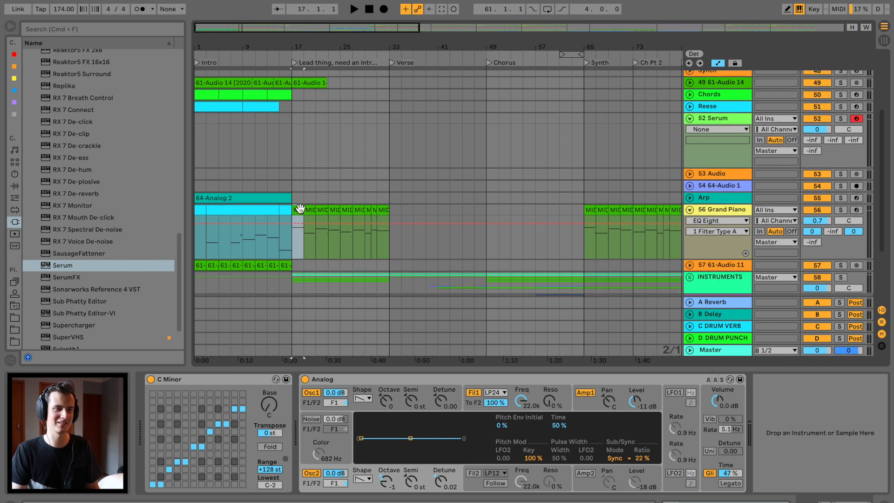
left_click(381, 209, "shift")
key("super+c")
left_click(290, 126)
key("super+v")
Step: Consolidate the Serum track's copied clips from bars 17–33 into a single MIDI clip
left_click(300, 119)
left_click(382, 118, "shift")
Step: Modulate oscillator A's coarse pitch in Serum slightly with LFO 1, using a 1/8 rate
left_click_drag(443, 195, 436, 110)
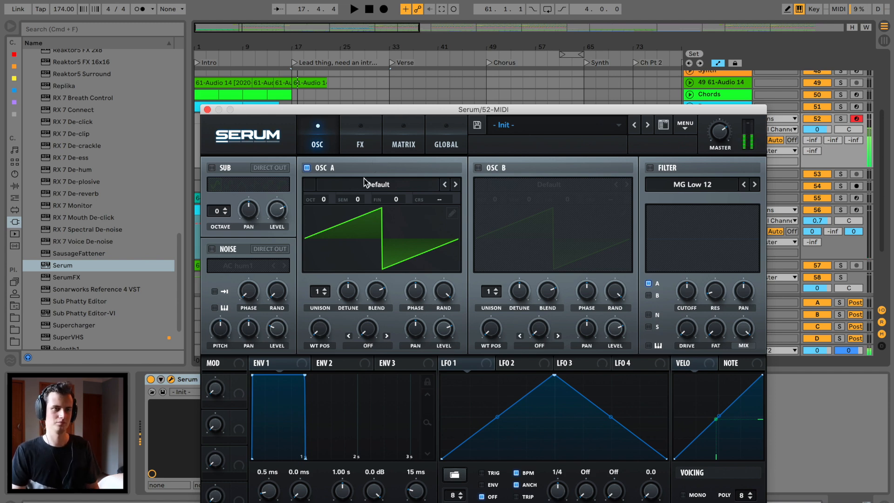
left_click_drag(445, 113, 440, 48)
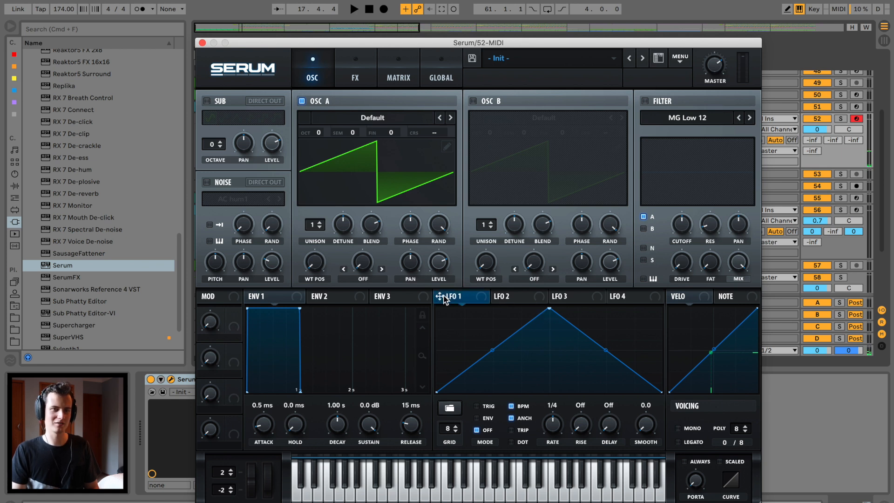
left_click_drag(448, 132, 448, 133)
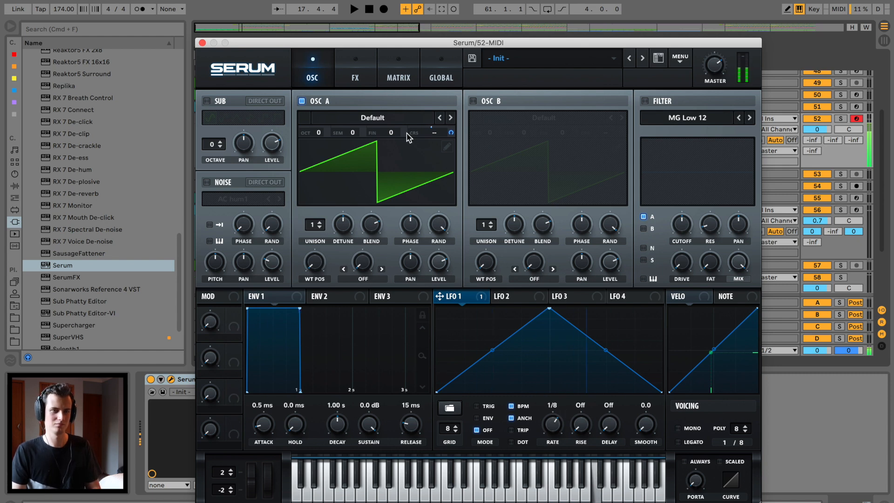
Step: Set oscillator A's warp to Sync Window, modulate it with LFO 2 by 16, and shift LFO 2's peak earlier
left_click(363, 274)
left_click(390, 325)
mouse_move(362, 262)
left_mouse_down()
mouse_move(372, 219)
mouse_move(367, 249)
mouse_move(354, 258)
left_mouse_up()
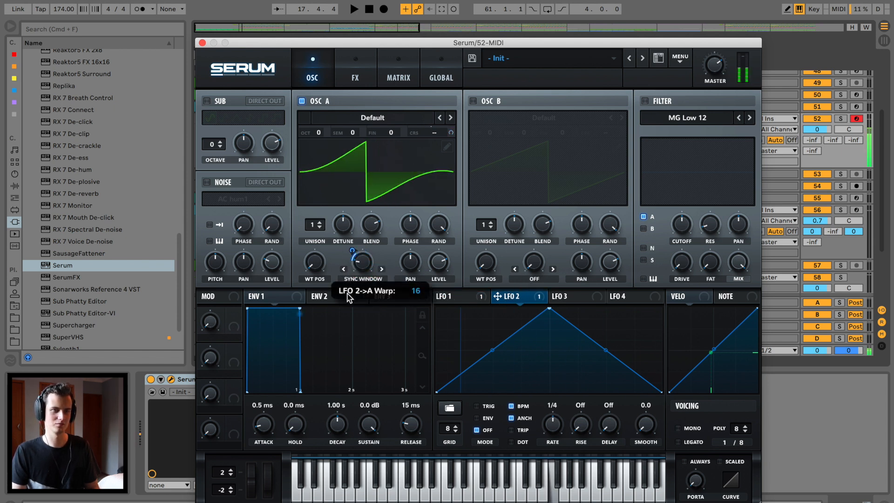
left_click_drag(549, 306, 480, 308)
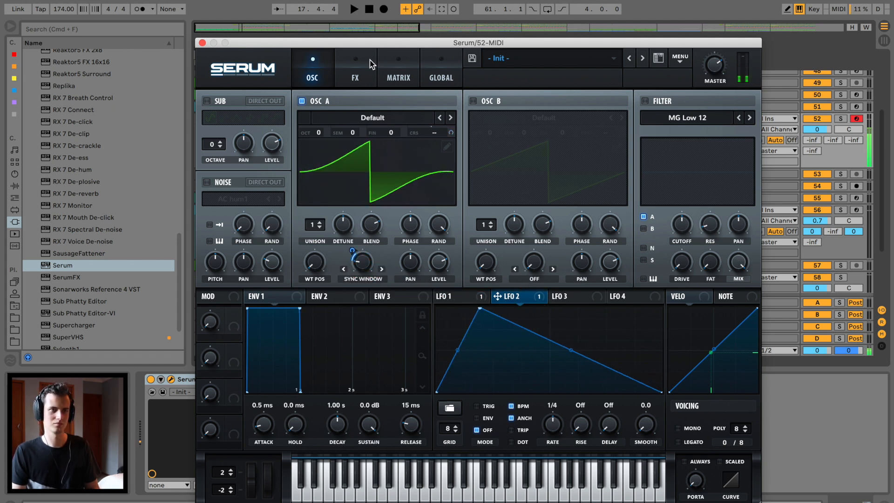
Step: Enable Serum's compressor with 2.8 dB gain and multiband off, and add a hall reverb
left_click(355, 75)
left_click(211, 217)
left_click(591, 129)
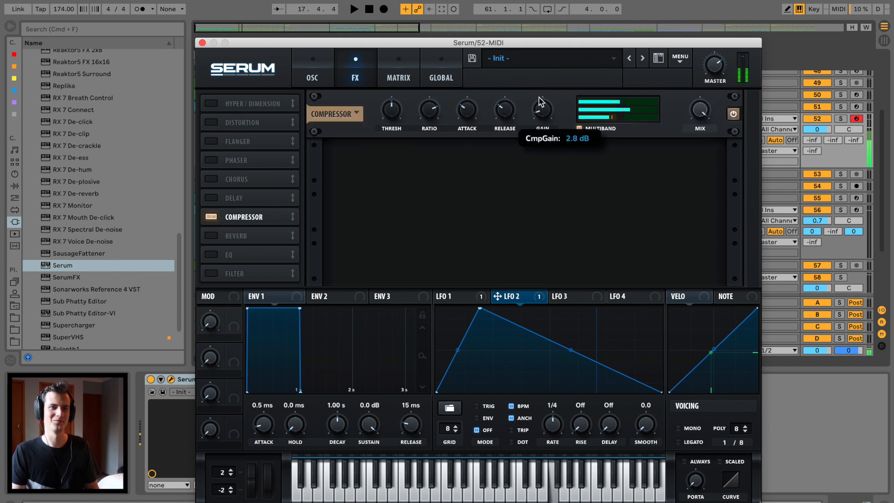
left_click(211, 236)
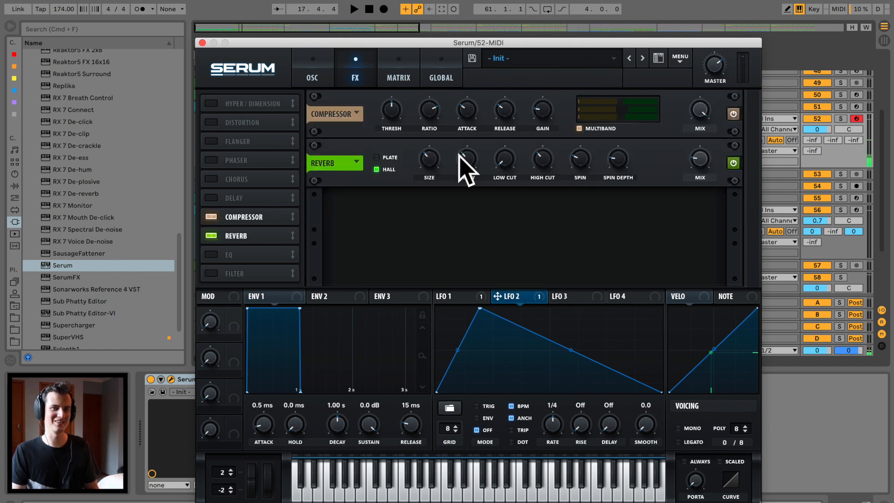
left_click_drag(701, 160, 710, 132)
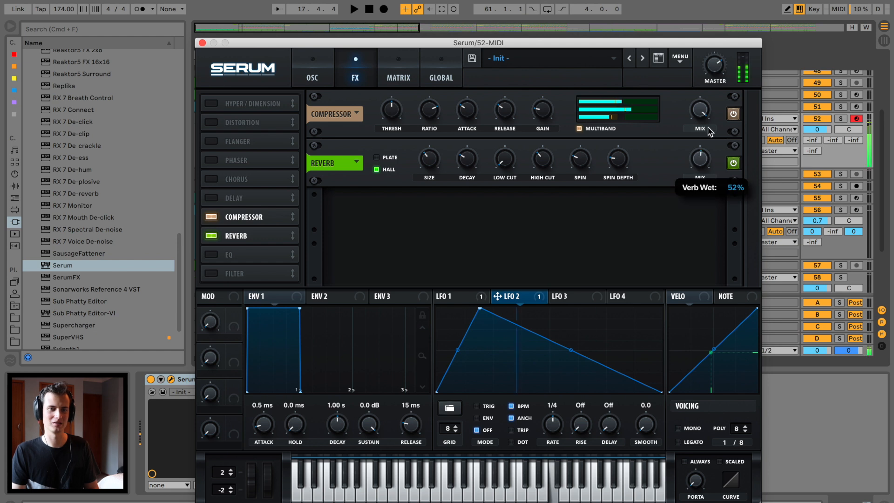
left_click(599, 130)
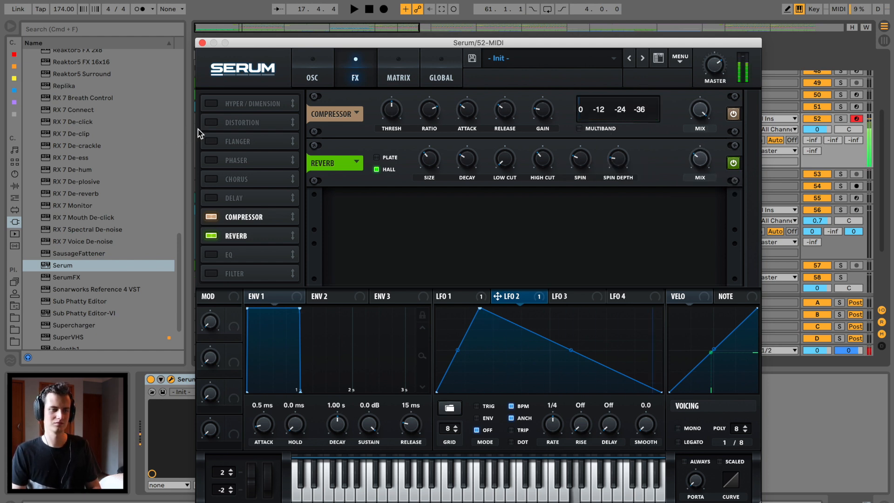
Step: Add Tube distortion to the Serum patch, raise its drive, and close the plugin window
left_click(211, 123)
left_click_drag(612, 111, 618, 61)
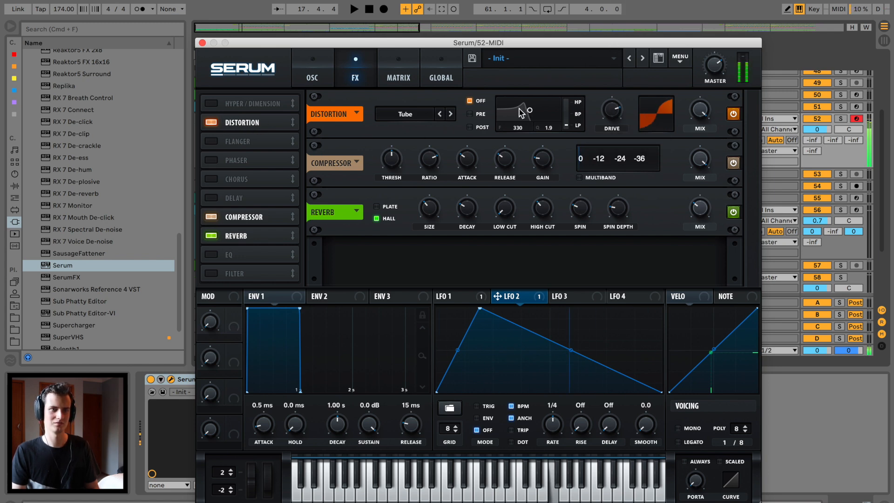
left_click(201, 42)
Step: Lower the Serum track's volume to -12.9 dB during playback and check the notes in its clip
left_click(262, 53)
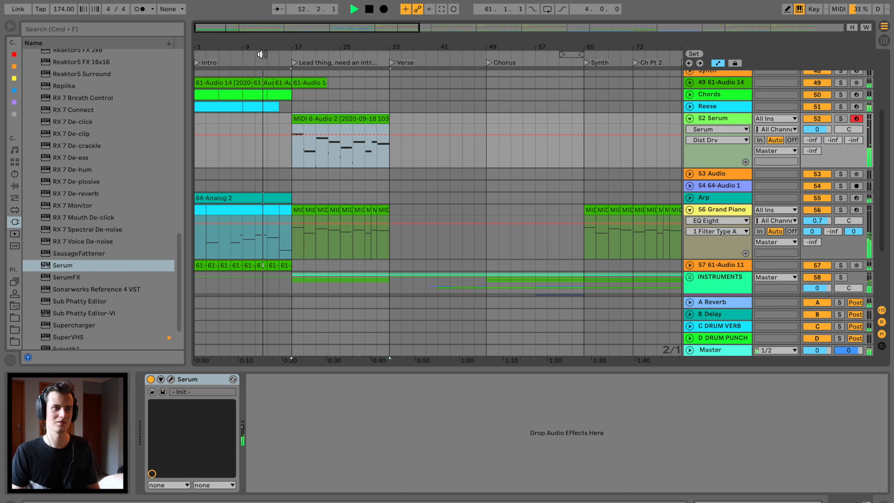
left_click_drag(817, 129, 817, 131)
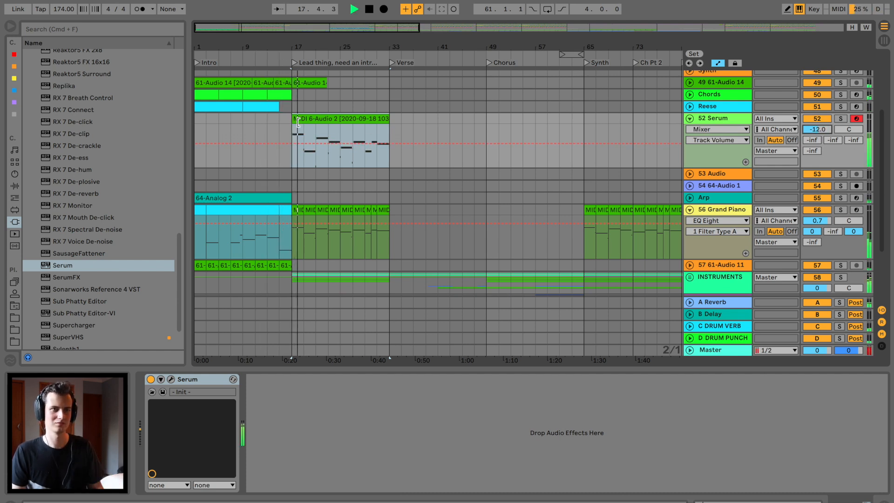
double_click(347, 121)
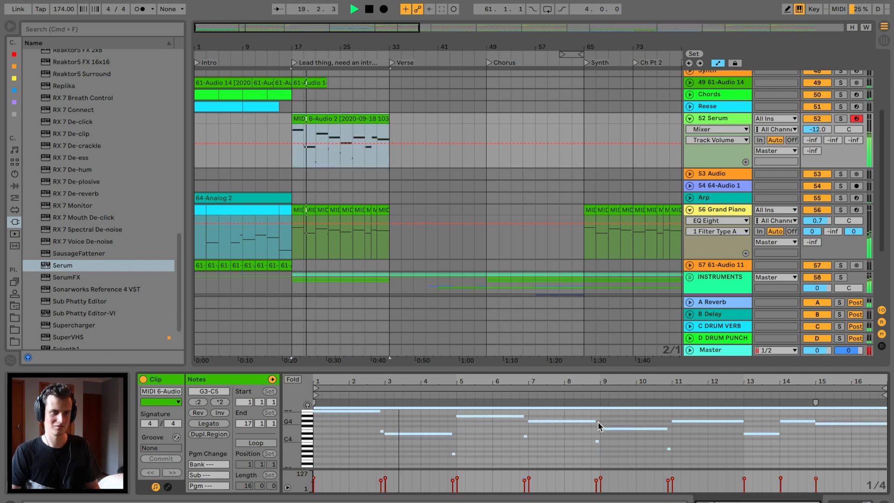
scroll(597, 421, "up", 3)
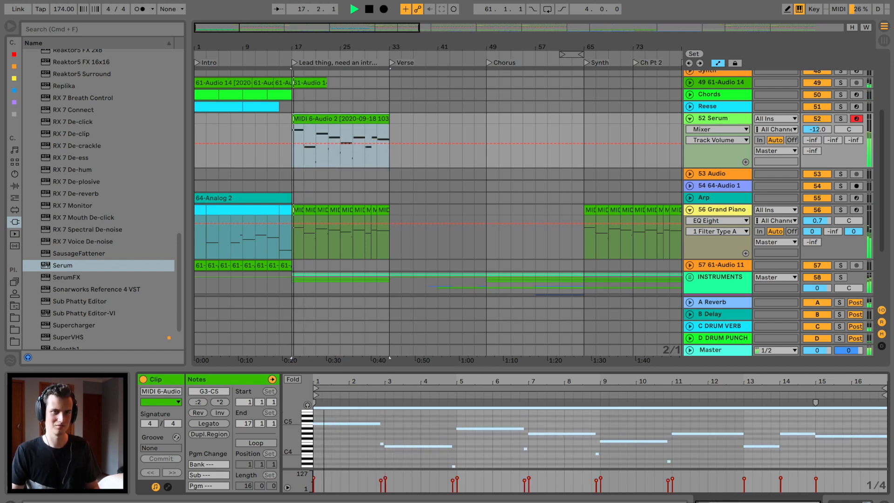
left_click(706, 119)
double_click(705, 119)
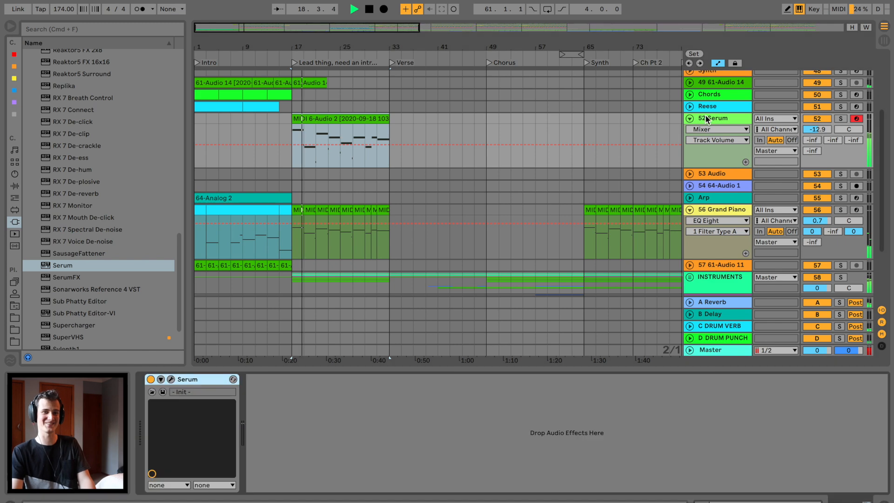
Step: Set LFO 1's rate to 1/16 in Serum and bend both slopes of its shape outward into a rounded arch
left_click(172, 380)
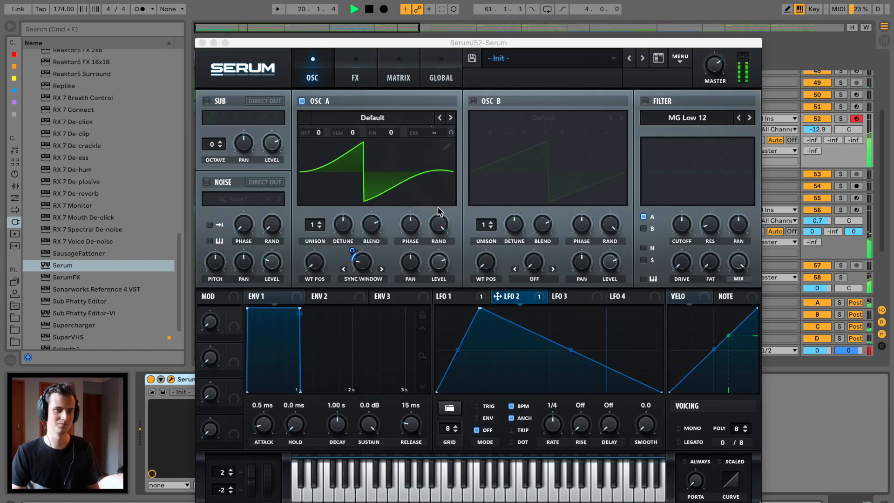
left_click(469, 297)
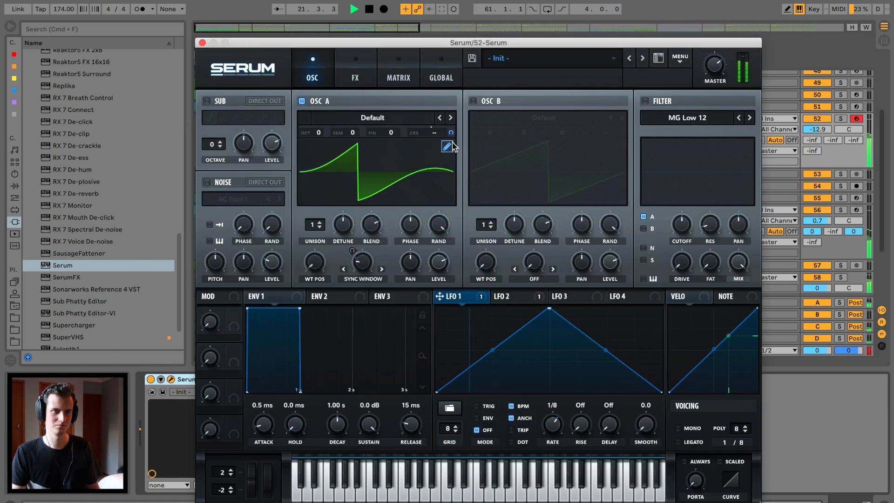
mouse_move(450, 133)
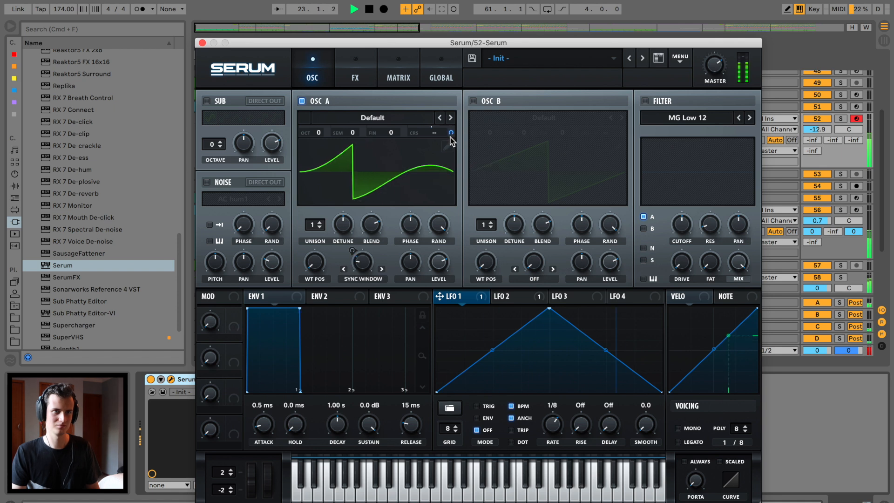
left_click_drag(561, 423, 560, 418)
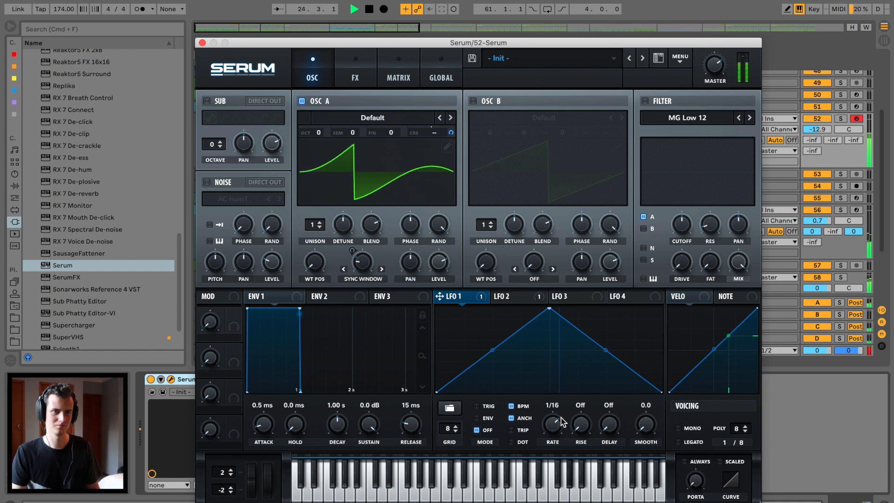
left_click_drag(490, 350, 493, 348)
left_click_drag(605, 351, 610, 339)
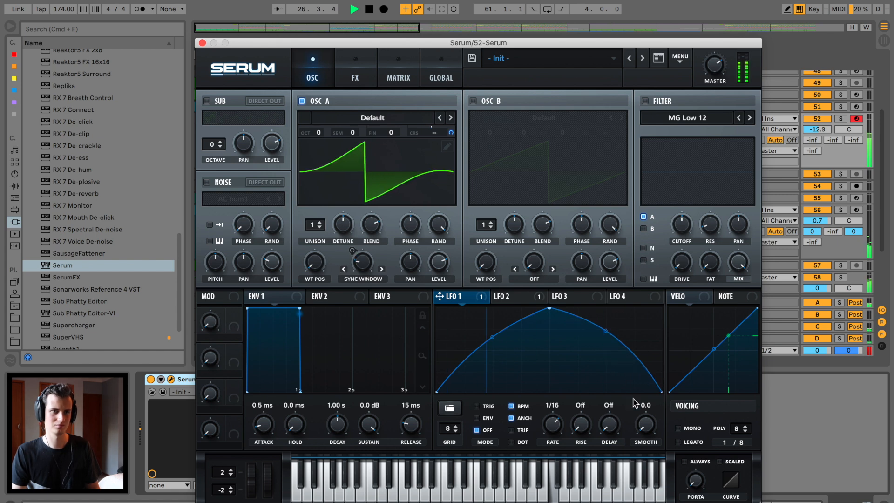
left_click(202, 43)
Step: Transpose all notes in the Serum track's clip up one octave and audition the result
left_click(355, 120)
double_click(355, 121)
key("space")
key("space")
left_click_drag(525, 368, 523, 240)
left_click(371, 375)
key("super+a")
key("shift+Up")
key("space")
key("space")
Step: Set the Serum track's Reverb and DRUM VERB sends to 0 dB and its volume to -14.7 dB
left_click_drag(811, 139, 811, 93)
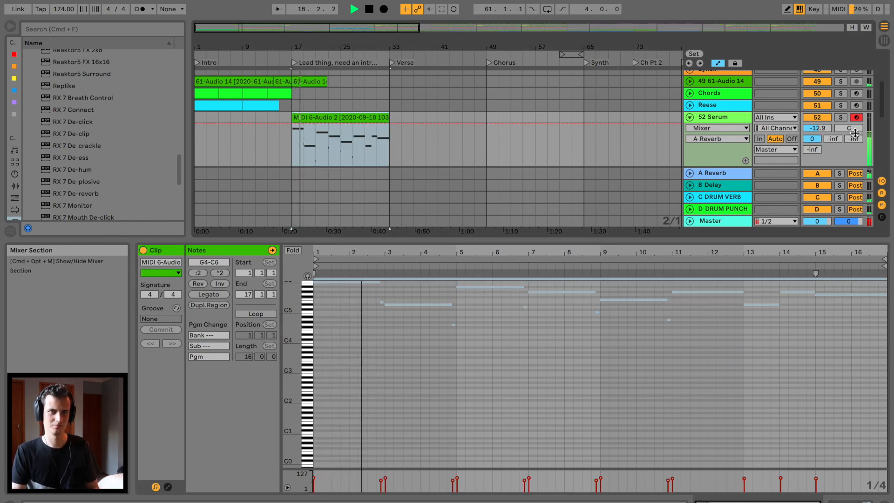
left_click_drag(853, 139, 852, 137)
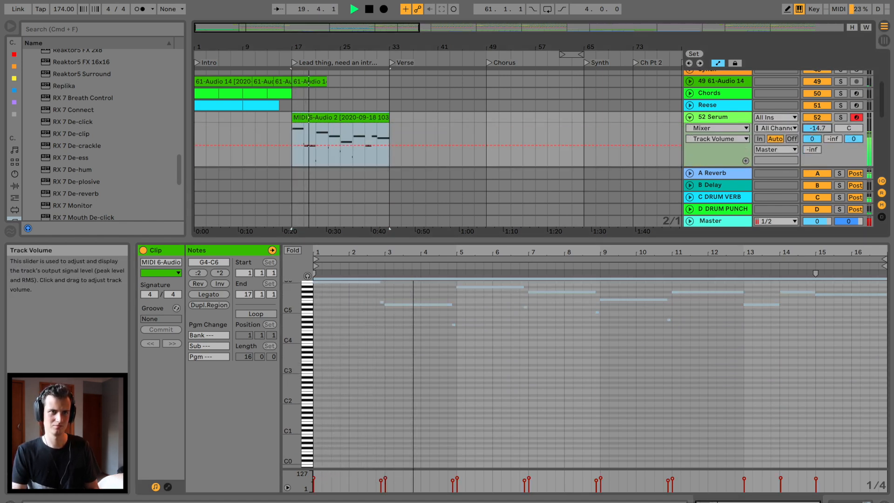
Step: Copy the C Minor scale device from the Chords track onto the Serum track and lower the Serum volume to -20 dB
left_click(729, 106)
scroll(532, 422, "right", 5)
left_click(719, 95)
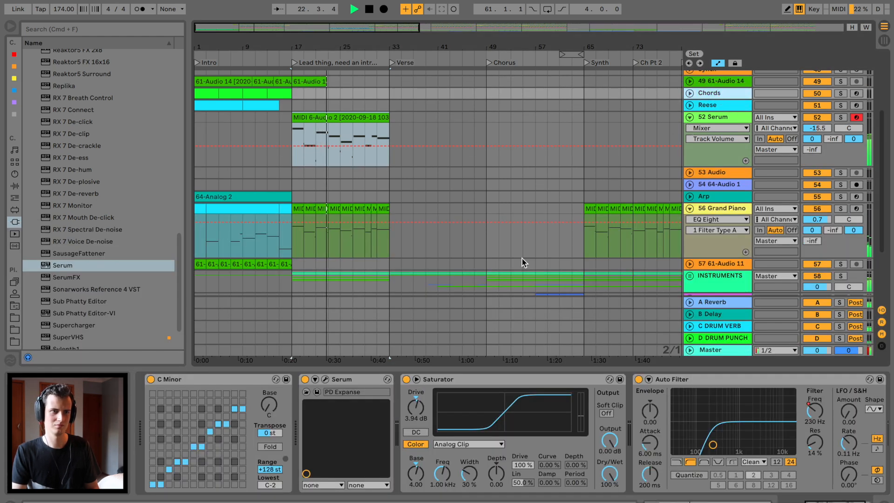
left_click_drag(255, 380, 240, 360)
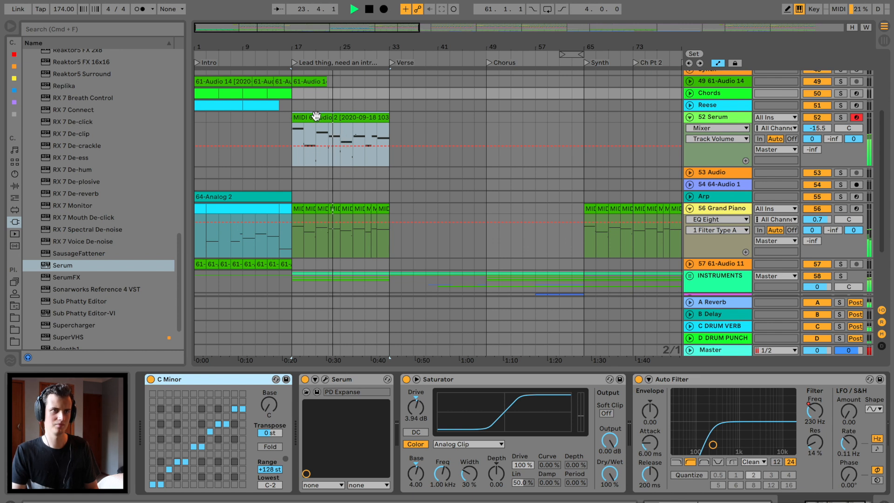
left_click_drag(317, 119, 317, 117)
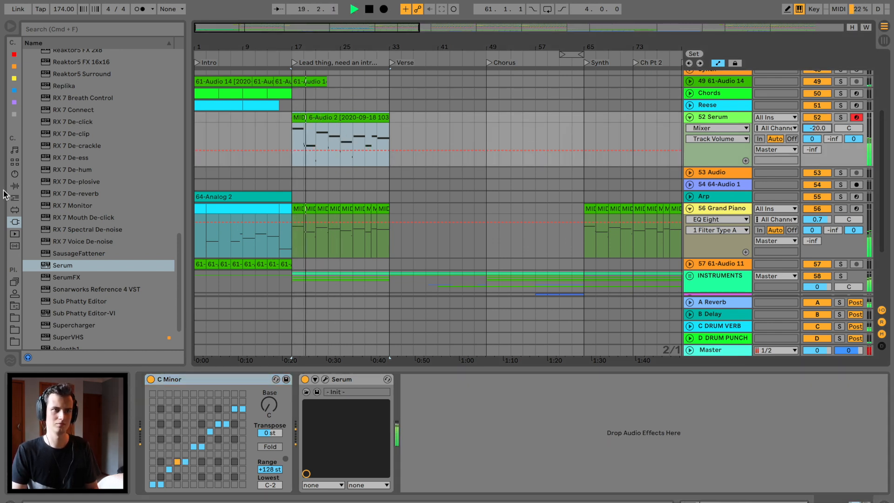
Step: Copy the snare and kick sidechain compressors from the HUGE SAW track to the end of the Serum track's device chain
scroll(663, 221, "right", 5)
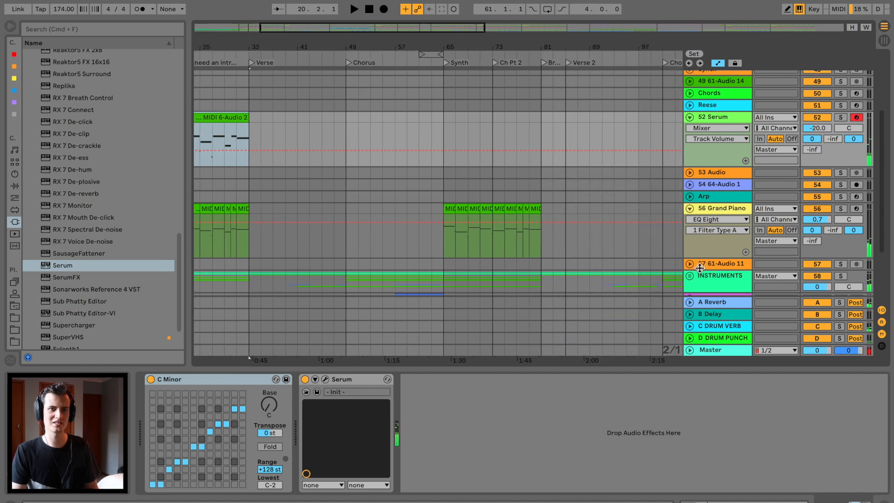
scroll(700, 266, "down", 5)
left_click(690, 184)
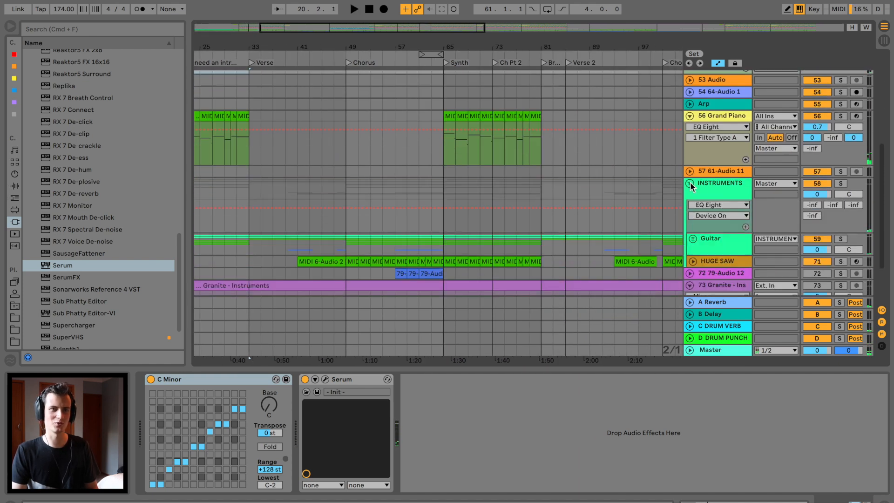
left_click(716, 262)
scroll(552, 225, "left", 5)
scroll(552, 225, "up", 2)
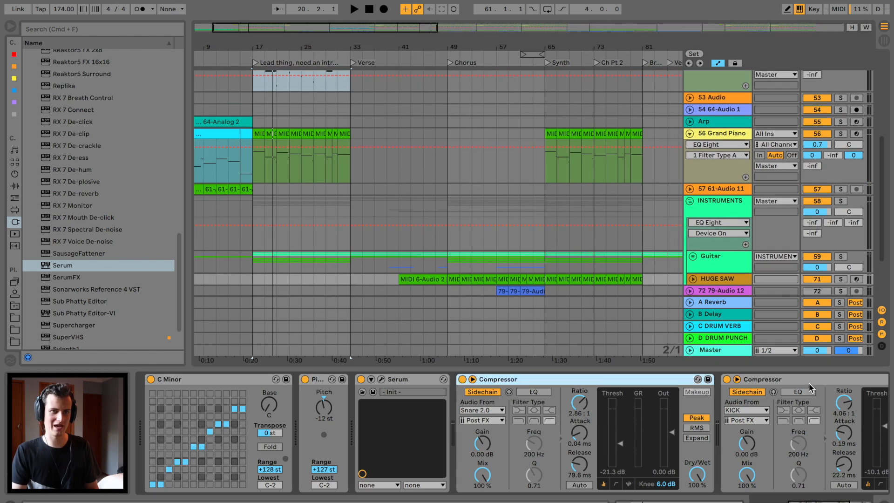
scroll(435, 233, "up", 4)
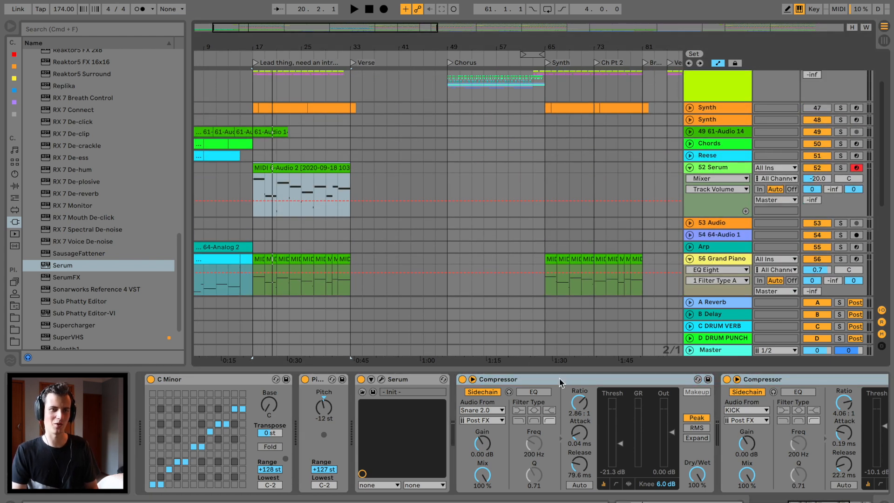
left_click(293, 171)
Step: Fine-tune the Serum track's volume during playback and collapse the track
key("space")
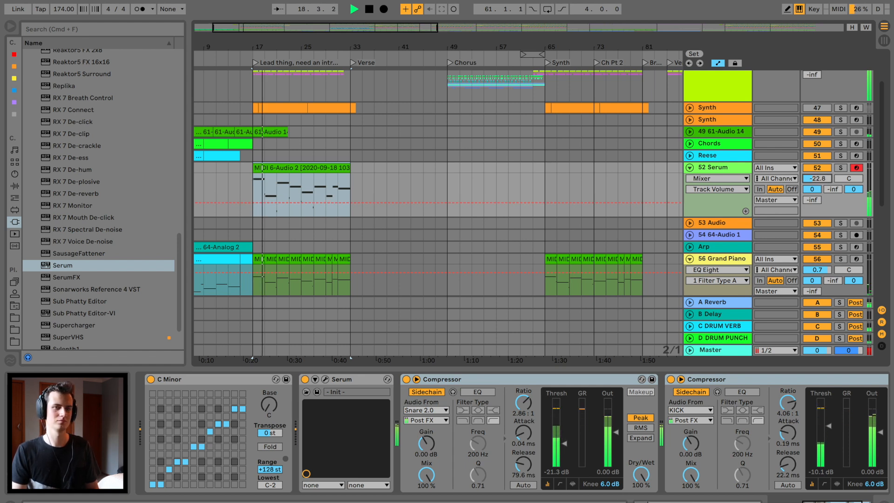
left_click_drag(817, 178, 815, 176)
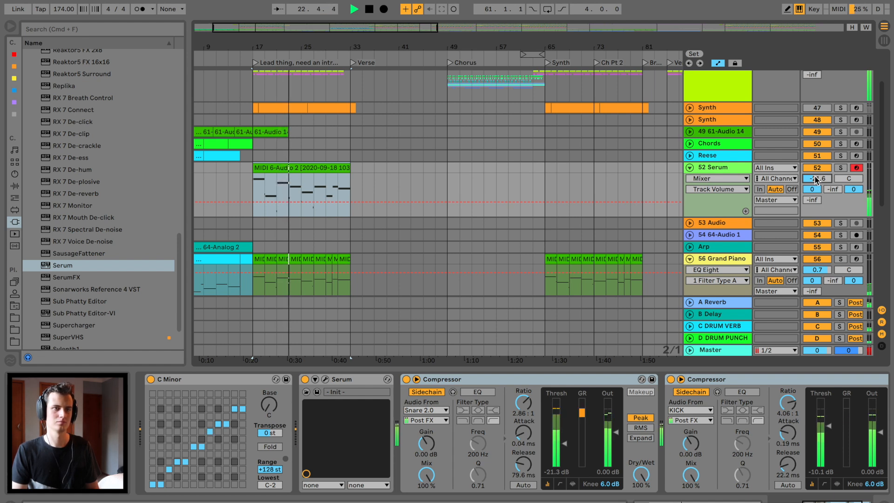
left_click(688, 168)
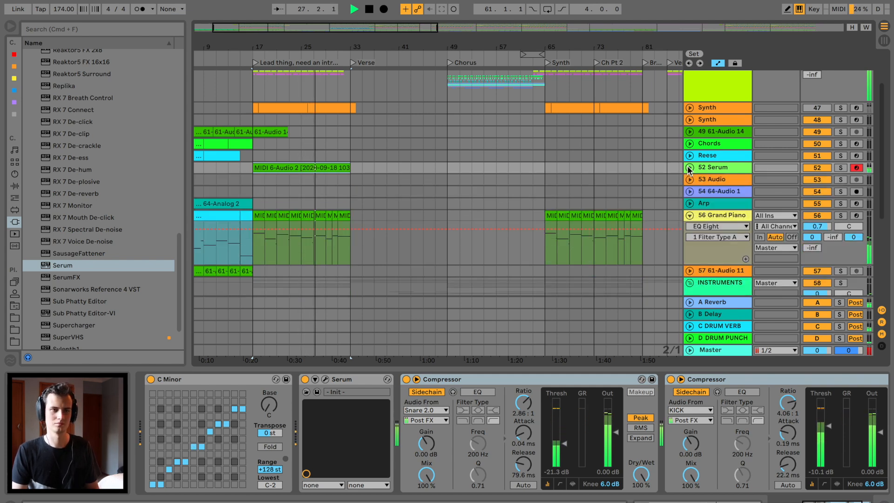
Step: Copy the Serum clip to the Synth section at bar 65 and to the SYNTH section following Chorus 2
left_click_drag(533, 43, 393, 155)
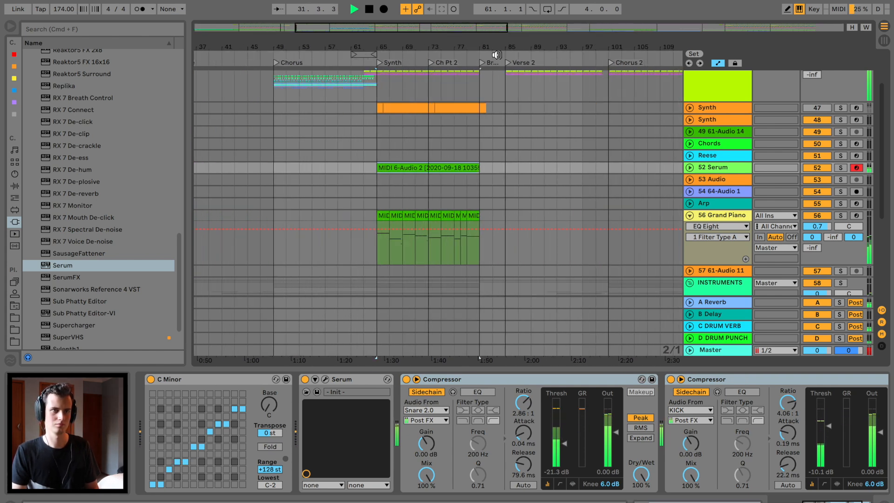
left_click_drag(482, 46, 445, 70)
scroll(560, 167, "right", 10)
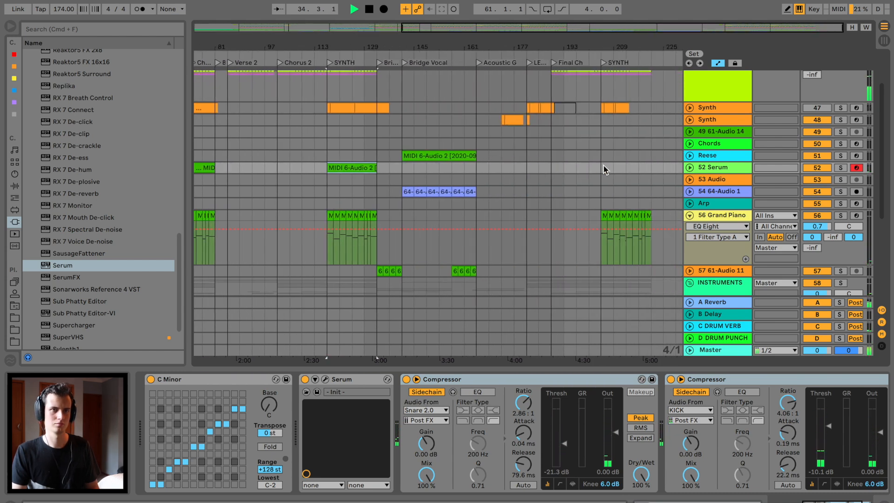
key("space")
scroll(602, 165, "left", 10)
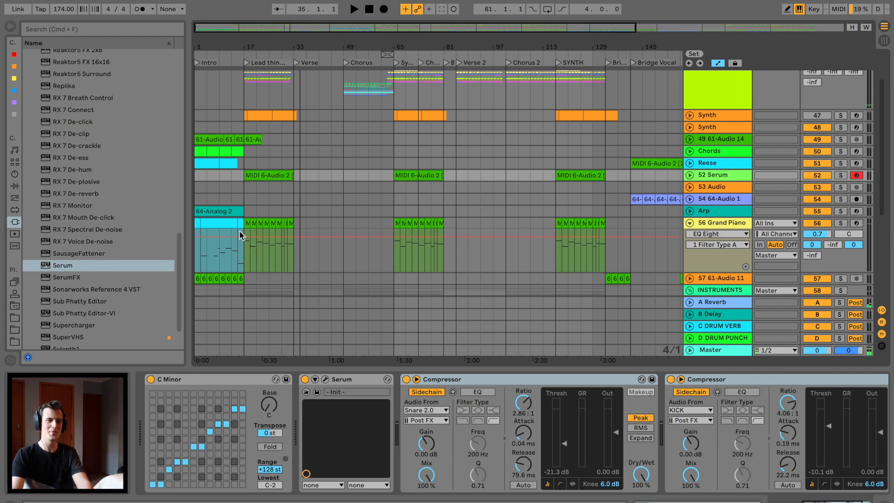
Step: Split the Serum clip at bar 29 and shorten its first part to end at bar 25, auditioning the lead section
left_click(264, 55)
left_click_drag(263, 47, 264, 82)
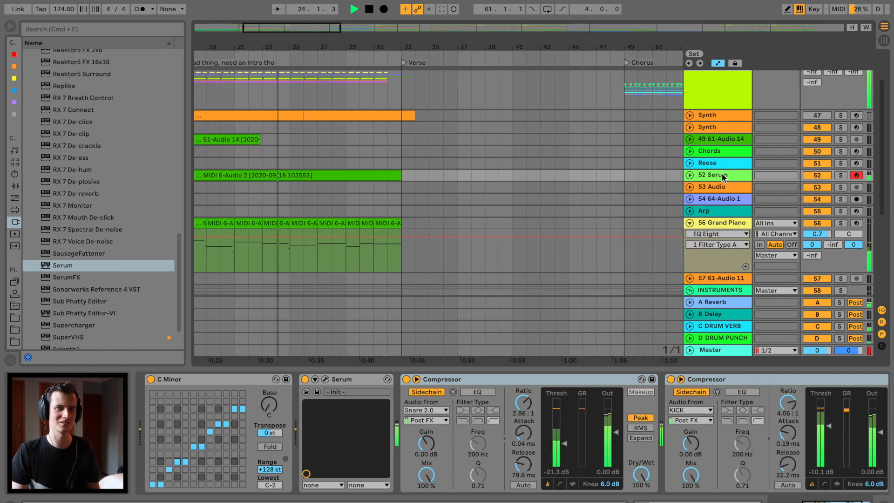
left_click(689, 175)
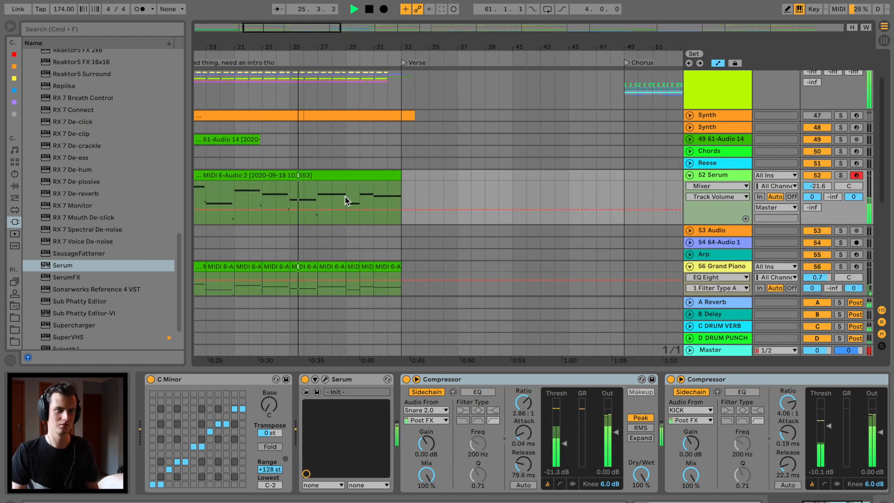
key("super+e")
left_click_drag(344, 175, 290, 177)
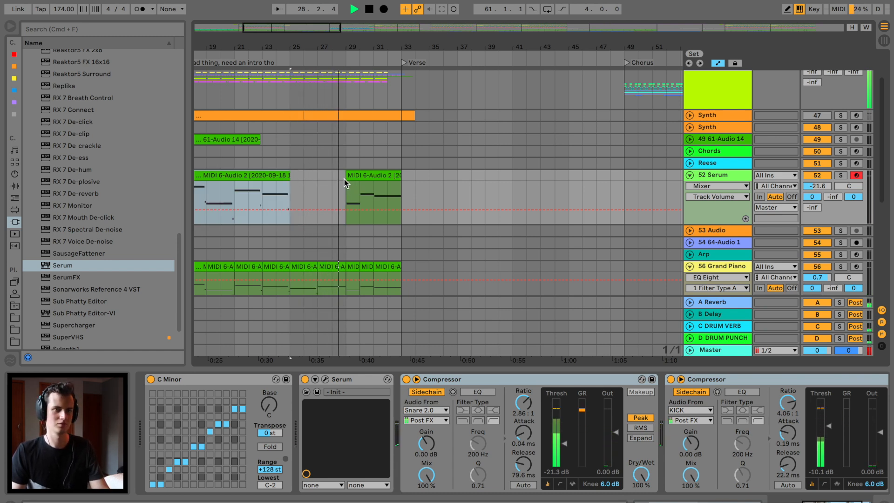
Step: Open the Serum clip at bar 29 and add a short C#6 note at clip position 15.1
scroll(344, 179, "left", 5)
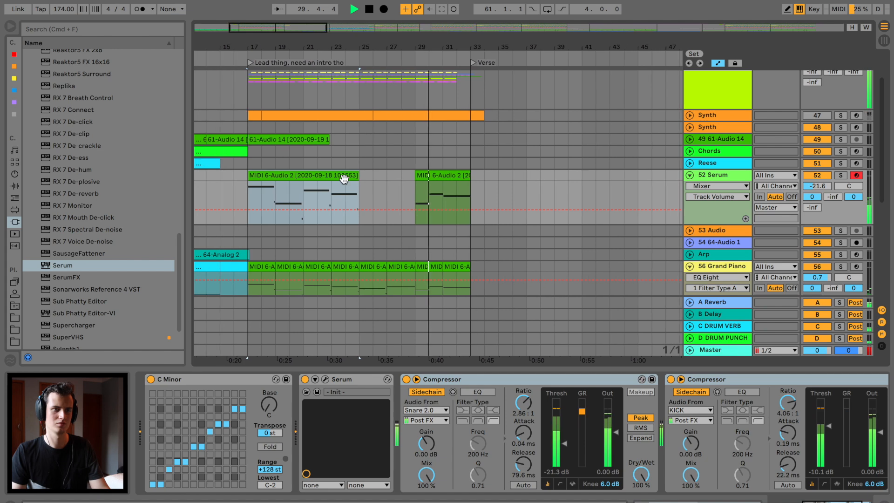
scroll(343, 178, "down", 1)
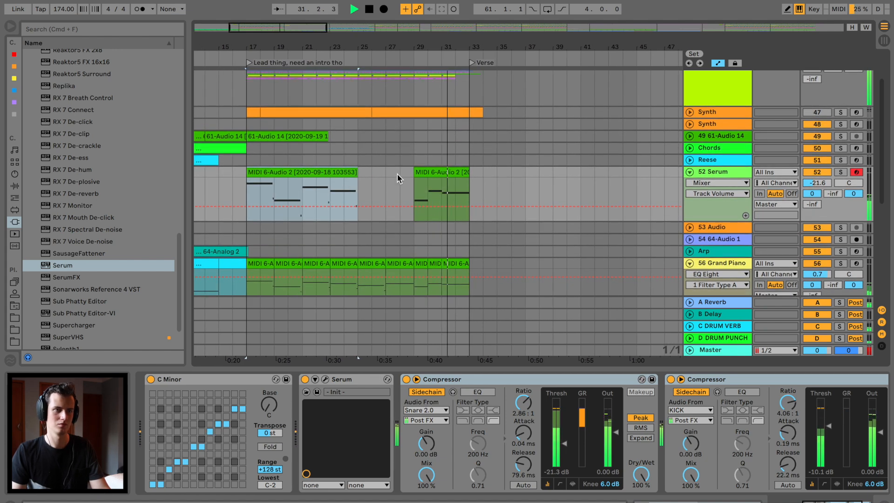
double_click(436, 172)
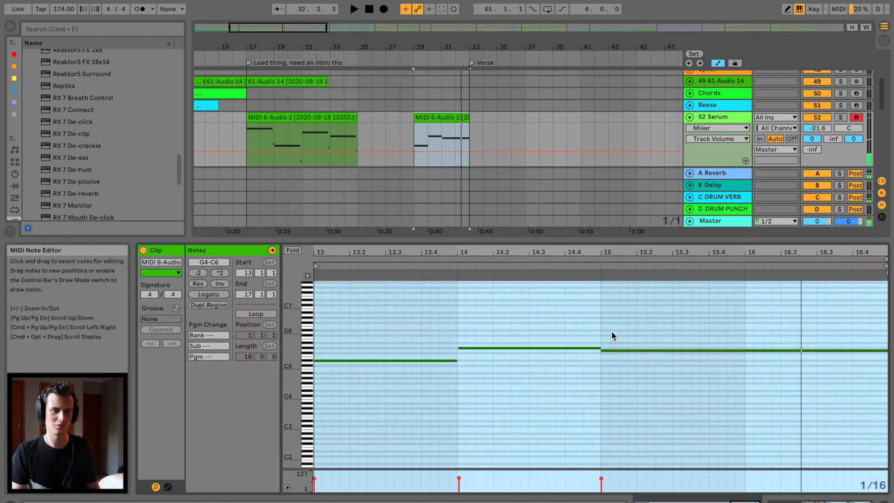
left_click(602, 335)
key("space")
double_click(602, 335)
left_click(535, 275)
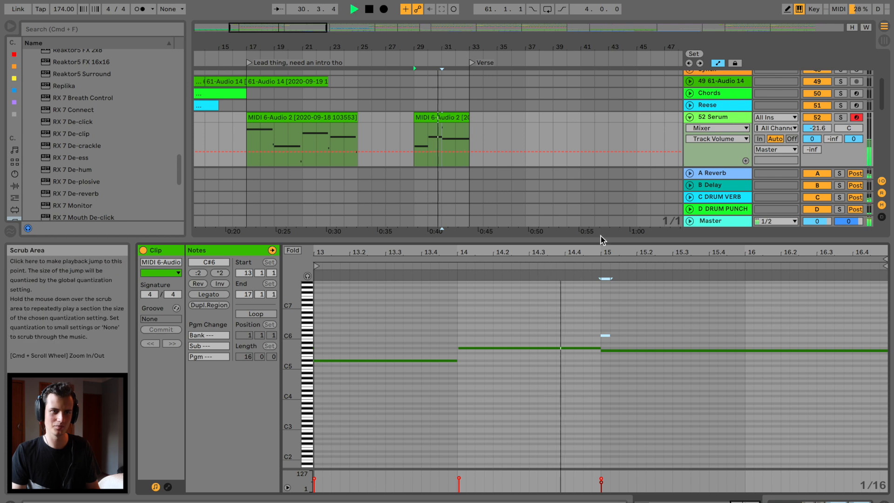
Step: Solo the Serum track and enable mono voicing in its Serum synth
left_click(841, 117)
double_click(712, 117)
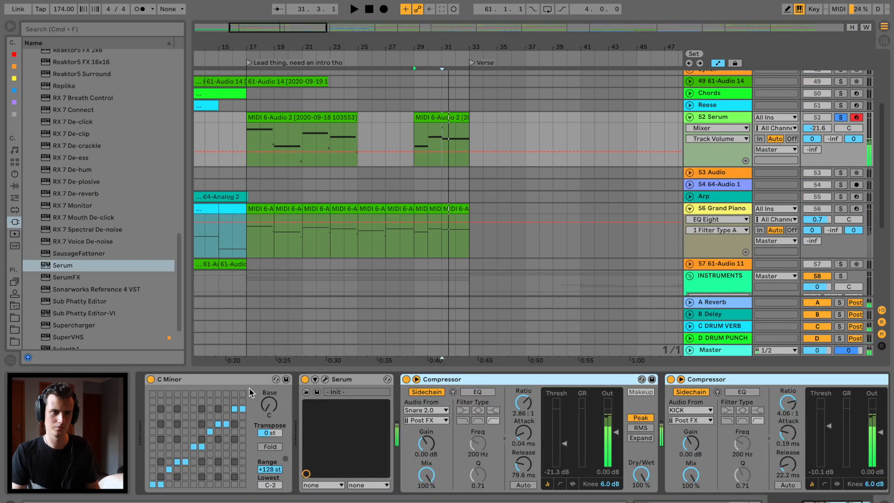
left_click(325, 380)
left_click(691, 429)
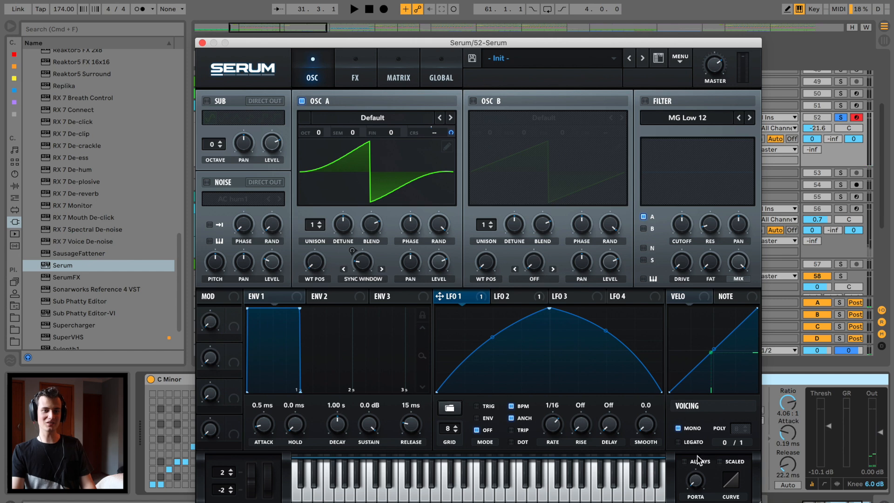
left_click(202, 42)
Step: Shift the short C#6 note two sixteenths later and transpose it down to G#5, auditioning the phrase
left_click(436, 117)
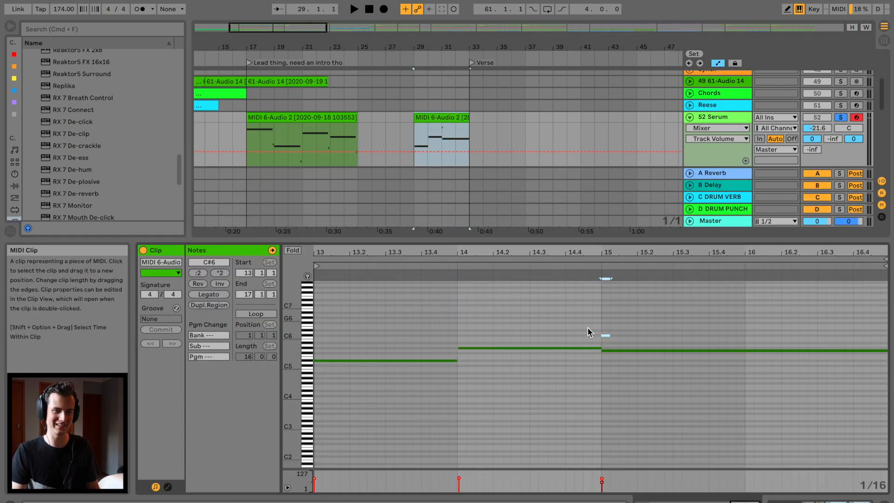
key("space")
left_click(624, 336)
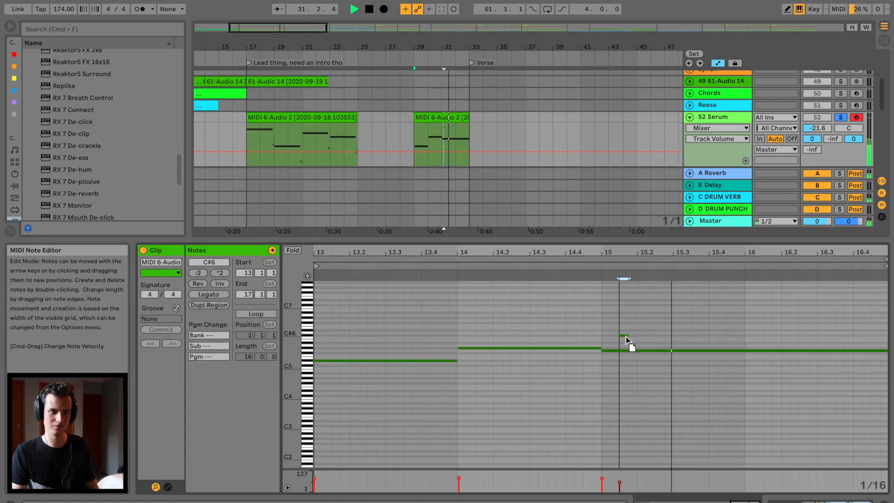
left_click(592, 266)
key("Down")
left_click(593, 266)
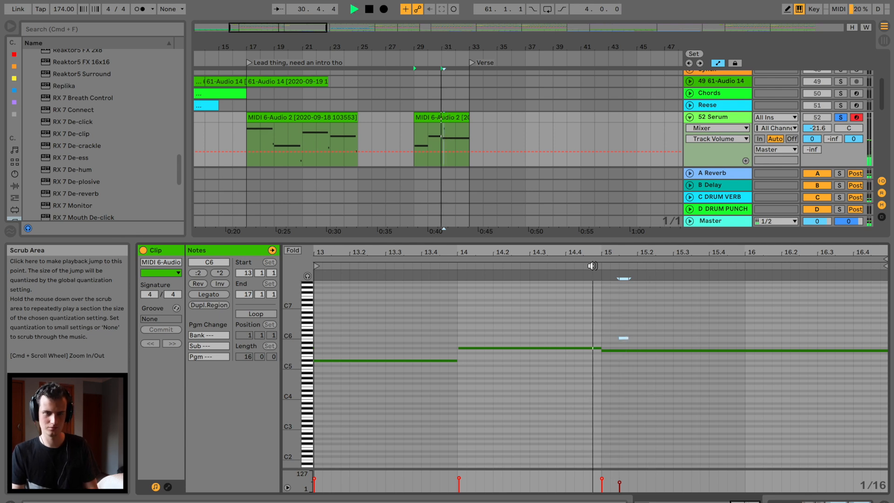
key("Down")
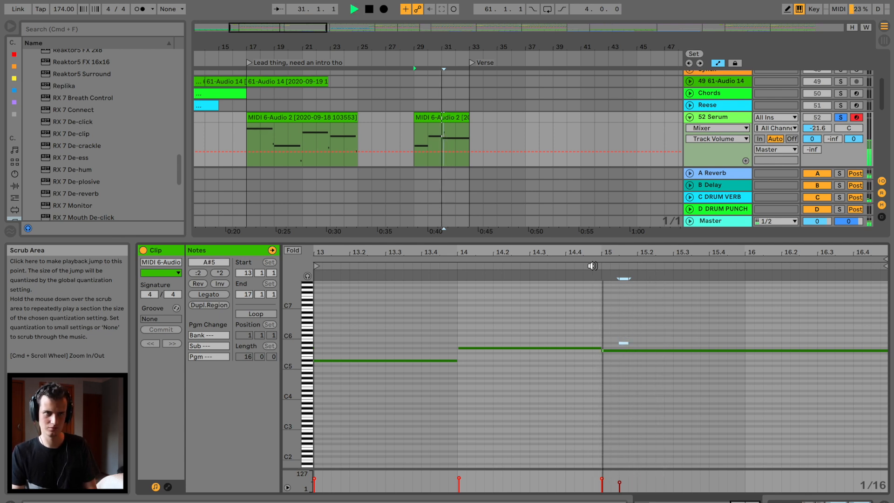
key("Down")
key("Down")
left_click(593, 266)
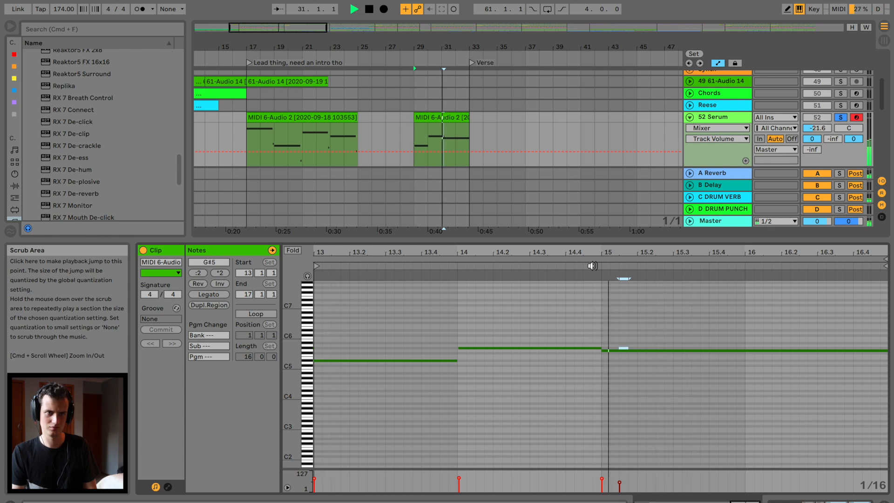
Step: Adjust the short G#5 note's length and nudge it to just after the start of clip bar 15, auditioning the slide
key("space")
key("space")
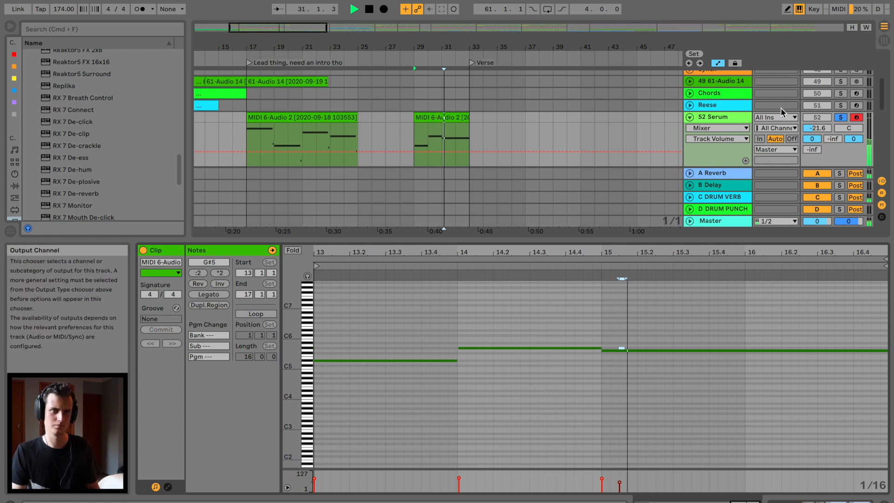
key("space")
key("space")
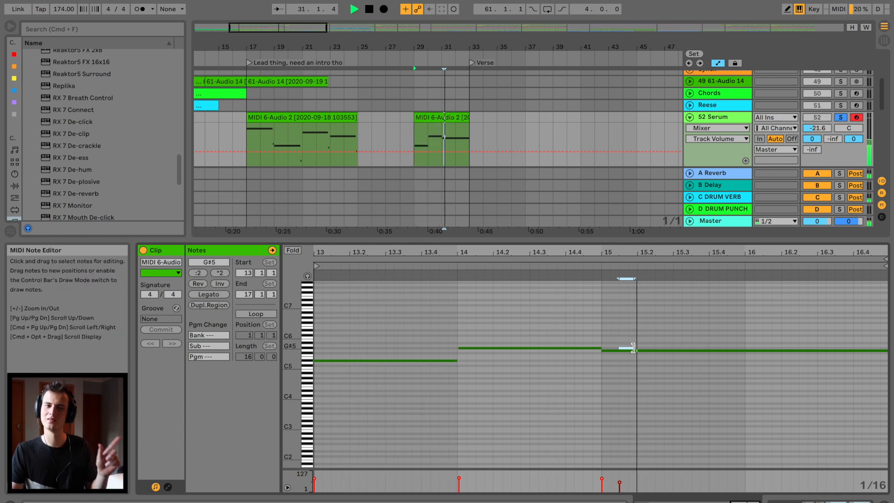
key("space")
left_click_drag(627, 350, 615, 350)
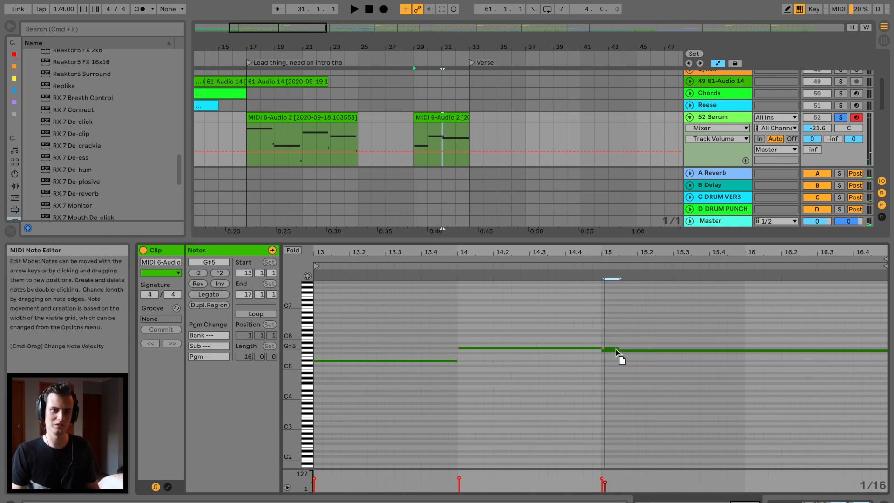
key("space")
key("space")
left_click(613, 351)
left_click(612, 347)
left_click_drag(616, 347, 616, 348)
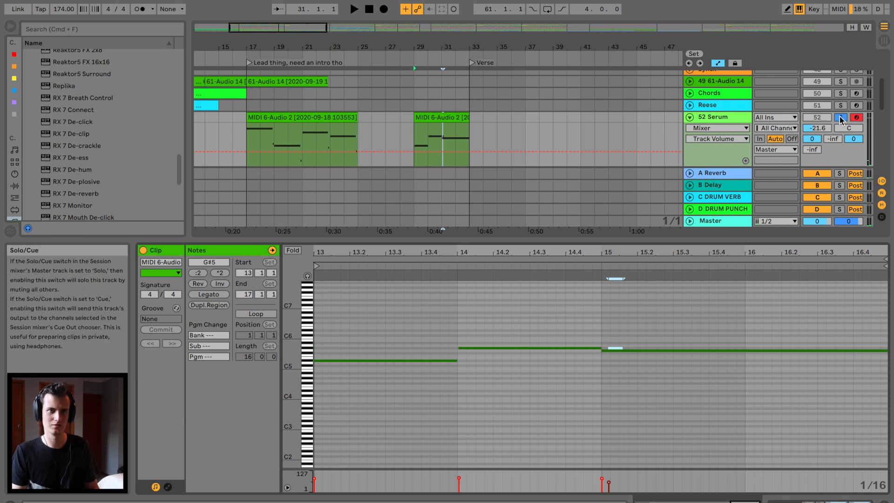
Step: Unsolo the Serum track, extend its first clip back to bar 29 and play from bar 15
left_click(841, 117)
key("space")
left_click_drag(353, 121, 414, 121)
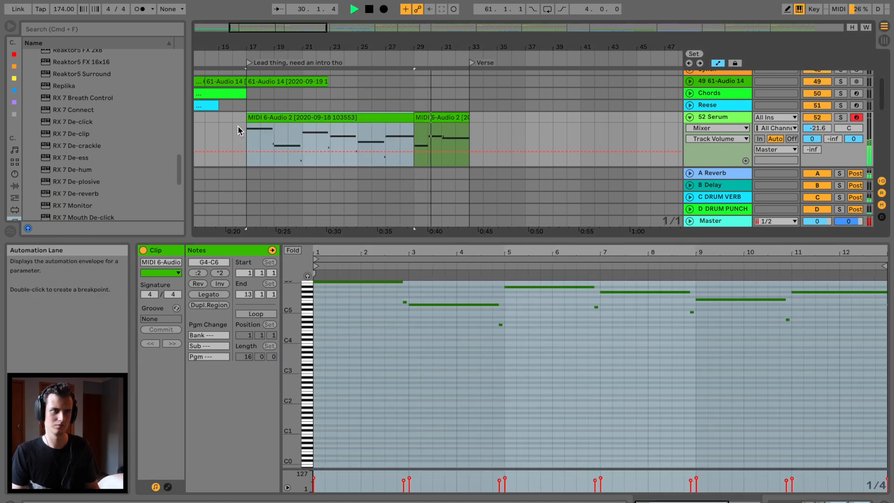
left_click(219, 128)
left_click_drag(361, 240, 378, 370)
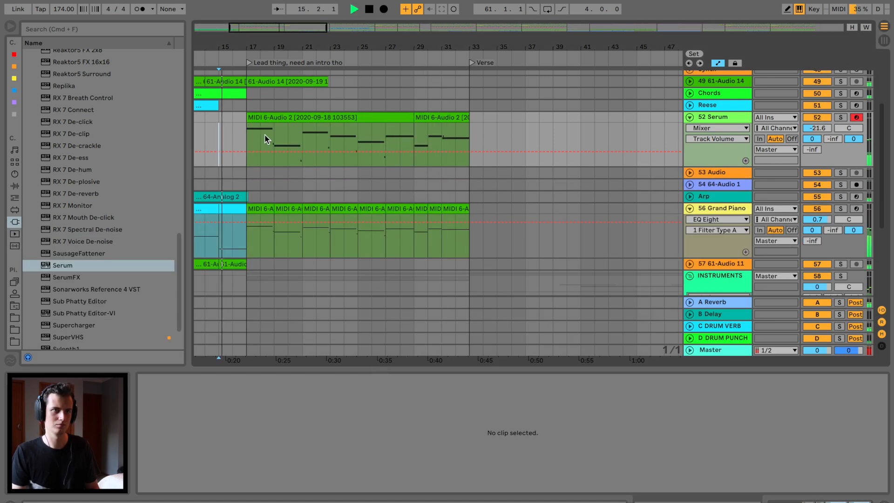
Step: Split the first Serum clip at bar 21 and transpose both resulting parts down an octave
left_click(275, 131)
left_click(302, 130)
key("super+e")
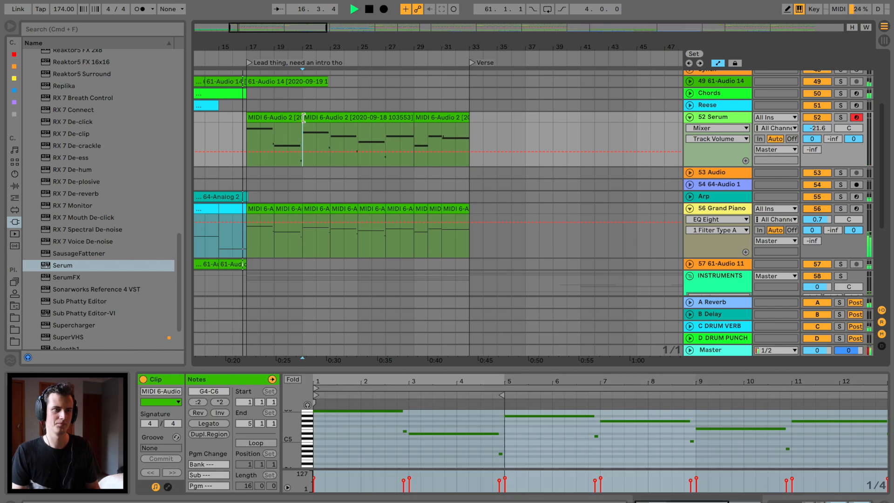
left_click(304, 118)
left_click(278, 115)
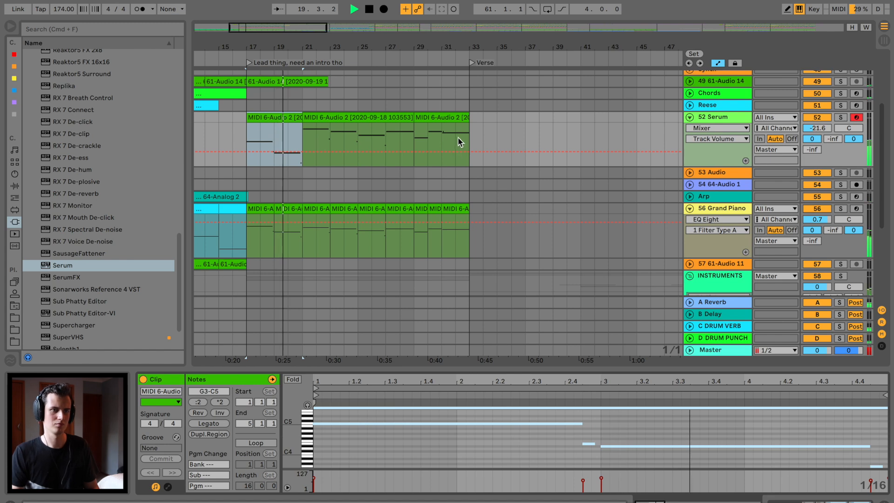
left_click(345, 117)
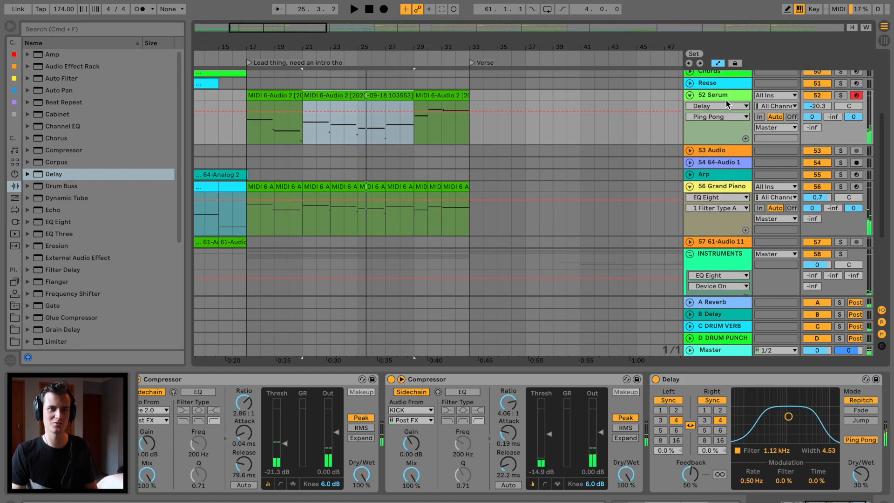
Step: Move the Serum track into the INSTRUMENTS group and play from bar 17, briefly soloing the group
left_click_drag(712, 292, 718, 270)
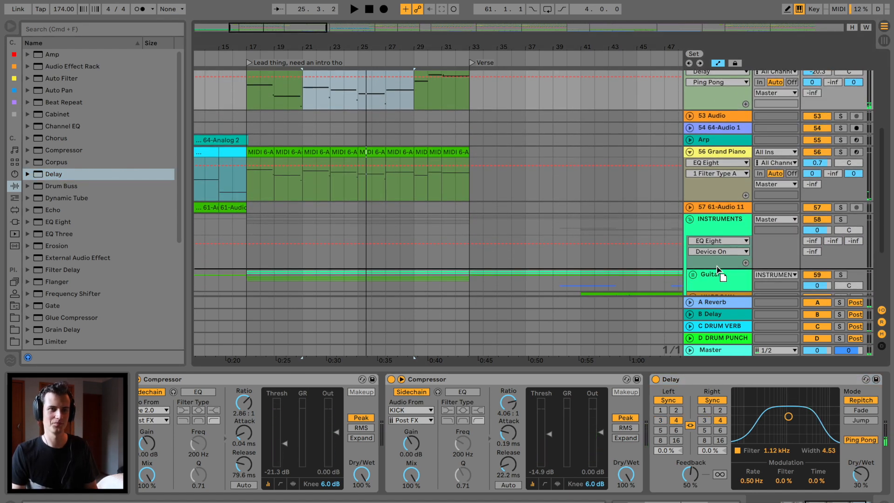
left_click_drag(607, 250, 311, 236)
left_click(248, 236)
key("space")
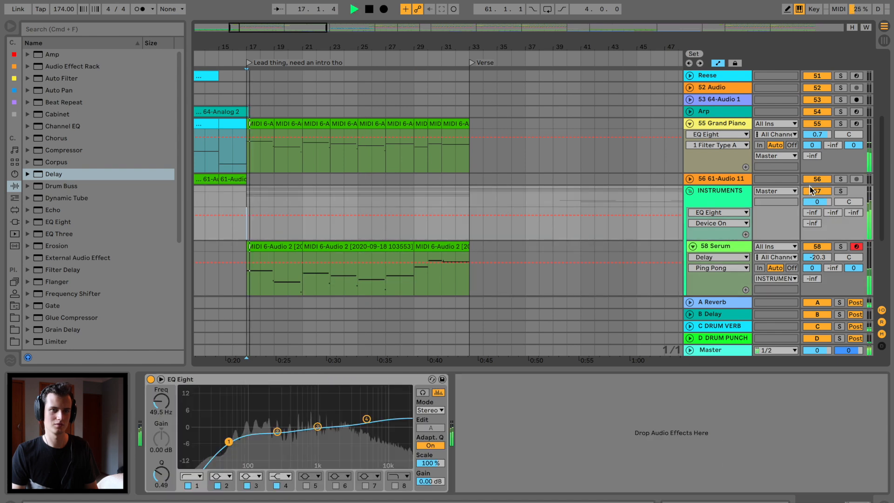
left_click(841, 192)
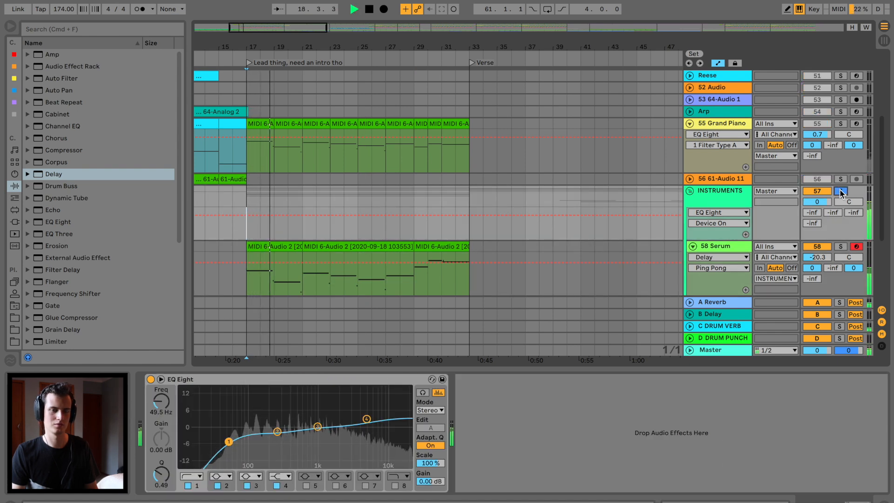
left_click(841, 191)
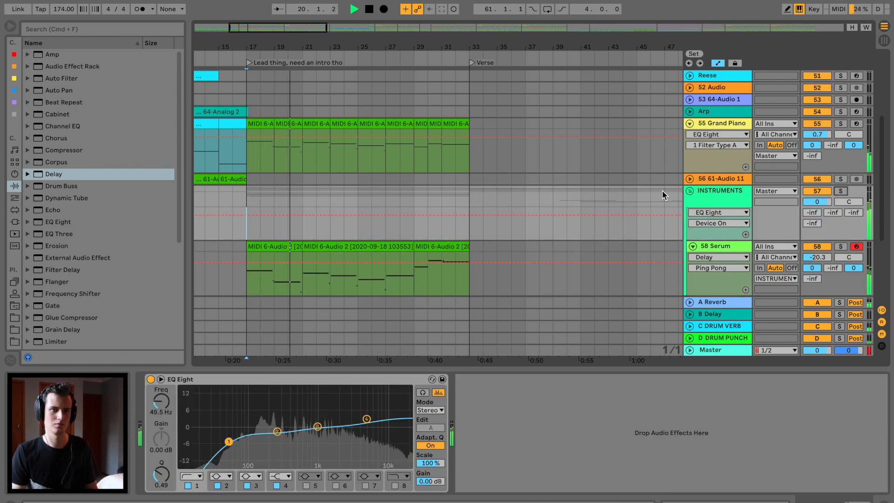
Step: Fold the INSTRUMENTS group, move the Grand Piano track into it and unfold the group
left_click(690, 192)
scroll(449, 179, "left", 4)
scroll(449, 178, "up", 3)
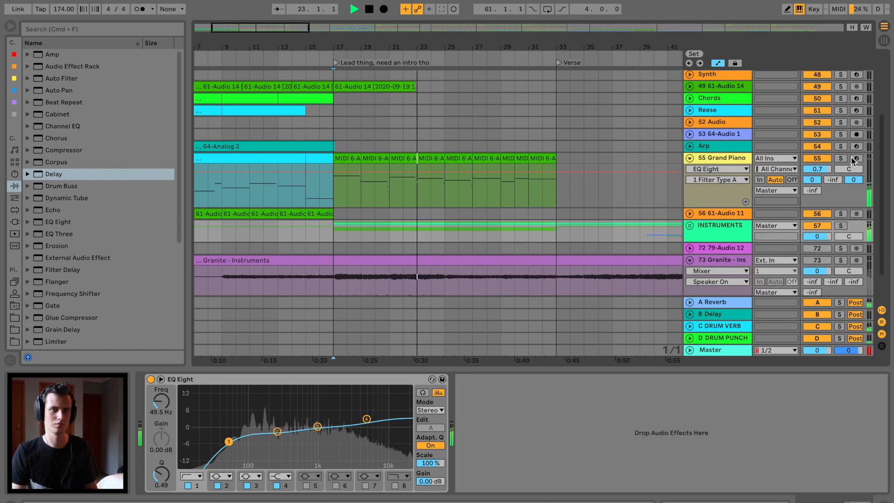
left_click(733, 182)
left_click(735, 237)
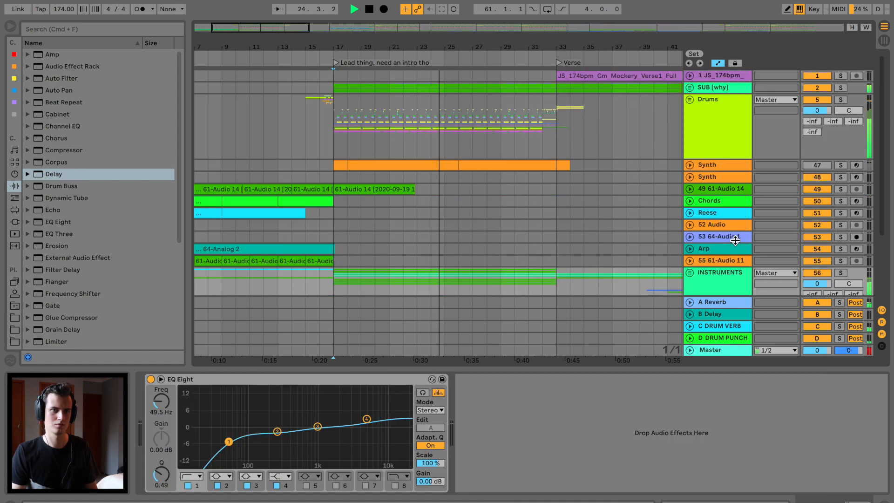
scroll(460, 159, "left", 4)
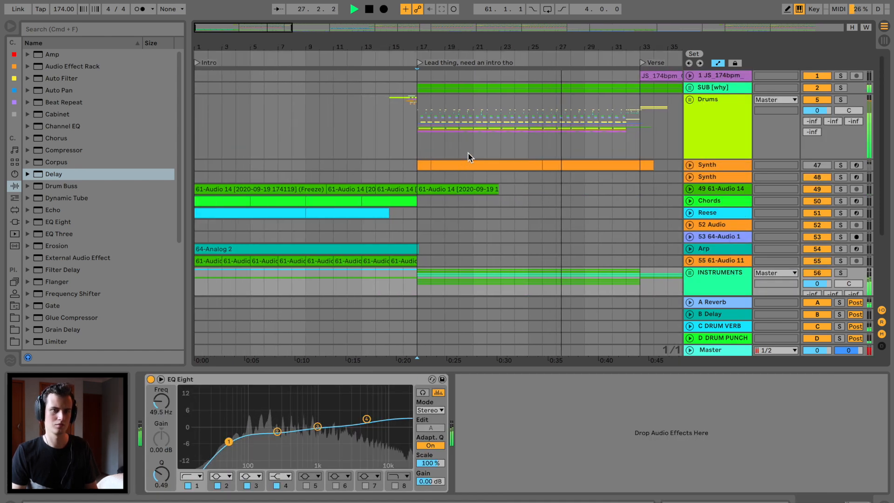
left_click(690, 273)
scroll(600, 258, "down", 10)
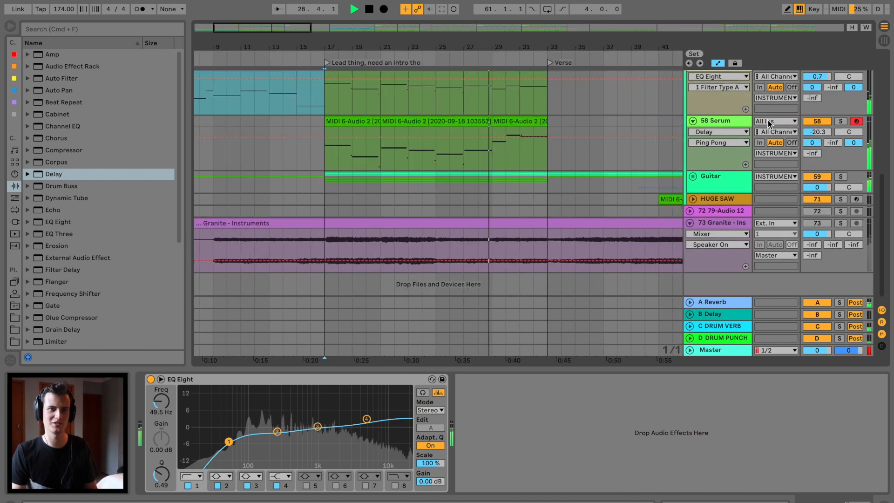
scroll(739, 152, "up", 3)
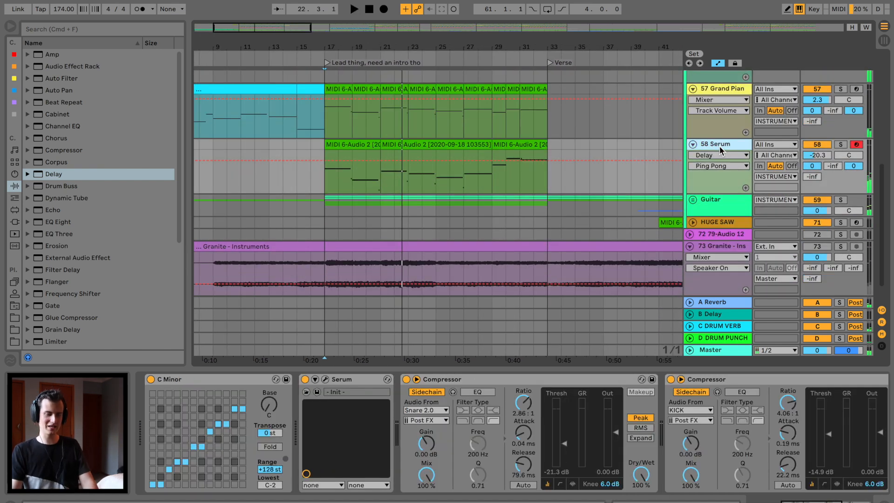
Step: Insert a new MIDI track below the Serum track and load a Serum instrument on it
key("super+shift+t")
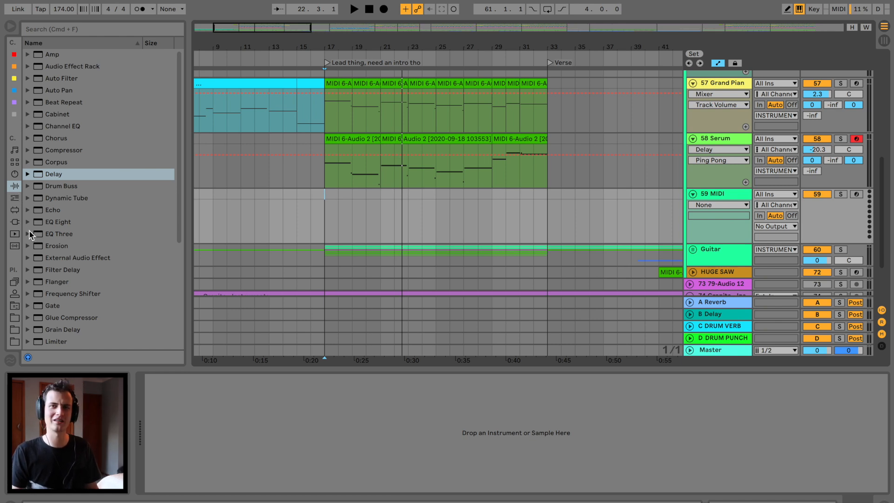
left_click(13, 224)
double_click(79, 265)
Step: Set OSC A unison to 8, enable OSC B with unison 6, and lower the new track's volume to -13.9 dB
left_click_drag(318, 232, 330, 175)
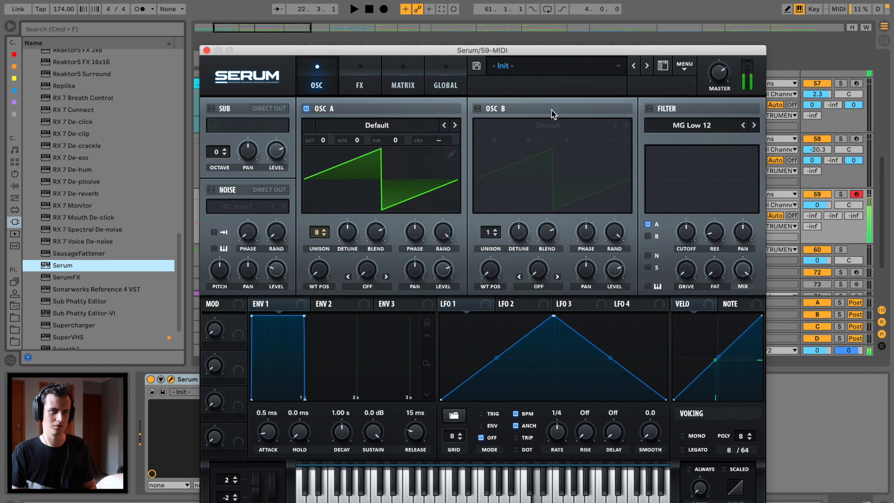
left_click(478, 108)
left_click_drag(488, 231, 503, 184)
left_click_drag(816, 206, 816, 227)
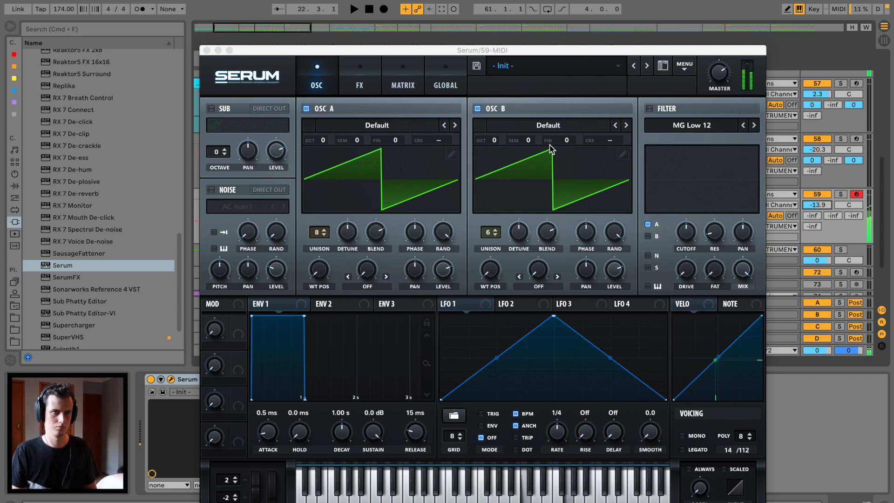
Step: Enable Serum's multiband compressor with 8.2 dB gain, add a hall reverb, and reduce the reverb mix
left_click(360, 83)
left_click(215, 224)
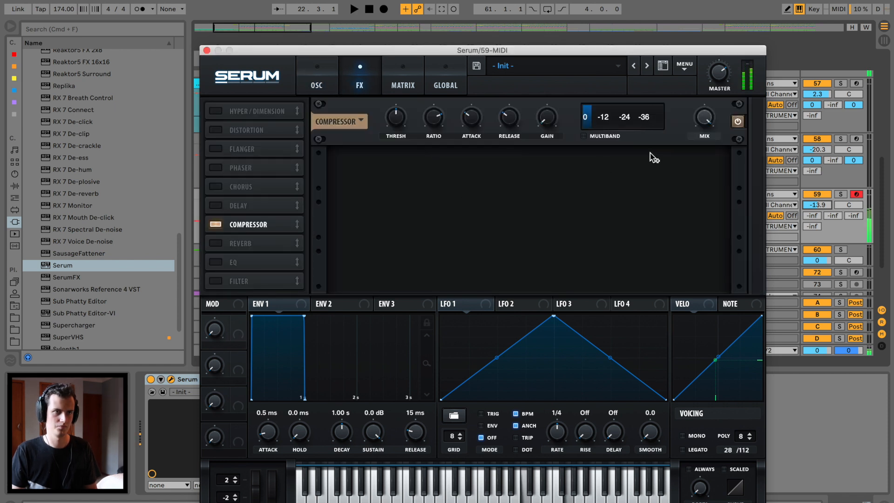
left_click(584, 136)
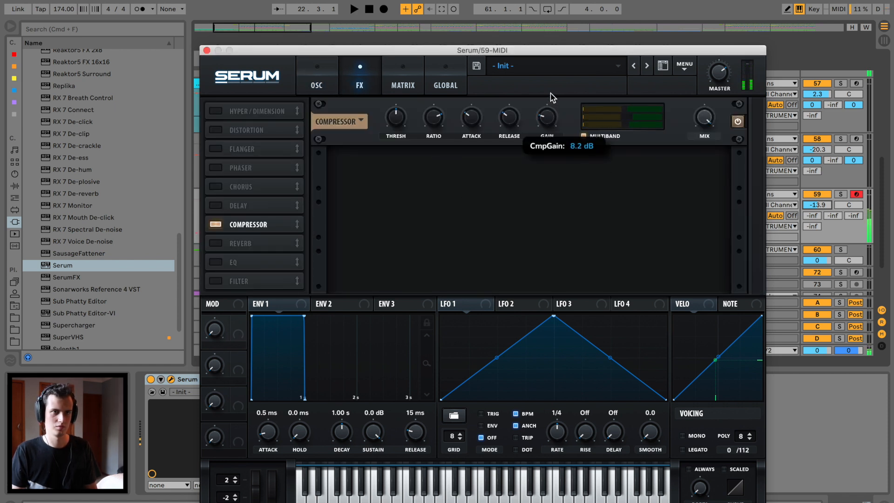
left_click(215, 243)
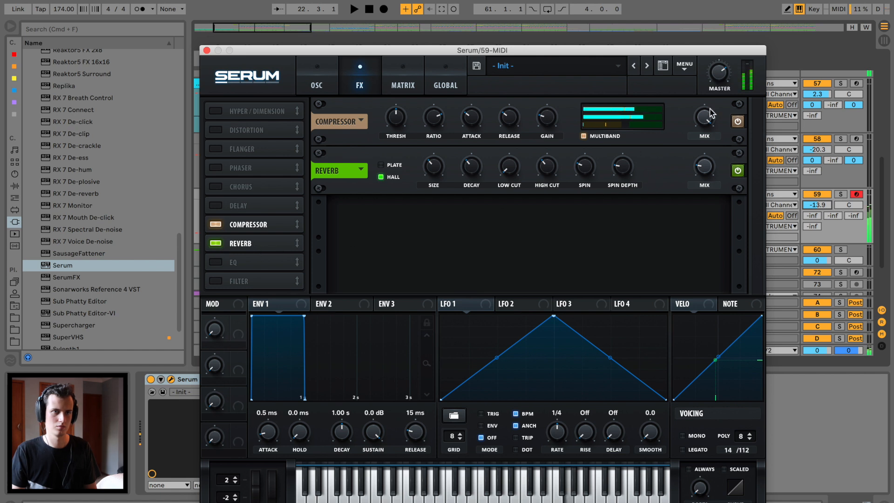
left_click_drag(710, 113, 693, 186)
left_click_drag(691, 189, 690, 198)
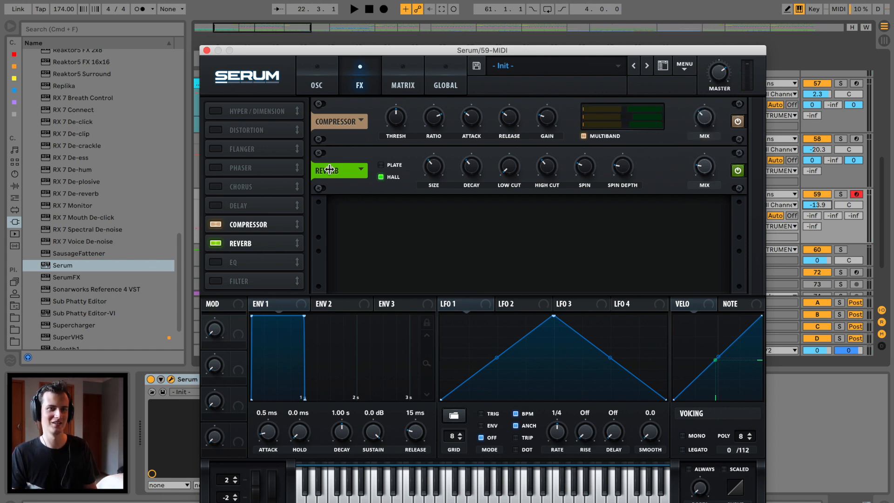
Step: Enable Serum's chorus, raise its low-pass filter and Delay 2, and set Delay 1 to 1.6 ms
left_click(215, 186)
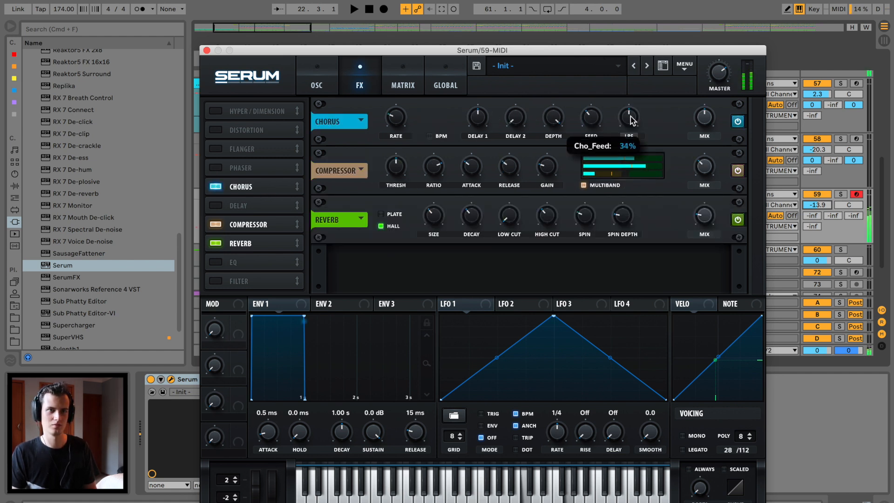
left_click_drag(628, 114, 636, 43)
left_click_drag(509, 114, 512, 85)
left_click_drag(465, 115, 470, 146)
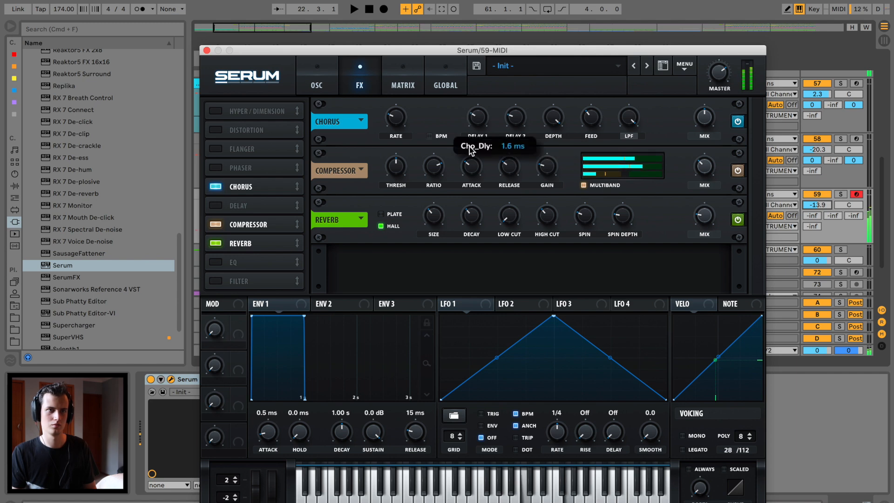
Step: Close the Serum window, play from around bar 14, and lower the new Serum track's volume to -14.9 dB
left_click(207, 50)
left_click(291, 59)
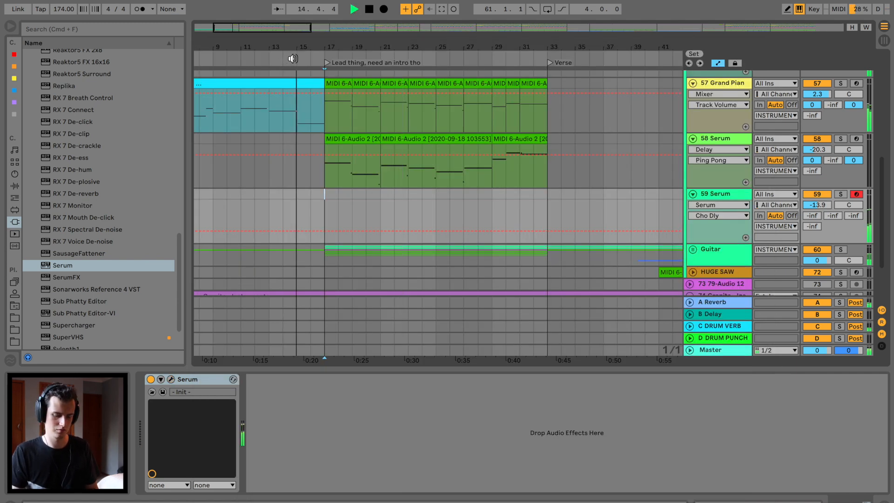
mouse_move(822, 205)
left_mouse_down()
mouse_move(822, 215)
mouse_move(818, 203)
left_mouse_up()
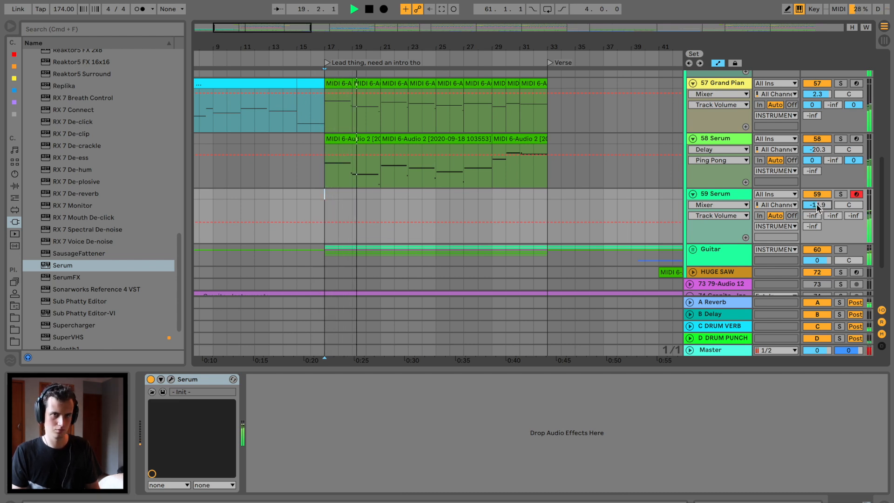
Step: Stop playback and put the Grand Piano track's C Minor scale device ahead of Serum on the new Serum track
scroll(725, 116, "up", 3)
left_click(726, 131)
key("space")
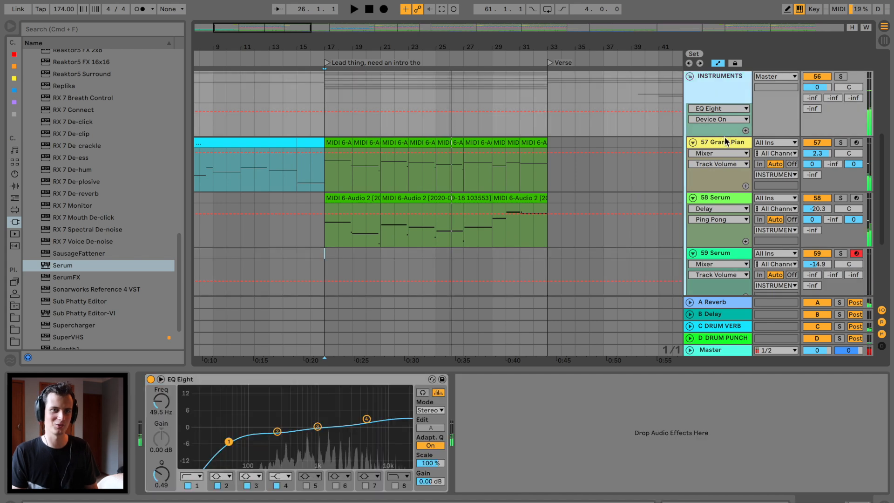
left_click(725, 144)
left_click_drag(225, 382, 325, 259)
Step: Play the lead section with the new Serum track briefly soloed, and extend its clip's start from bar 29 back to bar 17
key("space")
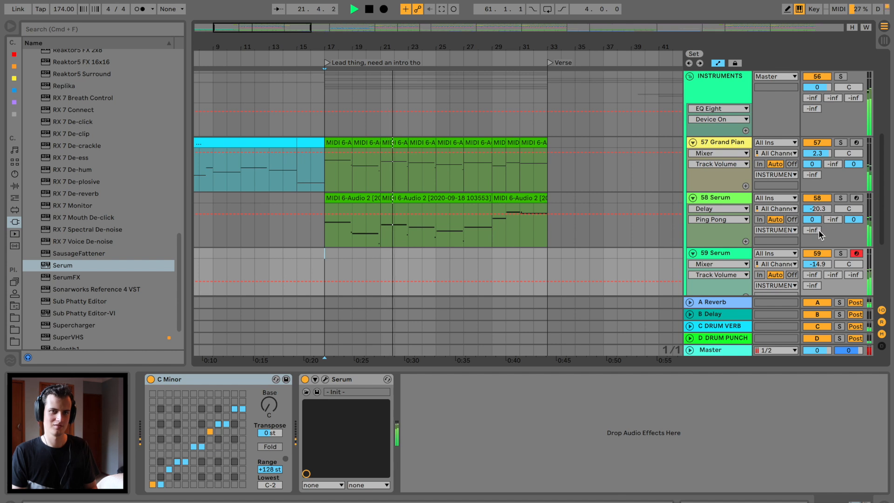
left_click(840, 253)
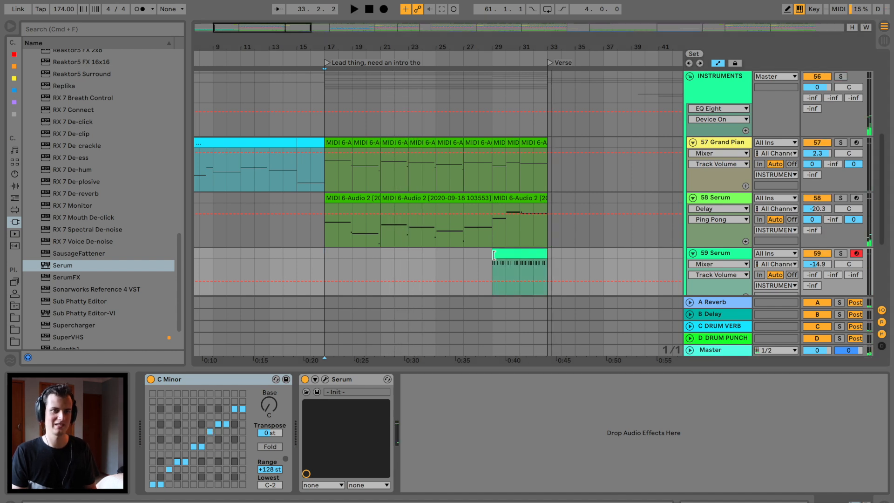
left_click_drag(493, 254, 325, 263)
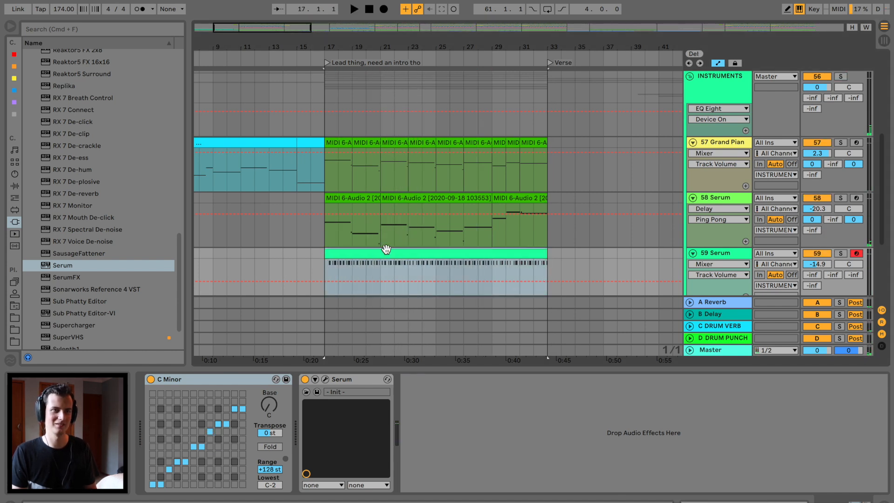
Step: Play back the section from bar 17 and solo the 59 Serum track to hear its rhythm alone
scroll(391, 247, "down", 3)
left_click(429, 193)
key("space")
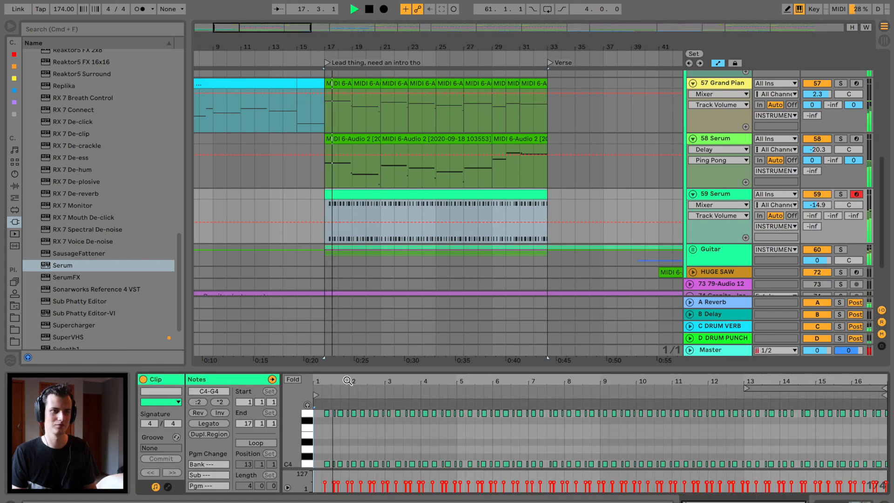
key("space")
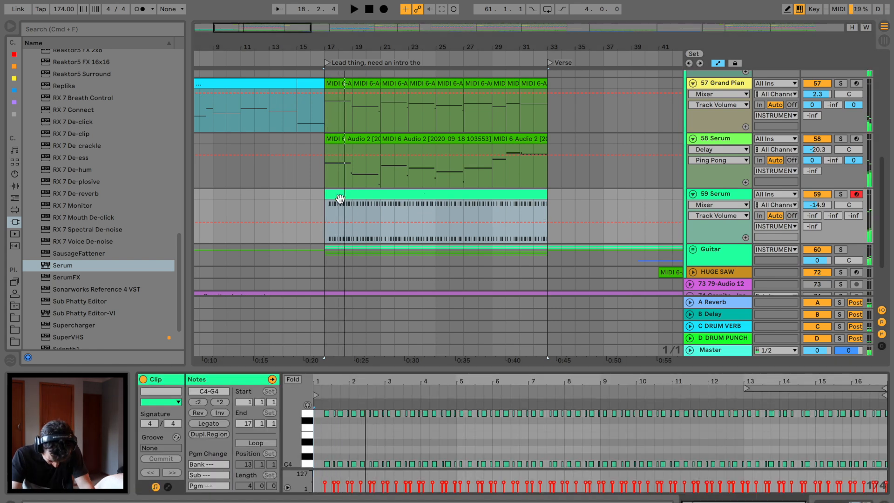
left_click(841, 194)
key("space")
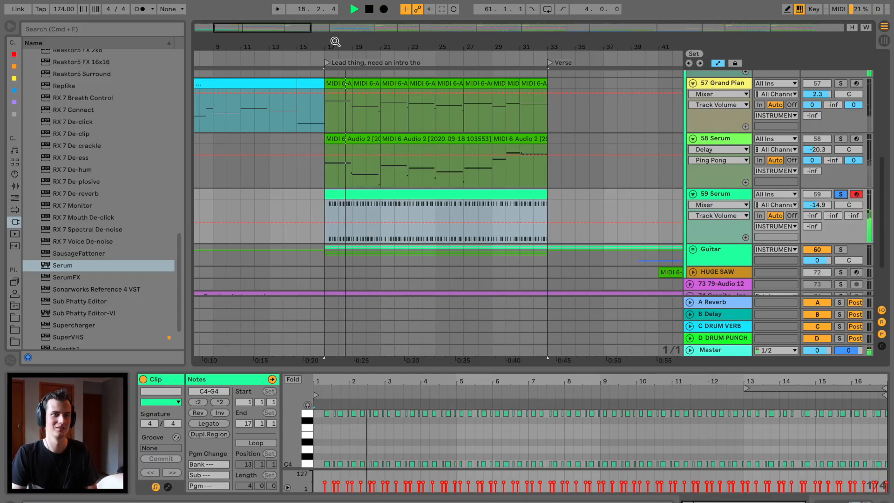
left_click_drag(334, 41, 335, 68)
key("space")
Step: Replace the first two bars of the 59 Serum clip with the segment split out from bars 19 to 21
left_click(424, 207)
key("super+e")
left_click(418, 195)
key("Delete")
left_click(559, 207)
left_click_drag(528, 198, 405, 205)
Step: Shift all notes in the two-bar clip so the first pair starts on the downbeat, and lengthen the first C4 note
key("space")
left_click_drag(355, 375, 341, 224)
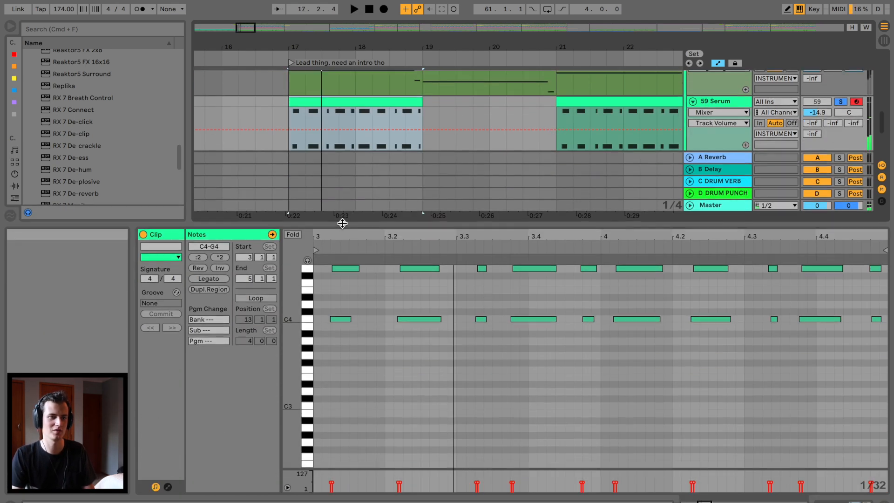
key("super+a")
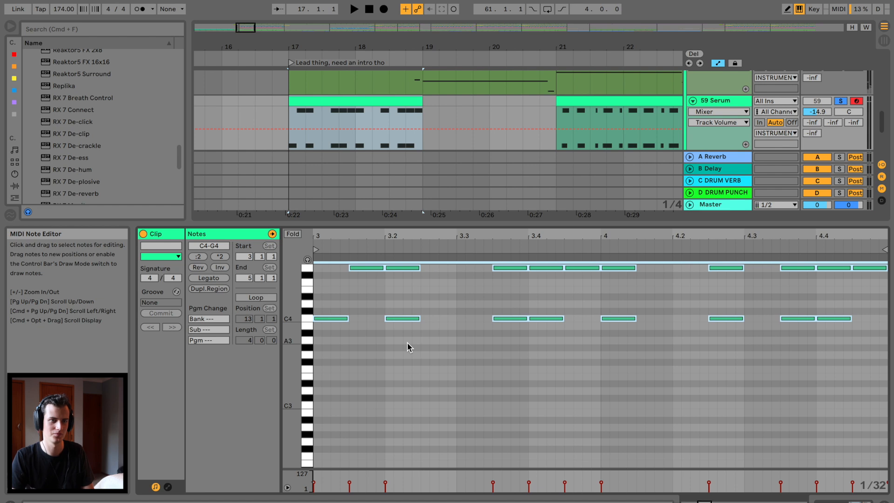
left_click(759, 269)
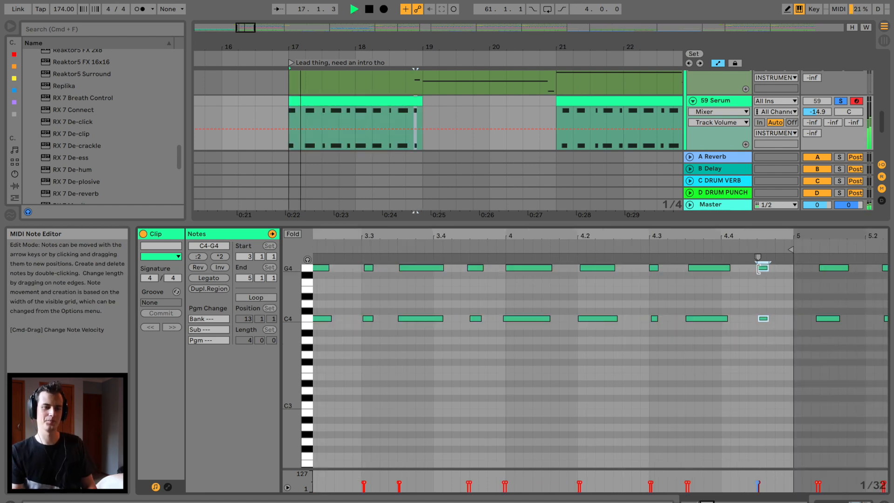
scroll(465, 323, "left", 6)
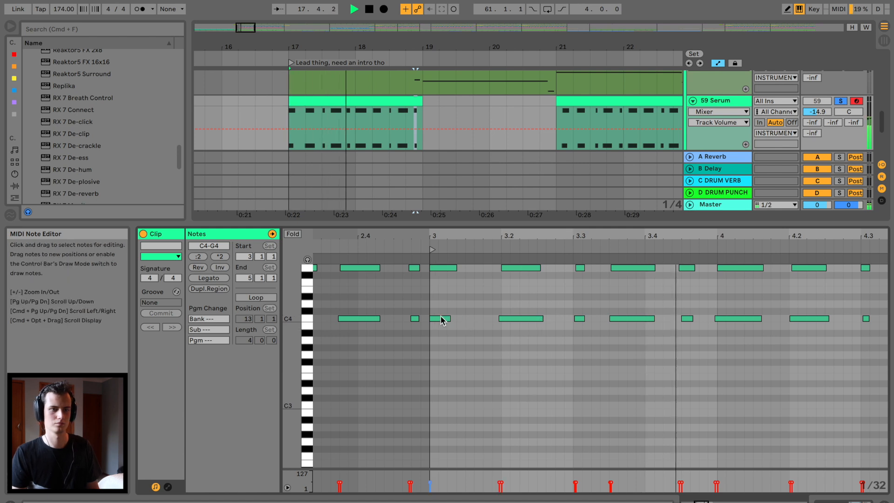
left_click_drag(449, 318, 455, 319)
key("space")
Step: Duplicate the two-bar 59 Serum clip to fill bars 17 to 33 and consolidate the copies into one clip
left_click_drag(445, 47, 445, 21)
left_click_drag(501, 223, 509, 368)
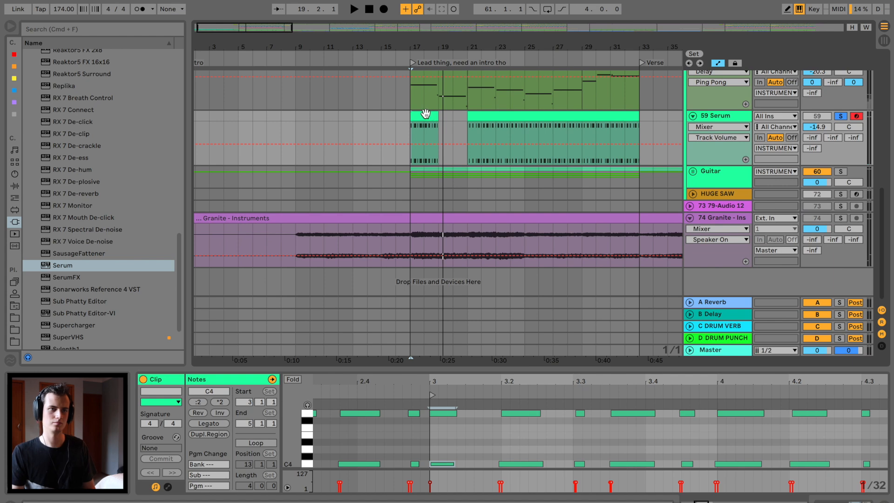
left_click(424, 115)
key("super+d")
key("super+d")
key("super+d")
key("super+d")
key("super+d")
key("super+d")
key("super+d")
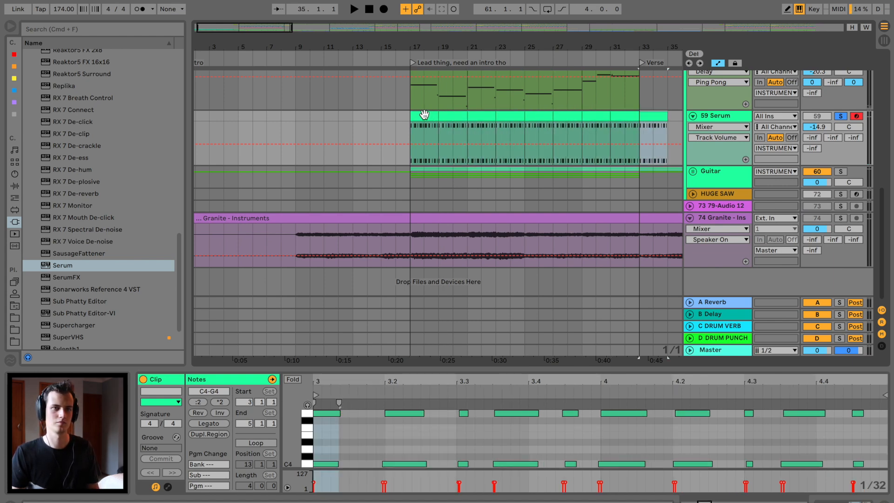
left_click(423, 114, "shift")
key("super+j")
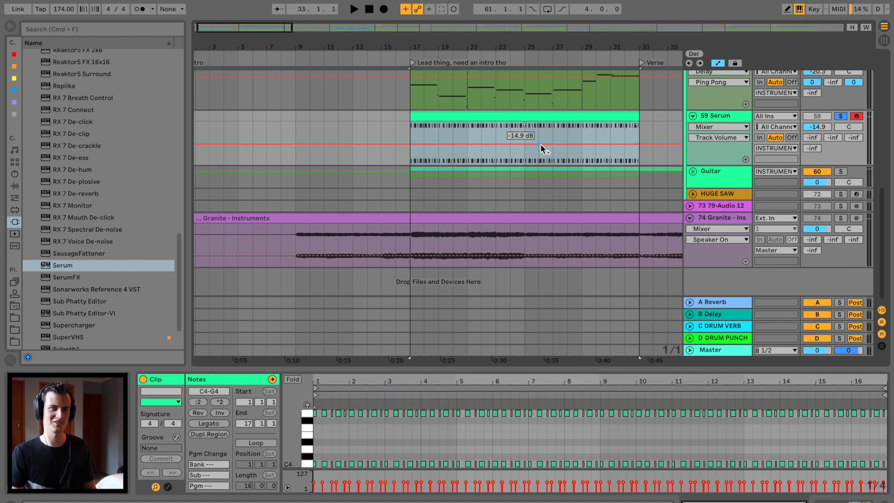
Step: Consolidate the three 58 Serum clips into one and select it together with the 59 Serum clip for combined note editing
scroll(541, 144, "up", 3)
left_click(433, 107)
left_click(596, 105, "shift")
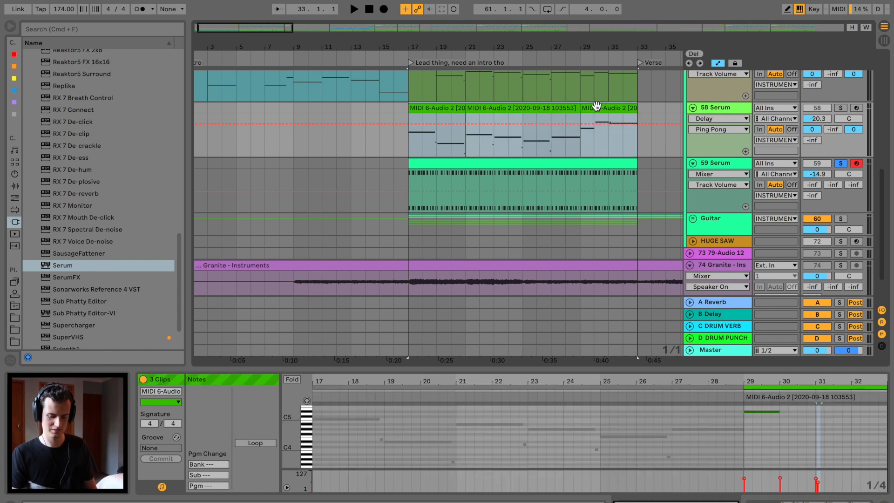
key("super+j")
left_click(489, 169, "shift")
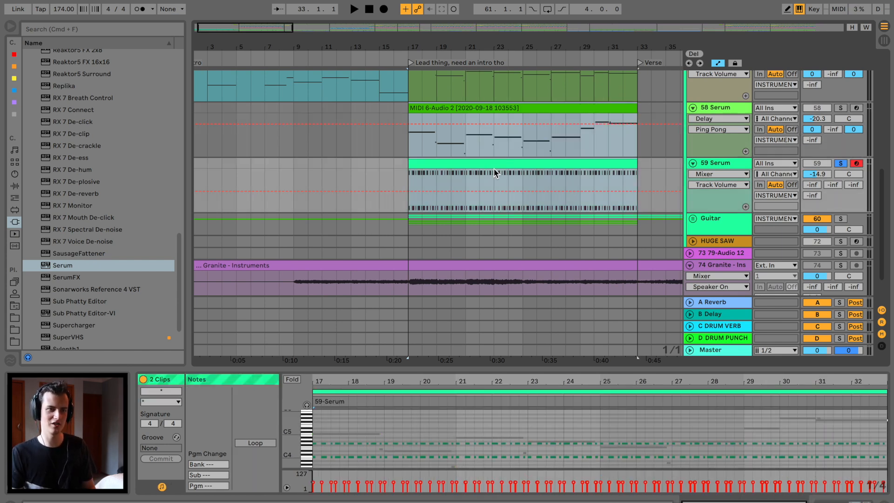
Step: Transpose the 59 Serum notes in bars 19 and 20 down nine semitones to A#3 and D#3
left_click_drag(529, 371, 500, 211)
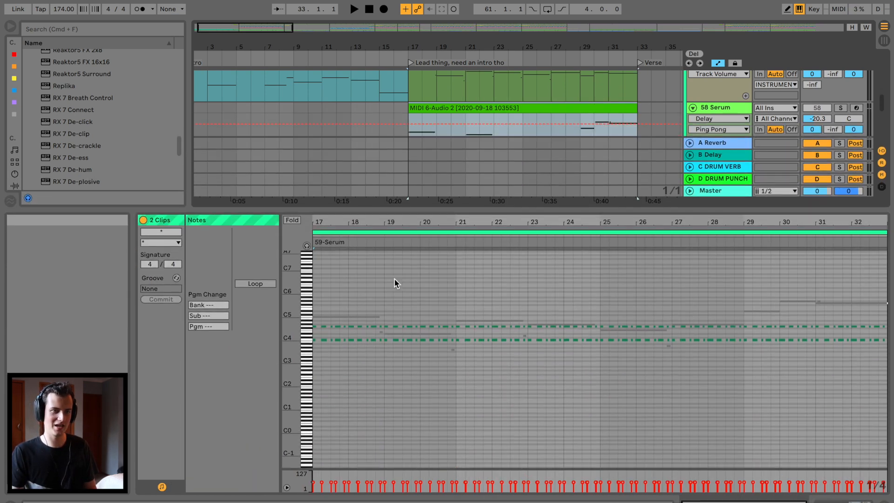
left_click_drag(290, 352, 317, 349)
left_click(382, 308)
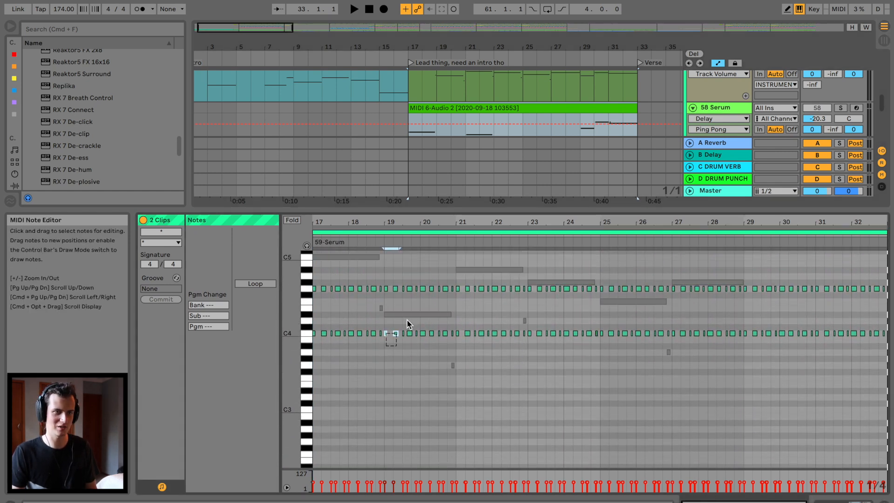
scroll(433, 337, "up", 2)
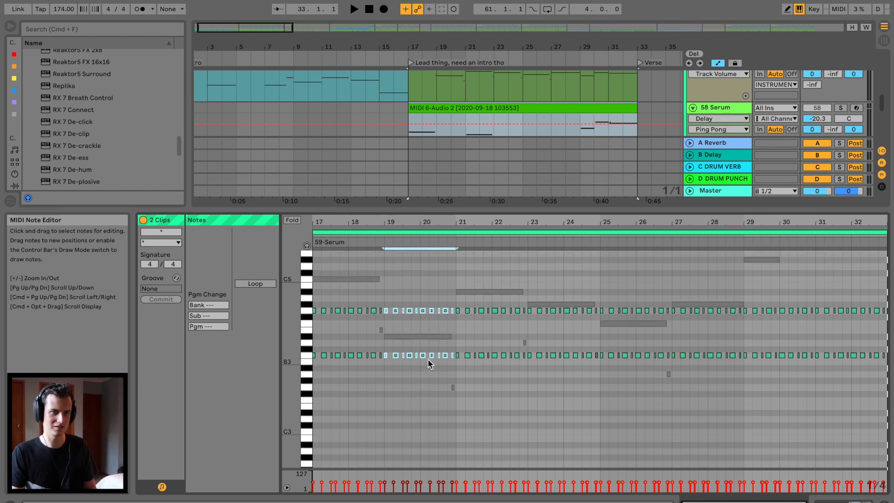
key("Down")
key("Down")
key("Down")
key("Down")
key("Down")
key("Down")
key("Down")
key("Down")
key("space")
key("Down")
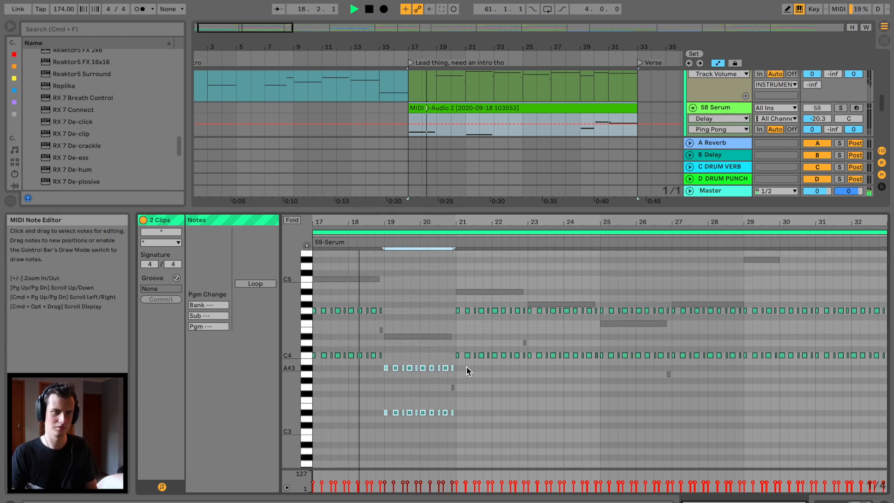
Step: Transpose the 59 Serum notes in bars 21 and 22 down two semitones to F4 and A#3
mouse_move(461, 365)
left_mouse_down()
mouse_move(522, 284)
mouse_move(498, 367)
mouse_move(456, 375)
left_mouse_up()
key("Down")
key("Down")
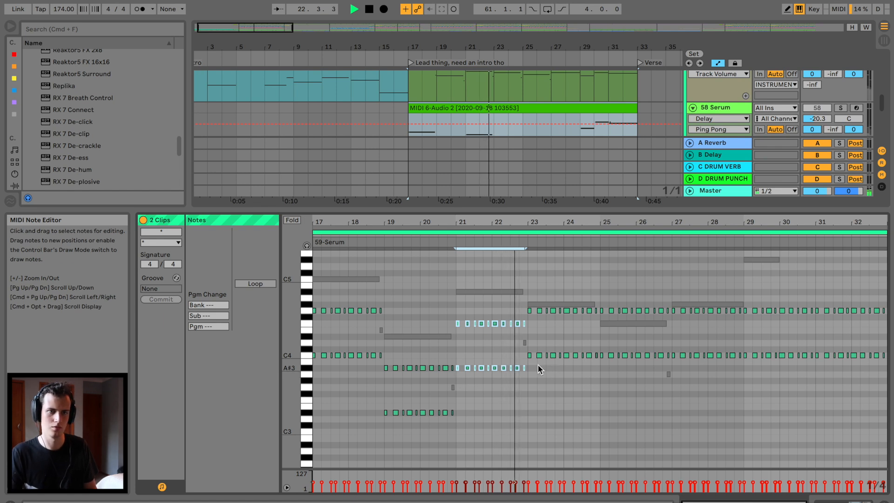
Step: Transpose the 59 Serum notes in bars 23 and 24 down four semitones to D#4 and G#3
left_click_drag(527, 365, 596, 295)
key("Down")
key("Down")
key("Down")
key("Down")
key("space")
Step: Transpose the 59 Serum notes in bars 25 and 26 down seven semitones to C4 and F3
left_click_drag(600, 290, 671, 362)
key("Down")
key("Down")
key("Down")
key("Down")
key("Down")
key("Down")
key("Down")
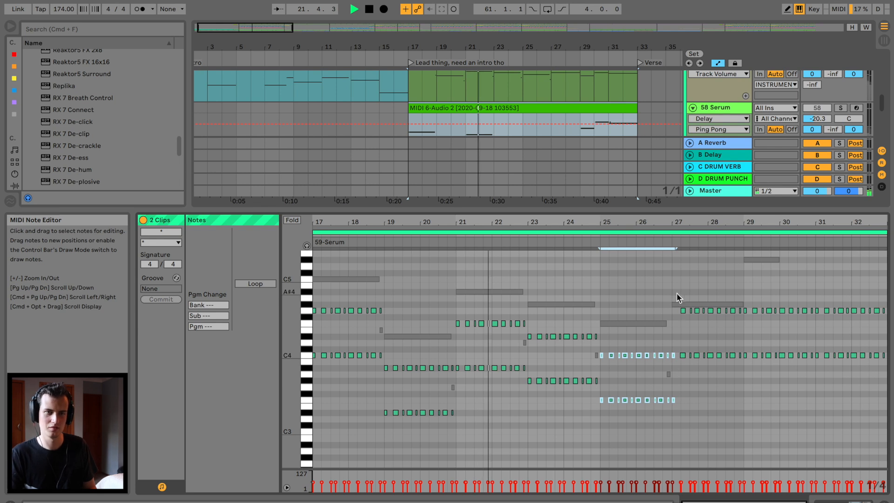
Step: Raise the stray first note pair of bar 27 back up seven semitones, level with the rest of that bar
left_click_drag(675, 286, 743, 385)
left_click_drag(745, 386, 681, 323)
left_click_drag(811, 220, 866, 266)
left_click_drag(572, 419, 570, 347)
key("Up")
key("Up")
key("Up")
key("Up")
key("Up")
key("Up")
key("Up")
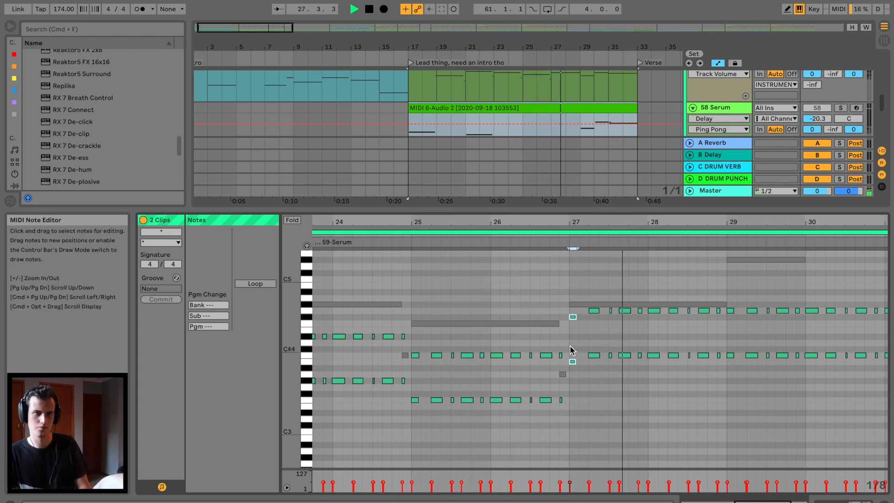
Step: Transpose the 59 Serum notes in bars 27 and 28 down four semitones to D#4 and G#3
left_click_drag(717, 292, 717, 293)
key("Down")
key("Down")
key("Down")
key("Down")
key("space")
Step: Transpose the 59 Serum notes in bar 29 down nine semitones to A#3 and D#3
scroll(718, 289, "right", 5)
scroll(718, 300, "up", 2)
left_click_drag(572, 338, 649, 409)
key("Down")
key("Down")
key("Down")
key("Down")
key("Down")
key("Down")
key("Down")
key("Down")
key("Down")
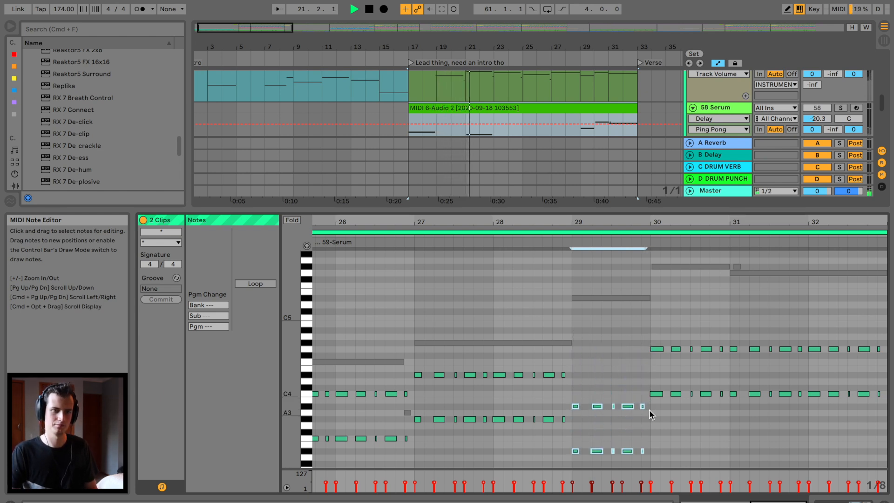
Step: Transpose the 59 Serum notes in bar 30 down four semitones to D#4 and G#3
scroll(649, 410, "up", 3)
left_click_drag(649, 338, 728, 439)
key("Down")
key("Down")
key("Down")
key("Down")
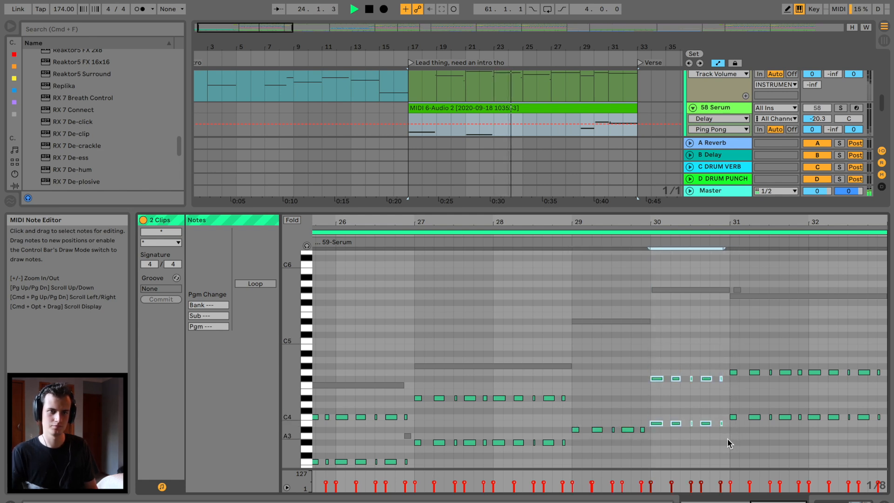
Step: Transpose the 59 Serum notes in bars 31 and 32 down five semitones to D4 and G3
left_click_drag(731, 331, 889, 429)
key("Down")
key("Down")
key("Down")
key("Down")
key("Down")
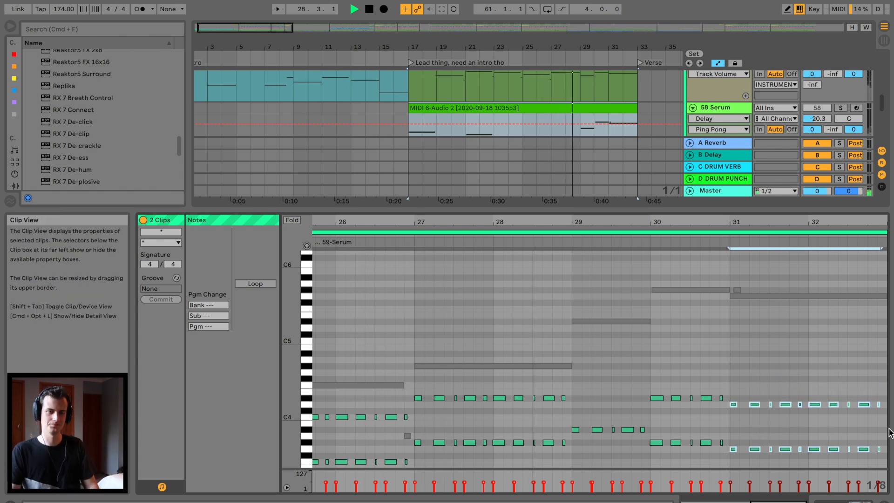
Step: Review the transposed 59 Serum pattern across bars 17 to 33 during playback
scroll(779, 334, "down", 3)
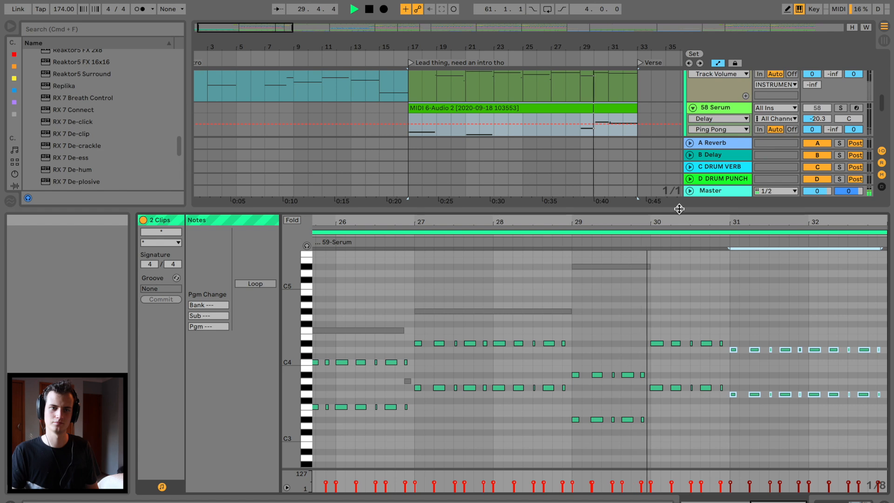
scroll(440, 298, "left", 10)
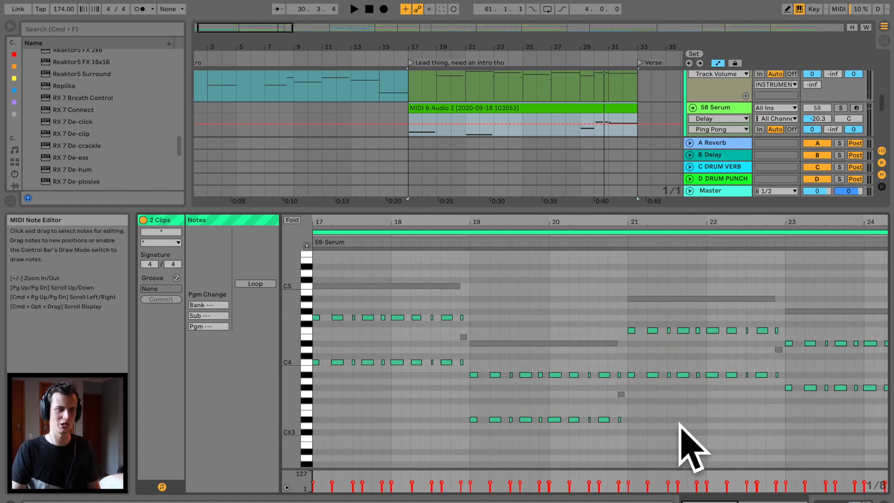
scroll(606, 102, "up", 3)
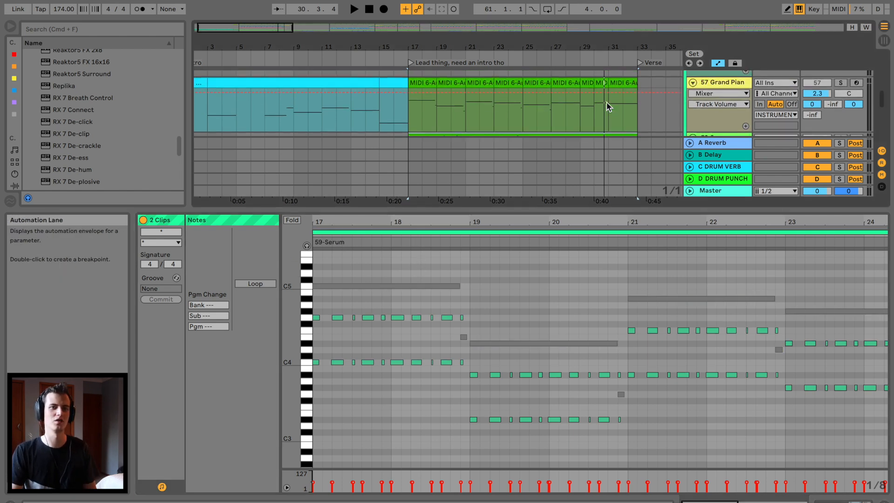
left_click_drag(663, 211, 684, 441)
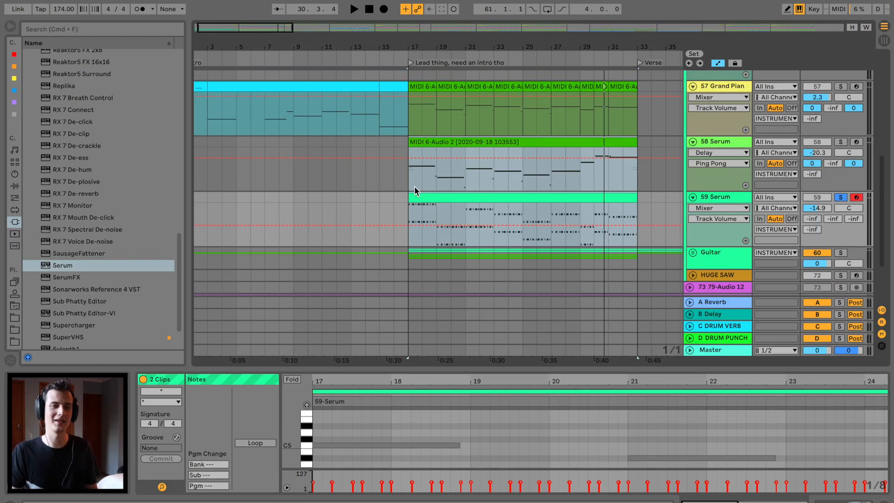
Step: Open the Serum instrument on track 59 to examine its oscillator patch, and close it again
left_click(393, 202)
left_click(739, 195)
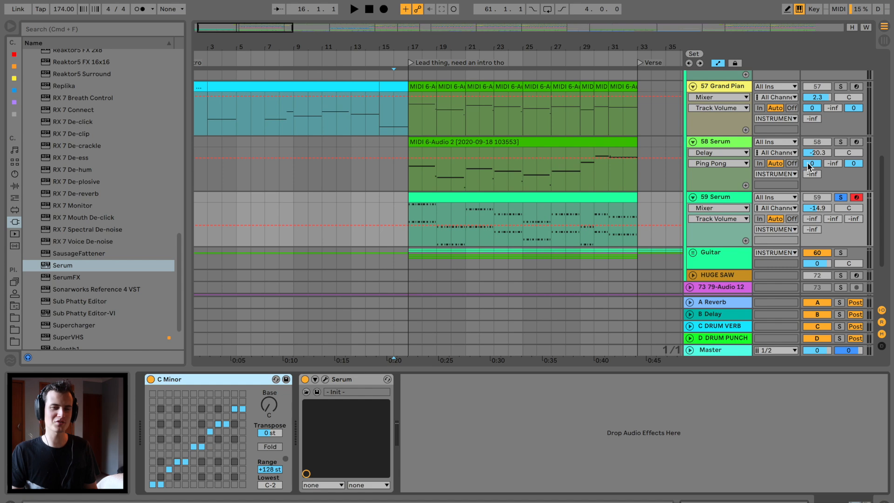
left_click(325, 379)
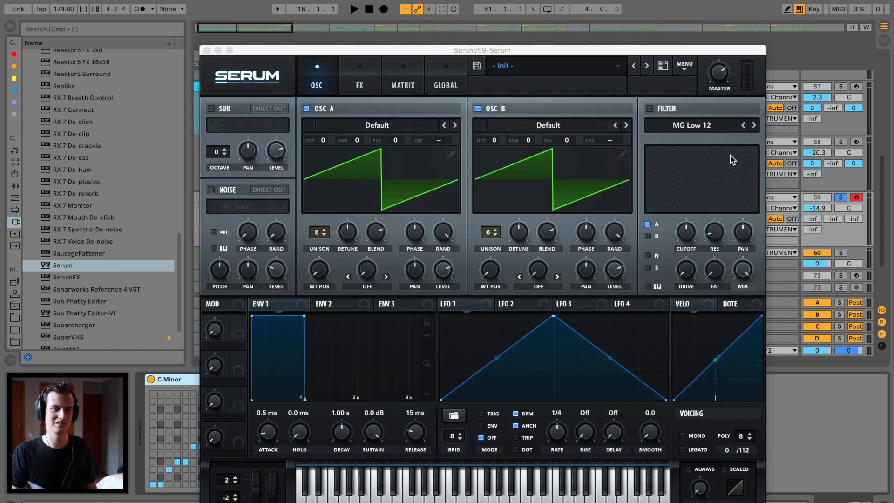
left_click(207, 51)
Step: Unsolo the 59 Serum track and, during full playback, set its volume to -17.2 dB and its Reverb send to -5.6 dB
left_click(841, 197)
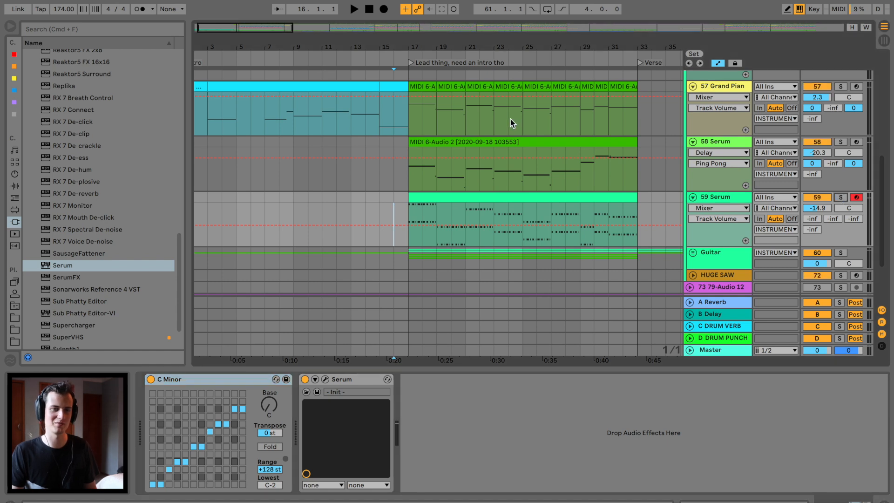
left_click(360, 59)
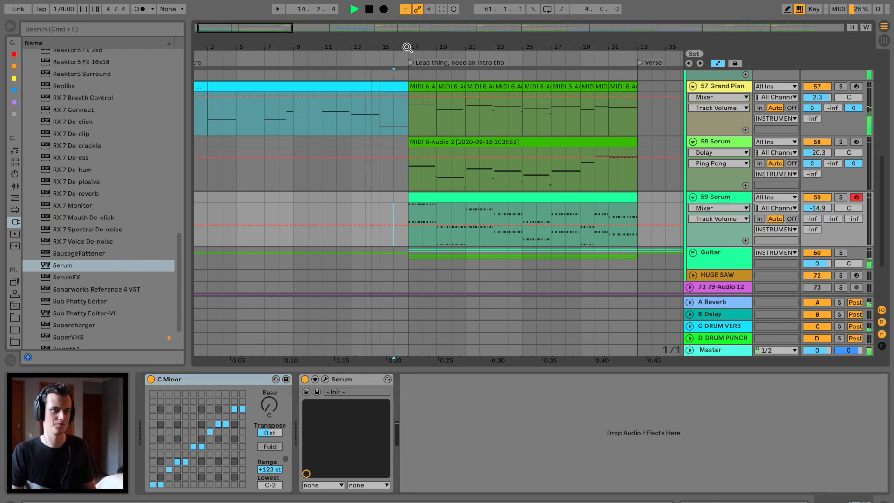
left_click_drag(407, 47, 407, 35)
mouse_move(812, 222)
left_mouse_down()
mouse_move(806, 228)
mouse_move(817, 206)
left_mouse_up()
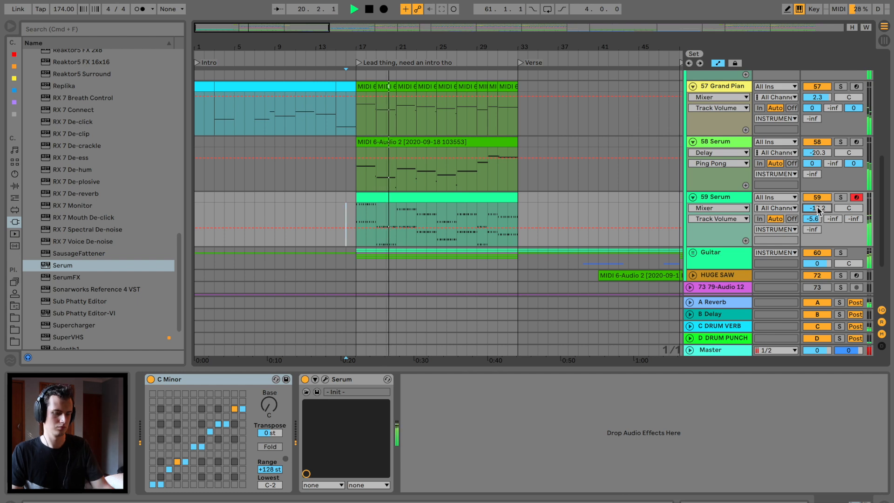
scroll(511, 173, "up", 2)
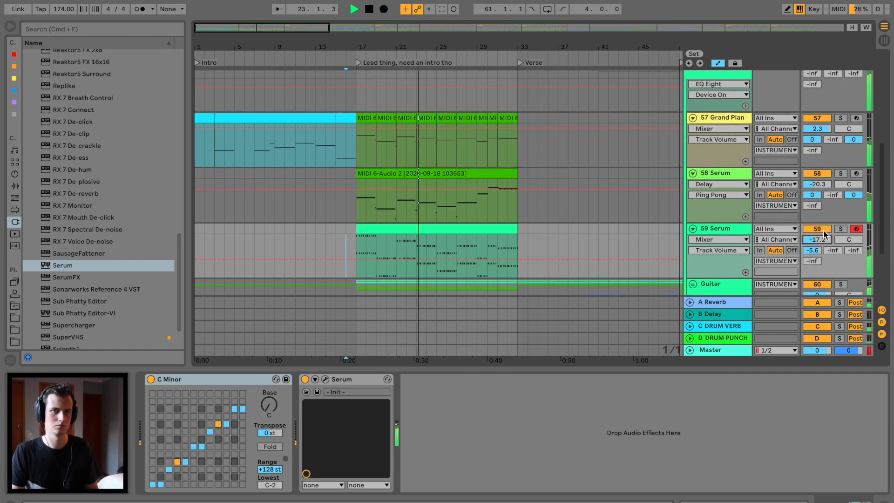
Step: Add an EQ Eight after Serum on the 59 Serum track
left_click(15, 187)
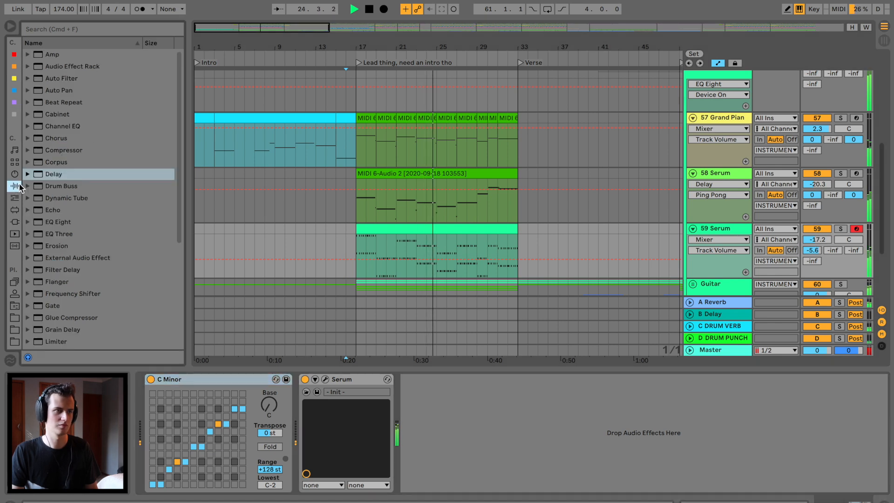
left_click_drag(57, 221, 583, 433)
Step: Add a low cut and a -7.07 dB high shelf at 4.74 kHz in the EQ Eight, and set the track volume to -13.5 dB
left_click(452, 475)
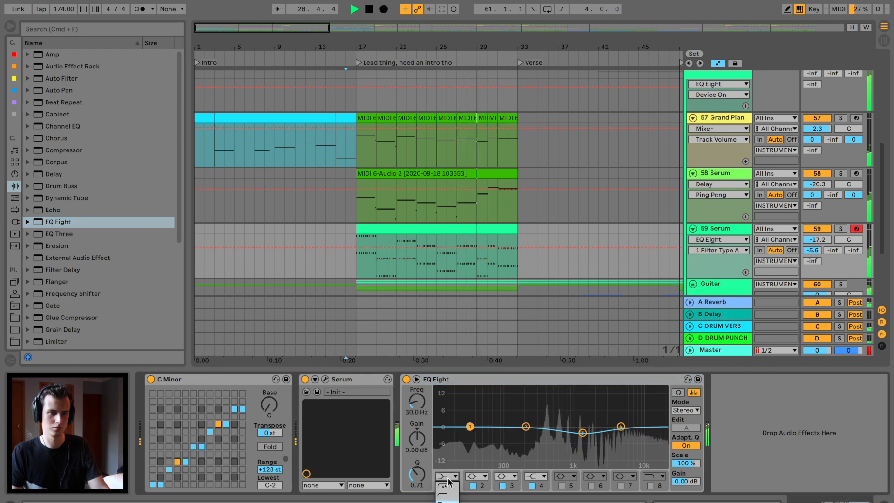
left_click(445, 488)
left_click_drag(512, 447, 515, 448)
left_click_drag(621, 427, 620, 427)
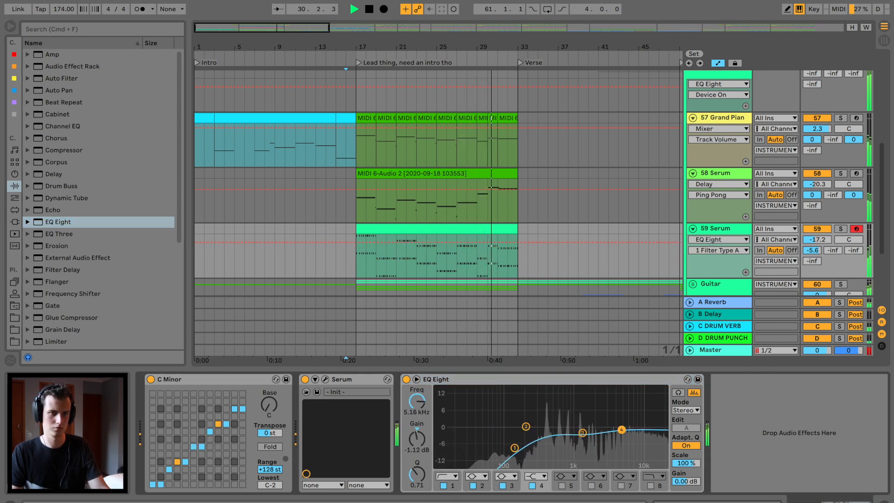
left_click_drag(816, 239, 815, 236)
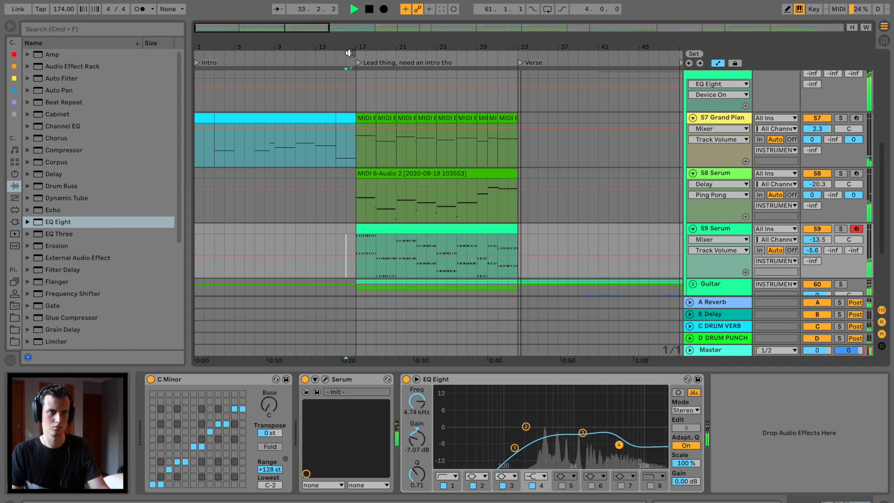
Step: Set the 59 Serum volume to -14.6 dB and copy its lead-section clip to the Synth section at bar 65
left_click(350, 53)
left_click(360, 222)
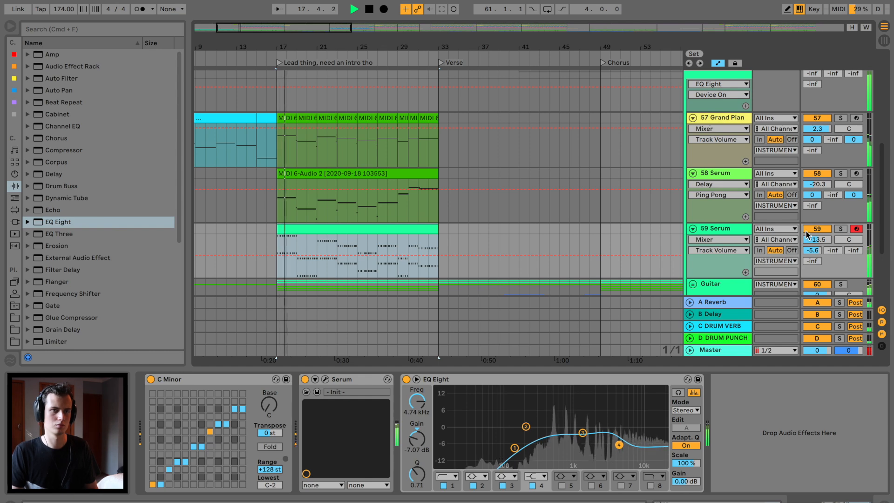
left_click_drag(425, 48, 422, 18)
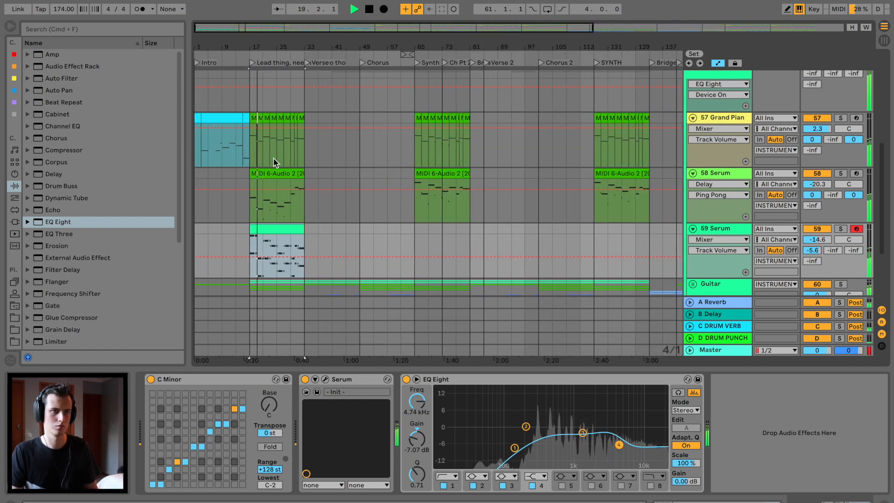
scroll(419, 235, "right", 10)
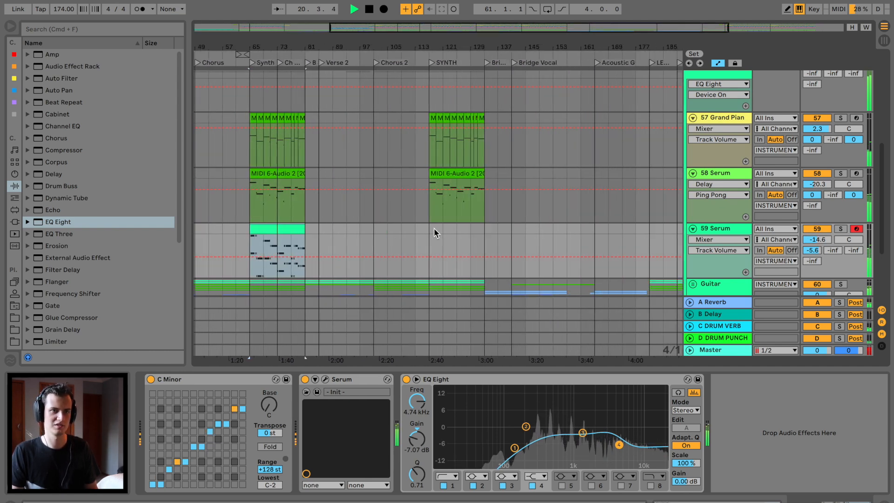
left_click(599, 225)
scroll(589, 227, "left", 5)
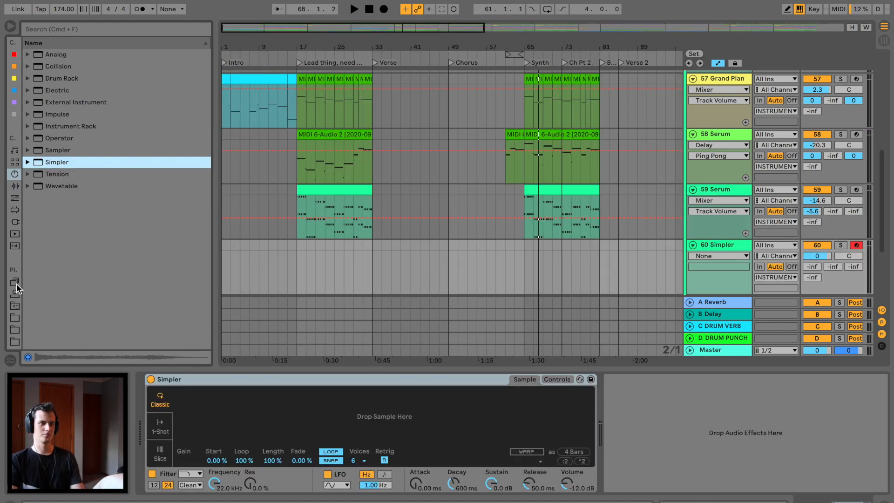
Step: Audition the vocal chop one-shots, load Antidote_JoS_VocalChops_19_G.wav into the Simpler on track 60, and set its transposition to +7 st
left_click(16, 314)
scroll(91, 255, "down", 3)
left_click(150, 269)
left_click(161, 284)
left_click(166, 308)
left_click(173, 296)
left_click(136, 285)
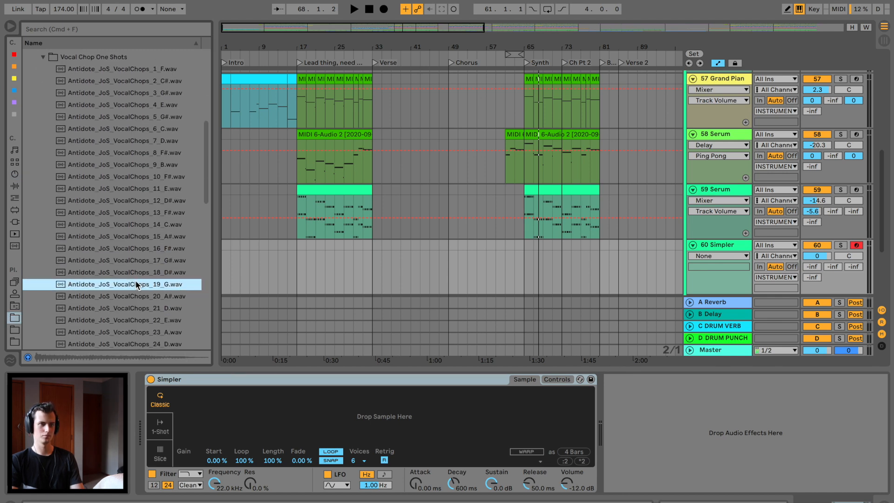
left_click_drag(373, 416, 370, 411)
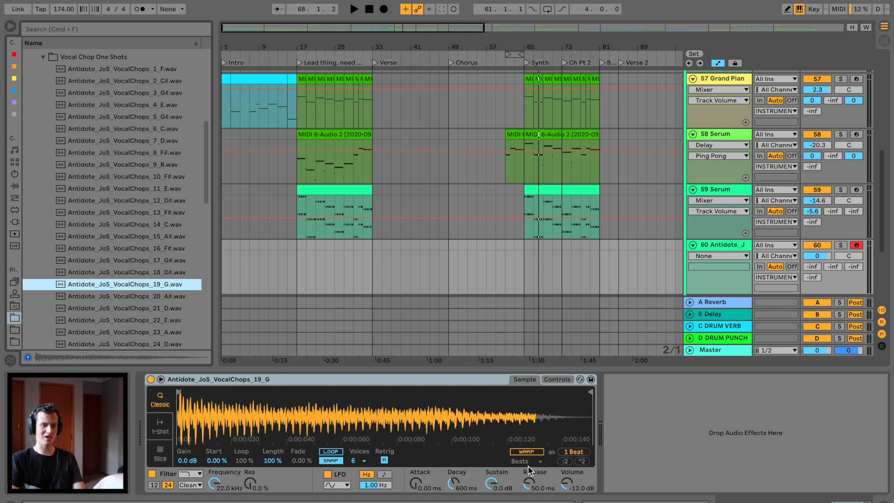
left_click(557, 380)
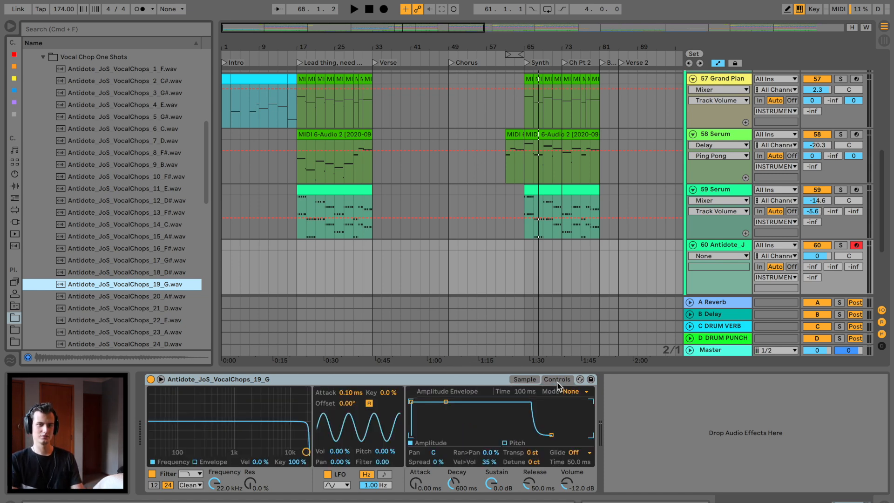
left_click_drag(543, 452, 543, 435)
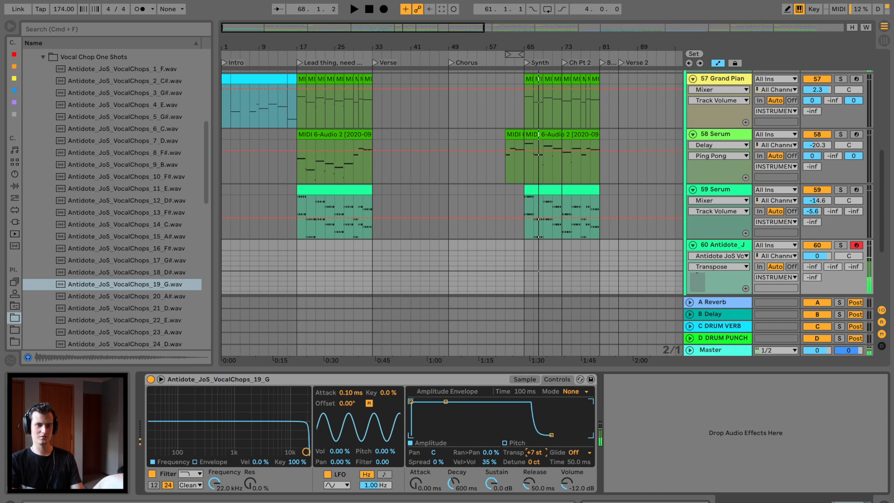
left_click(524, 379)
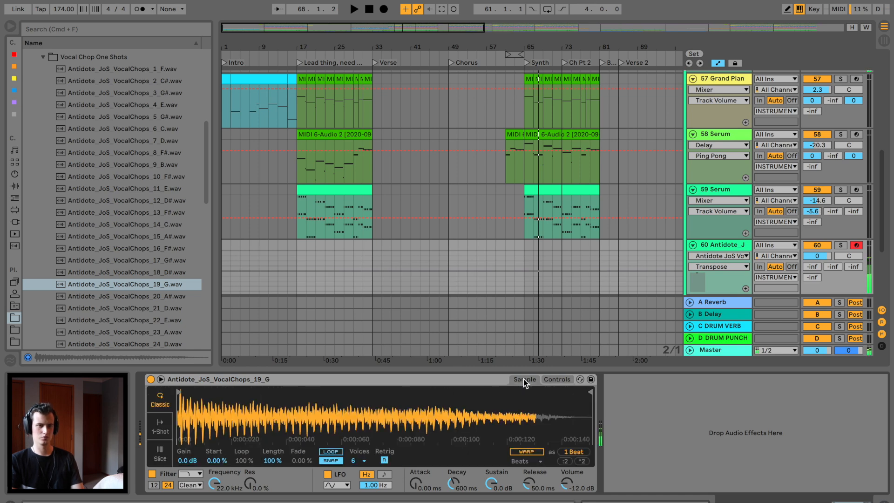
Step: Copy the 58 Serum lead clip at bars 17 to 33 onto track 60, solo that track and play it
left_click(326, 192)
left_click_drag(334, 135, 343, 255)
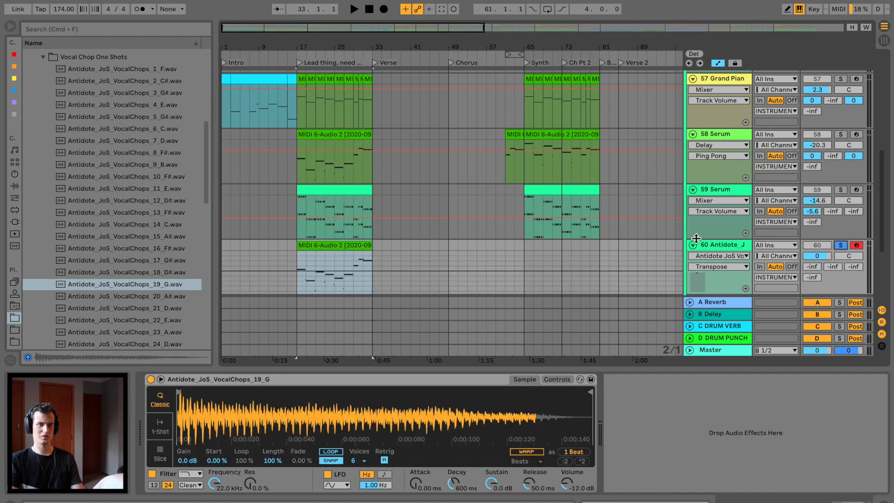
key("space")
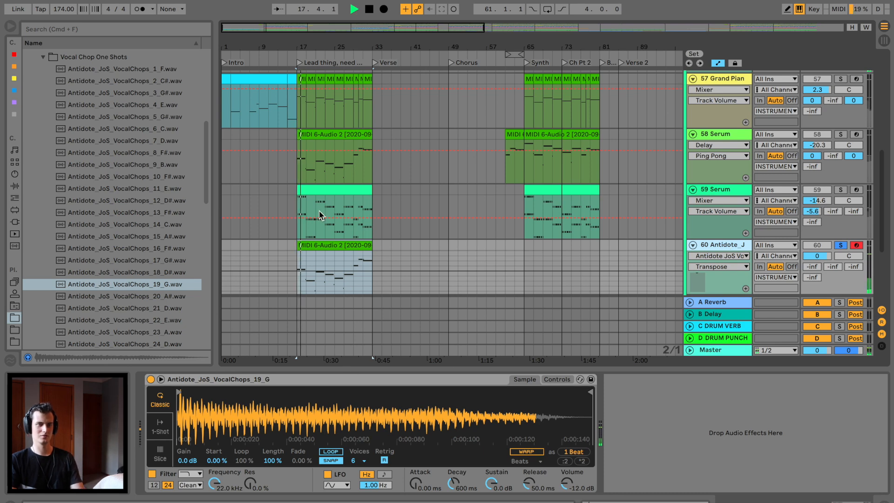
Step: Enable looping and disable Snap in the Simpler, and trim the vocal sample at both its start and end
left_click(330, 451)
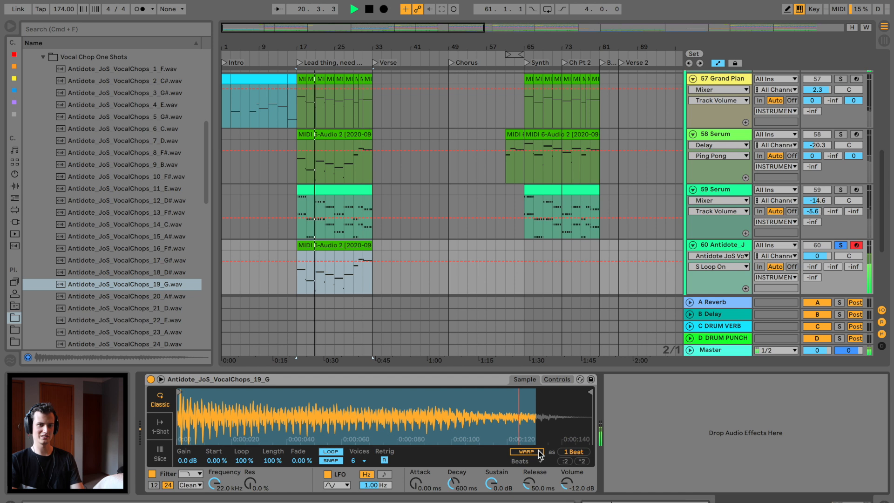
left_click(330, 460)
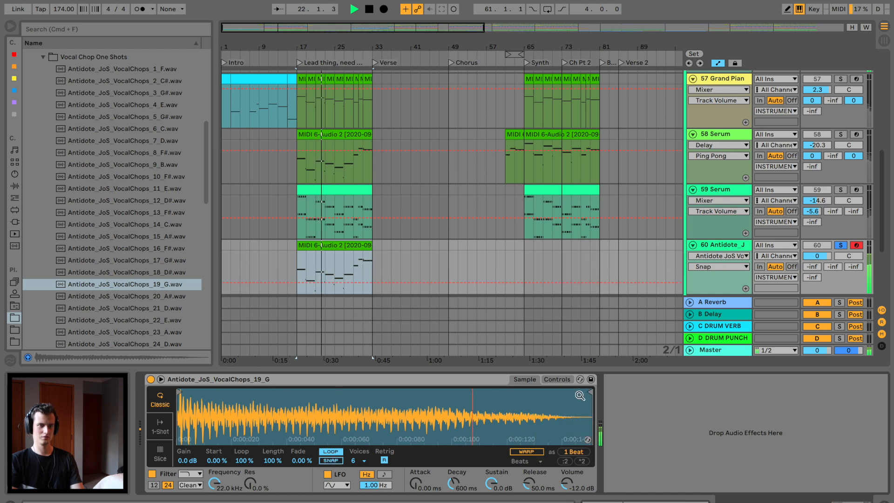
left_click_drag(589, 394, 462, 394)
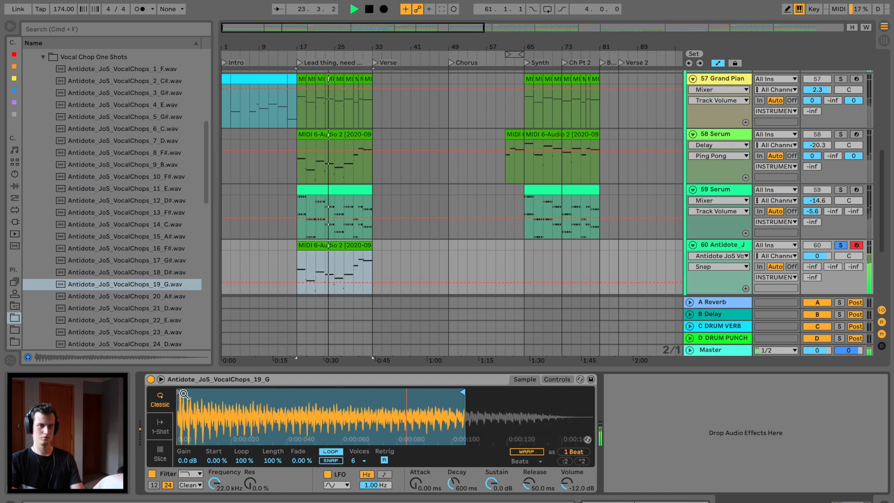
left_click_drag(184, 393, 228, 393)
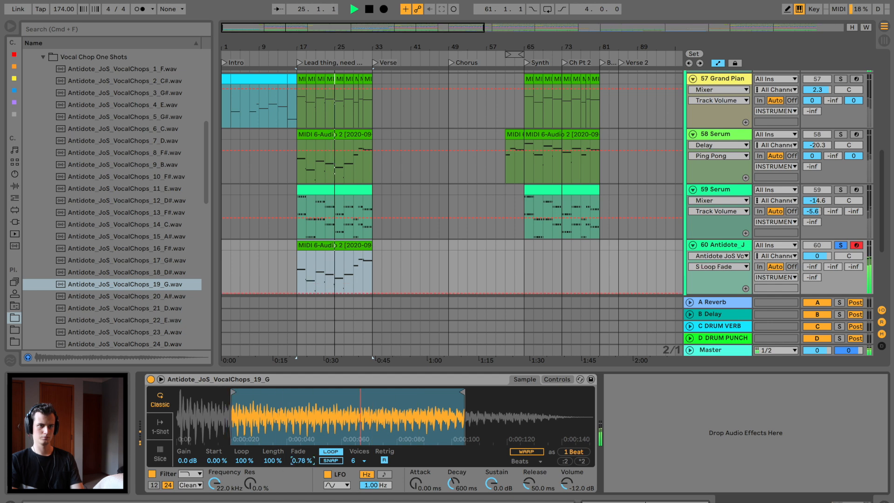
Step: Set the Simpler's Loop to 89.1 % and its Fade to 100 %, and replay the lead section
left_click(267, 461)
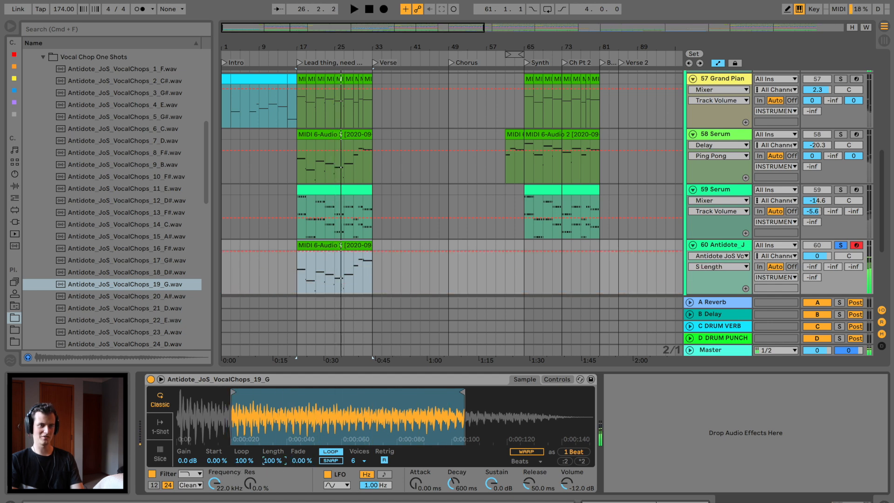
mouse_move(242, 460)
left_mouse_down()
mouse_move(239, 484)
mouse_move(237, 466)
left_mouse_up()
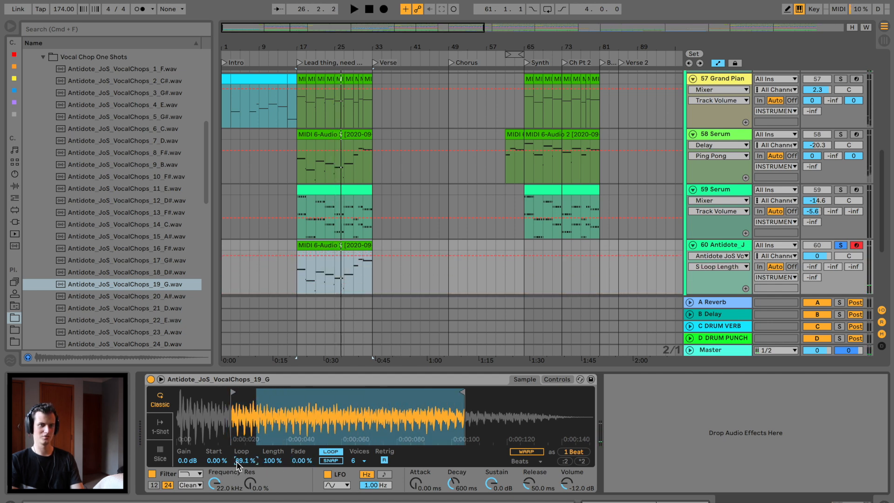
left_click_drag(294, 463, 294, 445)
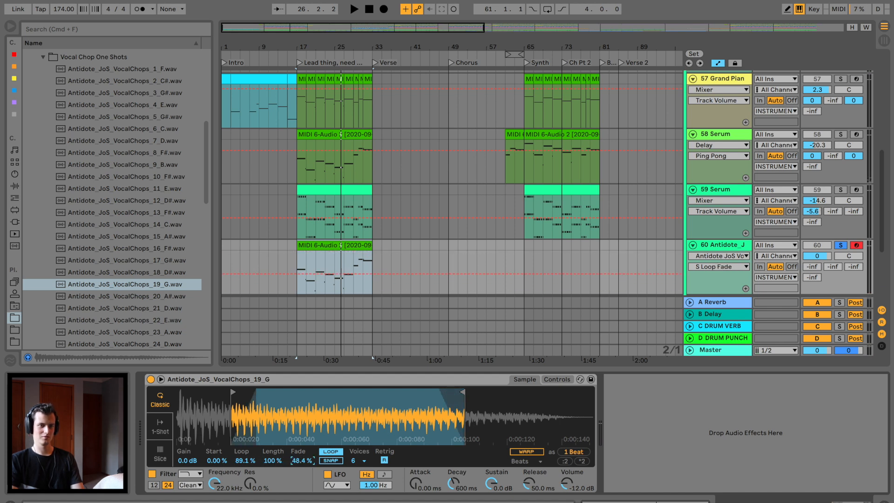
key("space")
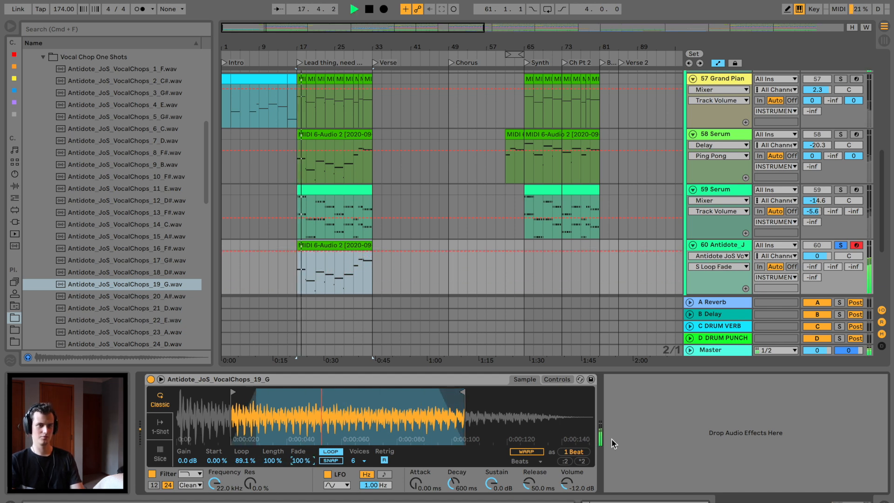
Step: Transpose all notes in the track 60 clip down three octaves, restarting playback to check the pitch
double_click(339, 245)
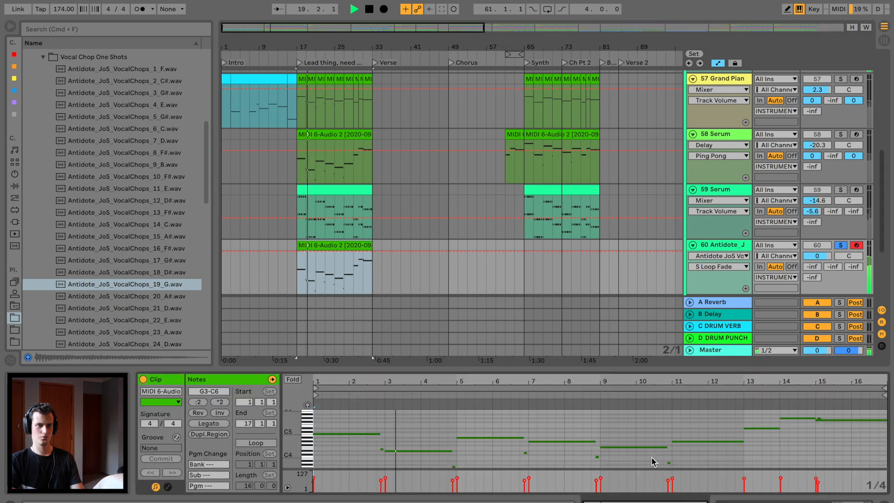
key("shift+Down")
key("shift+Down")
key("shift+Down")
key("space")
key("space")
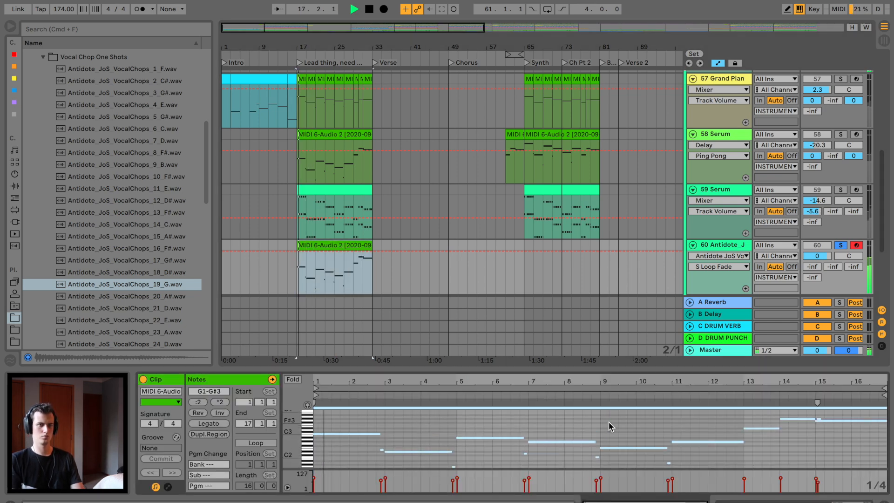
key("space")
key("space")
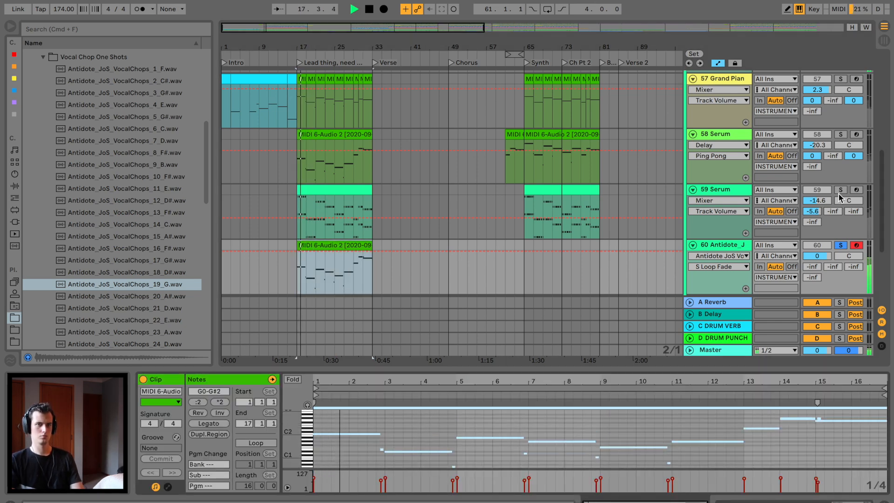
Step: Move the Simpler's start marker back to near the sample's beginning and set Loop to 51.6 %
key("shift+Tab")
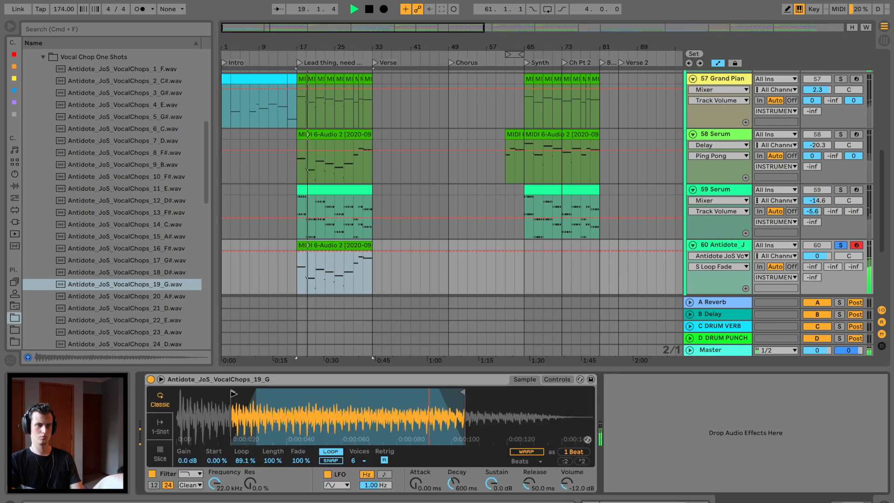
left_click(296, 458)
left_click_drag(255, 463, 228, 468)
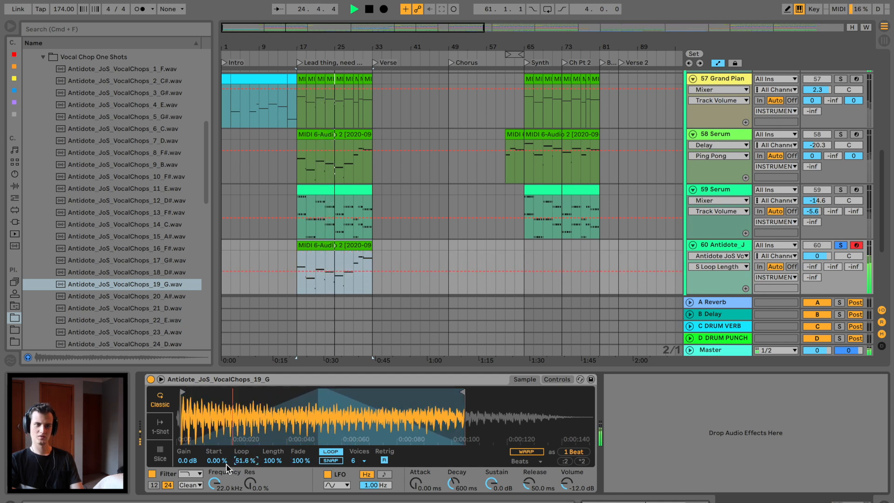
key("space")
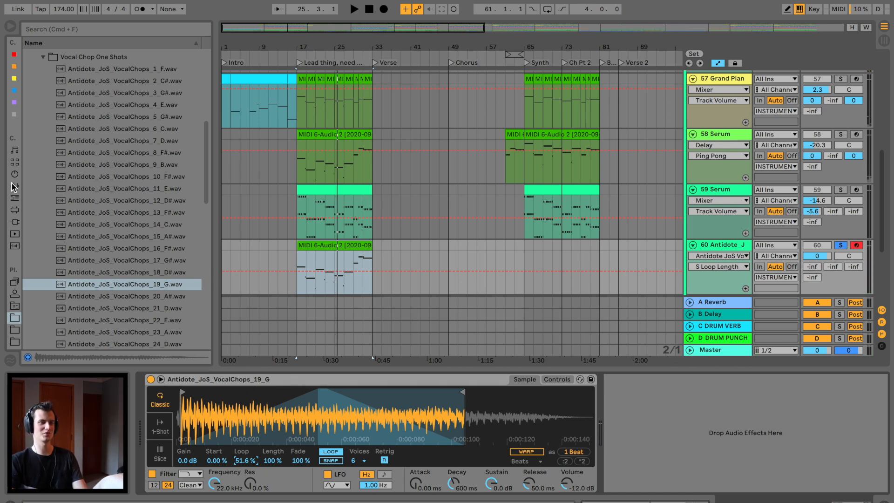
Step: Add the Max for Live Spectral Blur effect after the Simpler on track 60 and play the section
left_click(15, 223)
left_click(14, 210)
scroll(107, 228, "down", 15)
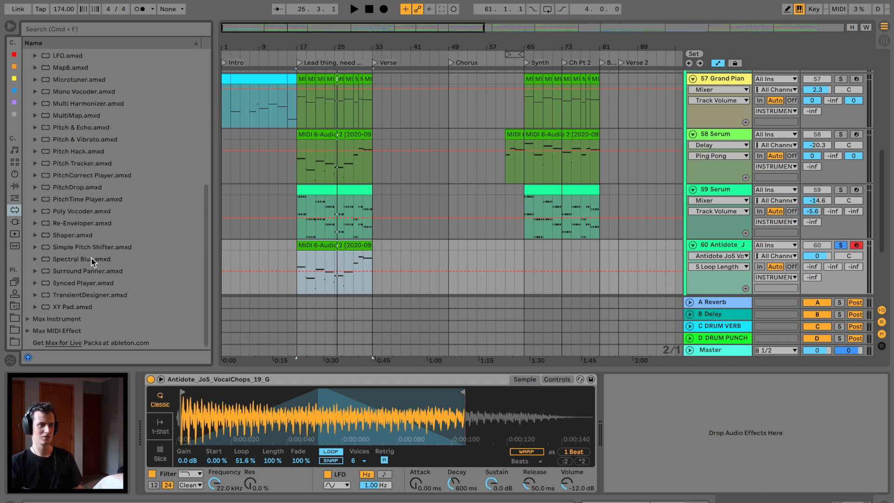
left_click(94, 259)
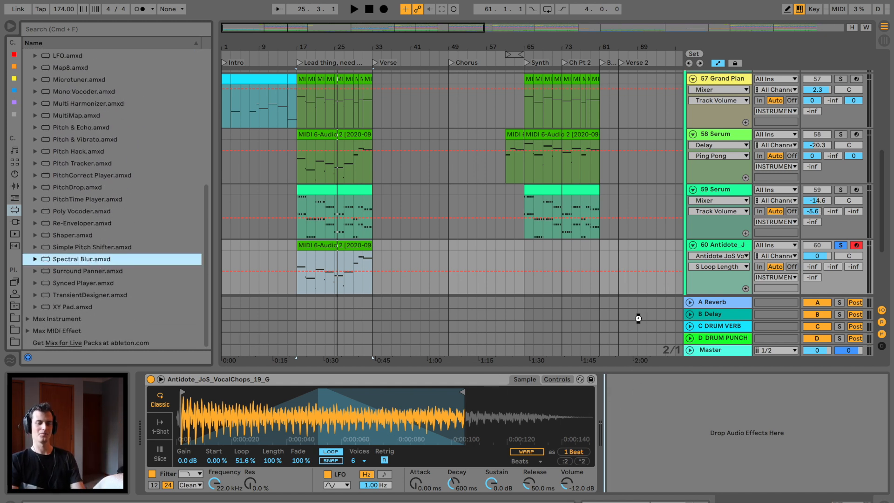
key("space")
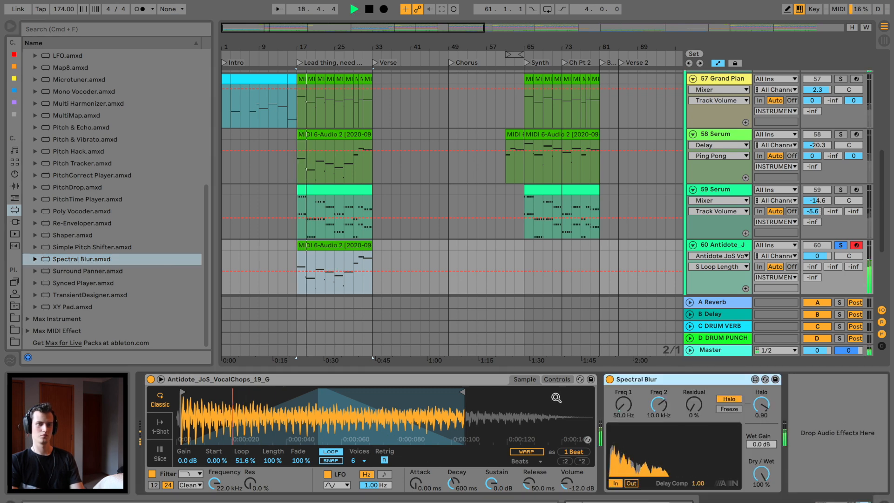
Step: Set the Simpler's transposition to +5 st and raise all notes in the track 60 clip by one octave
left_click(558, 380)
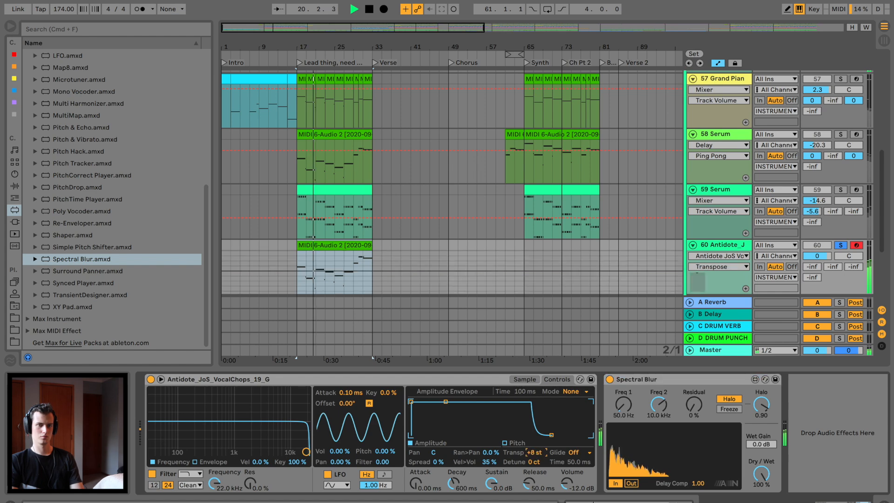
left_click_drag(535, 452, 535, 464)
double_click(315, 242)
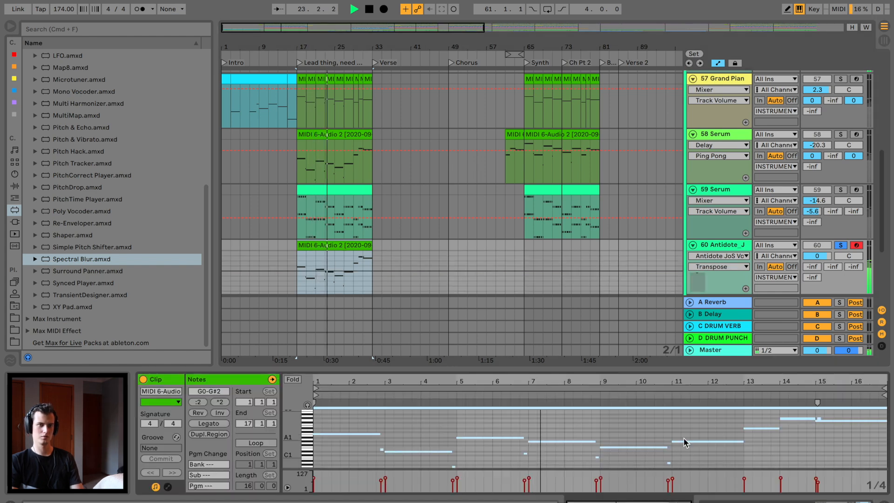
key("space")
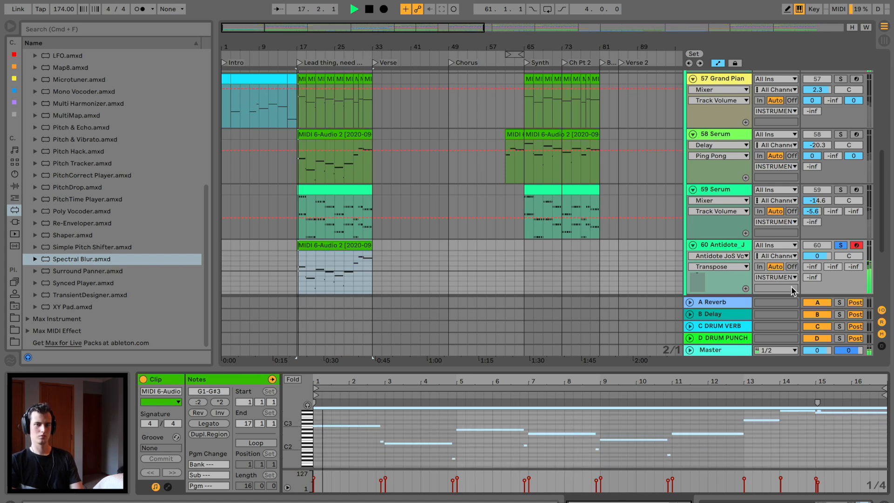
key("shift+Tab")
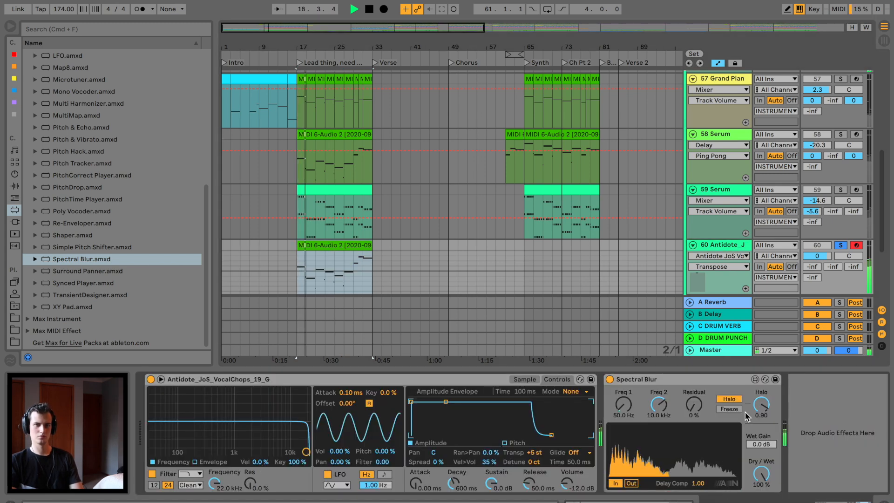
Step: Set the Spectral Blur's Halo on track 60 to 0.52 while listening, and stop playback
left_click_drag(755, 418, 756, 447)
left_click_drag(766, 410, 766, 405)
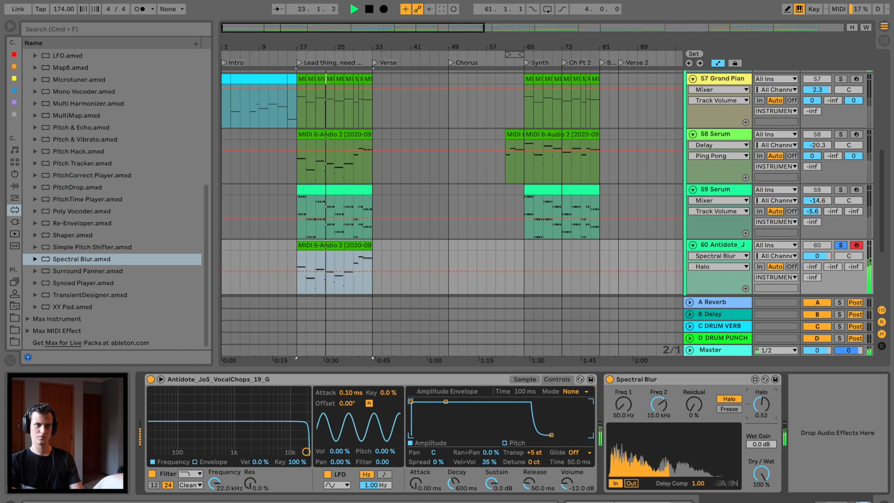
key("space")
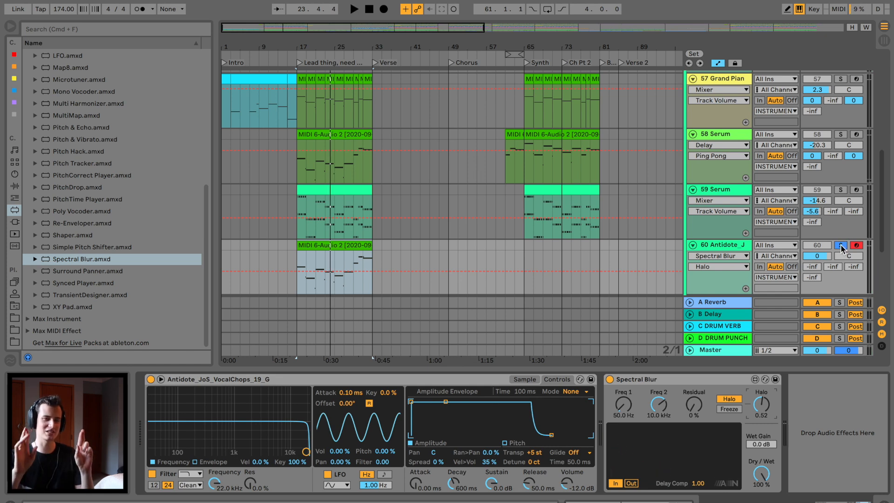
Step: Unsolo track 60, play the lead section in the full mix and set the track's volume to -0.6 dB
left_click(841, 245)
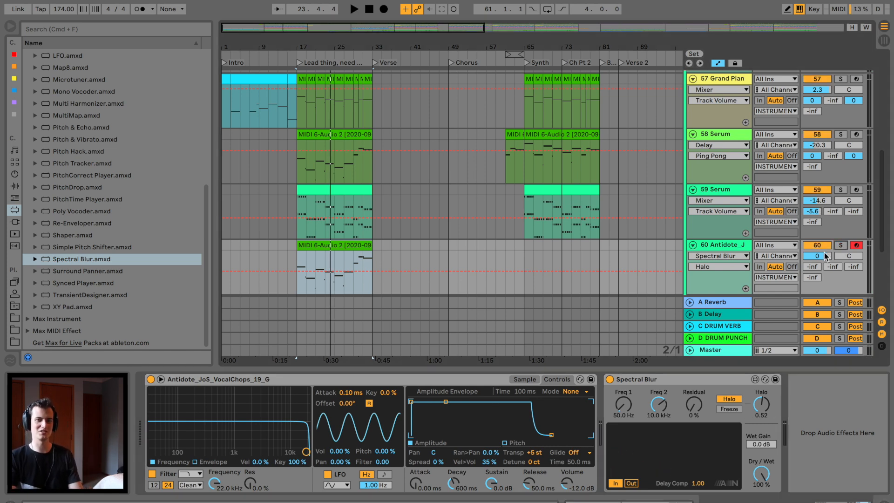
key("space")
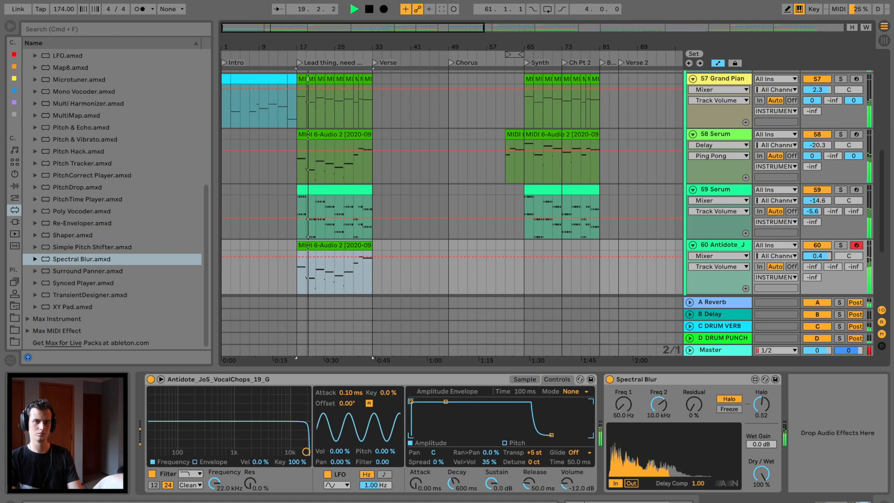
left_click_drag(817, 256, 817, 257)
Step: Copy the two sidechain Compressors, keyed by Snare 2.0 and KICK, from Serum track 58 to the end of track 60's device chain
left_click(713, 134)
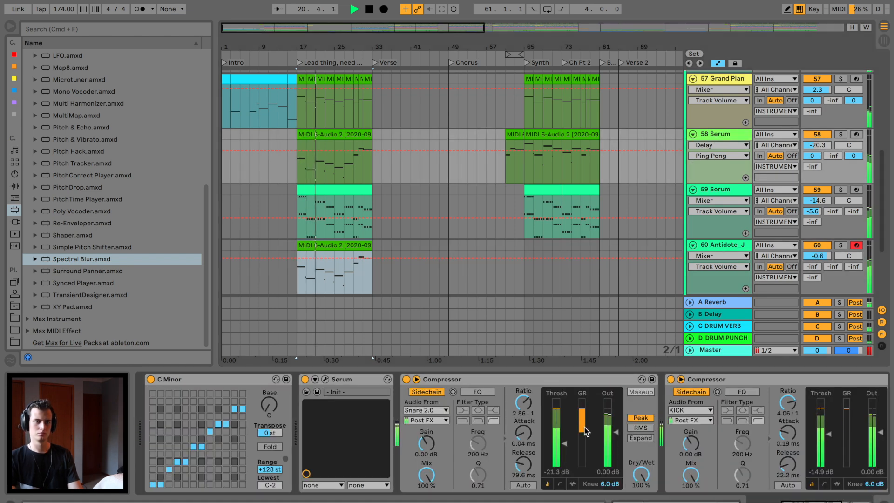
left_click(589, 382)
left_click(772, 381, "shift")
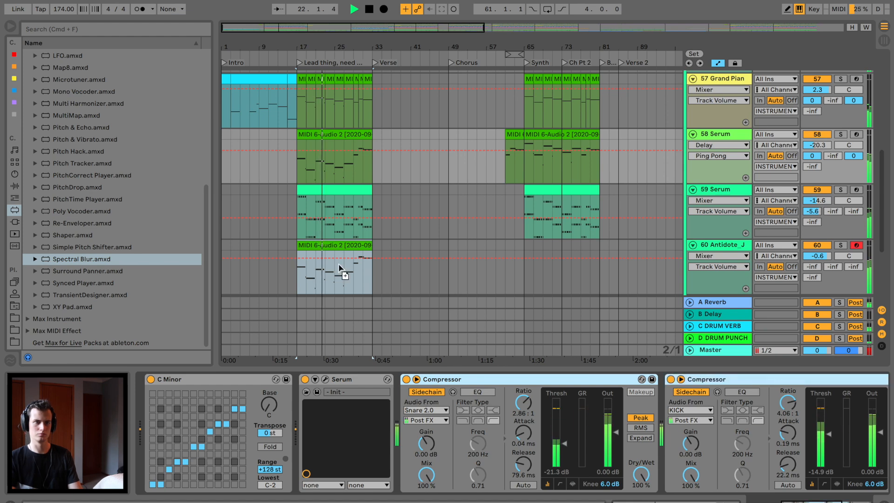
left_click(490, 267)
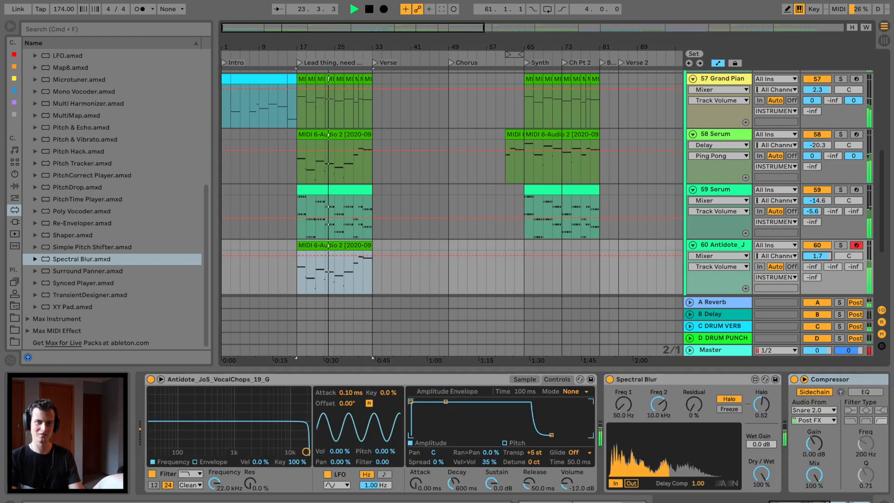
Step: Set track 60's volume to -1.4 dB against the mix and open its clip for note editing
left_click_drag(817, 256, 817, 270)
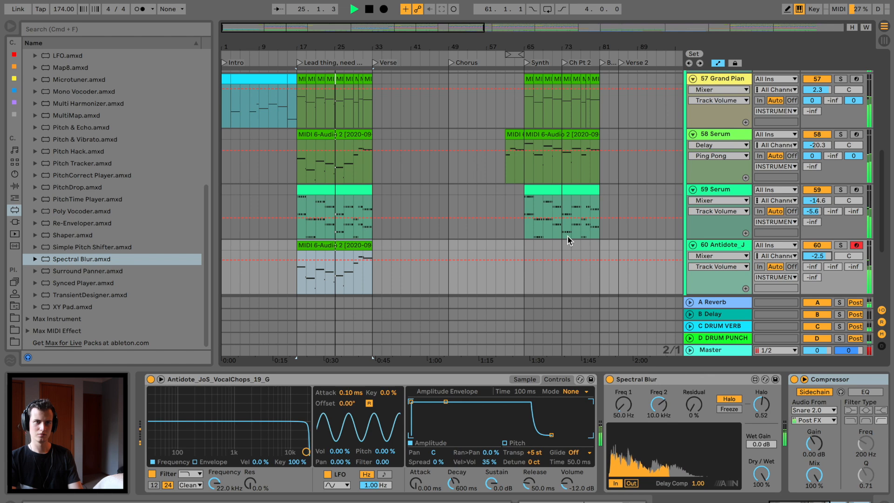
double_click(316, 245)
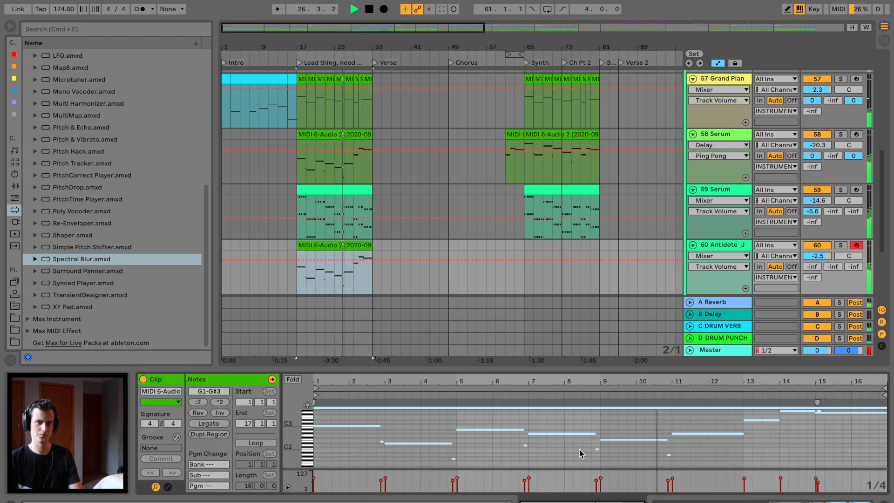
left_click_drag(817, 256, 817, 250)
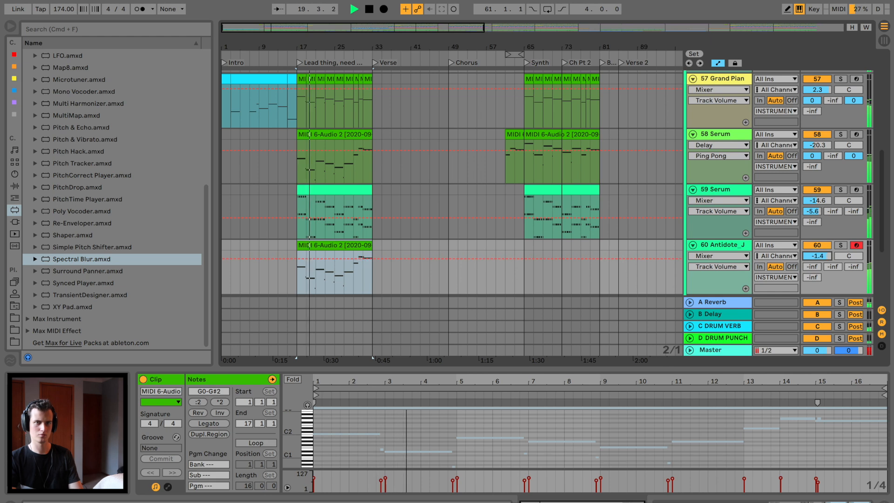
Step: Raise all notes in the track 60 clip by one octave
left_click(607, 427)
key("super+a")
key("shift+Up")
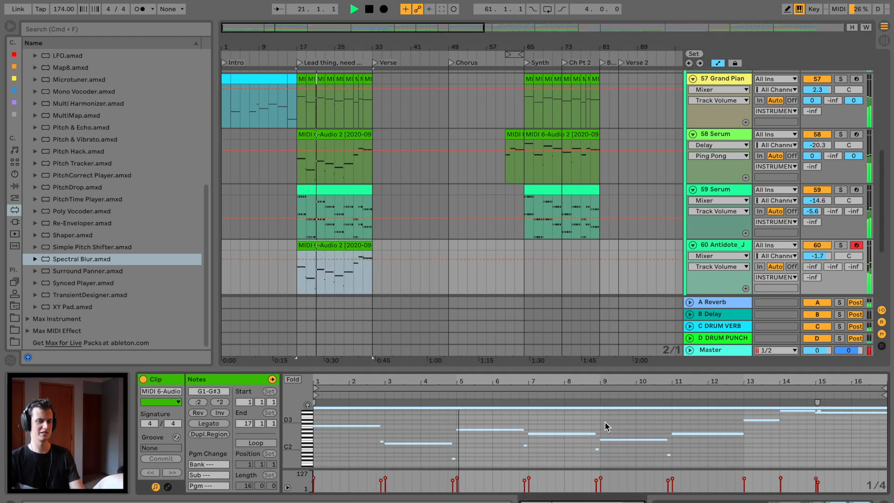
Step: Copy the track 60 clip to the start of the Synth section at bar 65 and paste it again further along the arrangement
key("super+c")
left_click(522, 242)
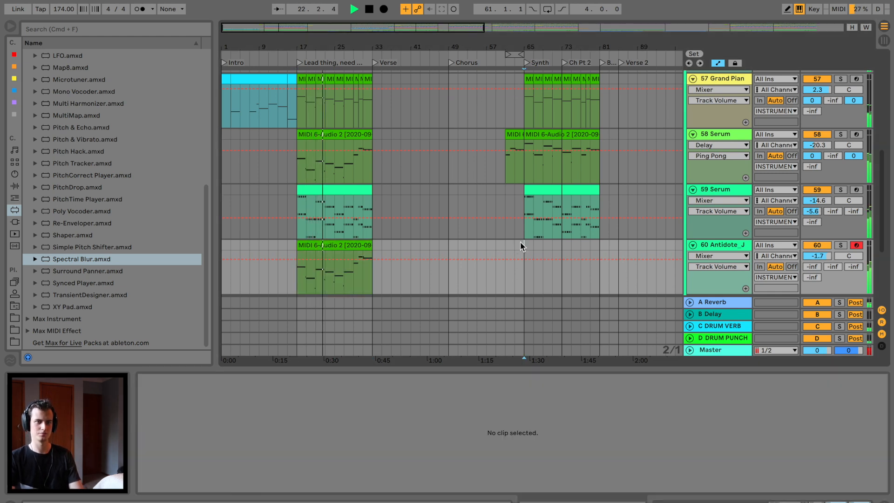
key("super+v")
scroll(525, 245, "right", 9)
left_click(377, 246)
key("super+v")
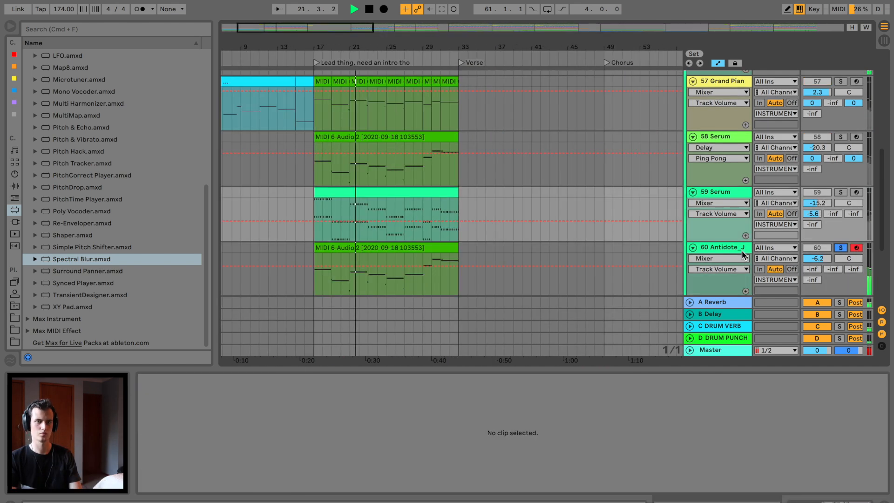
Step: Show track 60's devices and set the Spectral Blur's Freq 2 to 8.09 kHz
double_click(732, 247)
mouse_move(663, 411)
left_mouse_down()
mouse_move(664, 428)
mouse_move(664, 417)
left_mouse_up()
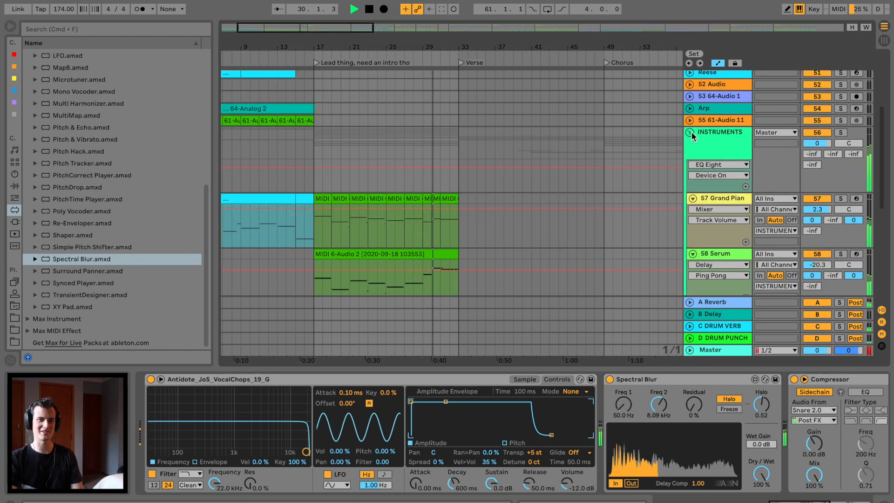
Step: Unfold the SUB group, copy its two Serum clips from the Verse (bars 33 to 49) to the Reese track and play the section
left_click(484, 136)
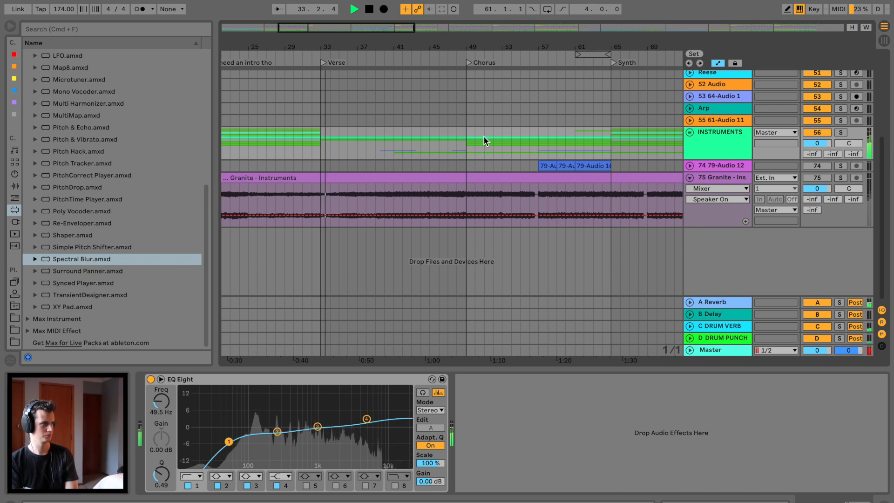
scroll(484, 140, "up", 5)
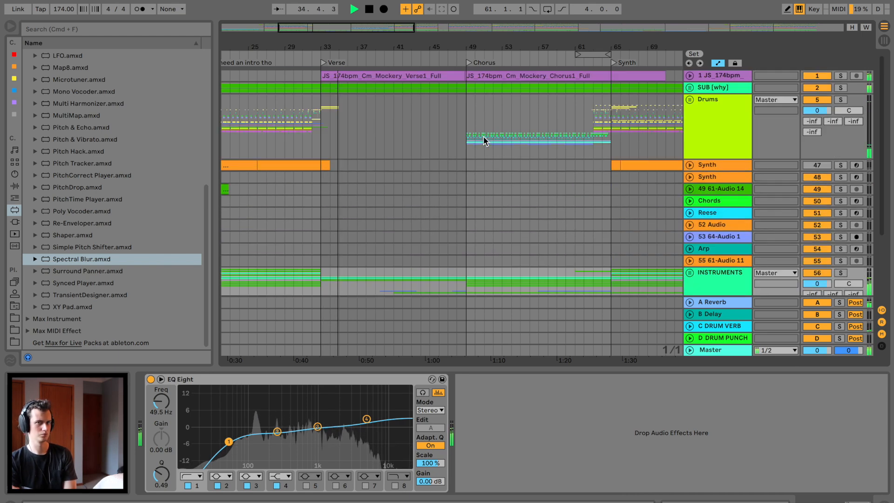
left_click_drag(328, 91, 384, 89)
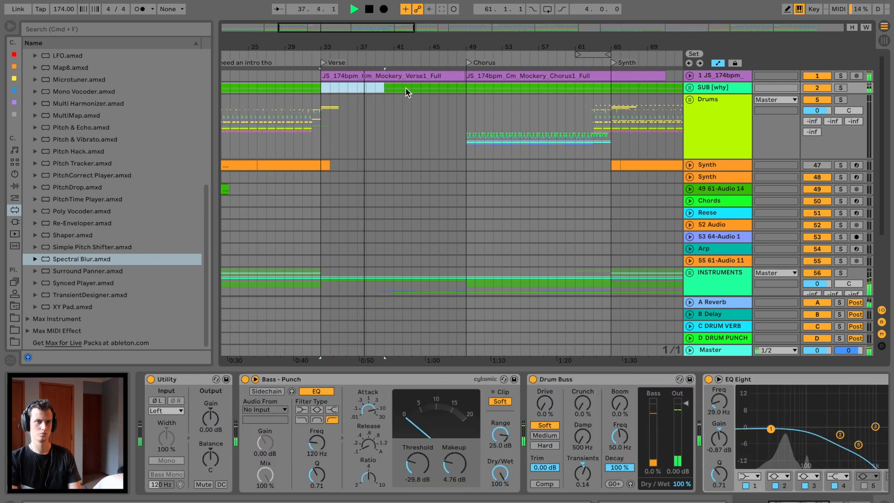
left_click_drag(373, 45, 487, 51)
left_click(690, 88)
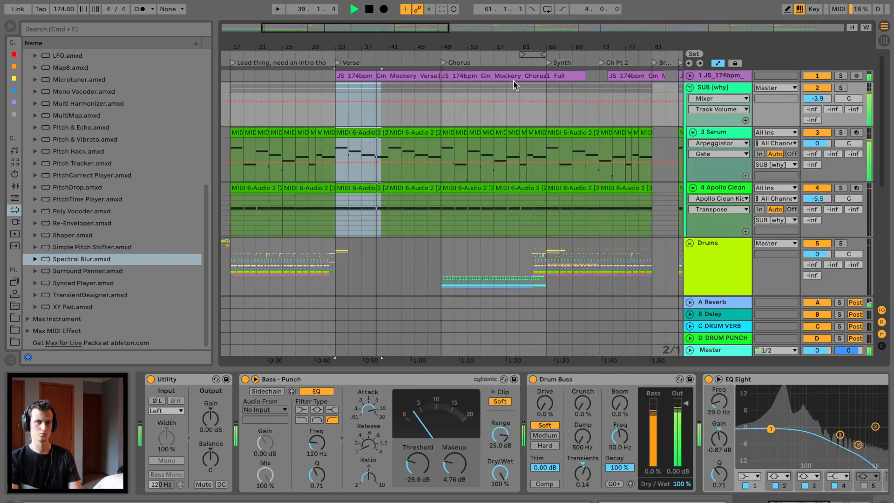
key("space")
left_click(366, 133)
left_click(424, 134, "shift")
scroll(431, 157, "down", 5)
scroll(442, 154, "left", 3)
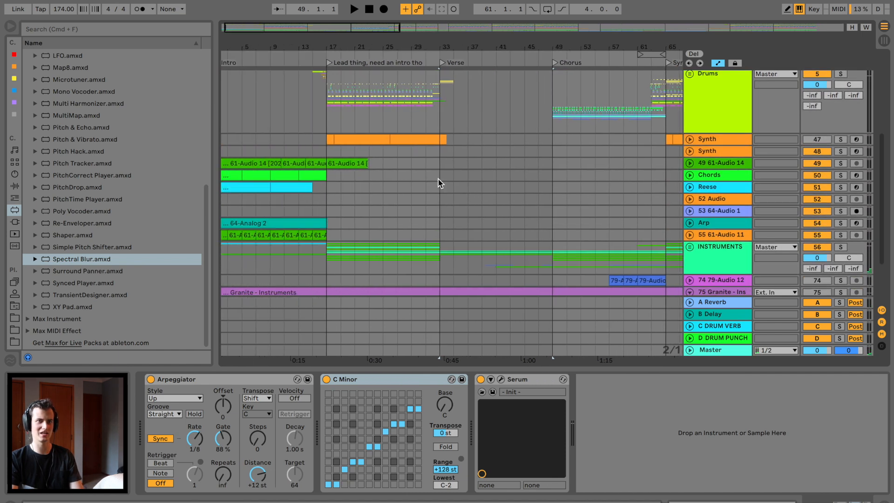
key("space")
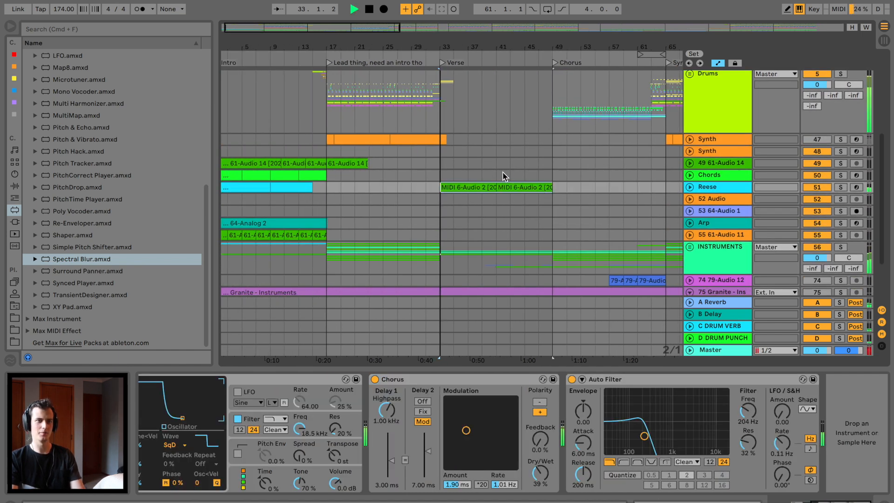
Step: Delete the Verse clips between bars 33 and 49 on the SUB group's Serum and Apollo Clean tracks
scroll(502, 175, "up", 5)
left_click(461, 134)
left_click(542, 188, "shift")
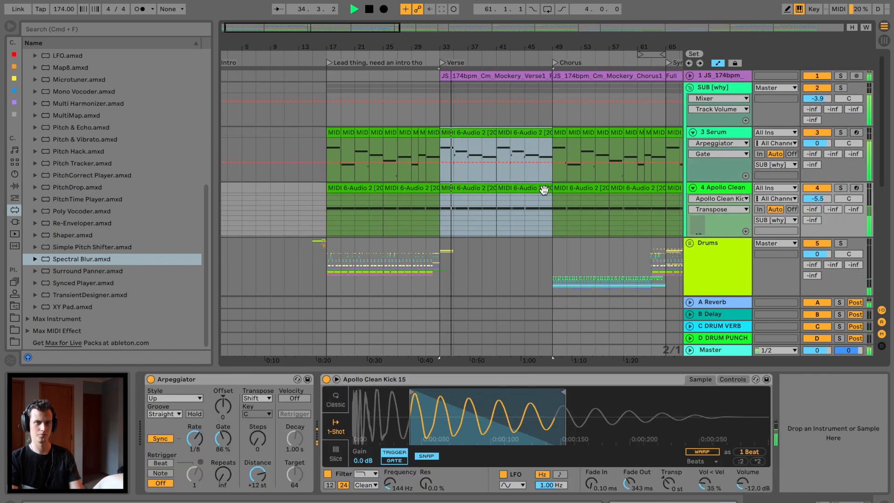
scroll(543, 188, "down", 10)
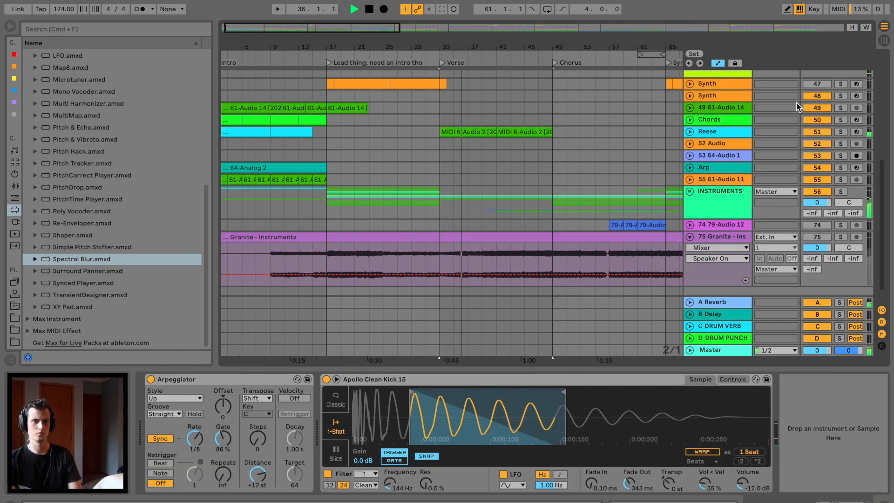
Step: Unfold and solo the Reese track, play the Verse and consolidate its two copied clips into one
left_click(690, 131)
left_click(842, 132)
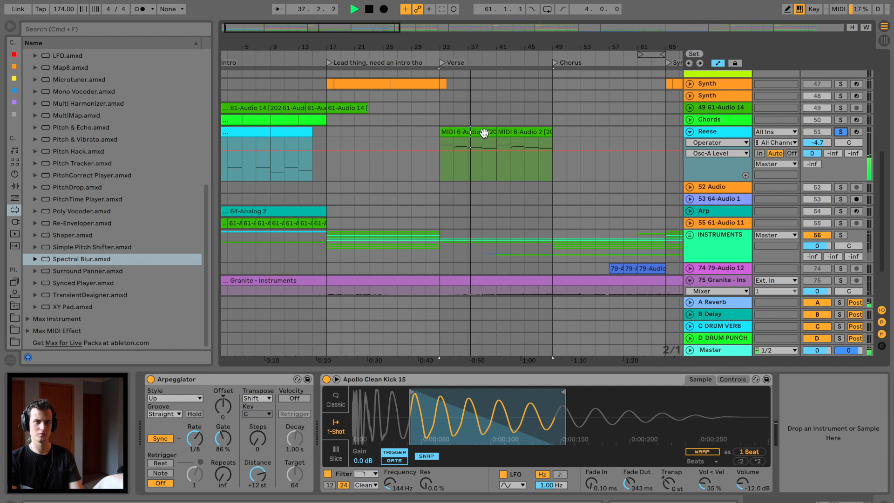
key("space")
key("space")
double_click(463, 133)
left_click(525, 131, "shift")
key("super+j")
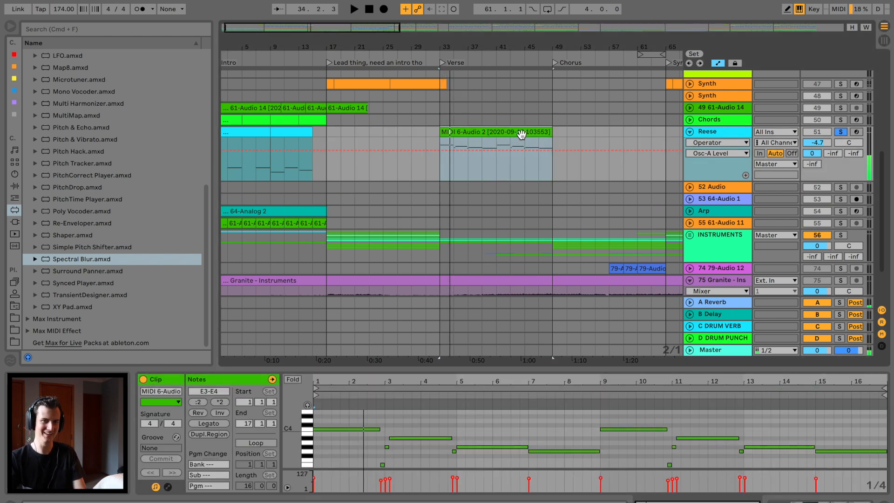
Step: Transpose all notes in the Reese's Verse clip down four octaves and play it back to check the pitch
key("space")
left_click(538, 408)
key("super+a")
key("shift+Down")
key("shift+Down")
key("shift+Down")
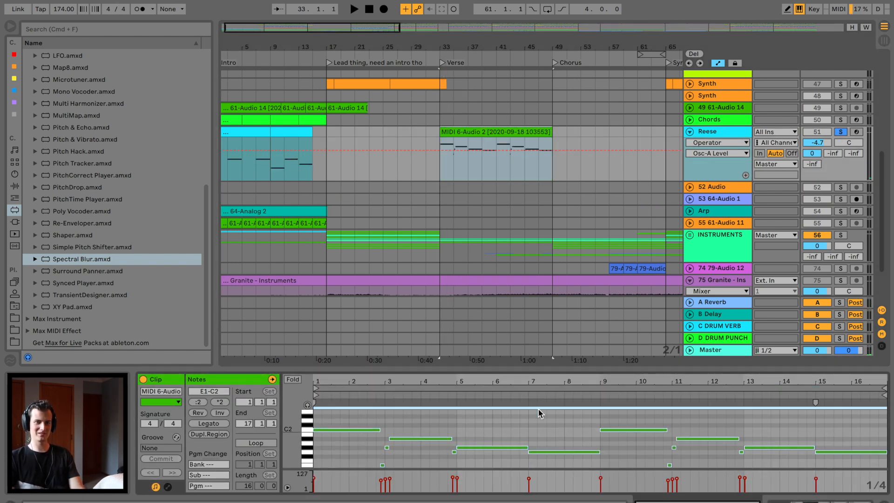
key("shift+Down")
key("space")
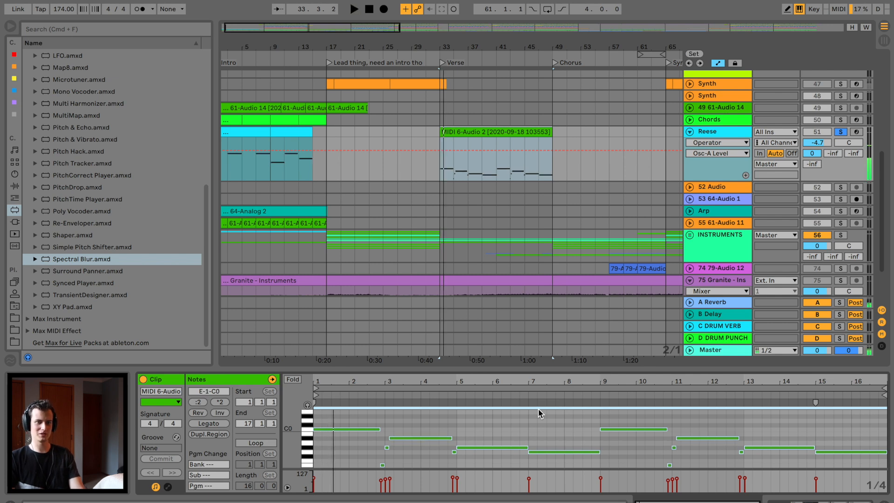
Step: Unsolo the Reese track and raise all notes in its Verse clip by one octave while the mix plays
left_click(840, 132)
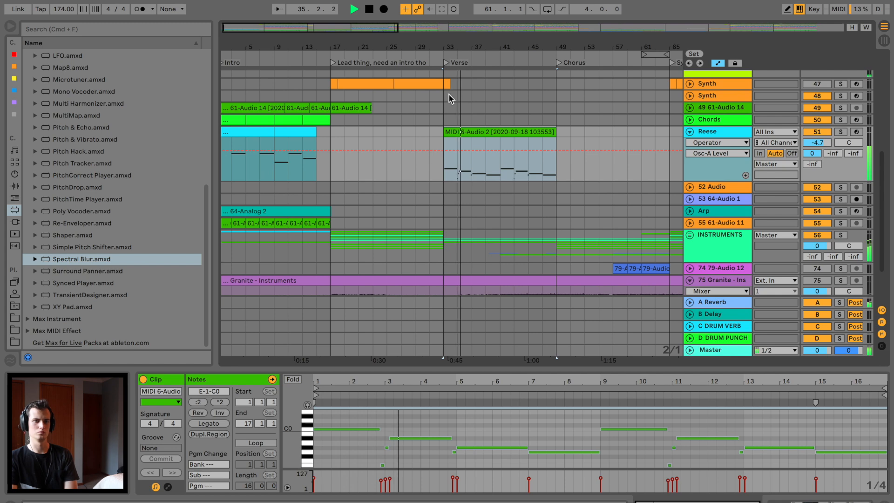
left_click(471, 415)
key("ctrl+a")
key("shift+Up")
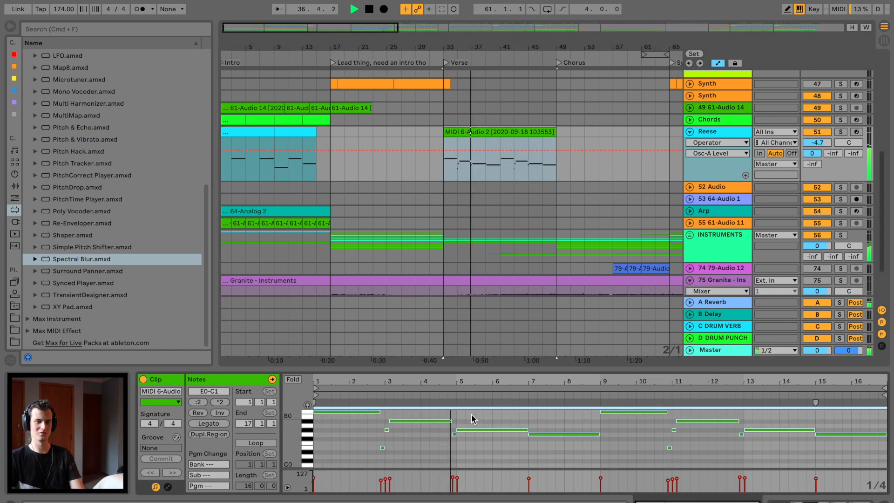
scroll(570, 141, "right", 5)
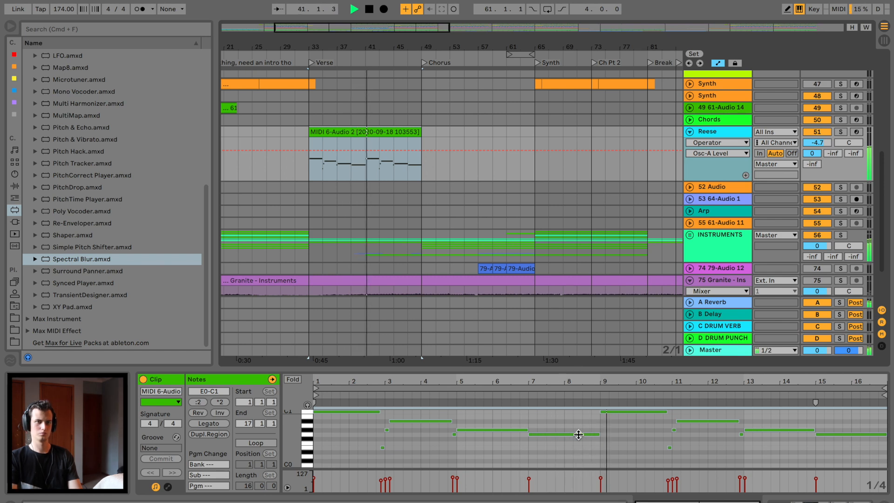
Step: Solo and unfold the INSTRUMENTS group and play the Intro to examine which parts sound there
scroll(354, 216, "left", 5)
key("space")
left_click(298, 211)
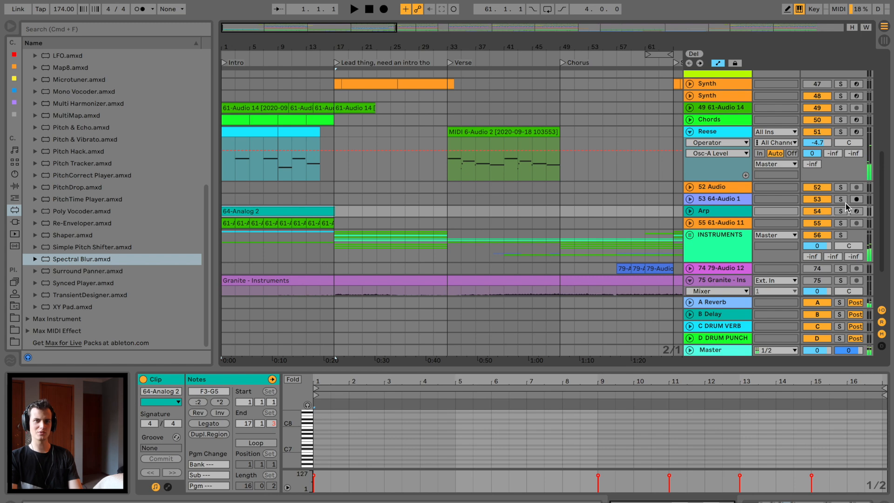
left_click(840, 235)
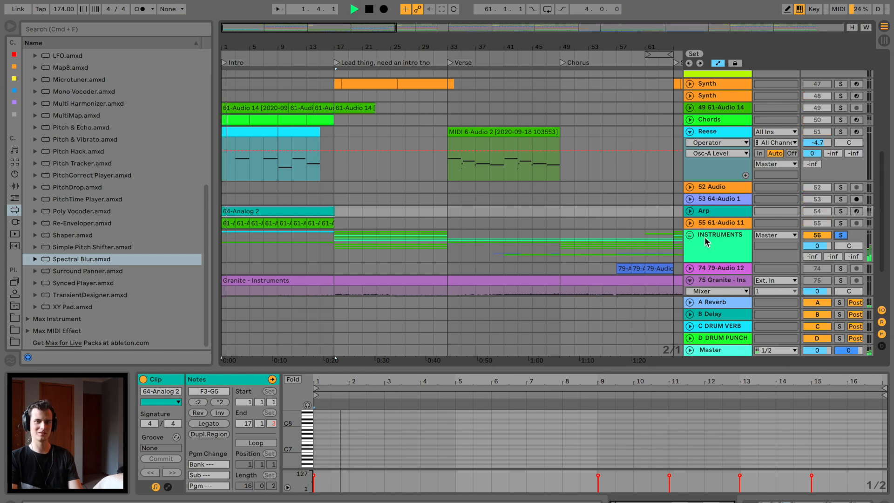
left_click(689, 234)
scroll(323, 215, "down", 5)
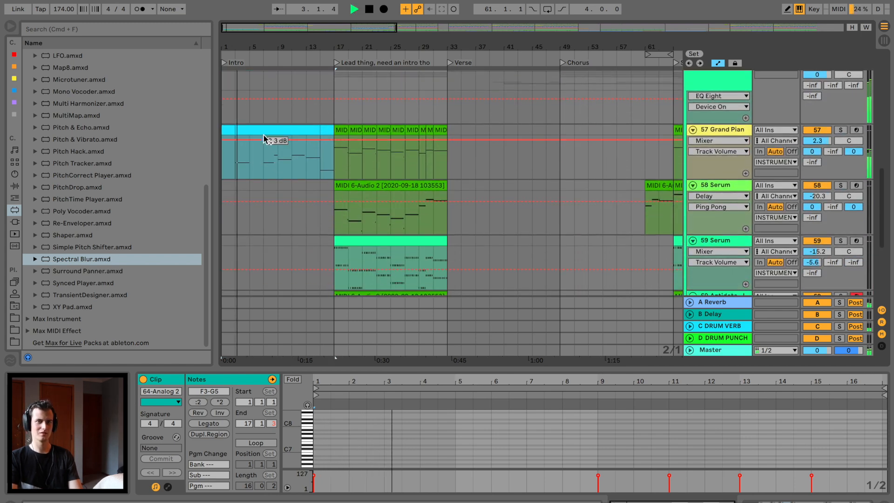
scroll(340, 179, "up", 5)
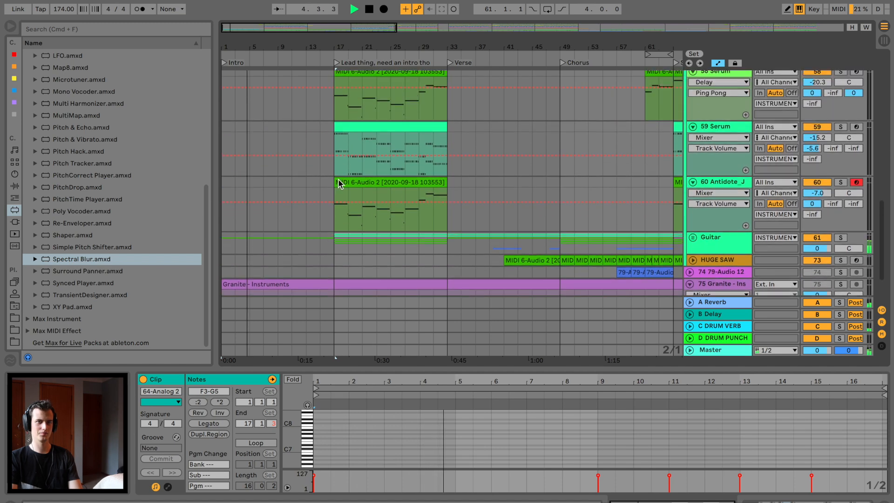
scroll(338, 179, "up", 5)
key("space")
Step: Unfold and solo the Chords track and play its first Intro clip from bar 1
left_click(295, 213)
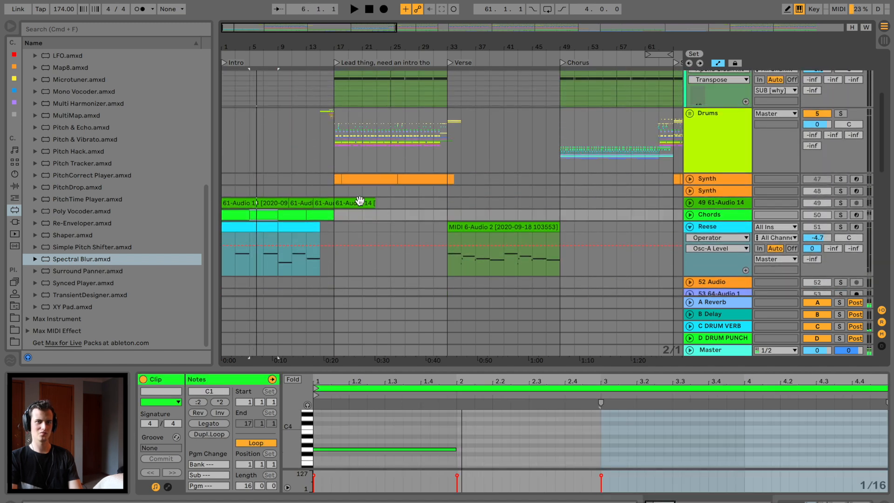
left_click(690, 215)
scroll(380, 165, "up", 4)
scroll(380, 165, "down", 3)
left_click(236, 229)
key("space")
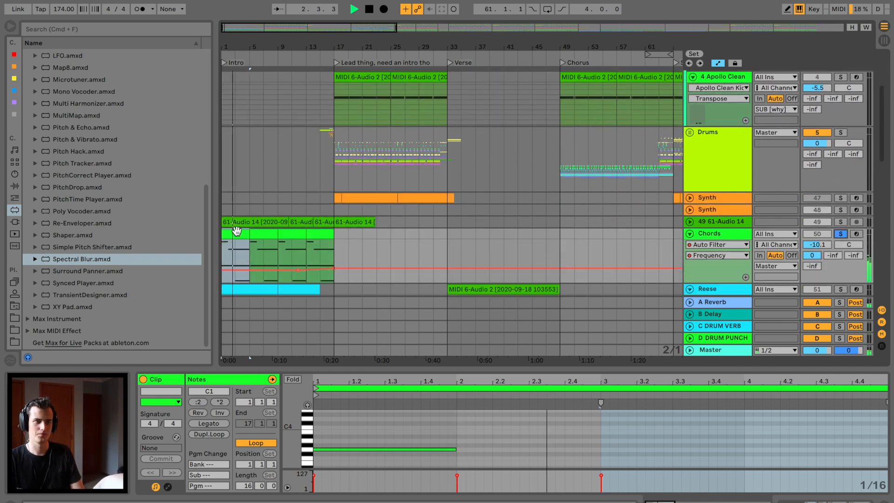
Step: Copy the four Intro clips of the Chords track to the start of the Verse at bar 33
left_click(322, 234, "shift")
left_click(460, 238)
key("super+v")
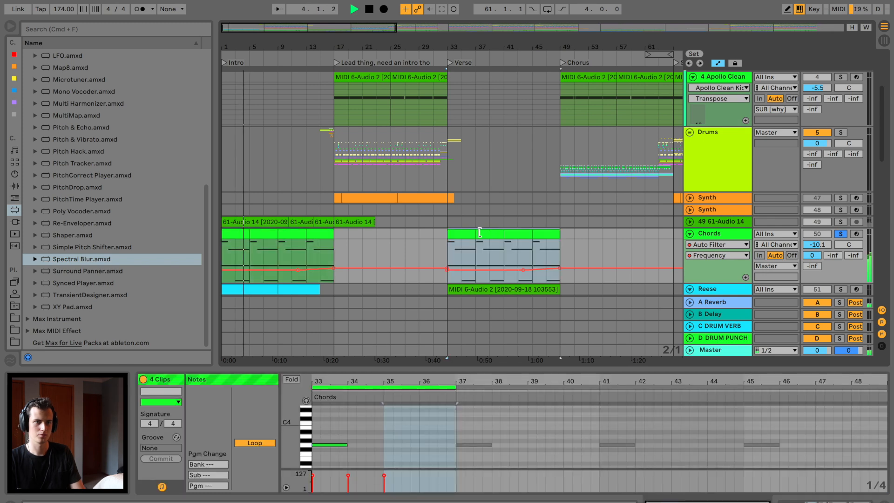
Step: Delete the low C1 notes from the Chords track's Verse clip and raise its remaining notes by one octave
left_click(546, 231)
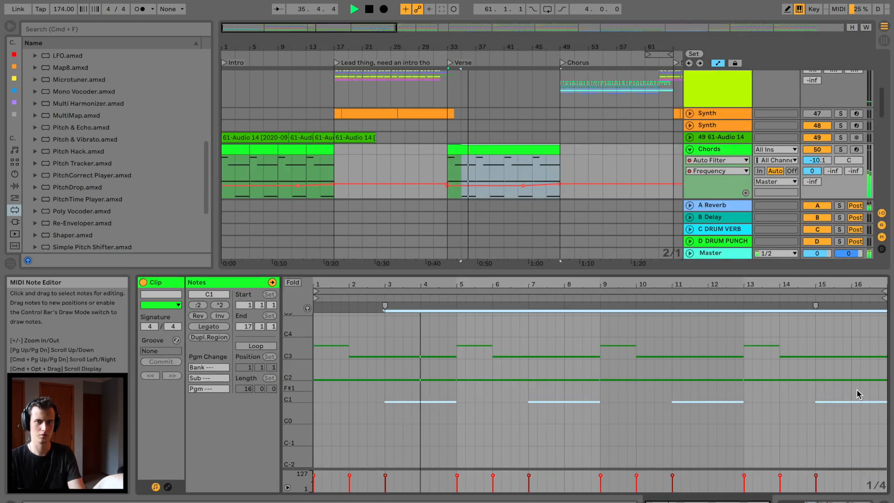
key("Delete")
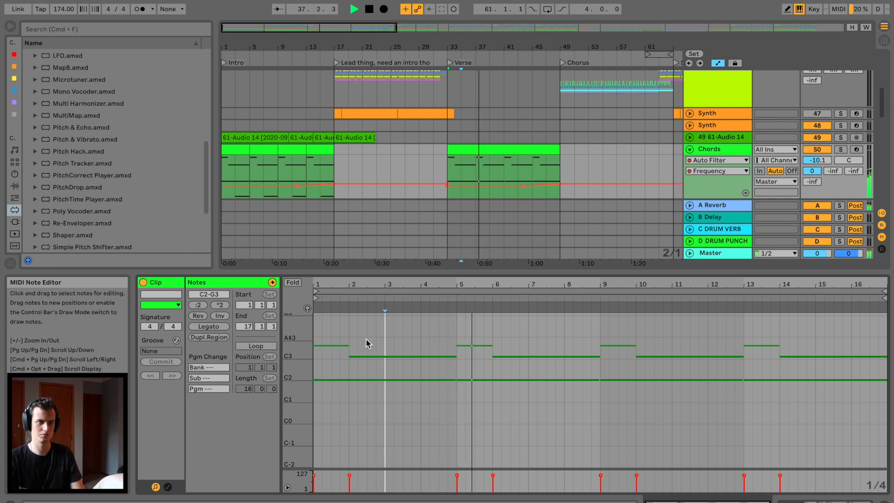
left_click(509, 160)
left_click(505, 150)
left_click(414, 344)
key("super+a")
key("shift+Up")
left_click_drag(293, 395, 354, 394)
scroll(422, 391, "up", 5)
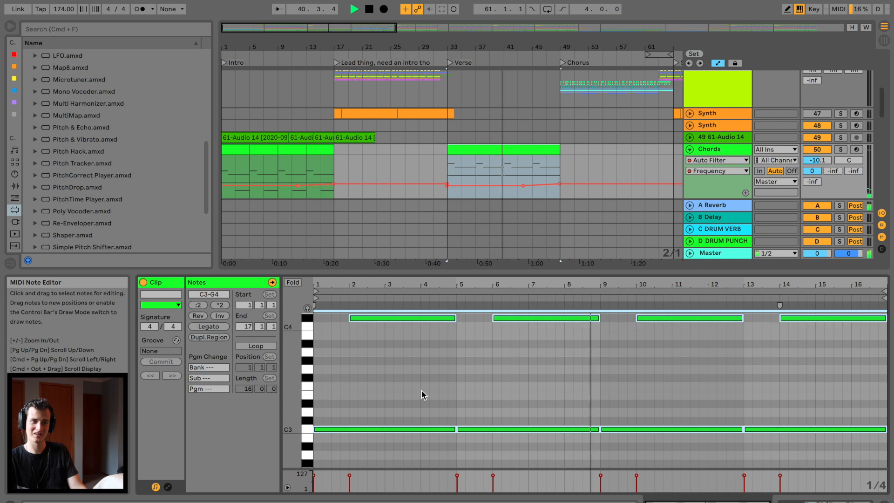
Step: Unsolo the Chords track and automate its Saturator Output down to about -12 dB across the Verse while it plays
left_click(840, 149)
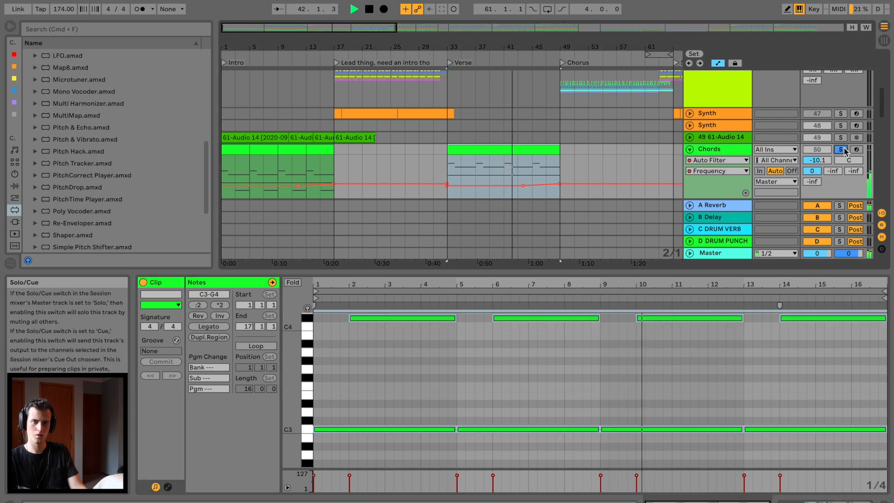
left_click(840, 149)
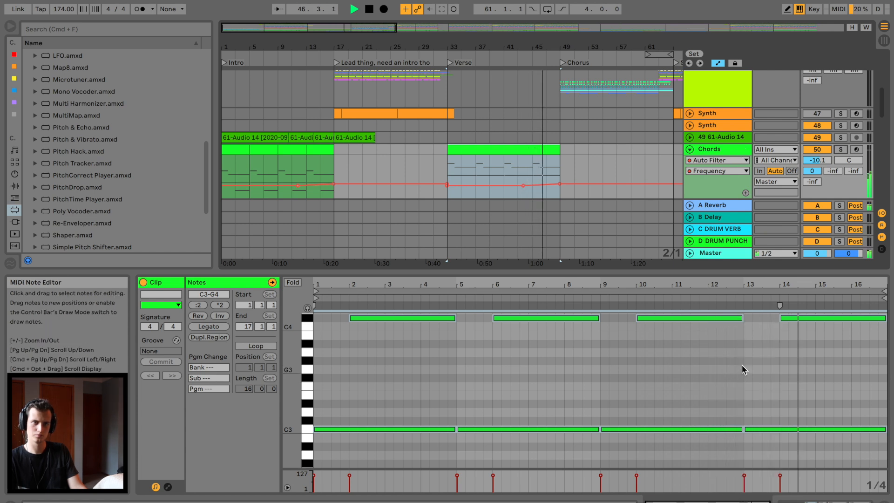
left_click(727, 149)
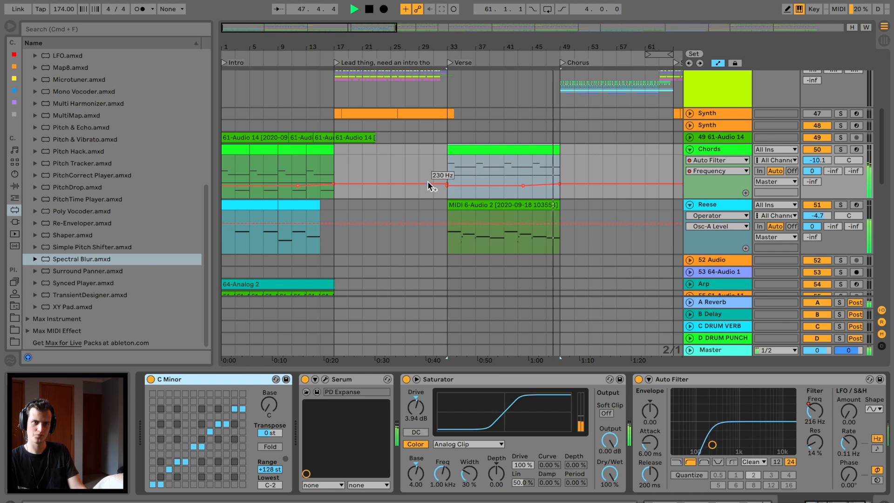
left_click(605, 442)
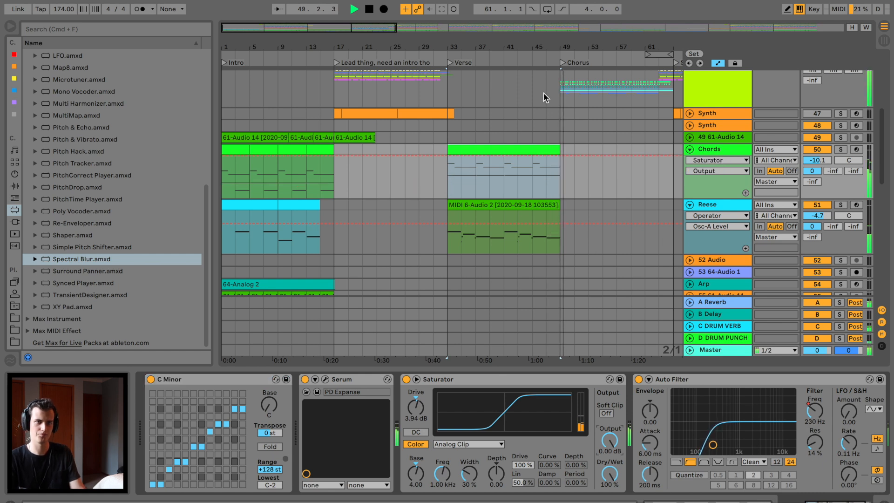
left_click_drag(443, 160, 448, 164)
key("space")
key("space")
left_click_drag(560, 156, 560, 164)
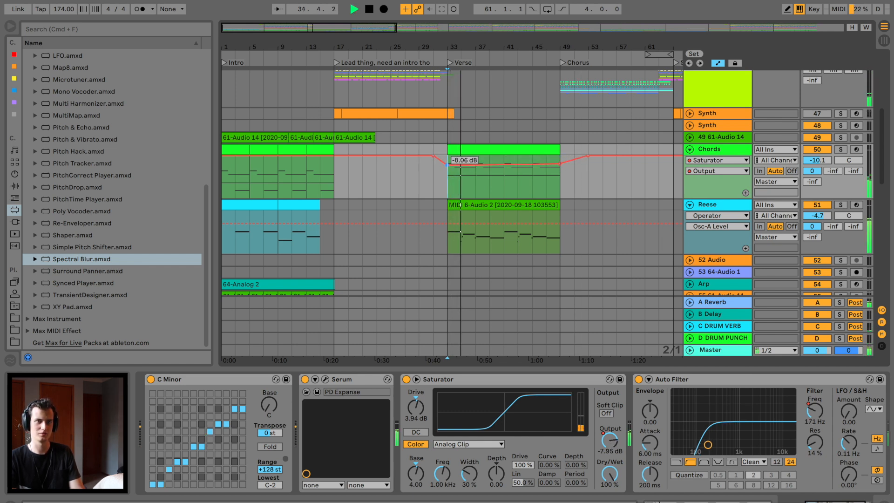
left_click_drag(560, 164, 560, 169)
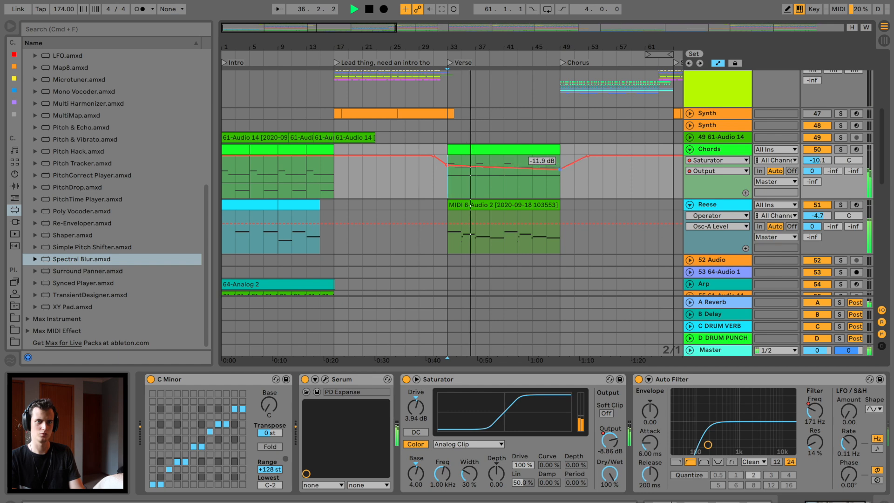
left_click_drag(448, 165, 448, 168)
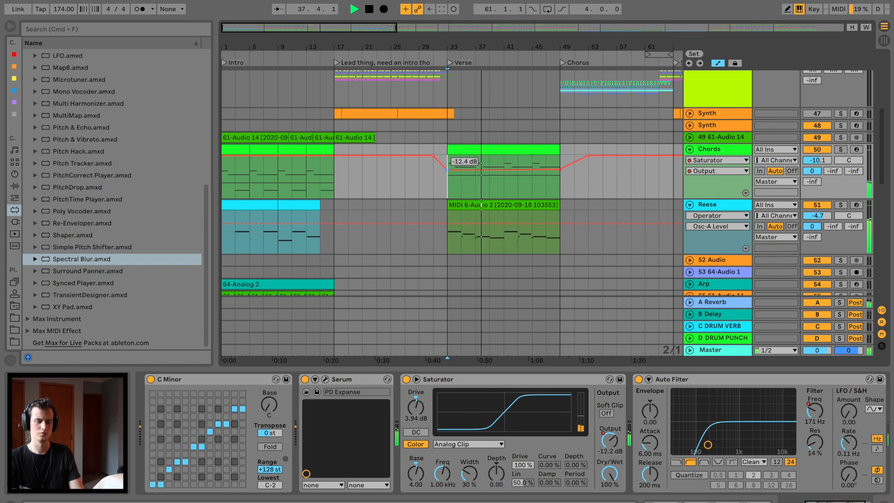
Step: Copy the Reese track's Verse clip to the start of Verse 2 at bar 85
mouse_move(510, 46)
left_mouse_down()
mouse_move(473, 48)
mouse_move(495, 52)
left_mouse_up()
left_click(485, 54)
left_click(312, 205)
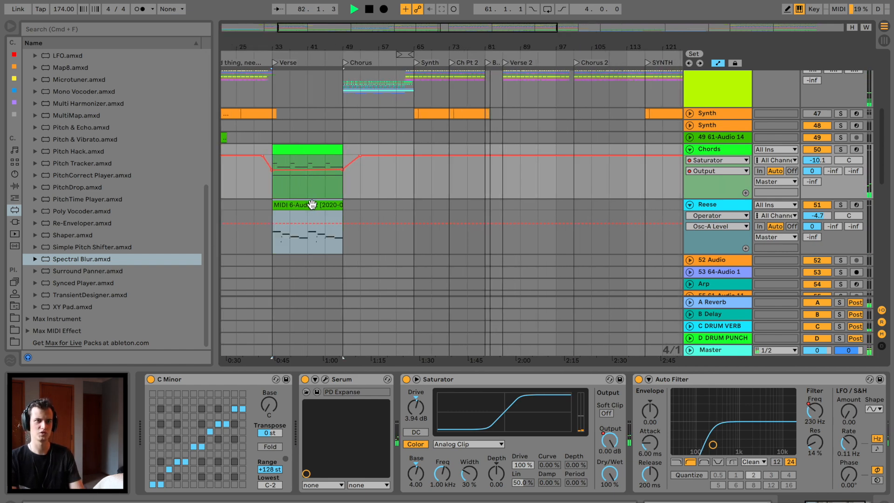
left_click(505, 206)
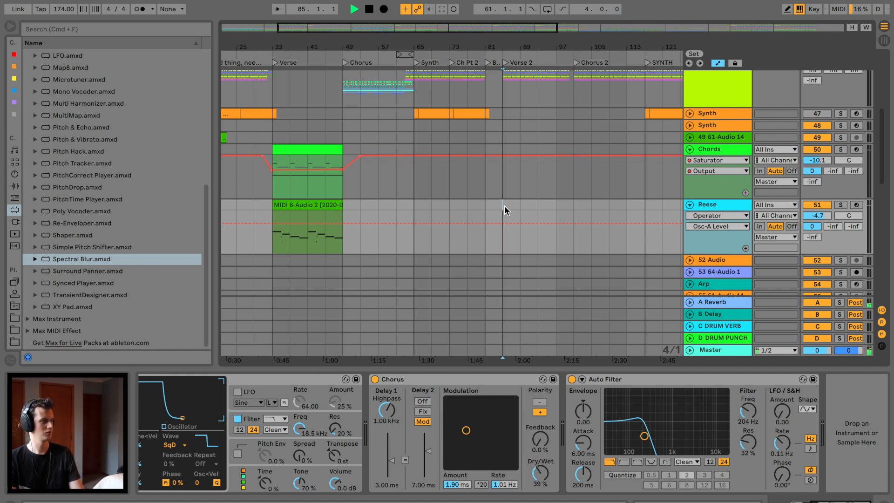
key("ctrl+v")
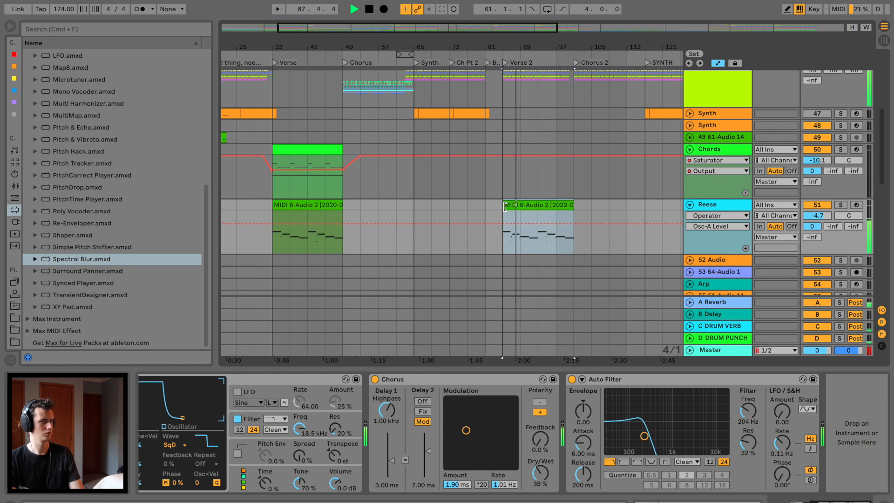
Step: Try deactivating the 3 Serum and 4 Apollo Clean clips in Verse 2 during playback
scroll(530, 191, "up", 6)
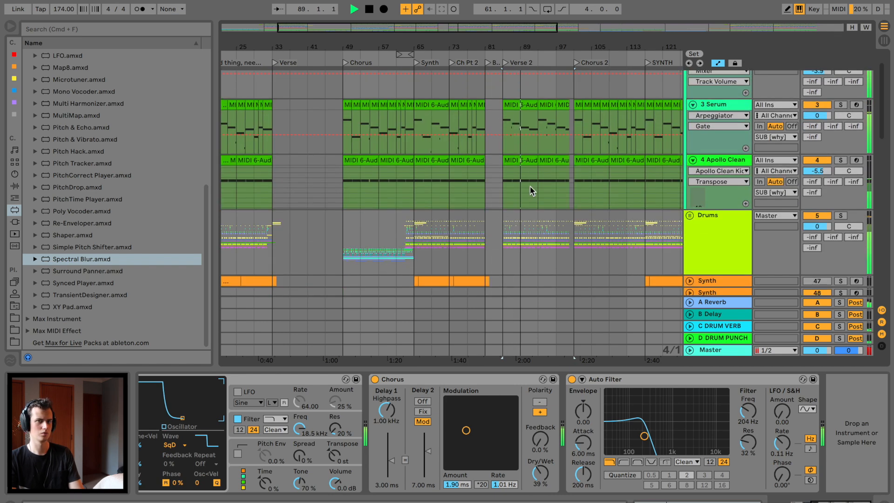
left_click(520, 121)
left_click(559, 160, "shift")
key("0")
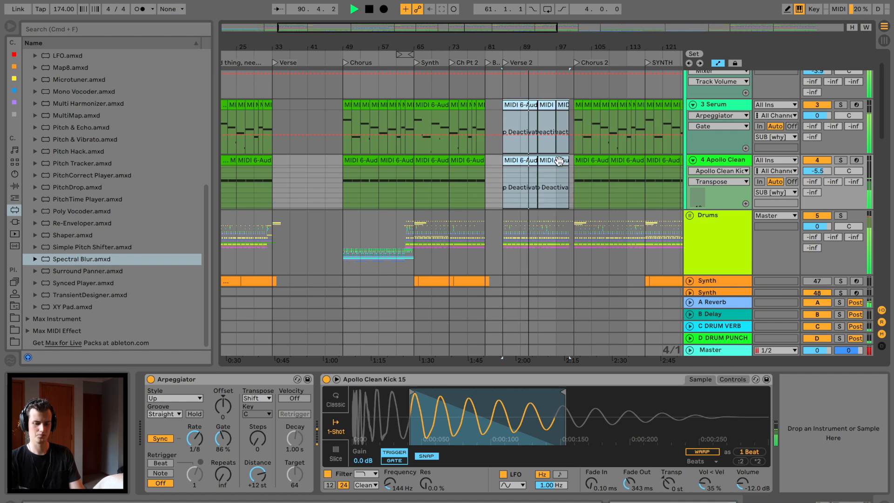
key("0")
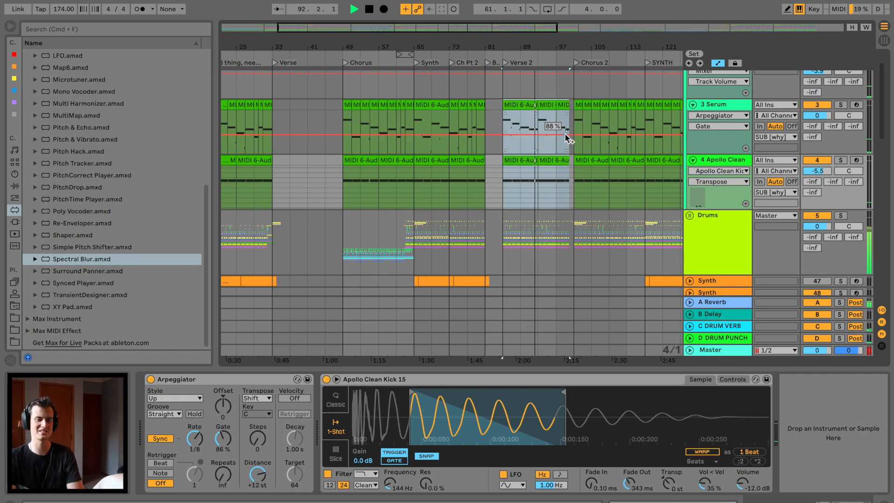
Step: Copy the Chords track's Verse clip with its automation to the start of Verse 2 and stop playback
scroll(565, 135, "up", 2)
left_click(690, 87)
left_click_drag(518, 48, 518, 29)
left_click(356, 192)
left_click(357, 200)
left_click(508, 200)
key("super+v")
scroll(619, 214, "down", 6)
key("space")
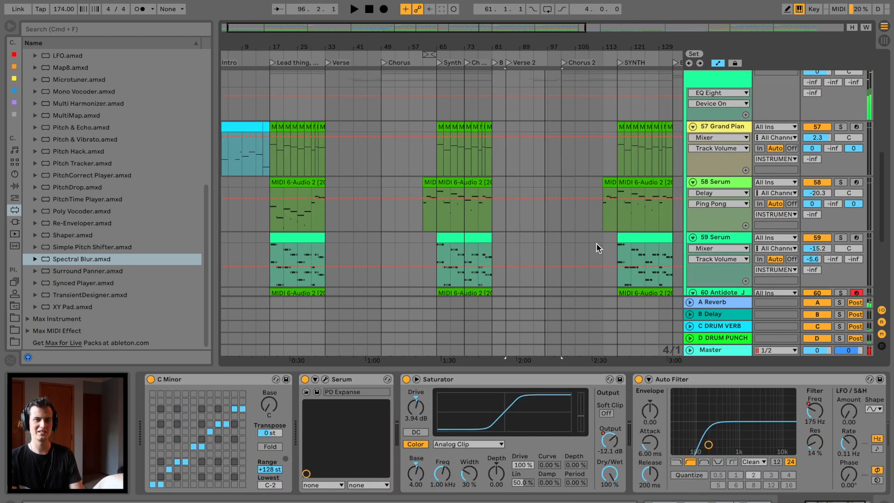
Step: Unfold the 72 79-Audio 1 track, add a fade-out of about two bars to its 79-Audio 2 clip in Verse 2, and refold it
scroll(597, 248, "down", 5)
left_click_drag(515, 33, 661, 205)
left_click(692, 170)
scroll(603, 182, "down", 5)
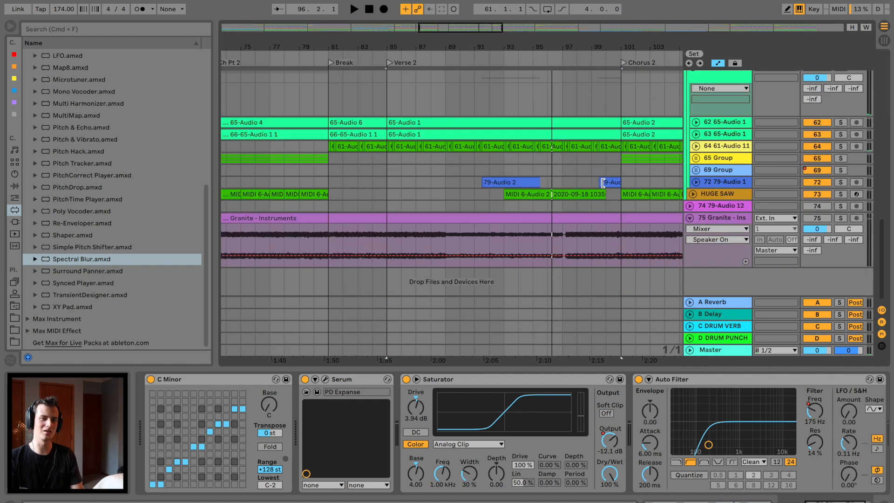
left_click(695, 182)
key("space")
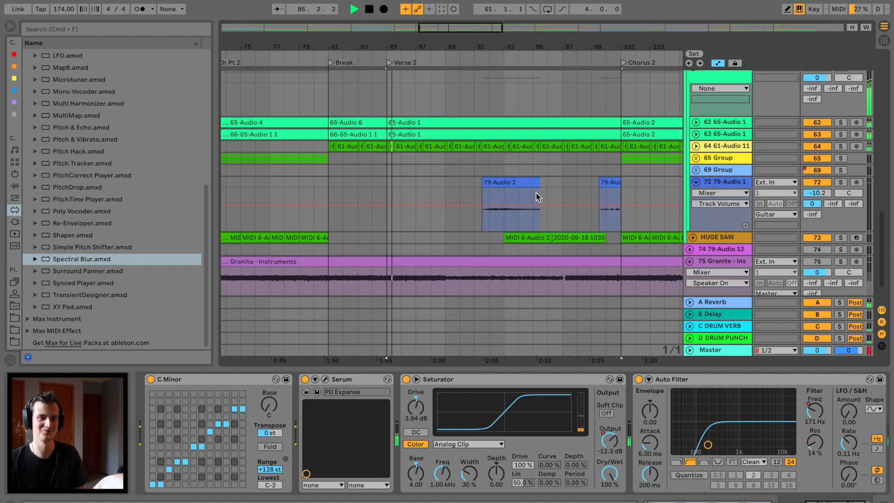
left_click_drag(536, 191, 512, 191)
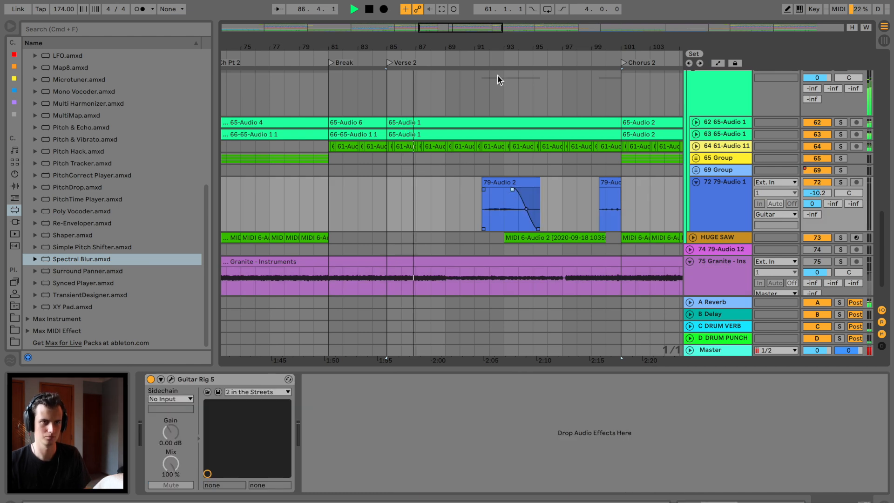
scroll(528, 117, "down", 5)
left_click(694, 182)
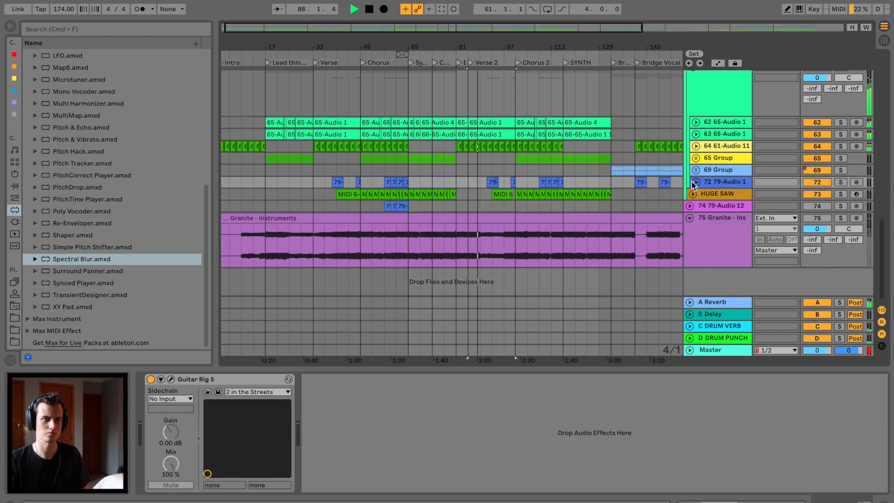
Step: Fold the 60 Antidote track and the Guitar group to compact the arrangement
scroll(694, 181, "up", 5)
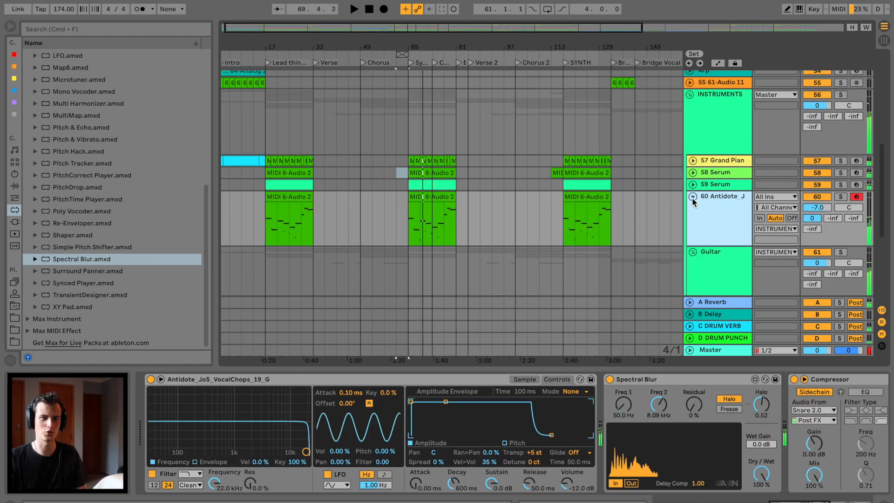
left_click(692, 198)
left_click(693, 209)
scroll(434, 154, "up", 1)
scroll(434, 154, "left", 1)
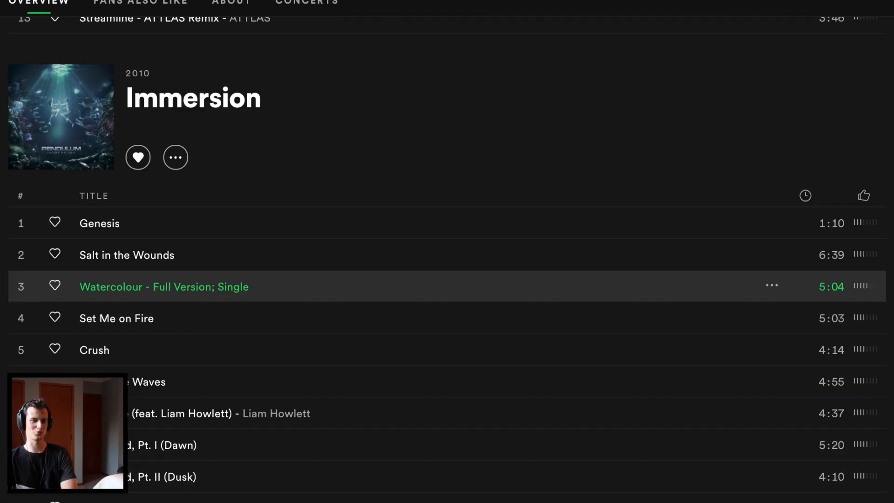
Step: Switch to Spotify and listen to Watercolour from the Immersion album as a reference, then return to the Ableton Live arrangement
key("space")
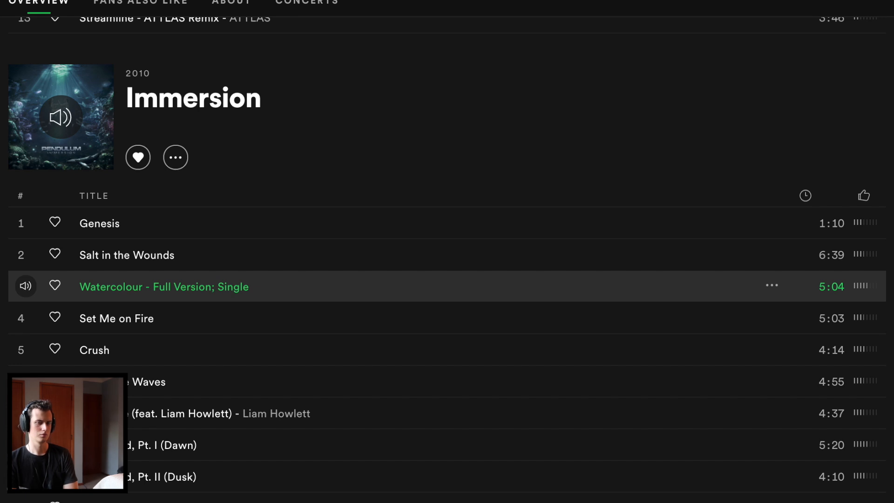
key("space")
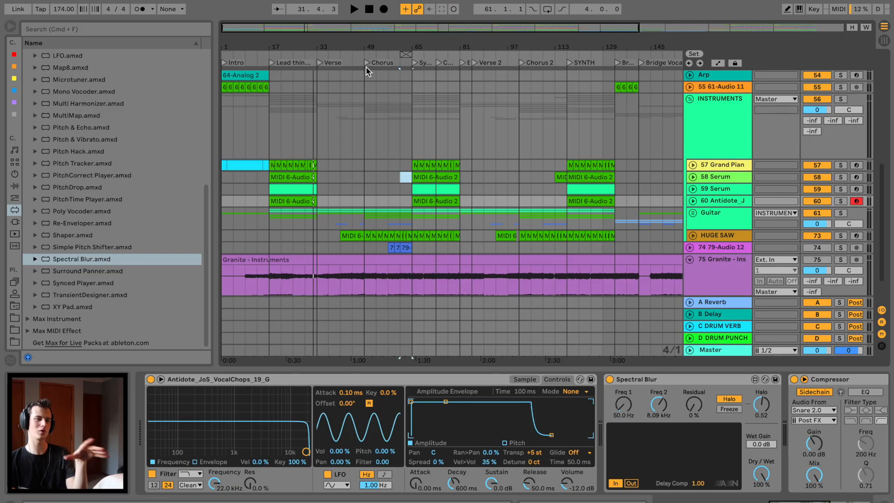
left_click(363, 56)
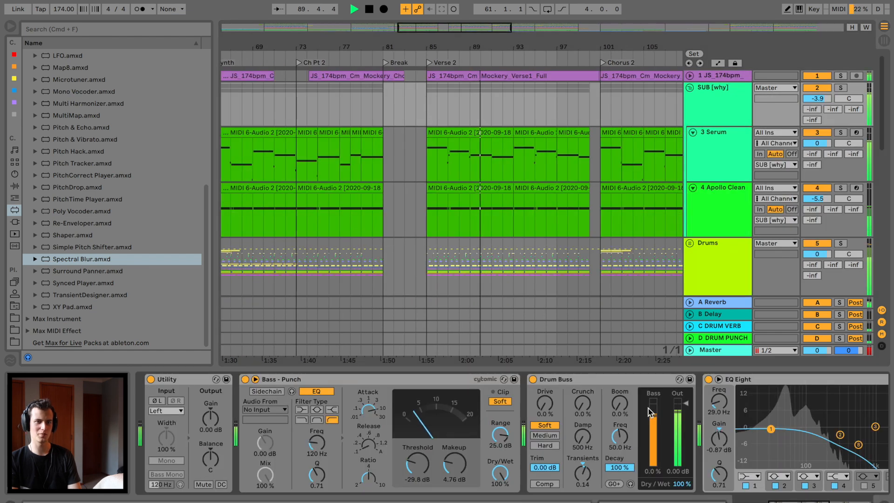
Step: Stop playback and delete both 4 Apollo Clean clips in Verse 2
key("space")
left_click(489, 185)
key("Delete")
left_click(549, 183)
key("Delete")
Step: Automate the 3 Serum track's Arpeggiator to be off throughout Verse 2 and on before it, play the section, and fold the track
left_click(713, 133)
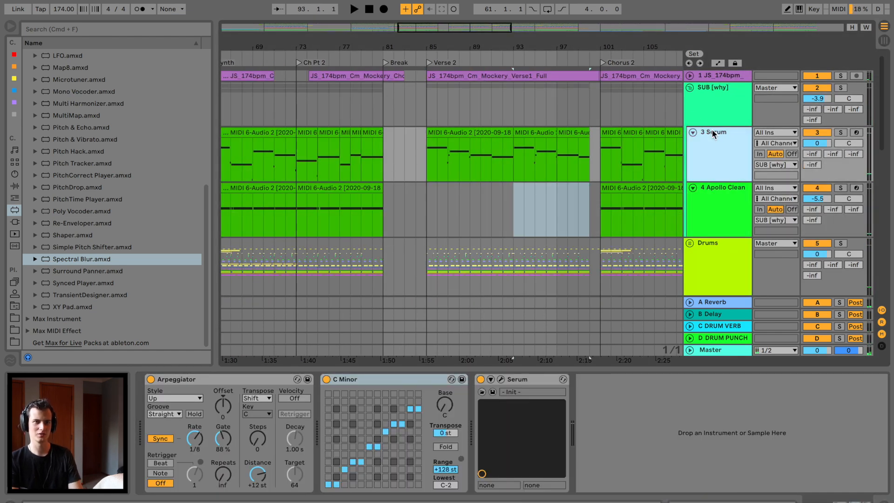
left_click(151, 379)
key("a")
left_click_drag(416, 170, 415, 148)
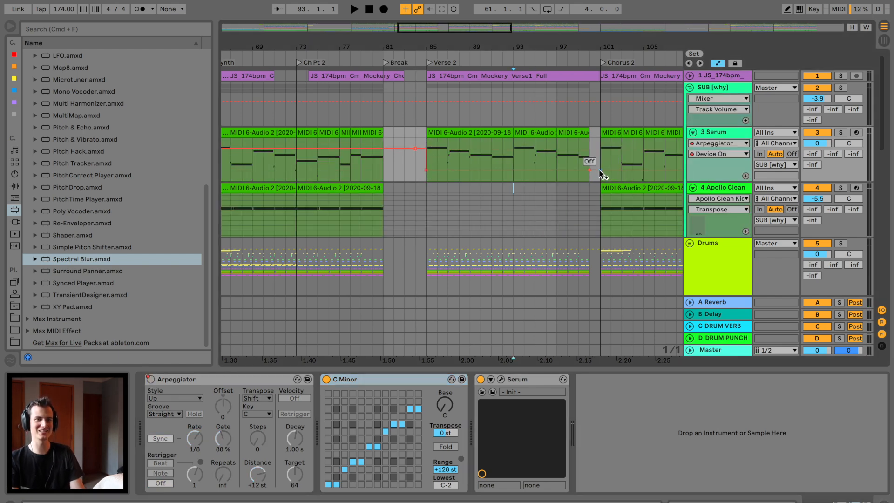
left_click(429, 135)
key("space")
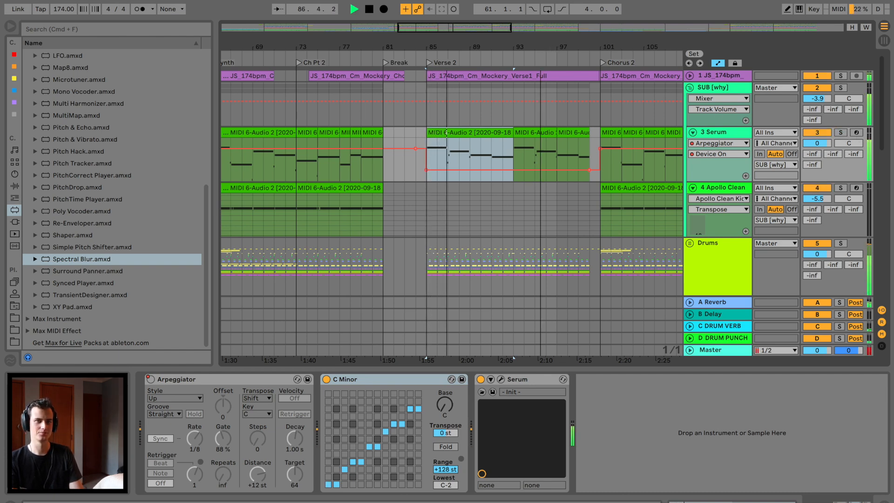
left_click_drag(540, 50, 537, 47)
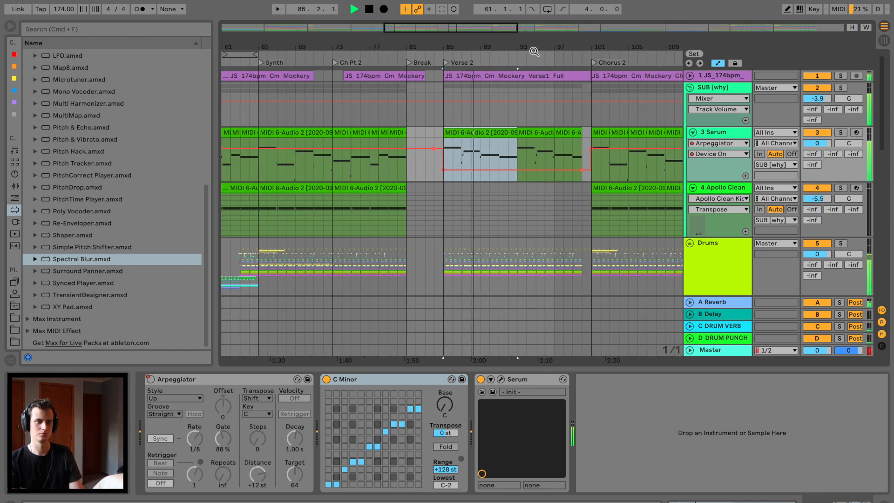
left_click(693, 132)
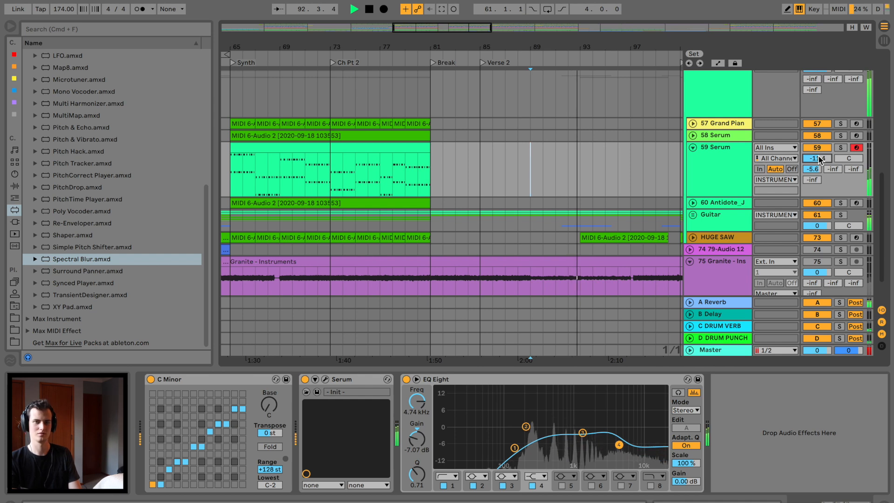
Step: Capture the played C3 notes on the 59 Serum track, place the clip at bar 85, and shift its notes an eighth note earlier
left_click(443, 10)
key("space")
left_click_drag(552, 147, 502, 149)
key("space")
key("space")
double_click(499, 148)
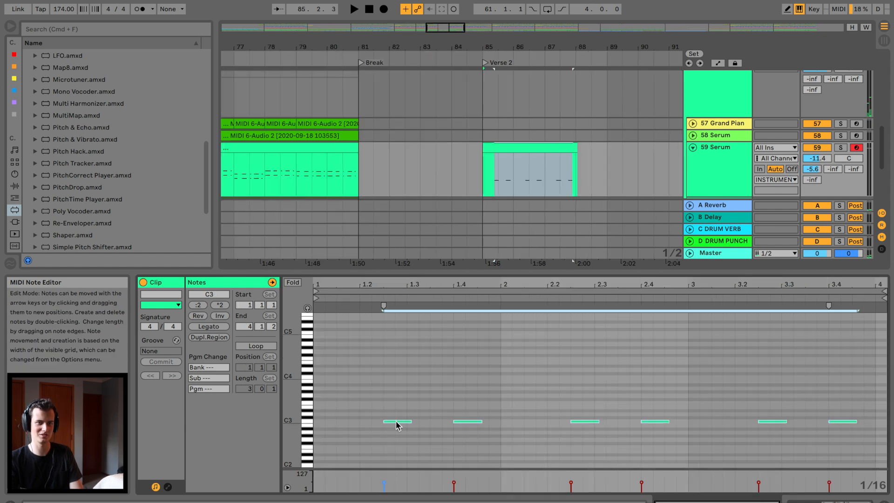
left_click_drag(396, 421, 375, 420)
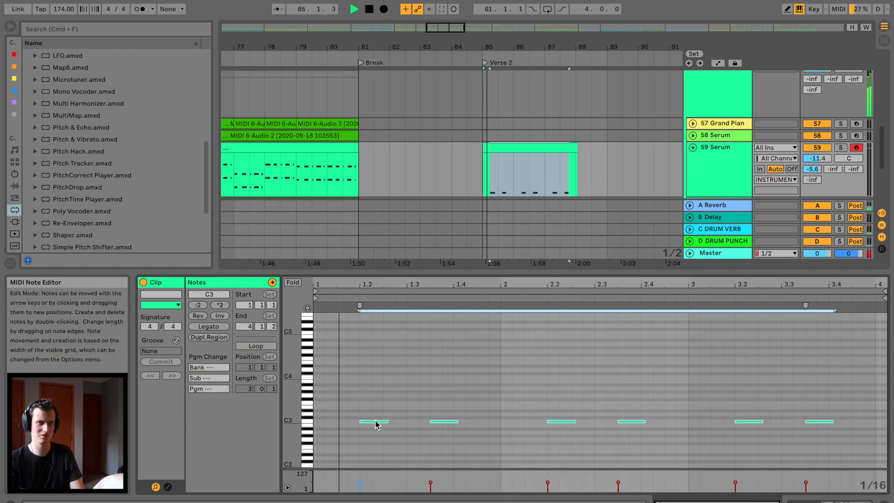
Step: Trim the new 59 Serum clip in Verse 2 to three bars and duplicate it twice
left_click(574, 149)
left_click_drag(575, 150, 573, 149)
key("super+d")
key("super+d")
left_click_drag(580, 46, 580, 46)
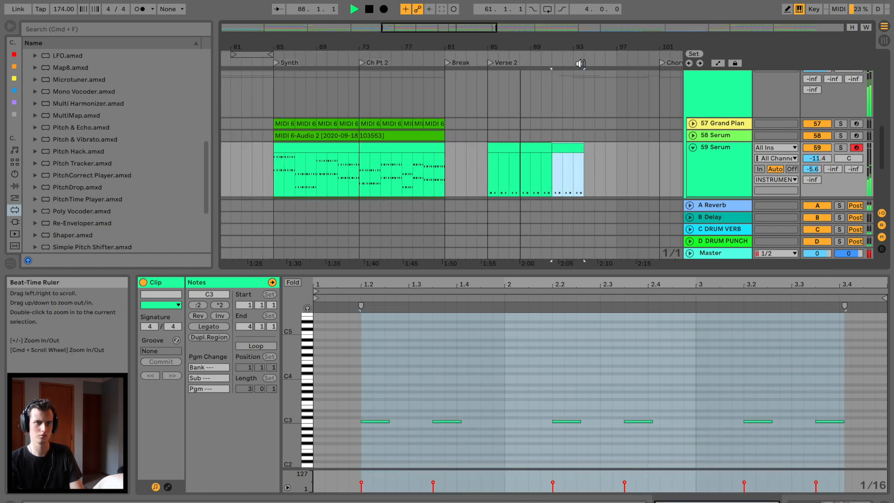
Step: Duplicate the three-bar 59 Serum clip through the rest of Verse 2 and trim the last copy to end at bar 101
key("super+d")
left_click_drag(624, 270, 616, 401)
key("super+d")
scroll(605, 198, "right", 5)
key("super+d")
left_click_drag(534, 150, 513, 150)
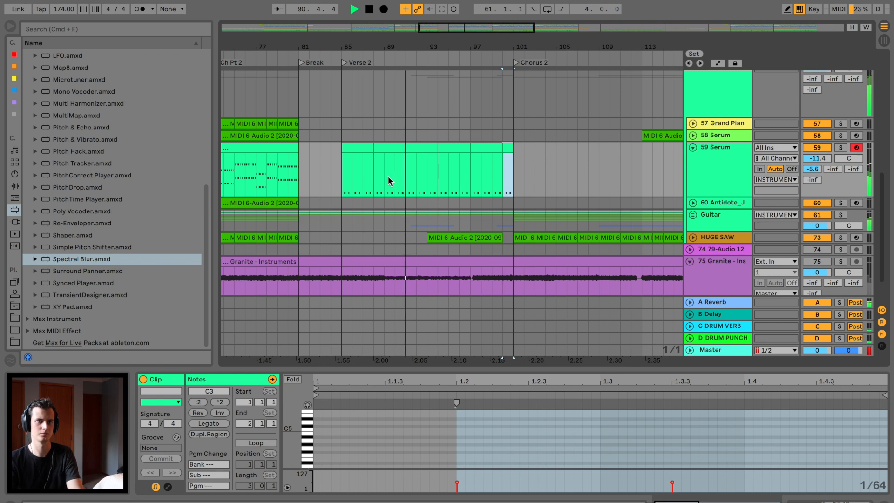
scroll(391, 175, "left", 3)
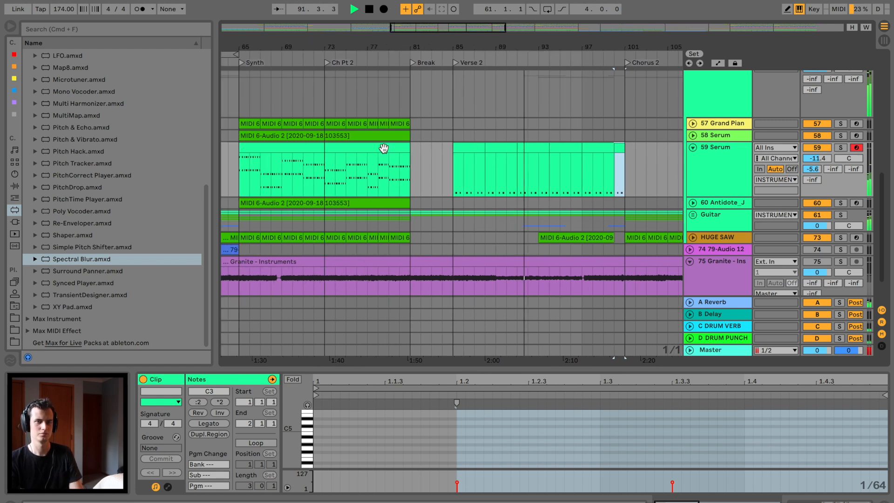
Step: Copy the Intro's three 57 Grand Piano clips to the start of Verse 2 at bar 85
left_click(248, 123)
left_click_drag(442, 43, 440, 29)
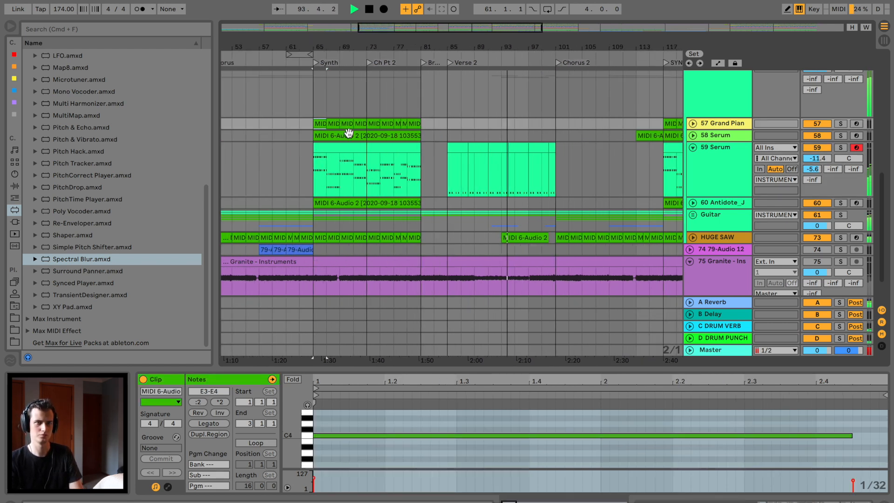
scroll(411, 130, "left", 10)
scroll(306, 140, "up", 2)
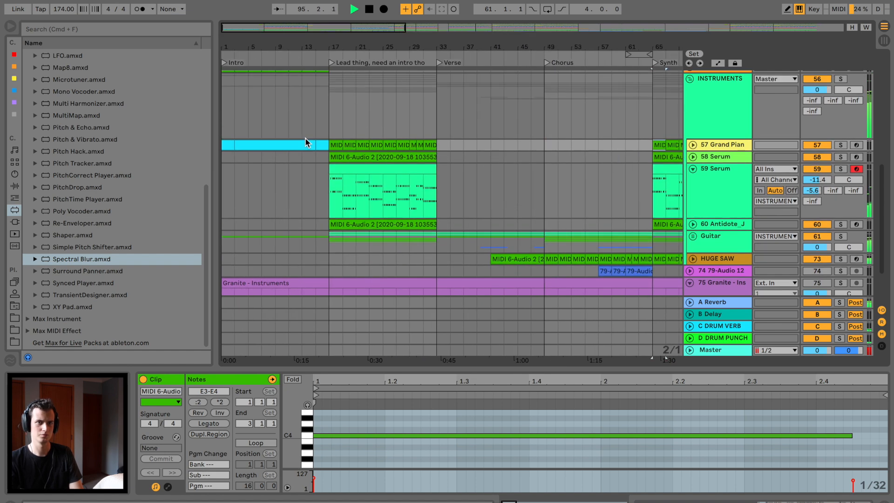
left_click(229, 146)
left_click(321, 145, "shift")
scroll(478, 150, "right", 10)
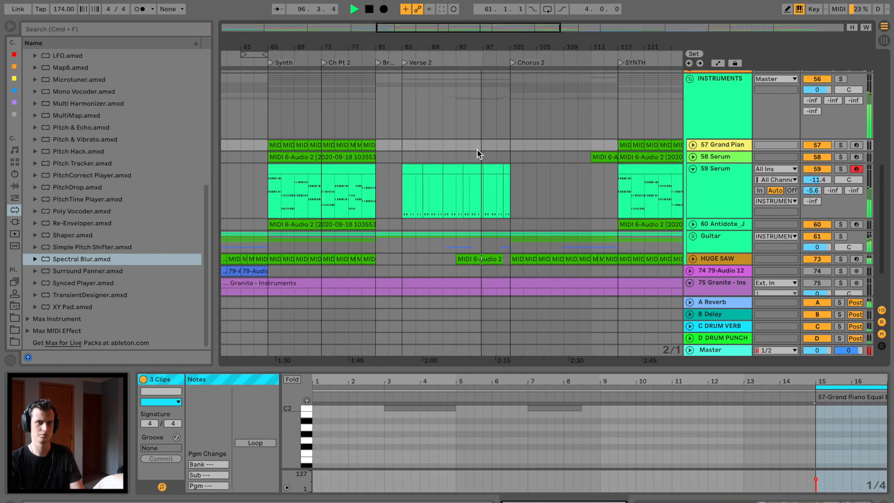
left_click(355, 142)
key("super+v")
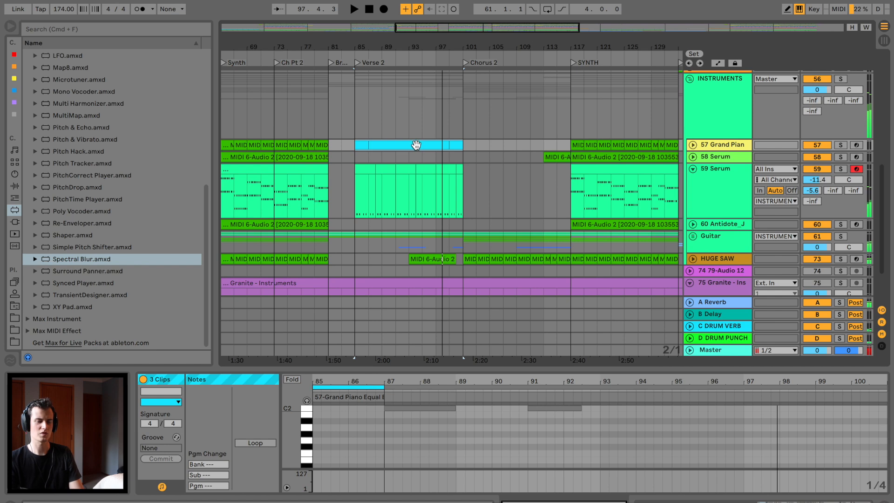
Step: Try moving the Verse 2 HUGE SAW clip to start at bar 85 and play it from there
scroll(415, 144, "up", 5)
left_click(379, 153)
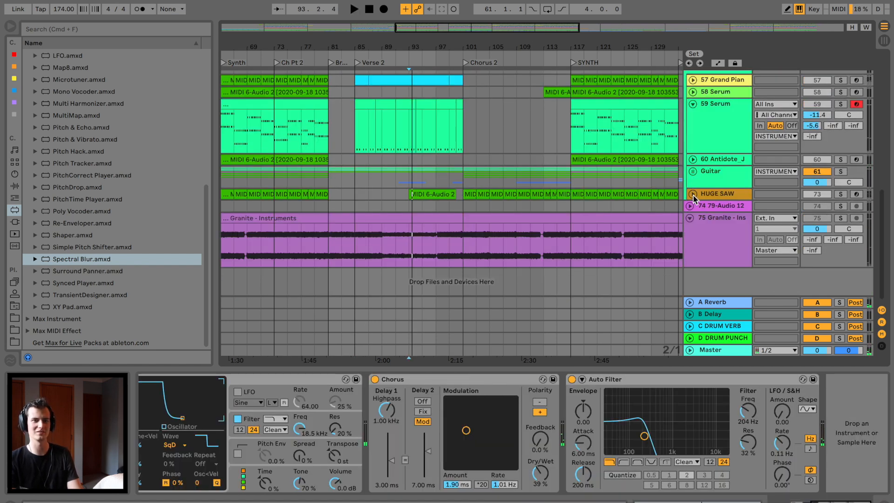
left_click(692, 193)
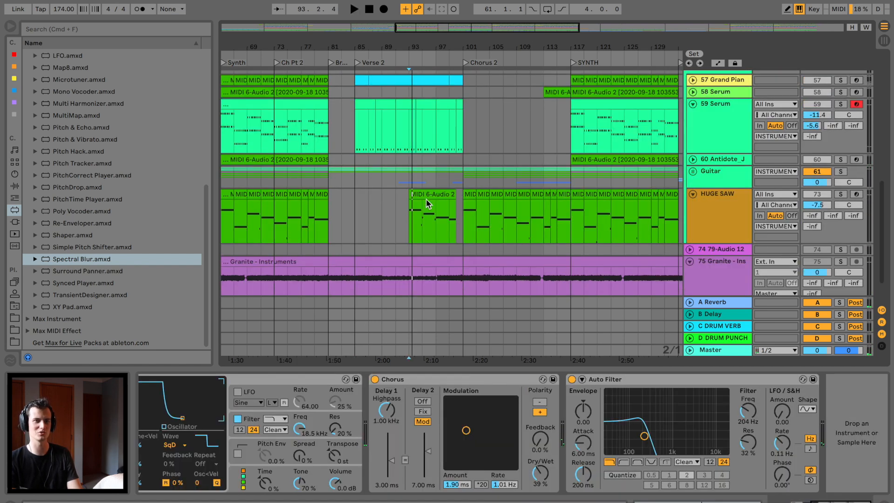
left_click(431, 202)
left_click_drag(410, 202, 356, 202)
key("space")
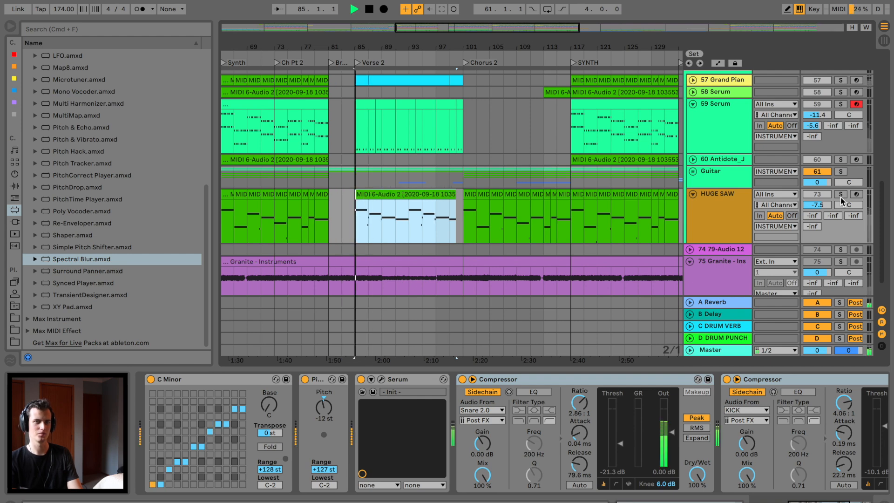
left_click(441, 199)
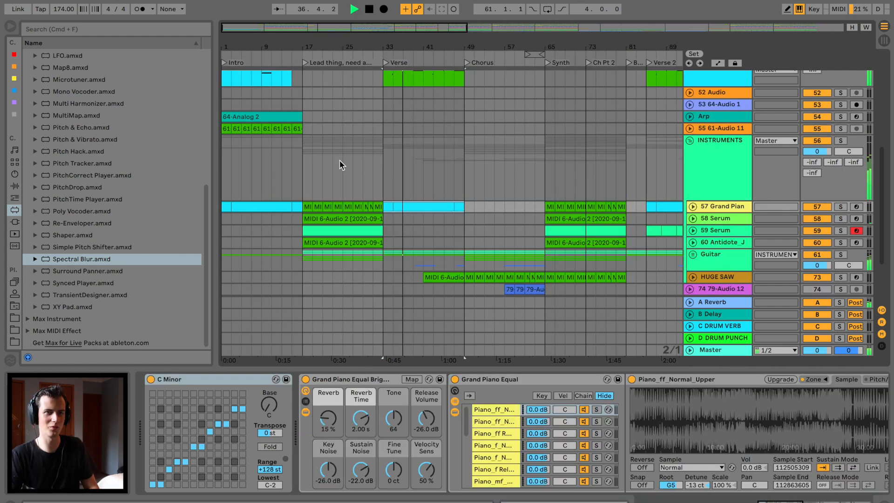
Step: Copy the Arp track's 64-Analog 2 clip from the Intro to the Verse at bar 33 and unfold the track
left_click(376, 117)
key("super+v")
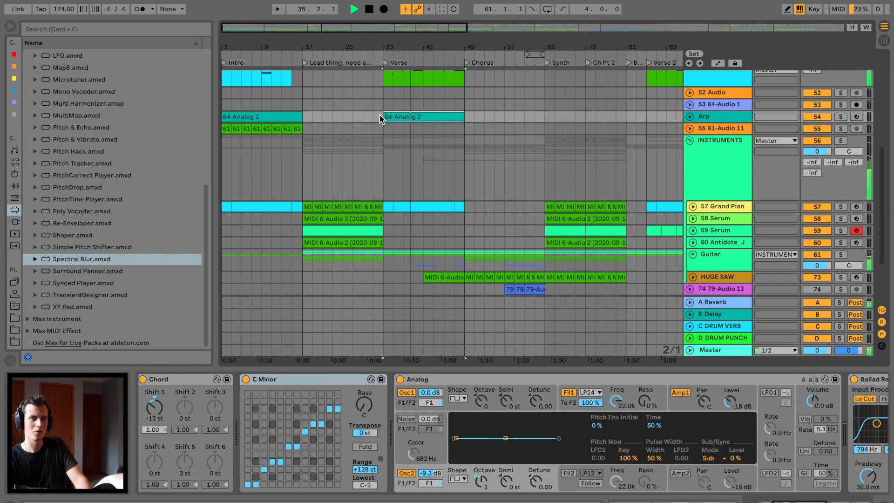
left_click(689, 116)
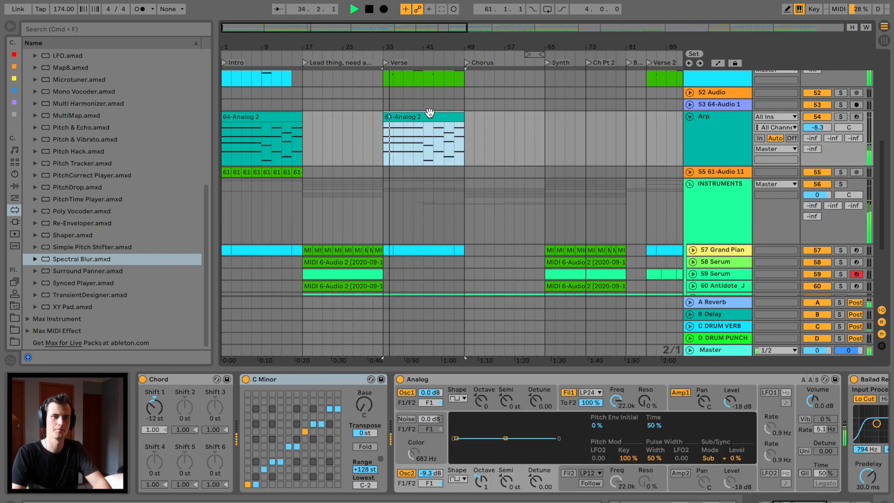
scroll(864, 131, "down", 3)
scroll(833, 130, "up", 4)
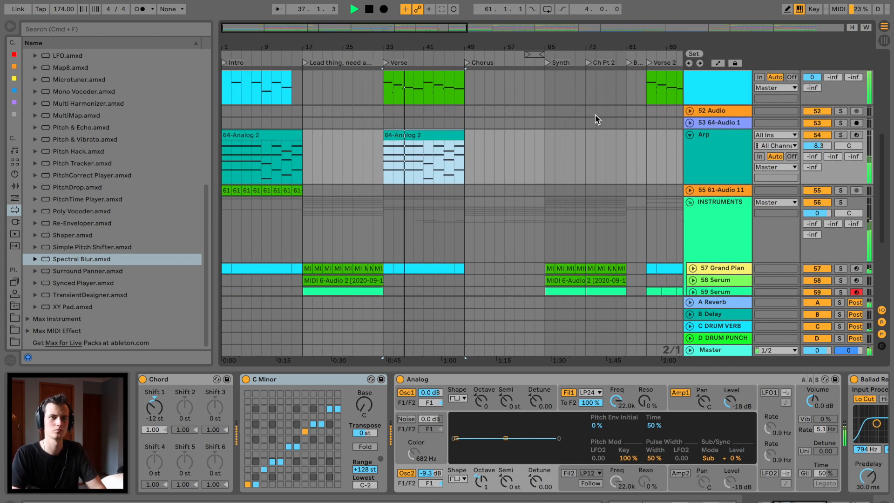
Step: Clear the Arp track's Auto Filter Frequency automation across the Verse and play the section in the full mix
left_click(840, 135)
scroll(756, 446, "right", 10)
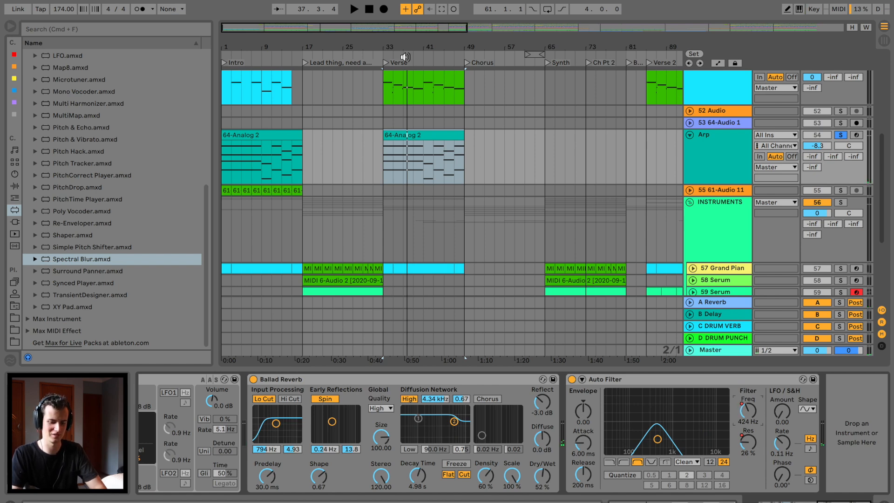
key("m")
key("a")
left_click_drag(416, 45, 416, 77)
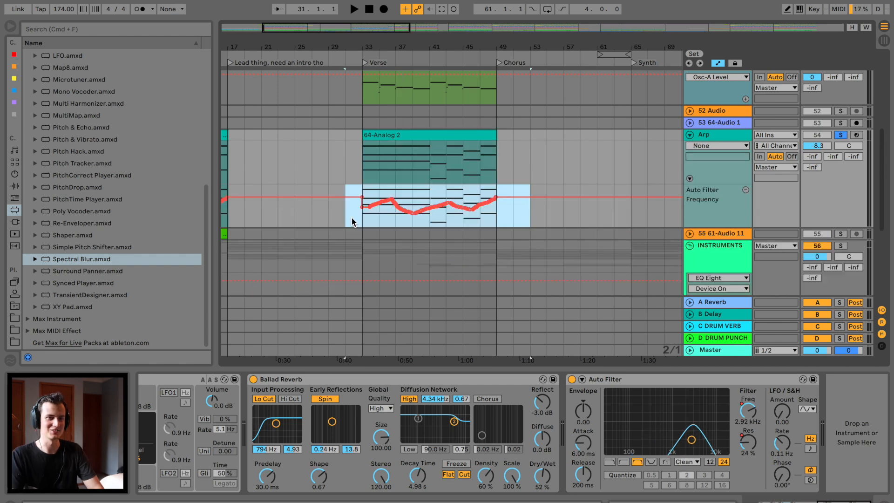
key("Delete")
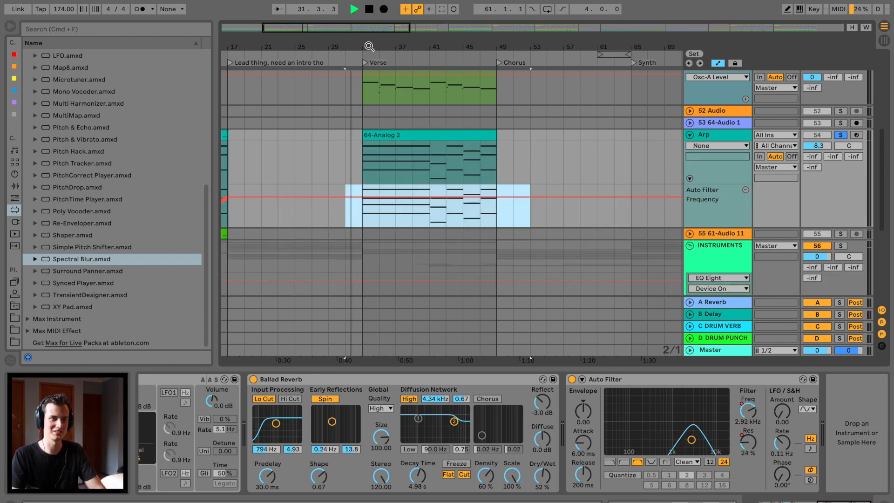
left_click_drag(369, 46, 368, 65)
left_click(843, 136)
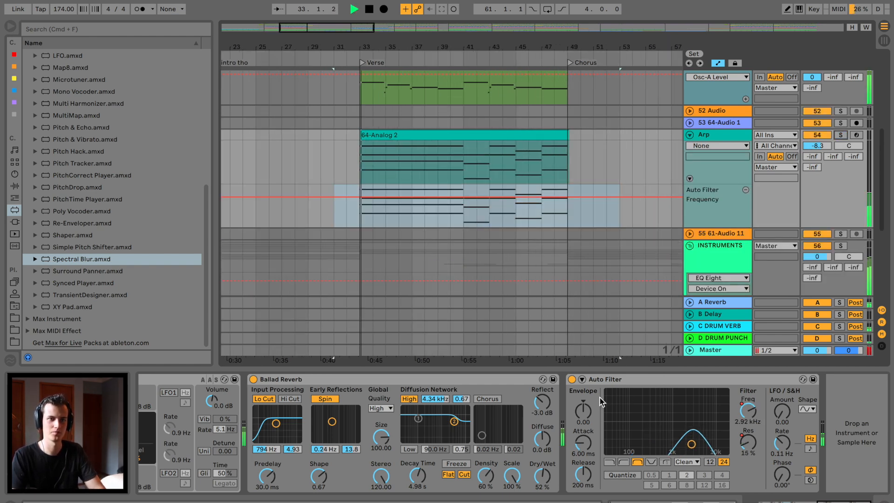
Step: Add a Limiter after the Arp track's Auto Filter with its gain at 4 dB
left_click(14, 186)
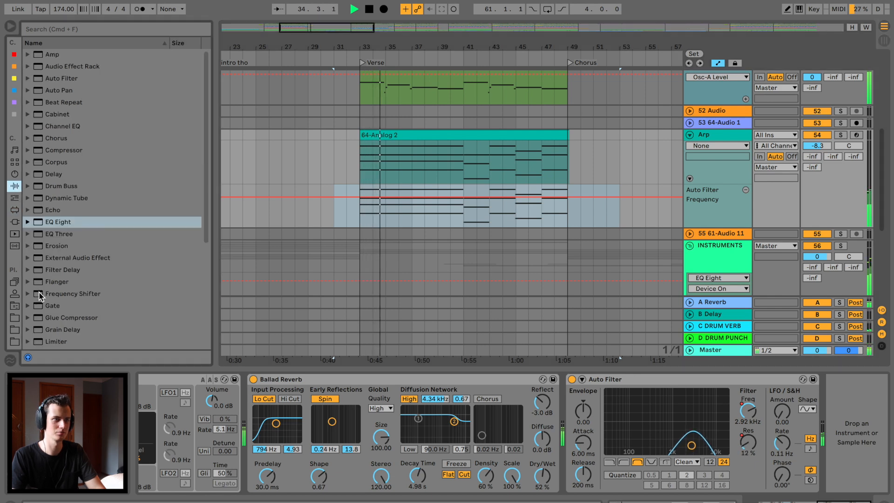
scroll(53, 283, "down", 5)
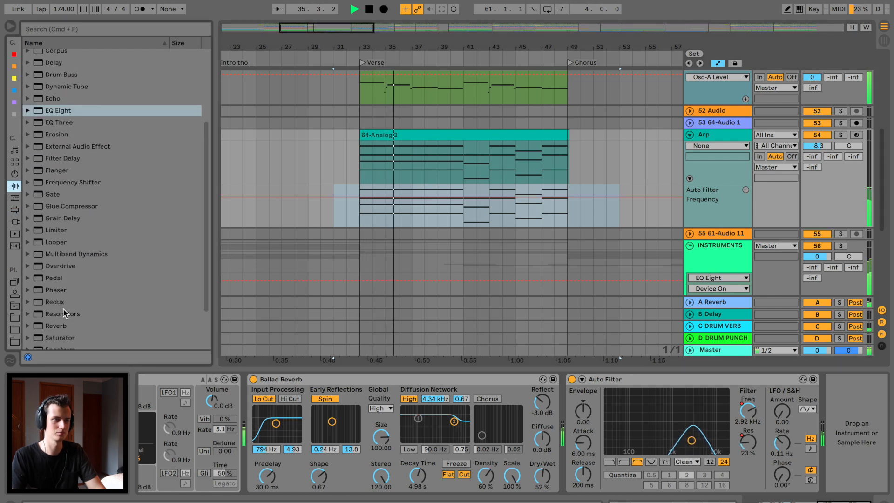
left_click(57, 230)
left_click_drag(830, 426, 829, 405)
Step: Draw Auto Filter Frequency automation over the Arp's Verse clip, dipping at bars 37 and 45 and recovering at bar 41 and just before bar 49
left_click(731, 411)
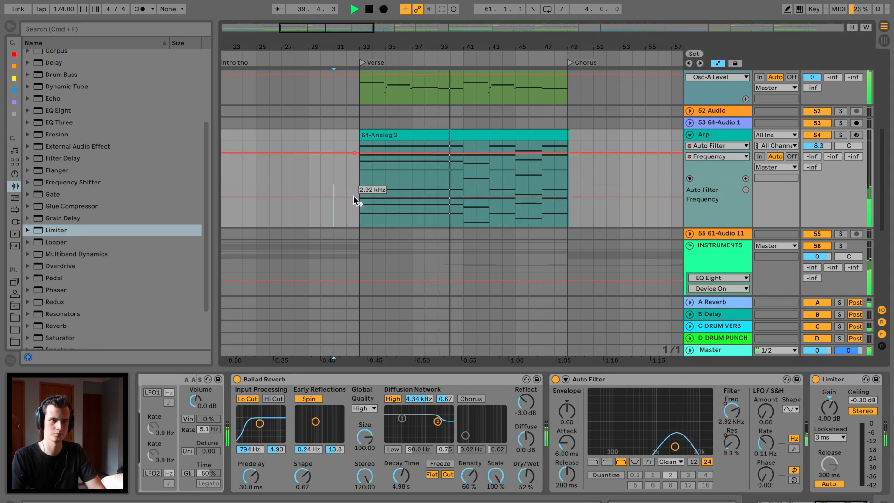
left_click_drag(355, 197, 354, 195)
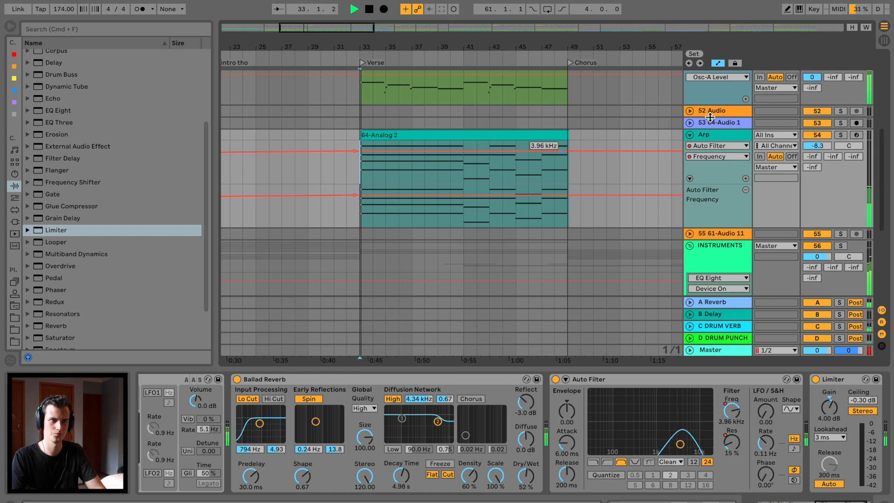
left_click_drag(354, 195, 354, 198)
mouse_move(463, 197)
left_mouse_down()
mouse_move(412, 206)
mouse_move(463, 199)
left_mouse_up()
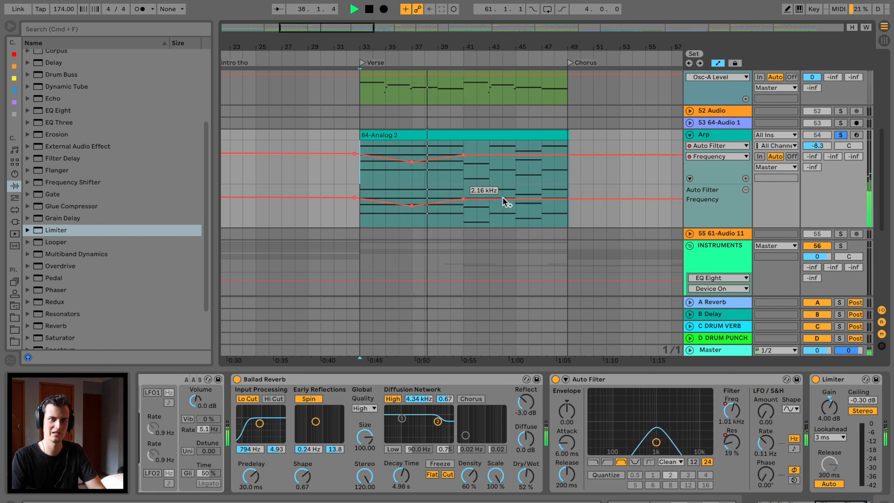
left_click(516, 203)
left_click_drag(562, 202, 562, 198)
key("space")
left_click(841, 135)
key("space")
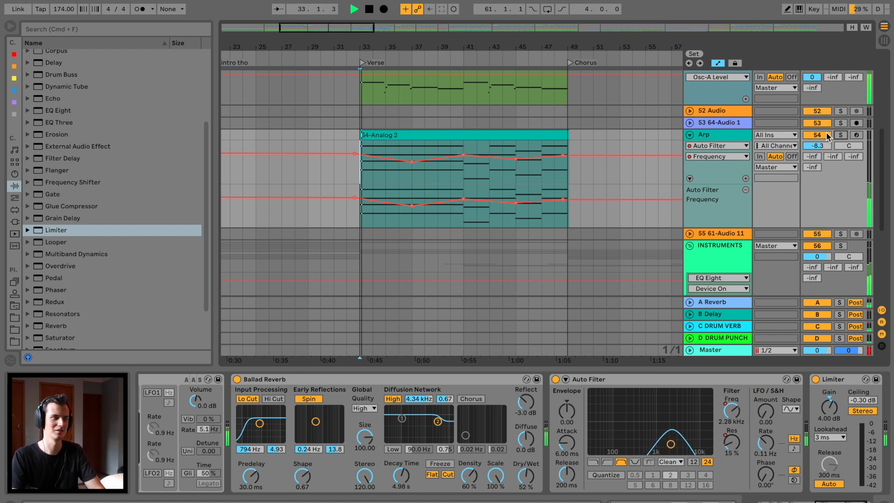
Step: Set the Arp's Limiter gain to 9.1 dB and reshape its filter automation to 995 Hz at bar 37 with a peak at bar 45
mouse_move(829, 408)
left_mouse_down()
mouse_move(829, 395)
mouse_move(830, 412)
left_mouse_up()
left_click_drag(412, 205, 411, 203)
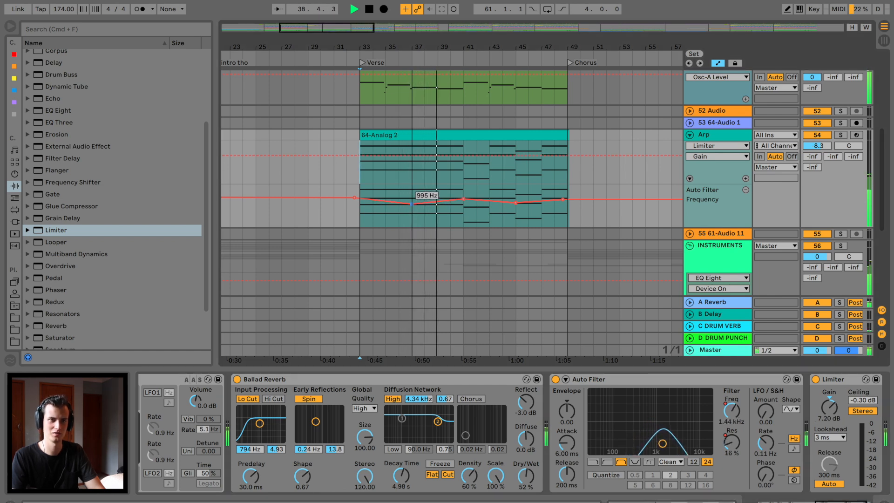
mouse_move(463, 201)
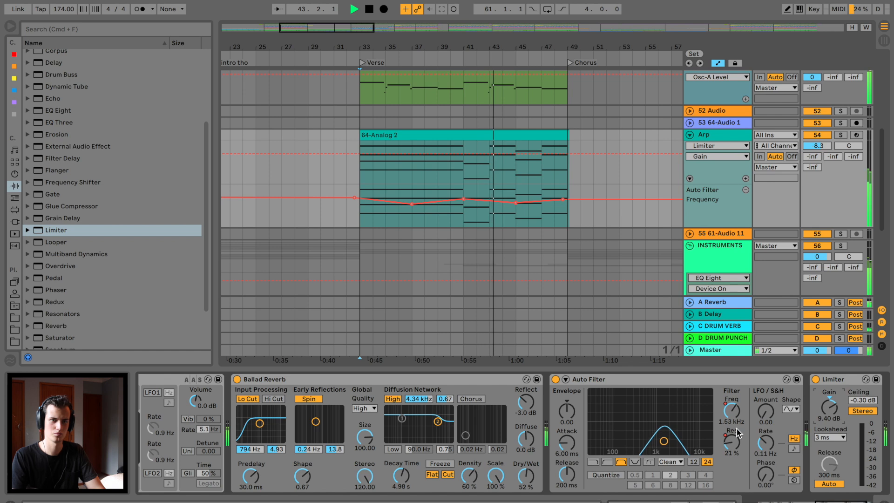
left_click_drag(516, 203, 514, 193)
left_click_drag(829, 407, 829, 408)
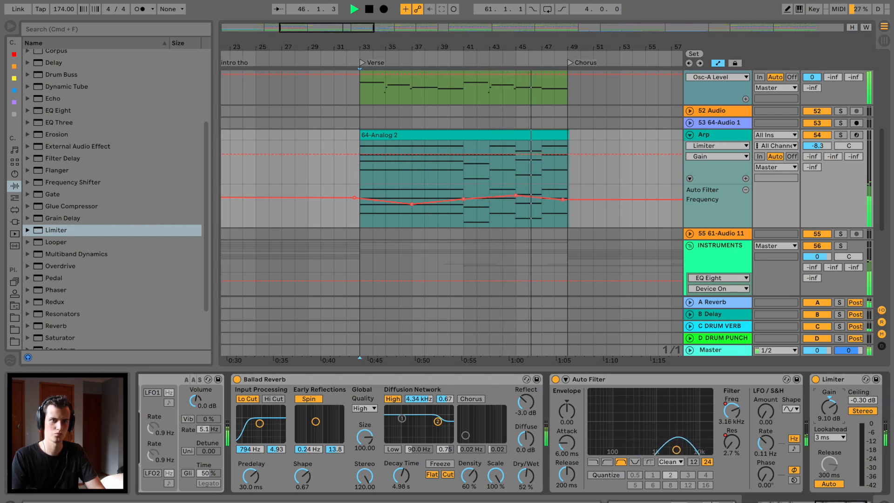
left_click_drag(564, 200, 564, 197)
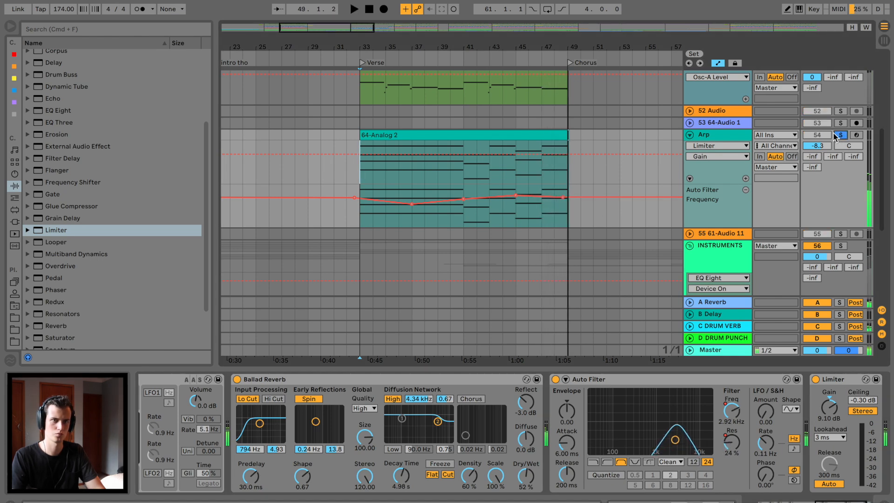
scroll(469, 173, "up", 3)
scroll(469, 173, "right", 5)
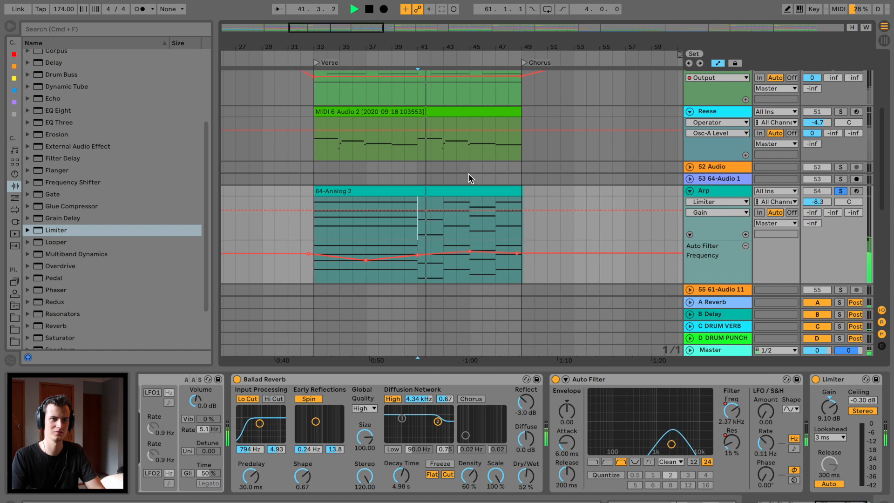
left_click(840, 192)
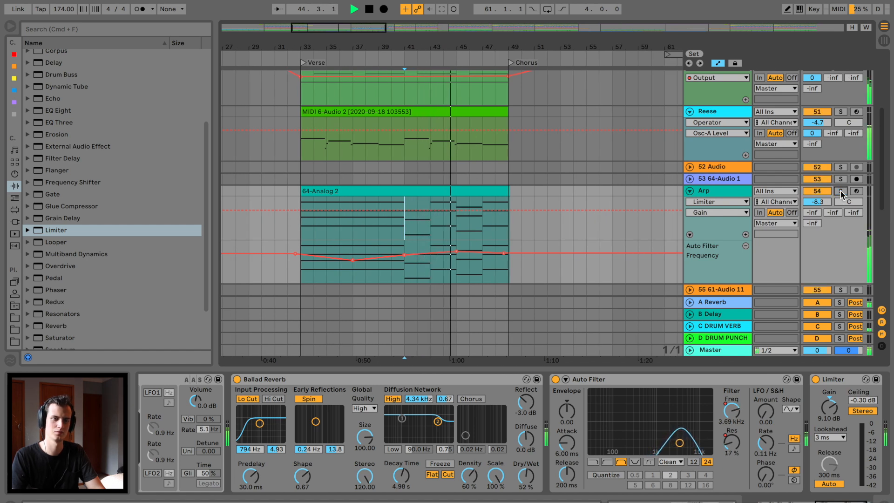
Step: Copy the Arp's Verse clip with its filter automation to the start of Verse 2 at bar 85
left_click_drag(496, 45, 496, 27)
left_click(329, 193)
scroll(539, 197, "right", 2)
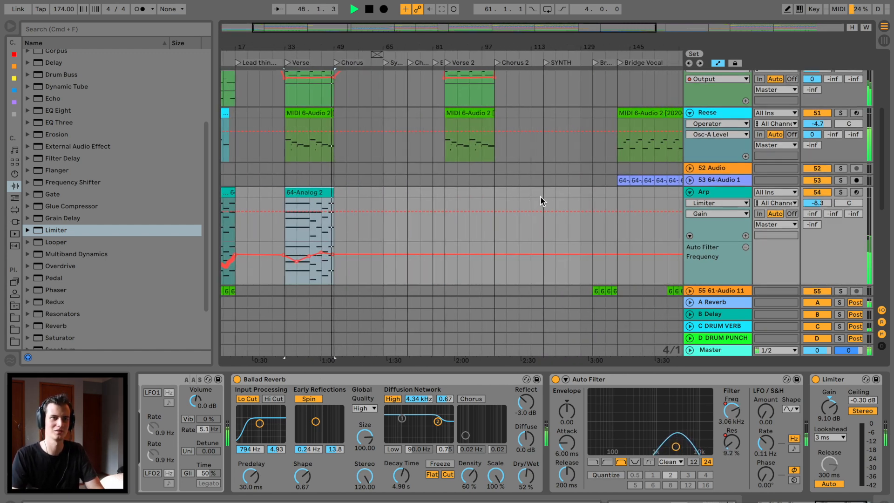
left_click(447, 192)
key("ctrl+v")
scroll(451, 189, "left", 2)
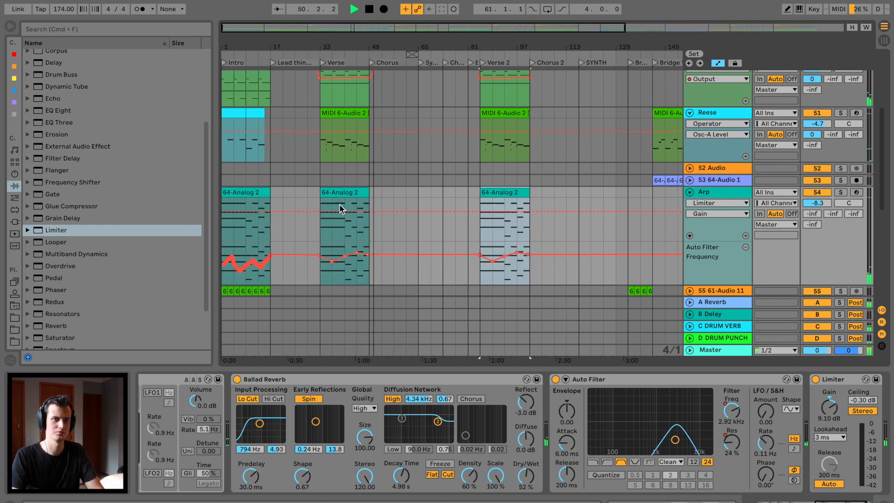
Step: Fold the Arp, Chords and Reese tracks while the arrangement plays
left_click(348, 192)
left_click_drag(350, 32, 476, 179)
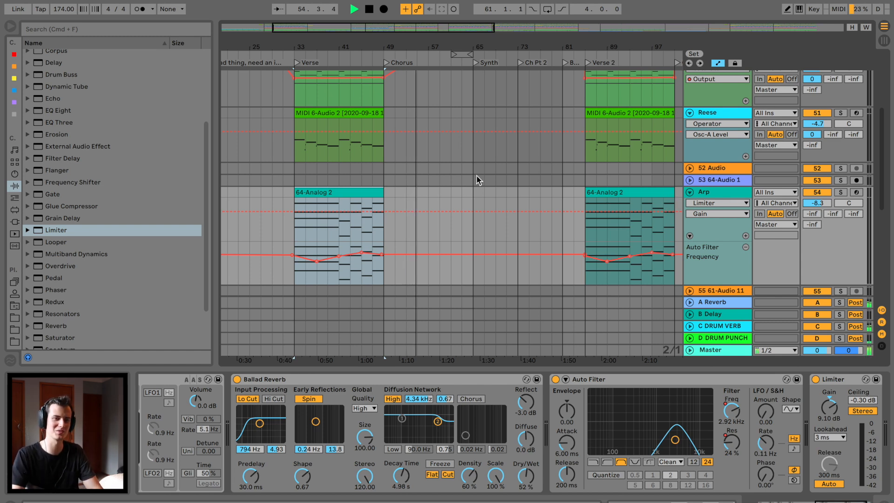
left_click(690, 191)
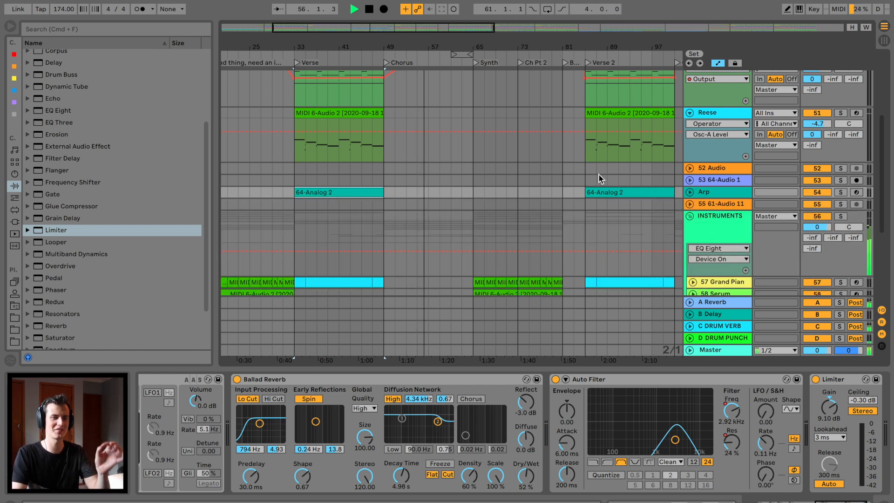
scroll(594, 180, "up", 3)
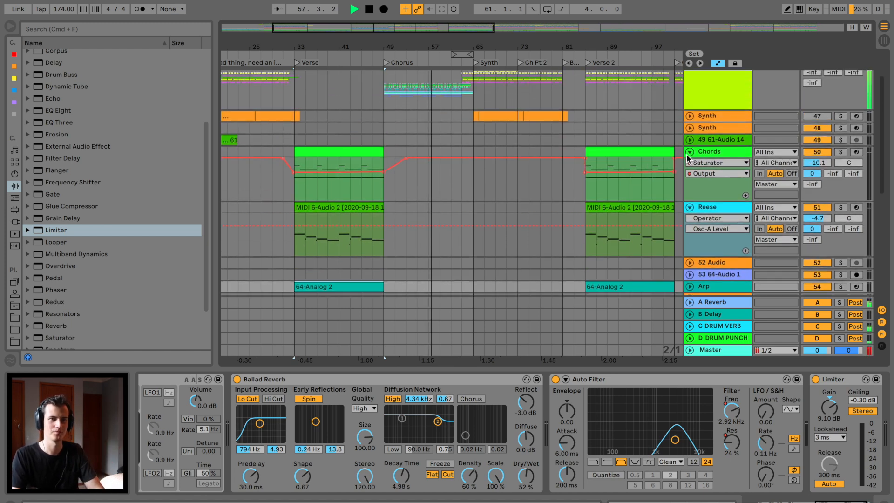
left_click(690, 155)
left_click(690, 168)
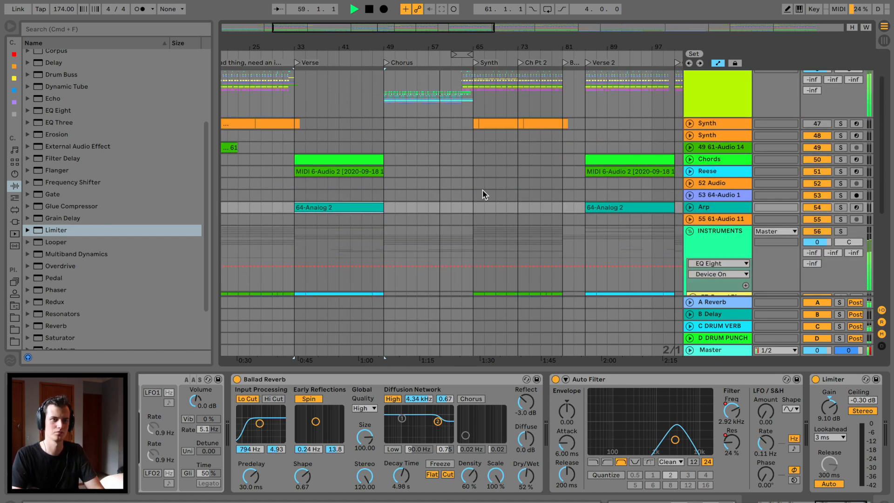
Step: Fold the INSTRUMENTS group and review the arrangement from Intro to Bridge Vocal during playback
scroll(494, 188, "down", 5)
left_click(691, 109)
scroll(419, 147, "left", 6)
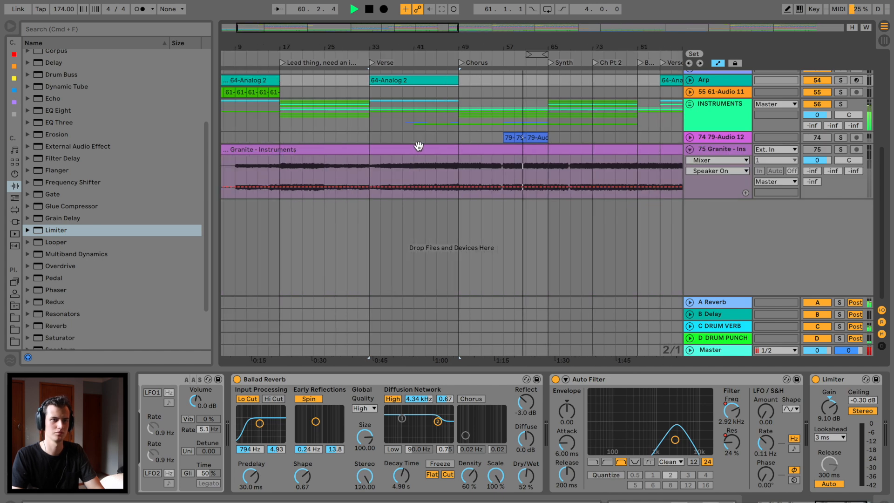
left_click_drag(456, 44, 456, 24)
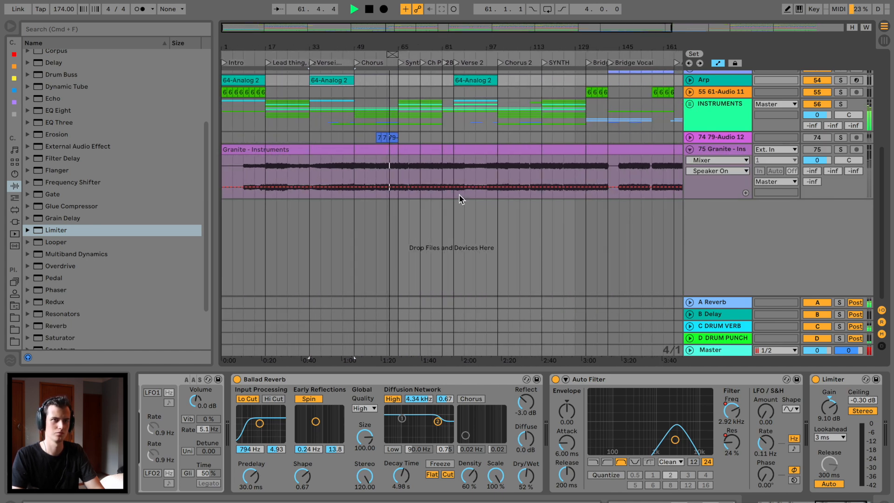
scroll(459, 199, "up", 5)
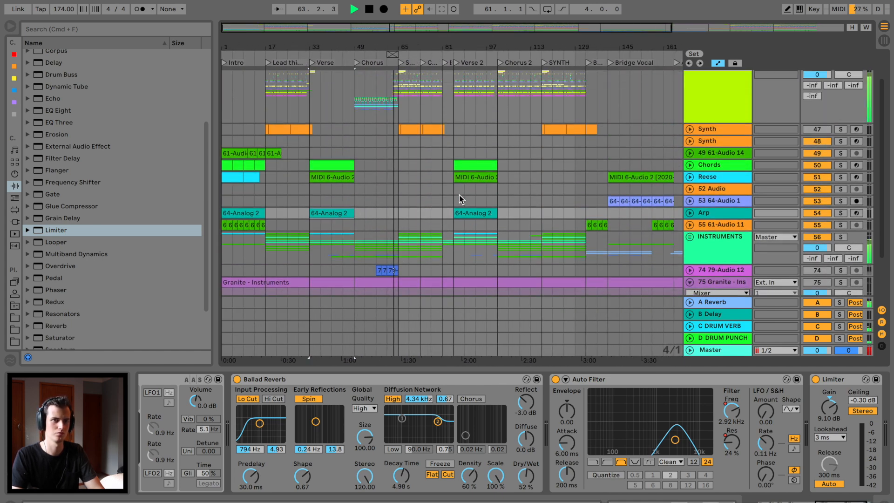
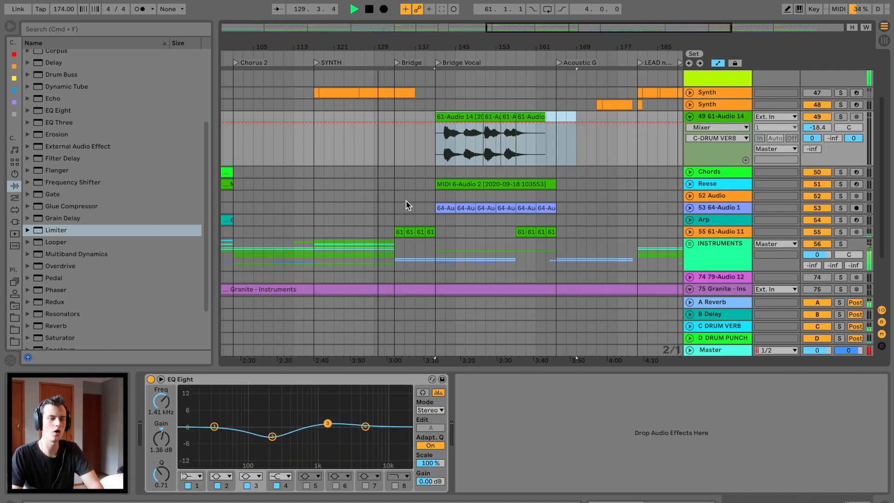
Step: Paste the opening of the Reese's Verse 2 part at bar 133, fill the Bridge up to bar 141 and open the new clip's notes
scroll(406, 201, "left", 5)
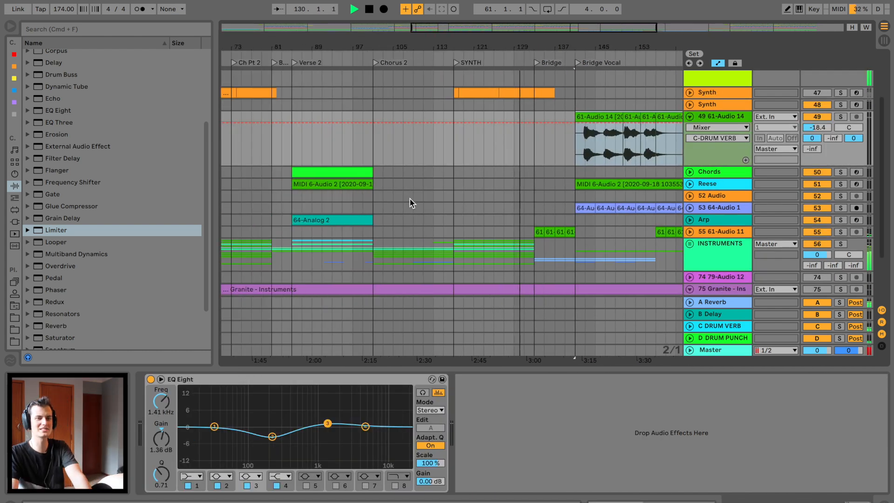
left_click(689, 184)
left_click_drag(310, 218, 290, 186)
left_click(538, 185)
key("super+v")
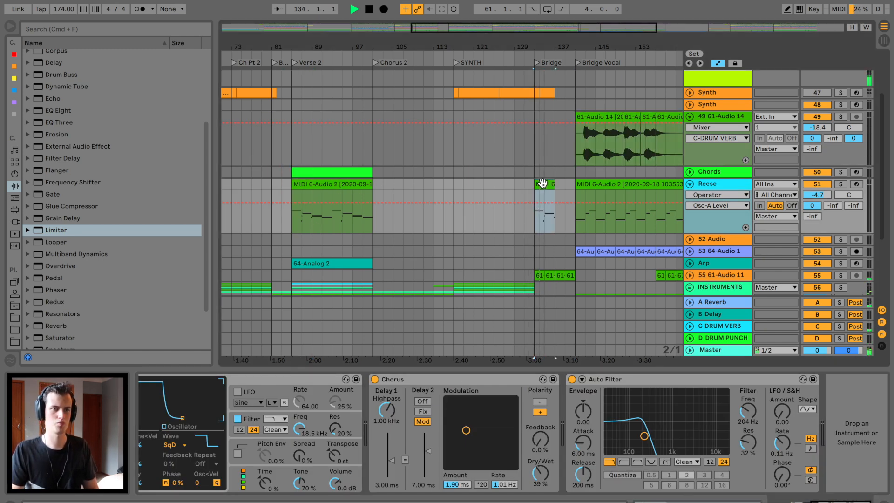
left_click_drag(553, 182, 571, 183)
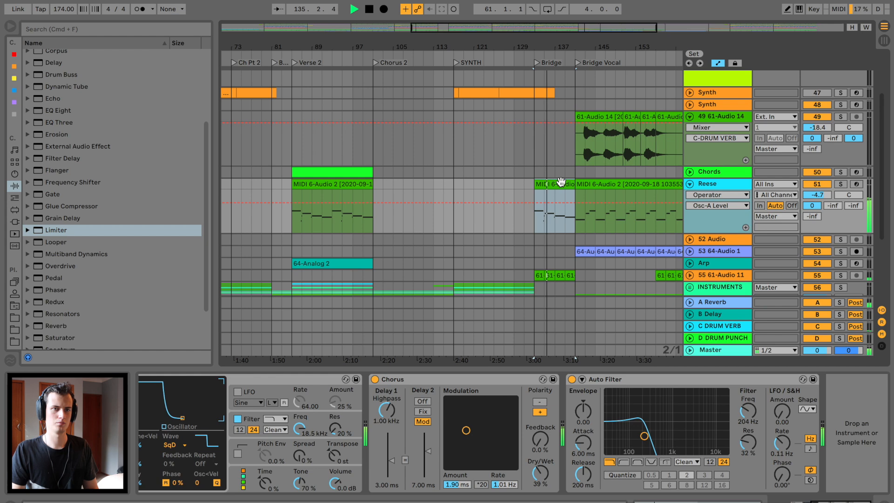
double_click(560, 183)
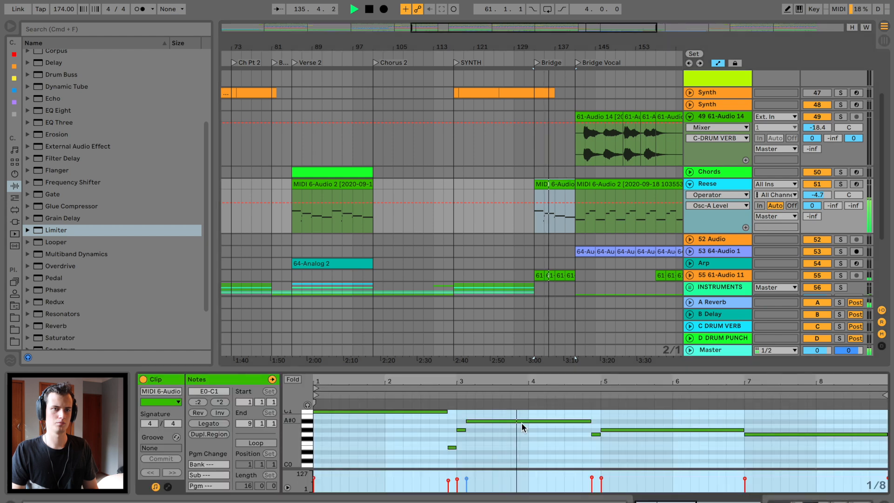
Step: Replace the Reese's Bridge part with the first eight bars of its Bridge Vocal clip, placed at bar 133, and play it
key("space")
left_click(591, 216)
left_click_drag(591, 219, 620, 189)
left_click_drag(623, 220, 579, 182)
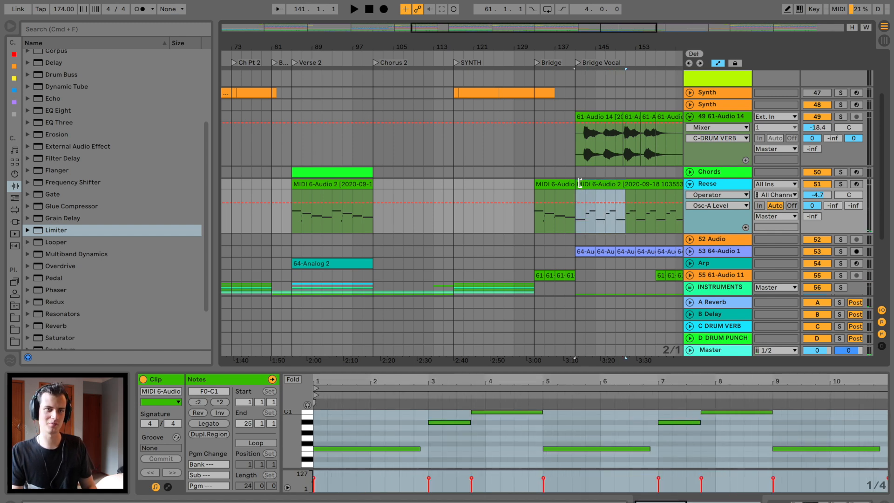
left_click_drag(627, 49, 622, 64)
left_click_drag(597, 224, 501, 189)
left_click(460, 186)
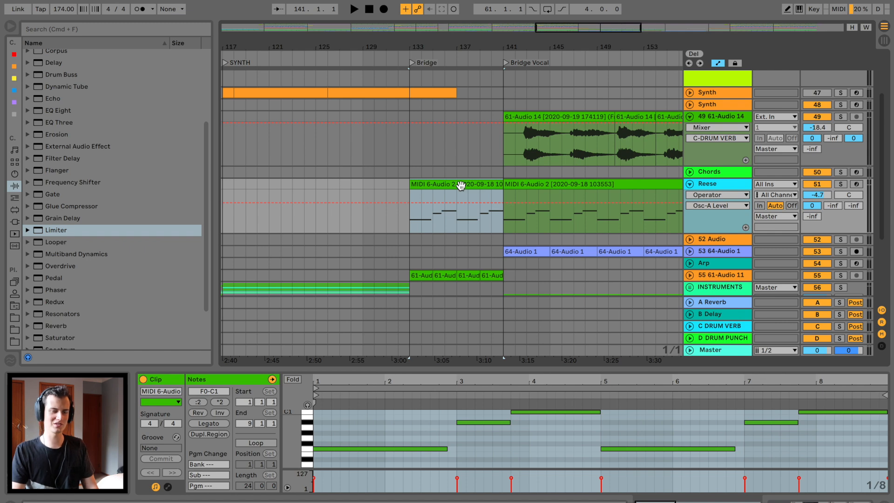
key("space")
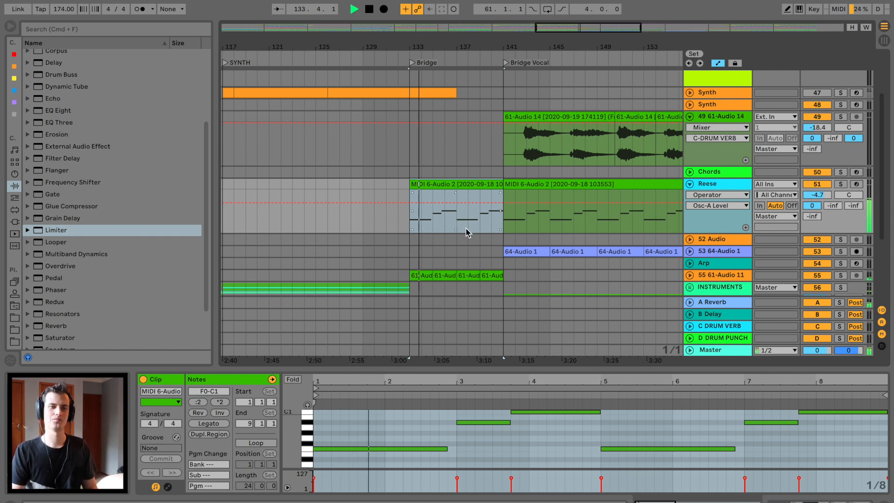
Step: Copy the Reese's Bridge clip onto the Arp track at bar 133 and transpose all its notes up five octaves
left_click(689, 184)
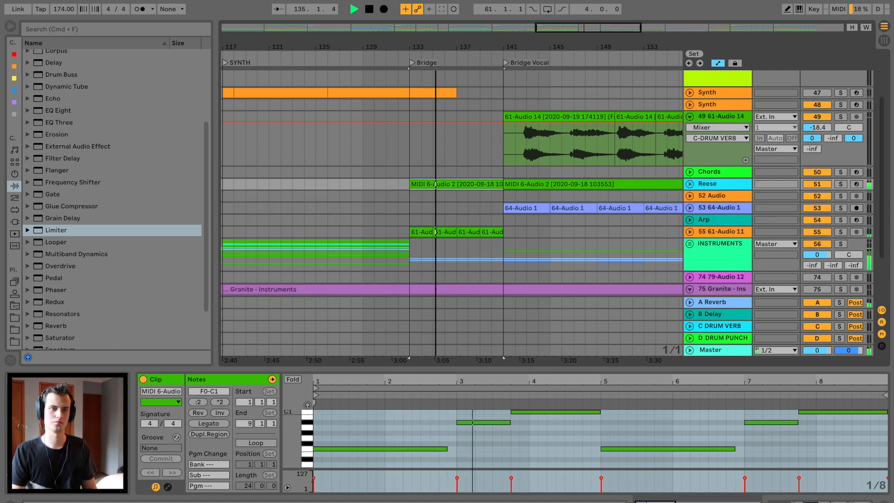
left_click_drag(436, 47, 436, 43)
left_click_drag(445, 185, 446, 222)
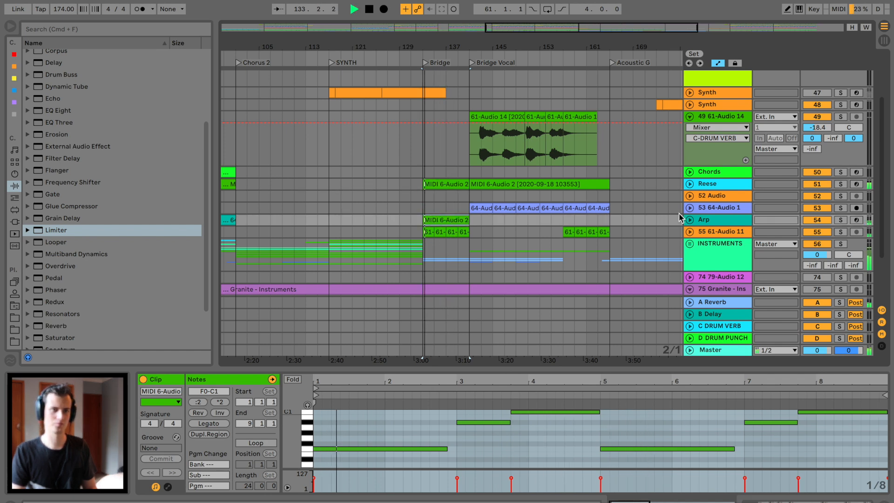
left_click(690, 220)
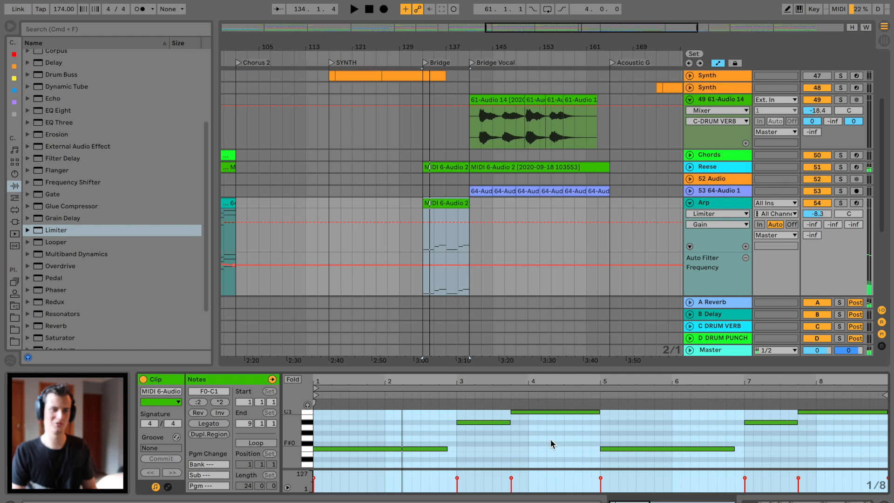
key("shift+Up")
key("shift+Up")
key("shift+Up")
key("space")
key("shift+Up")
key("shift+Up")
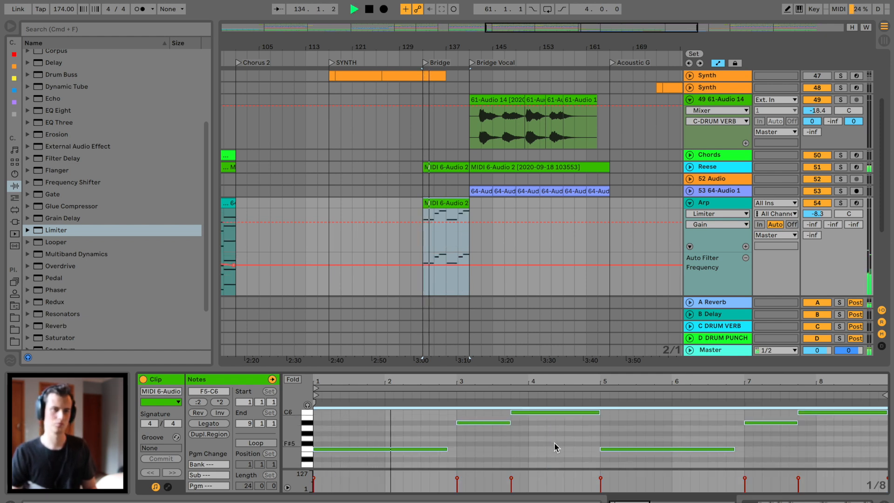
Step: Automate the Arp's Auto Filter Frequency to sweep down across the Bridge, from a raised point at bar 133 to a lower one at bar 141
left_click(729, 206)
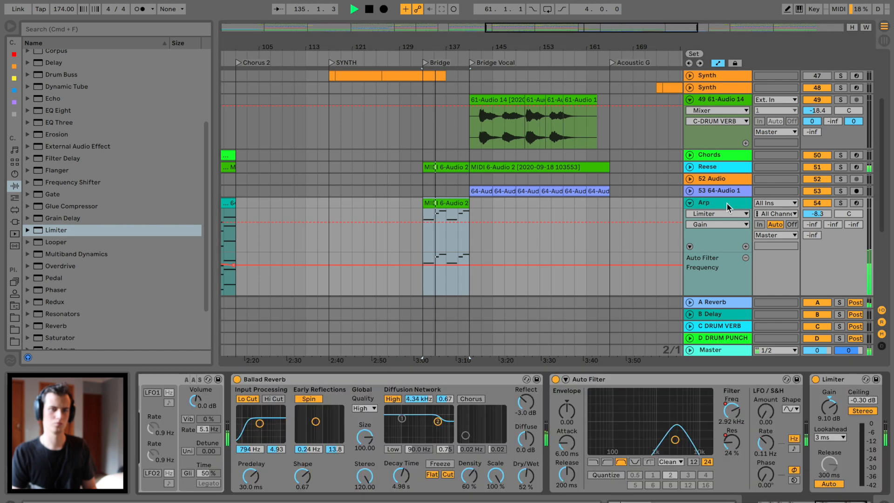
left_click(739, 409)
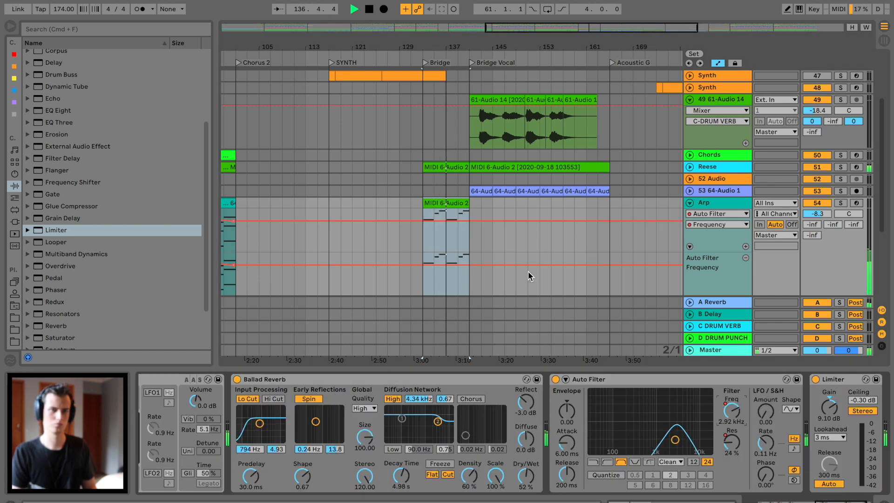
left_click(423, 220)
key("space")
key("space")
left_click_drag(470, 221, 471, 233)
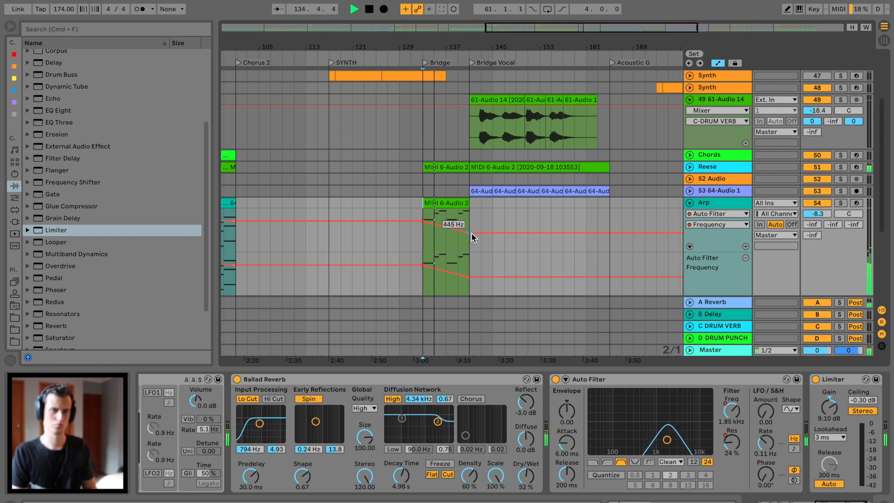
left_click_drag(471, 233, 471, 239)
left_click_drag(422, 222, 422, 213)
left_click(422, 212)
key("super+z")
key("space")
key("space")
Step: Draw Limiter Gain automation on the Arp across the Bridge, dipping the level between bars 133 and 141
left_click(828, 409)
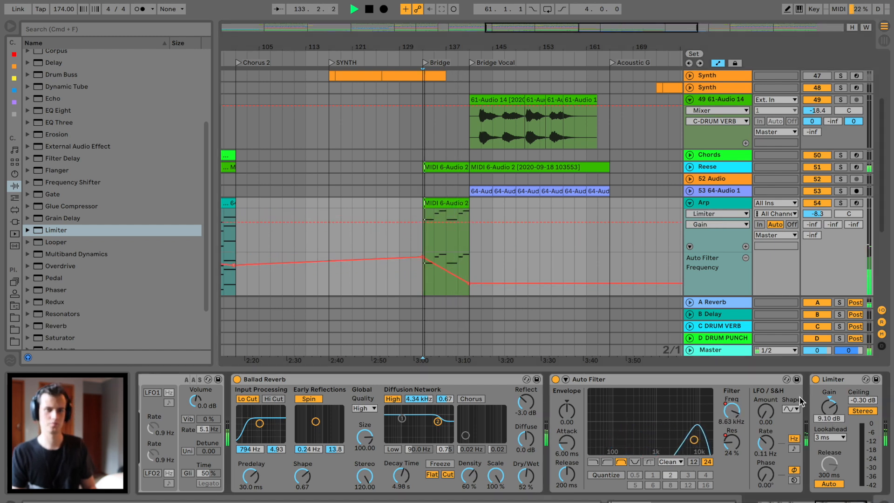
left_click_drag(446, 49, 446, 93)
left_click(391, 222)
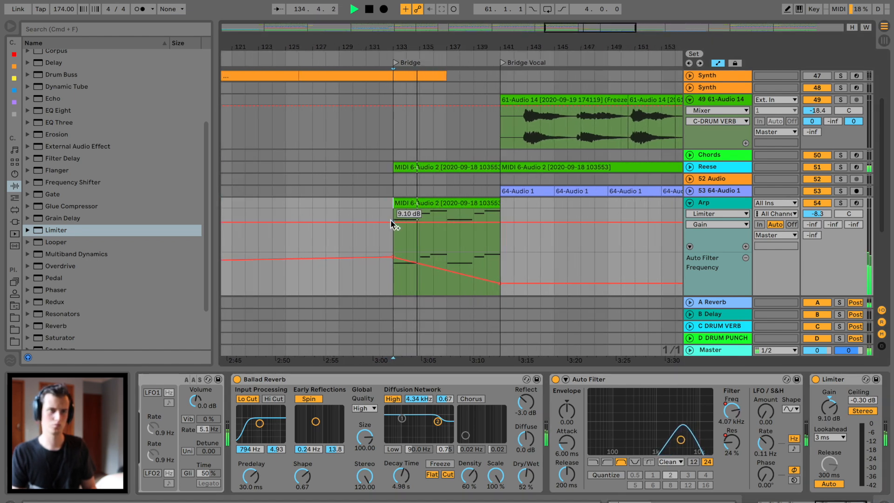
left_click(527, 222)
key("space")
key("space")
left_click_drag(393, 222, 420, 226)
mouse_move(474, 234)
left_mouse_down()
mouse_move(473, 215)
mouse_move(494, 225)
mouse_move(474, 220)
left_mouse_up()
Step: Raise the Arp's A-Reverb send to 0 and automate Ballad Reverb Dry/Wet upward through the Bridge, reaching 83 % at bar 141
left_click_drag(811, 224, 812, 186)
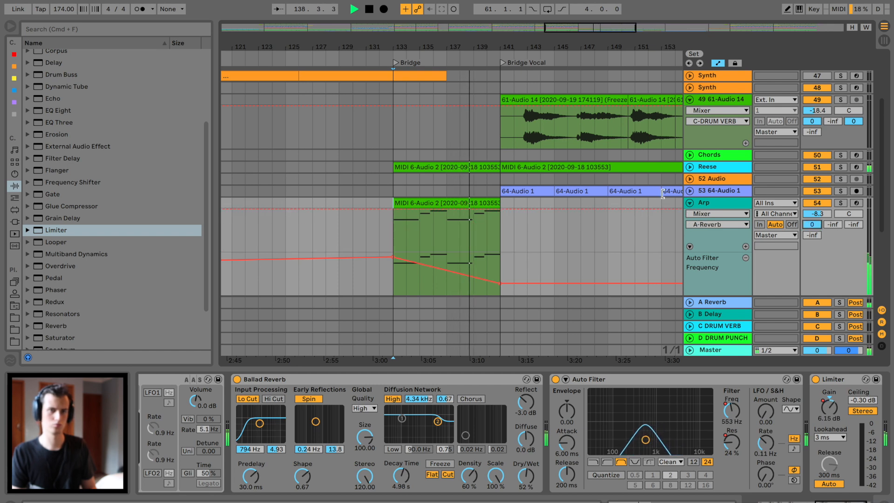
left_click(526, 476)
left_click(360, 229)
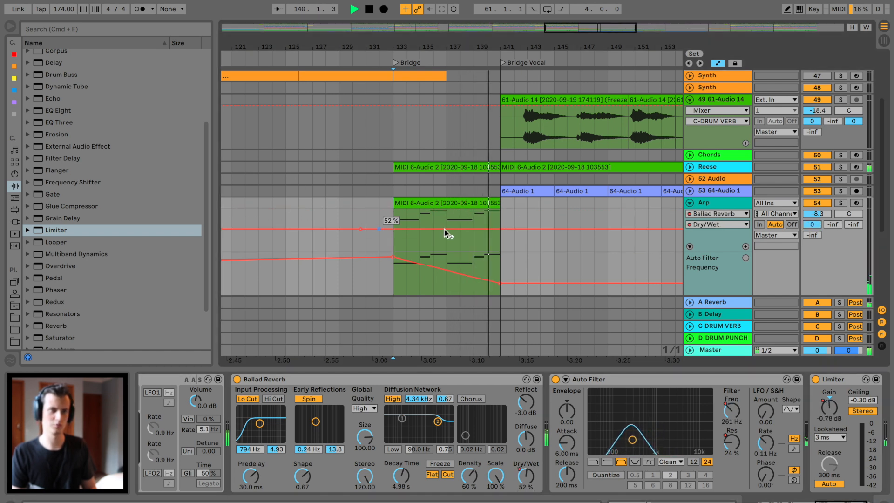
left_click(540, 229)
key("space")
key("space")
left_click_drag(392, 229, 392, 220)
left_click_drag(500, 227, 505, 222)
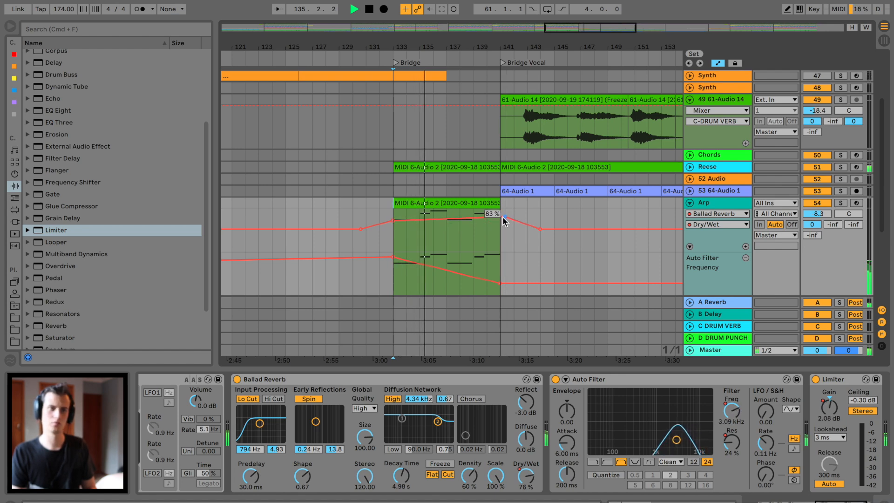
Step: Fold the Arp track and unfold the INSTRUMENTS group to reach its instrument tracks
left_click(690, 203)
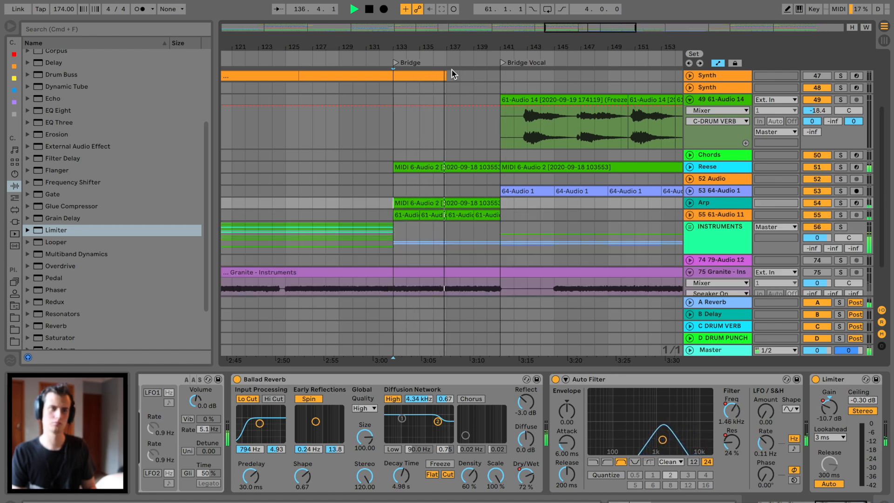
key("minus")
key("minus")
key("minus")
scroll(372, 179, "left", 10)
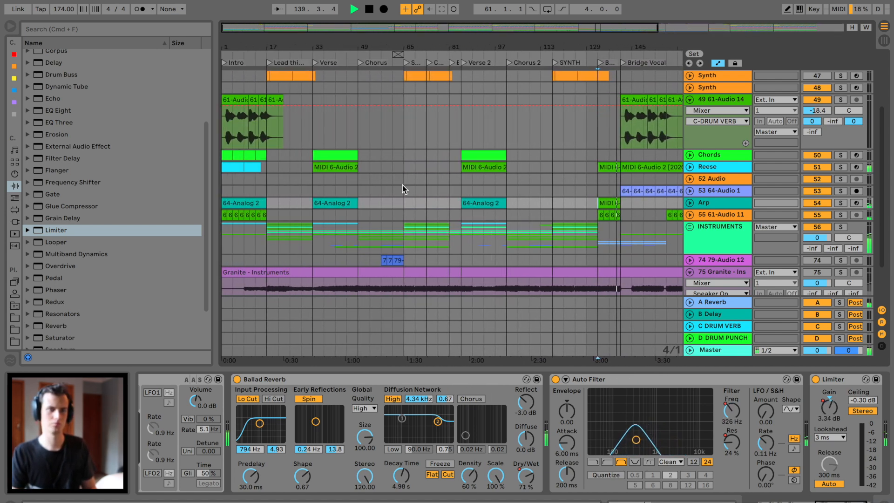
left_click(688, 226)
scroll(586, 231, "down", 5)
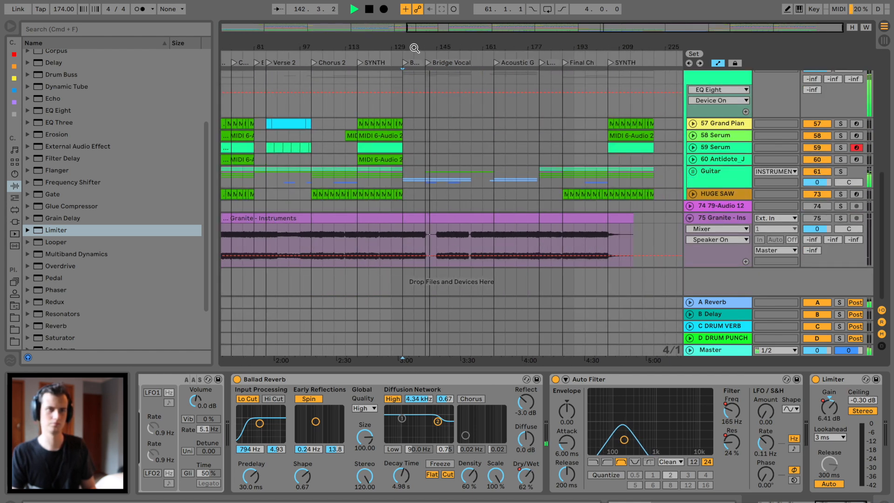
Step: Copy the Reese's Bridge Vocal clip onto the Grand Piano track at bar 141 and transpose all its notes up two octaves
left_click_drag(415, 48, 410, 58)
left_click(297, 122)
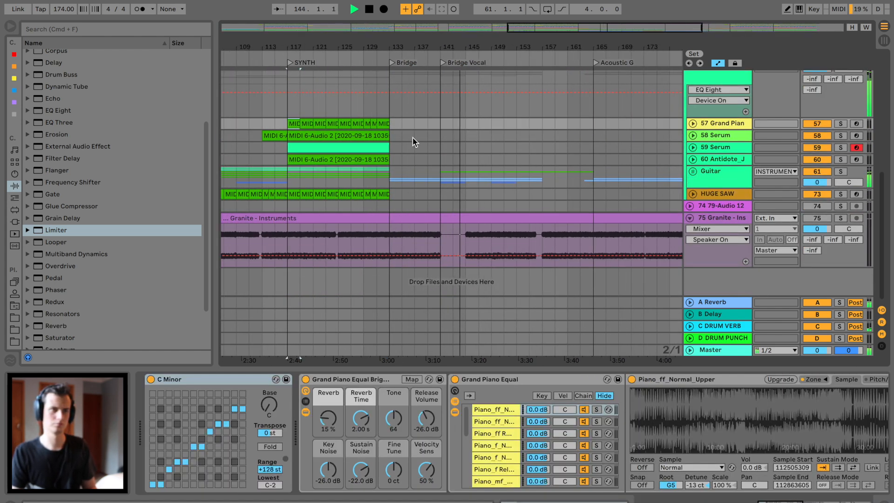
scroll(414, 137, "up", 8)
mouse_move(472, 106)
left_mouse_down()
mouse_move(421, 116)
mouse_move(418, 110)
left_mouse_up()
scroll(625, 197, "down", 3)
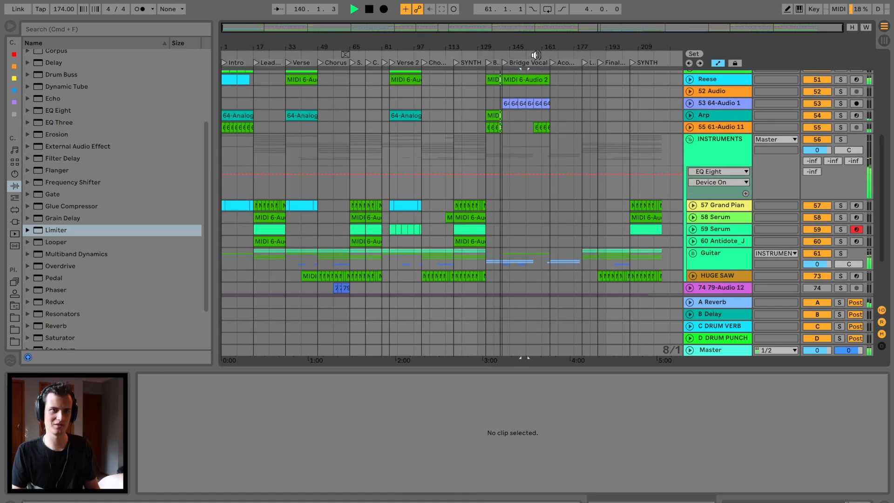
left_click_drag(536, 52, 515, 204)
key("ctrl+a")
key("shift+Up")
key("shift+Up")
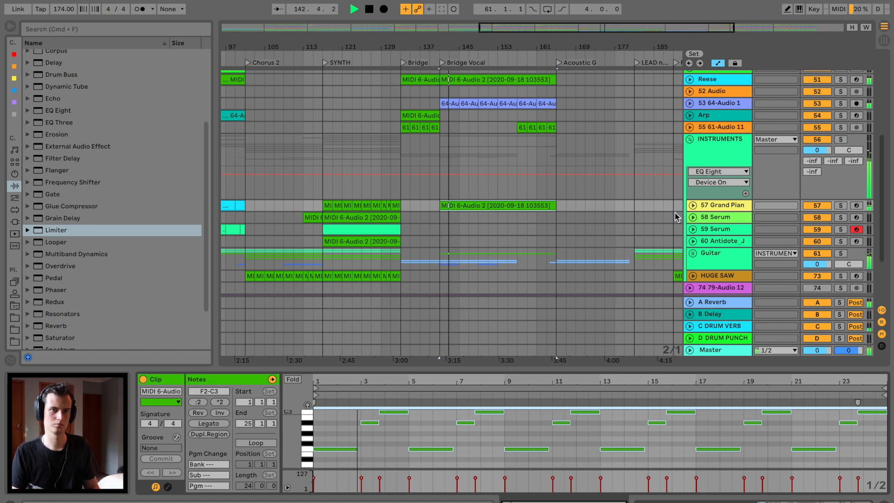
Step: Automate the Grand Piano's EQ Eight Output Gain down over the Bridge Vocal clip, with -4.69 dB at bar 141
double_click(717, 207)
scroll(480, 395, "right", 10)
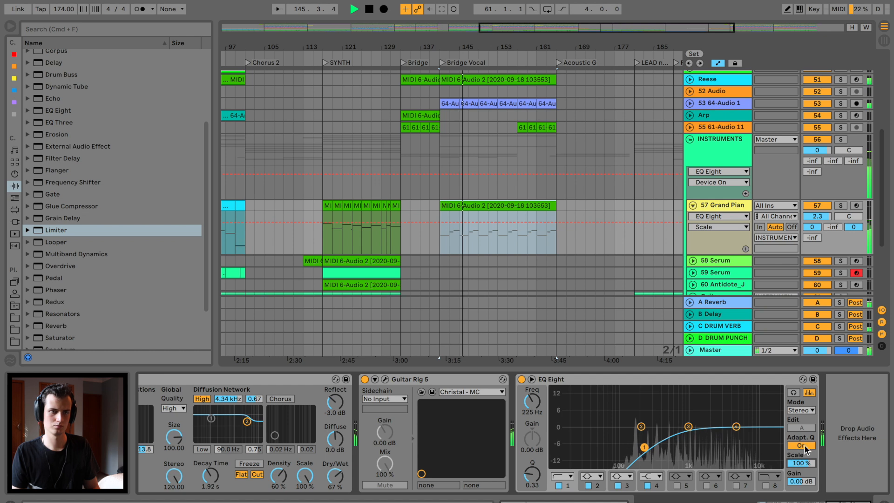
left_click(420, 233)
left_click(566, 233)
left_click_drag(434, 233, 434, 238)
left_click_drag(555, 232, 556, 239)
left_click_drag(437, 239, 436, 241)
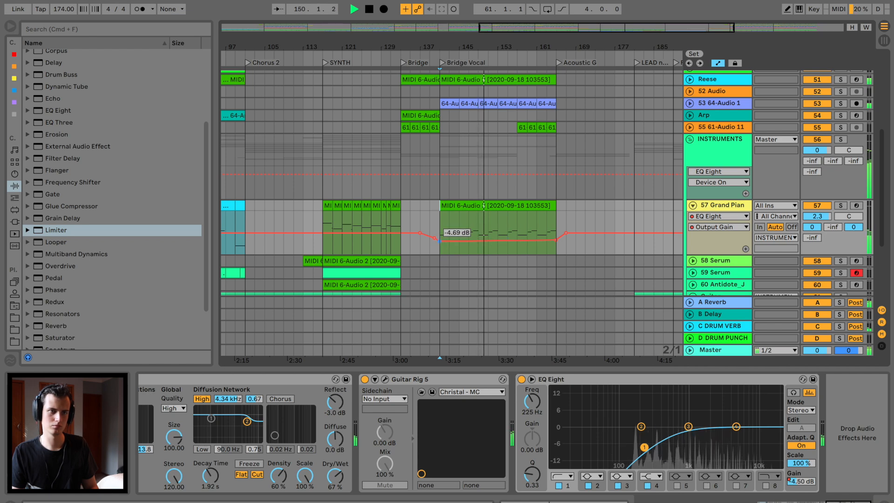
Step: Unfold the Guitar group and its 72 79-Audio 1 track at the Bridge Vocal section
scroll(532, 221, "down", 5)
left_click(693, 172)
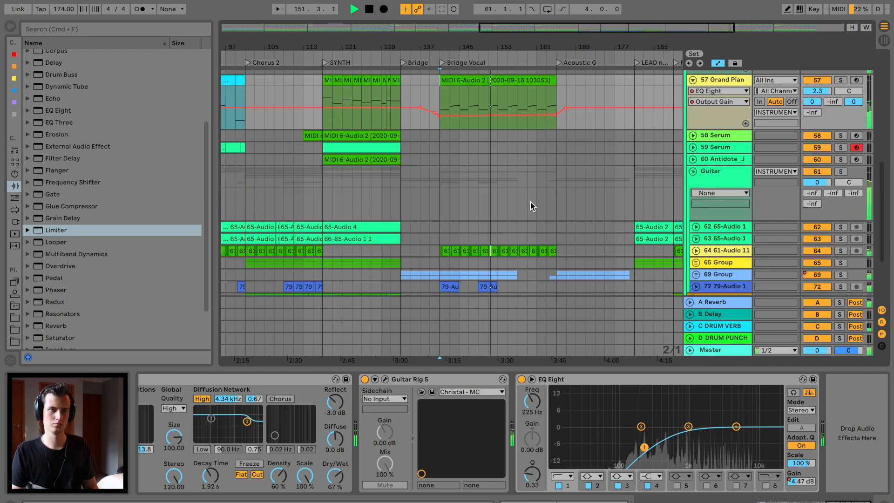
scroll(479, 206, "down", 4)
left_click_drag(464, 47, 467, 51)
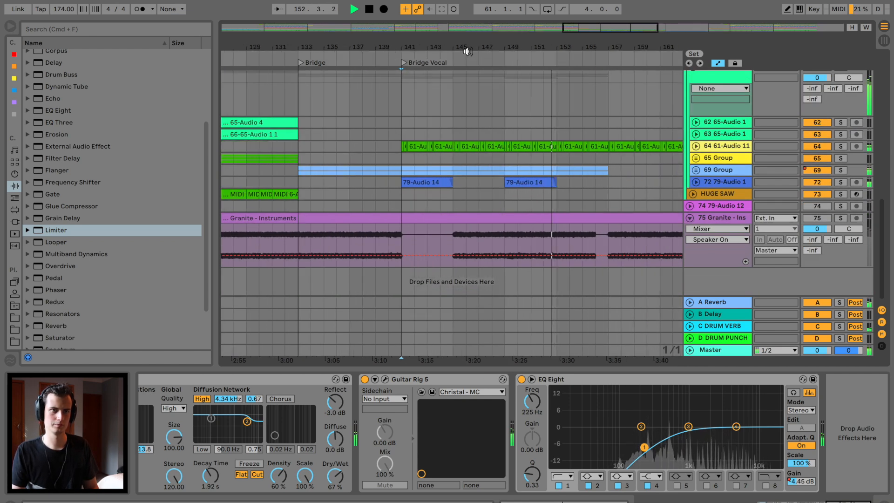
left_click(695, 182)
Step: Fade in the first 79-Audio 14 clip of the Bridge Vocal over most of its length and set its clip gain to -4.96 dB
left_click(407, 184)
key("space")
key("space")
left_click_drag(404, 191, 446, 191)
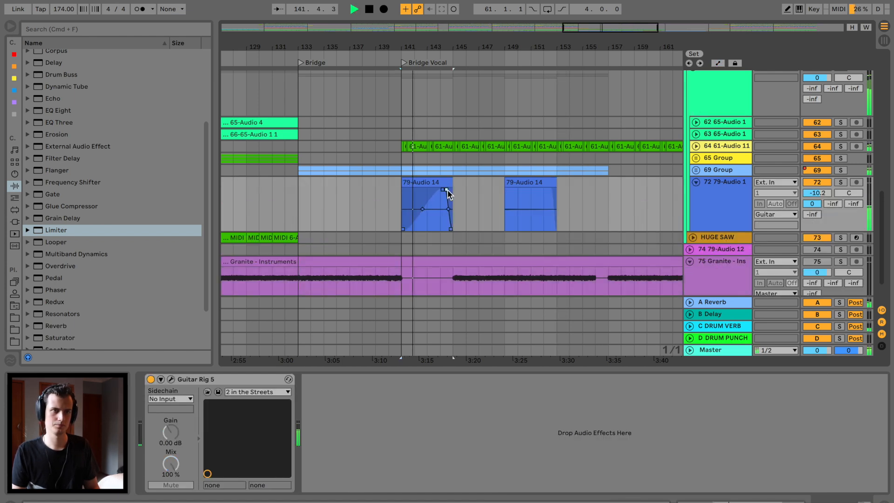
double_click(439, 183)
left_click_drag(240, 461, 240, 464)
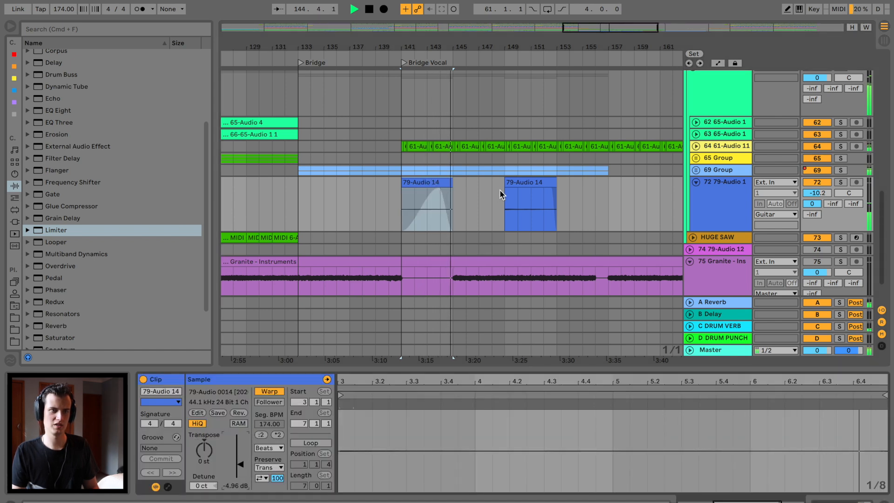
Step: Fade in the second 79-Audio 14 clip of the Bridge Vocal over most of its length and set its clip gain to -6.85 dB
left_click_drag(506, 189, 541, 191)
left_click(536, 185)
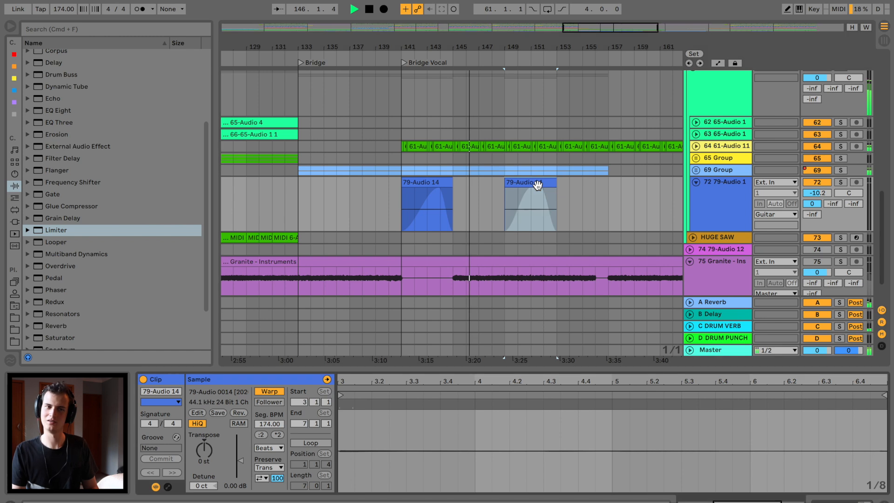
left_click_drag(240, 461, 240, 461)
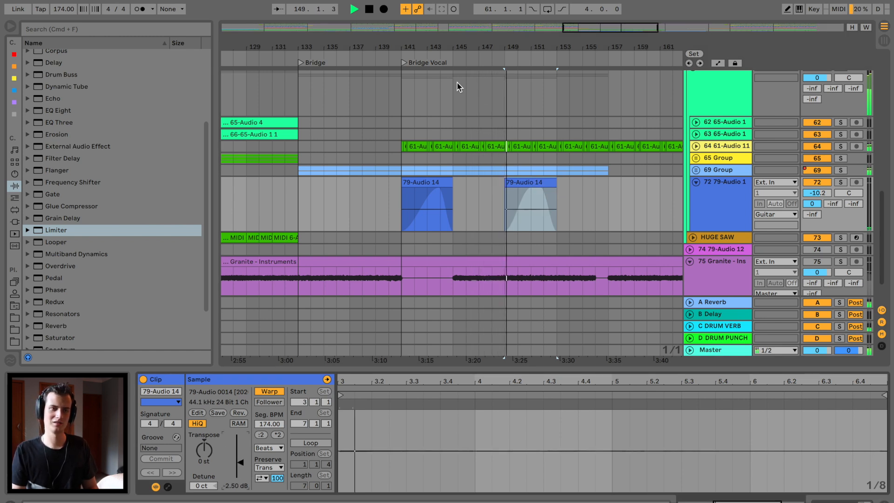
left_click_drag(239, 464, 238, 467)
Step: Fold the 72 79-Audio 1 track, the Guitar group, the Grand Piano track and the INSTRUMENTS group
left_click_drag(570, 44, 570, 23)
left_click(696, 182)
scroll(568, 169, "right", 10)
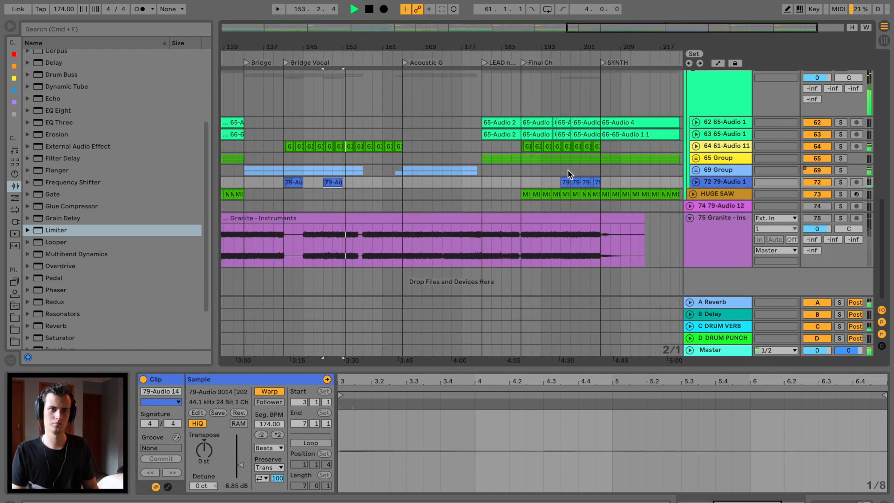
scroll(568, 169, "up", 3)
left_click(693, 110)
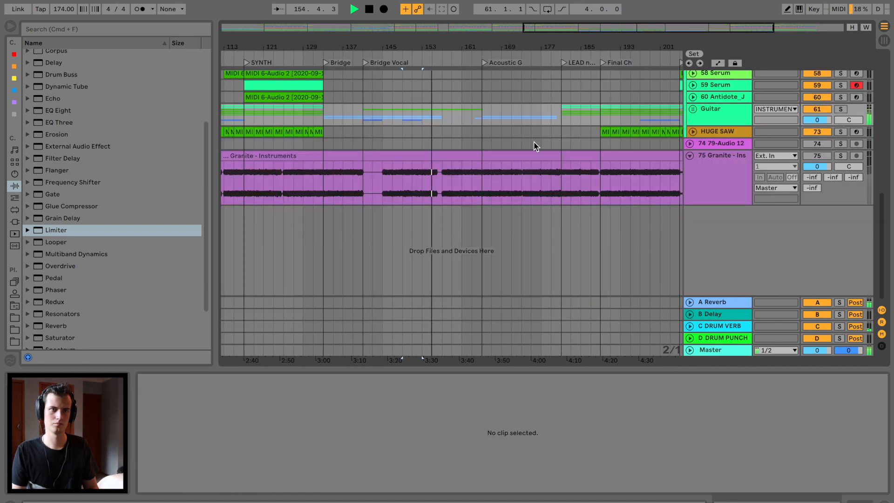
scroll(533, 141, "up", 8)
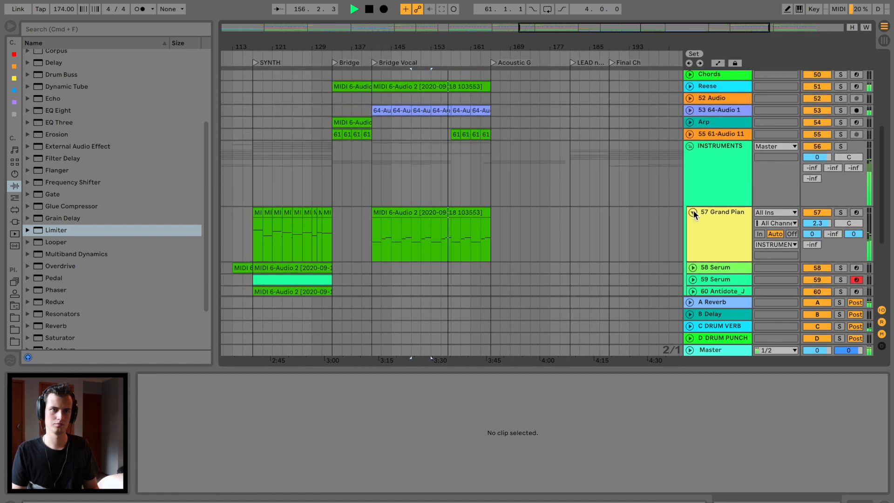
left_click(693, 213)
left_click(689, 145)
scroll(510, 152, "up", 3)
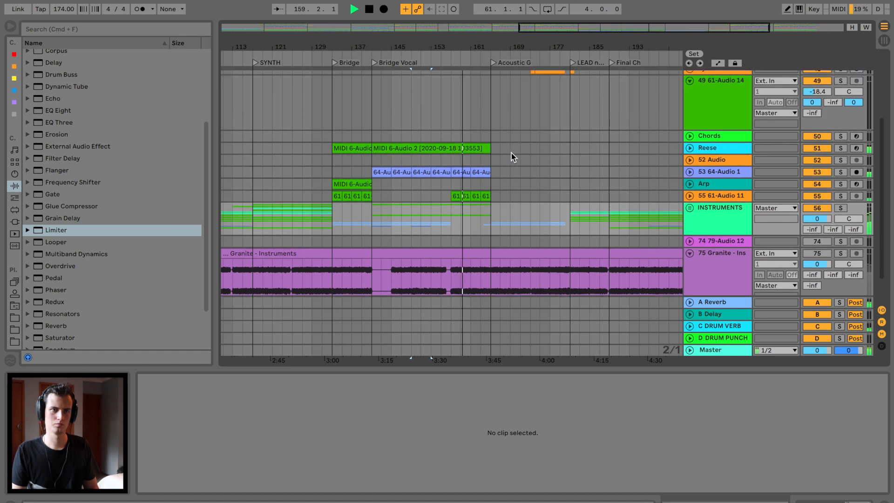
Step: Delete bars 163 to 165 of the Bridge Vocal on the tracks from Reese through 55 61-Audio 11
left_click_drag(461, 40, 559, 200)
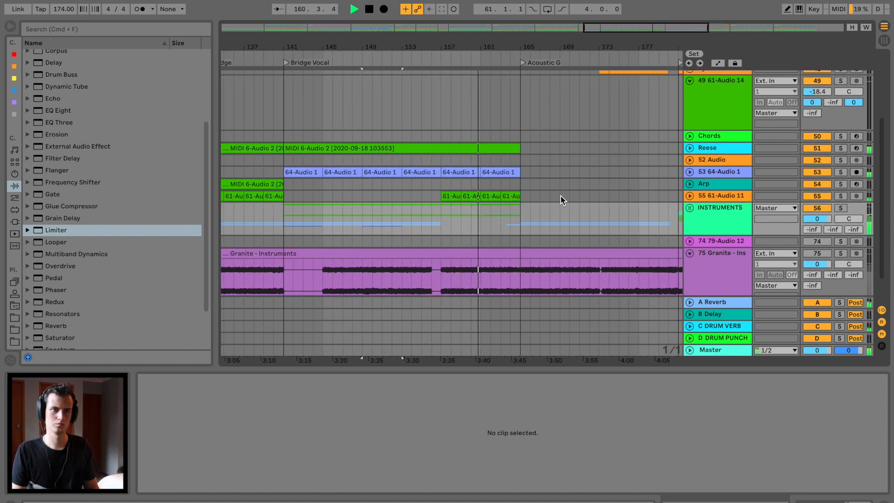
left_click_drag(521, 196, 504, 146)
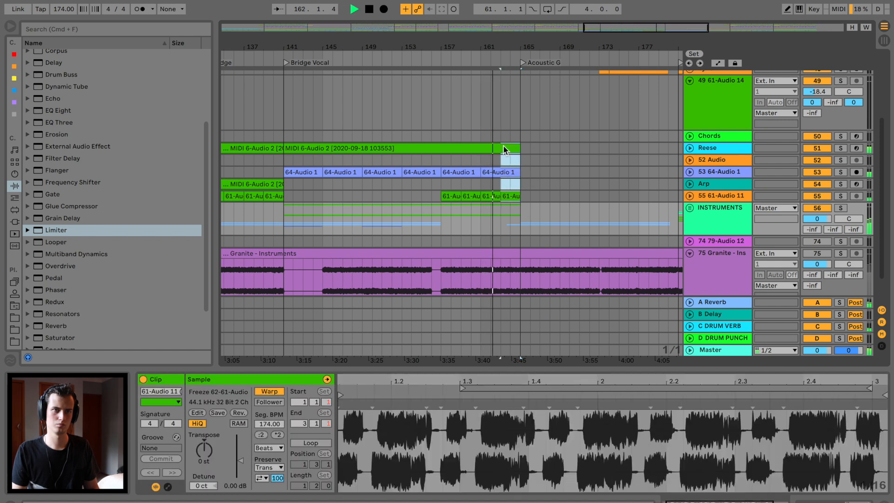
key("Delete")
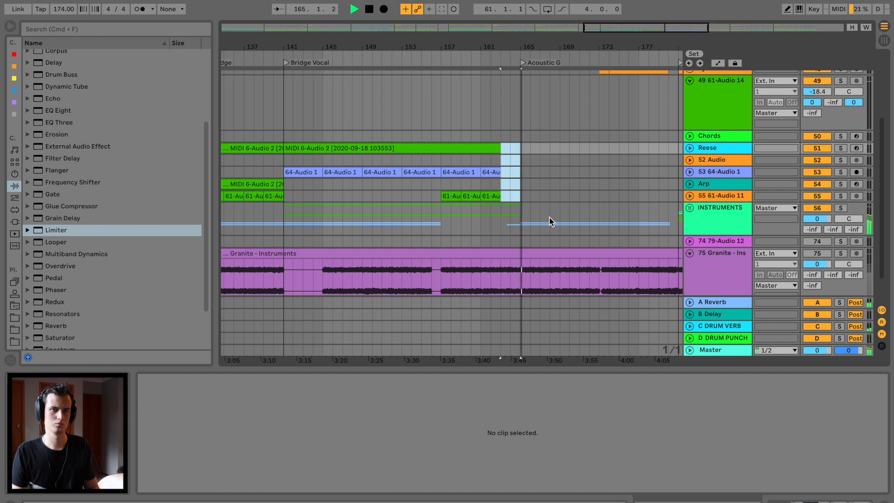
Step: Unfold the INSTRUMENTS and Guitar groups and select bars 163 to 165 on the 64 61-Audio 11 track
scroll(549, 218, "down", 2)
left_click(480, 59)
key("plus")
key("plus")
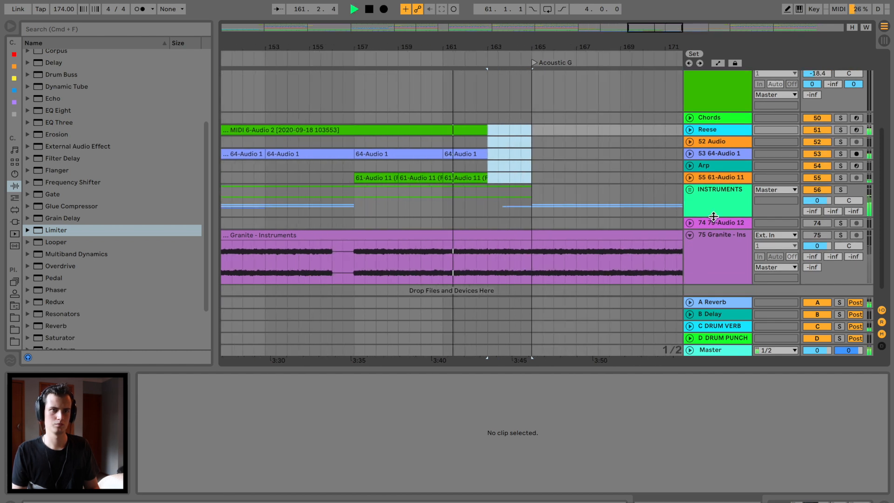
left_click(690, 191)
scroll(506, 204, "down", 3)
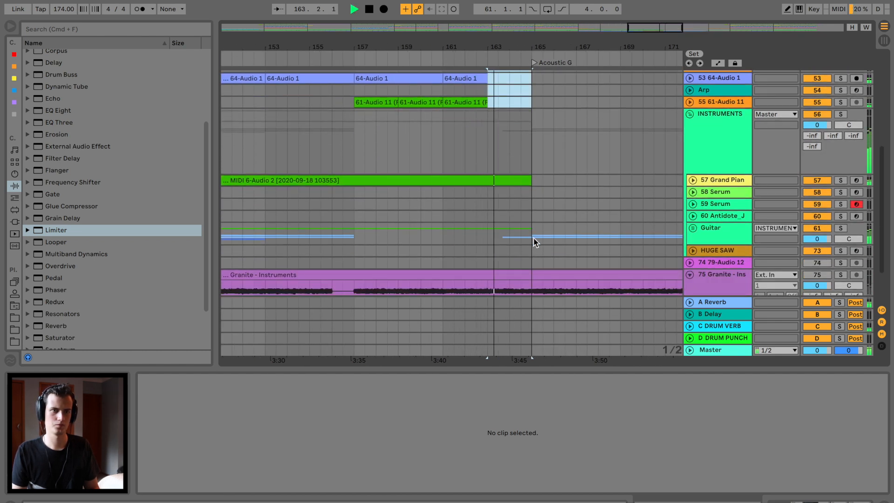
left_click(692, 229)
scroll(477, 242, "down", 5)
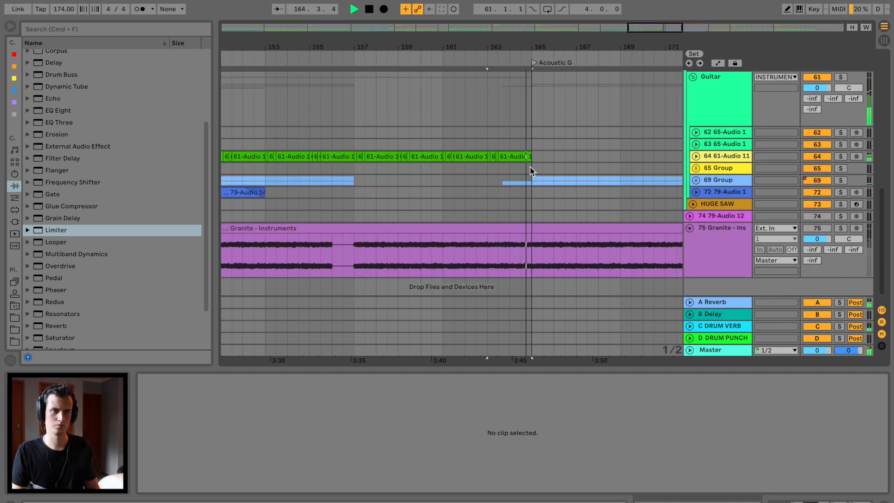
left_click(523, 156)
left_click_drag(531, 143, 485, 158)
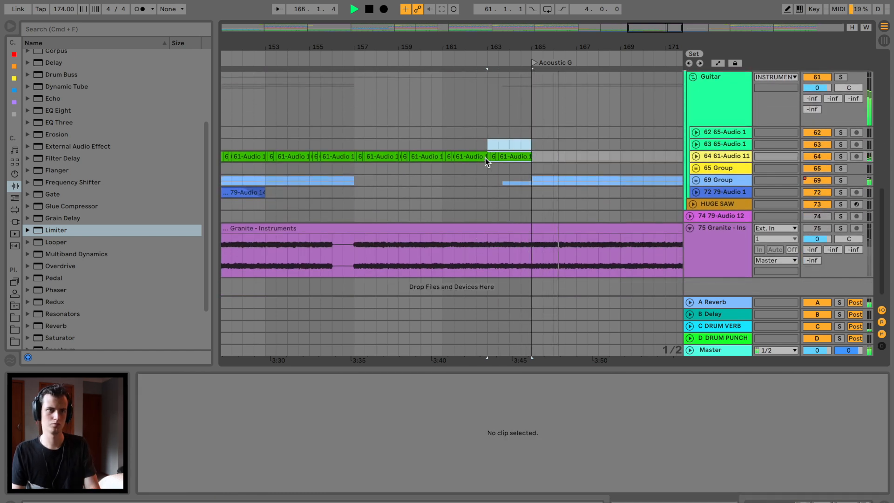
Step: Audition the foley loops in Antidote Audio - Resistance and place 150 Antidote FoleyLoops 12 at bar 141 on the 74 Audio track
scroll(561, 140, "up", 1)
scroll(561, 139, "right", 3)
scroll(567, 140, "up", 3)
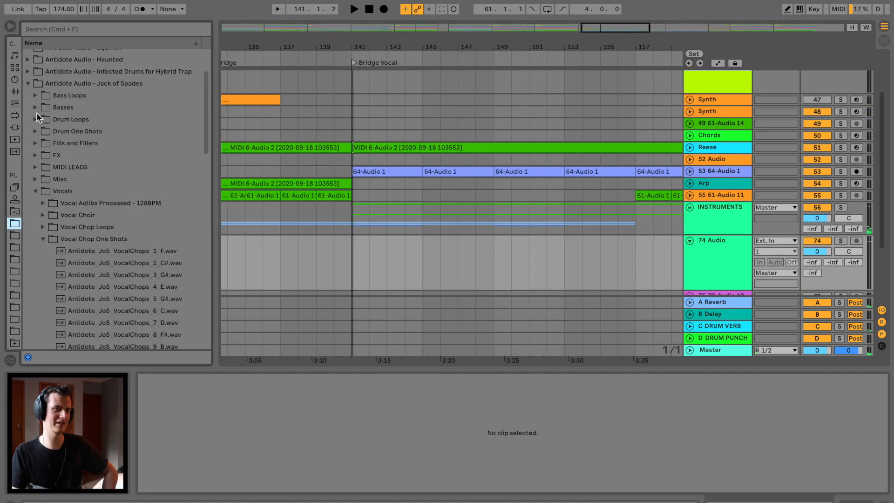
left_click(25, 84)
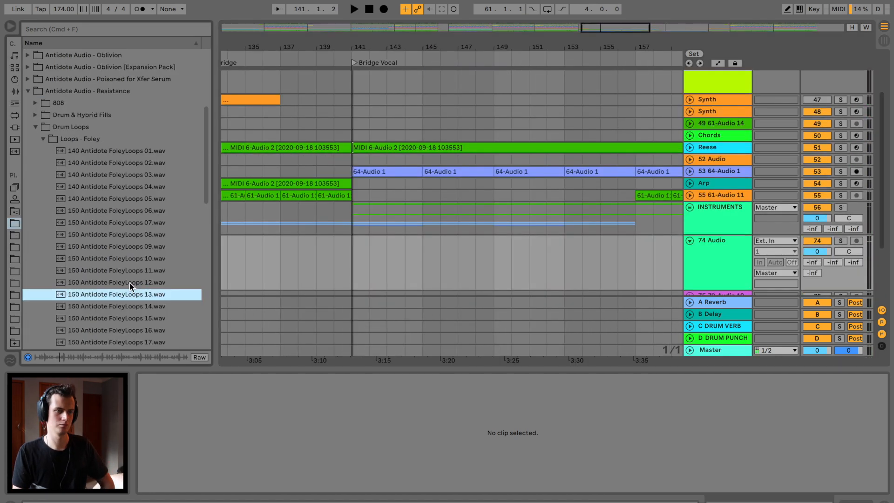
left_click(132, 318)
left_click(133, 307)
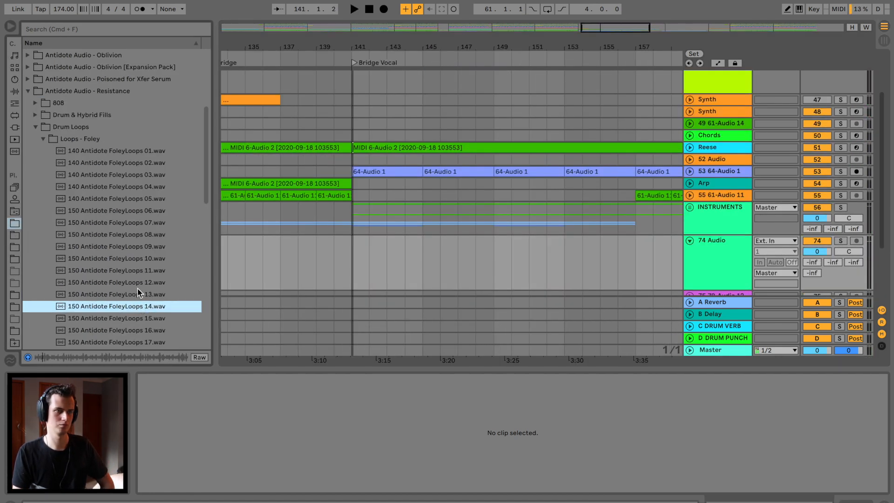
left_click(138, 283)
left_click_drag(124, 285, 353, 255)
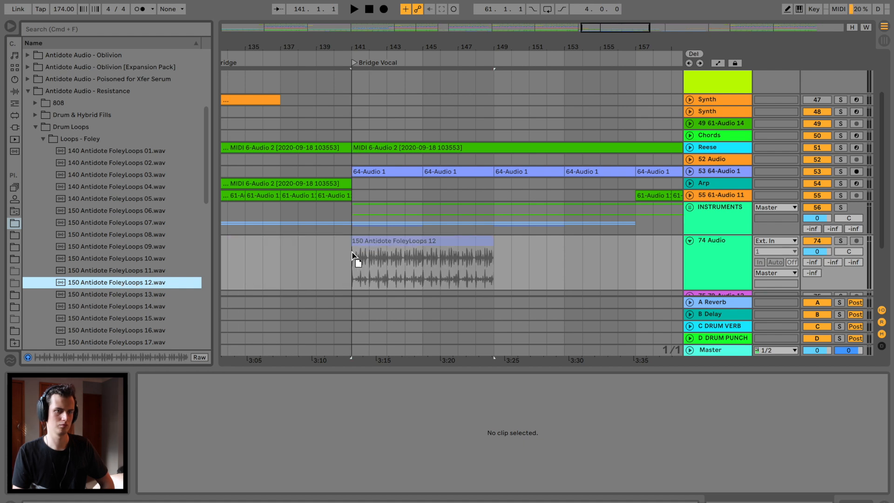
Step: Play the Bridge Vocal start and set the foley loop's clip gain to -7.66 dB
left_click(343, 258)
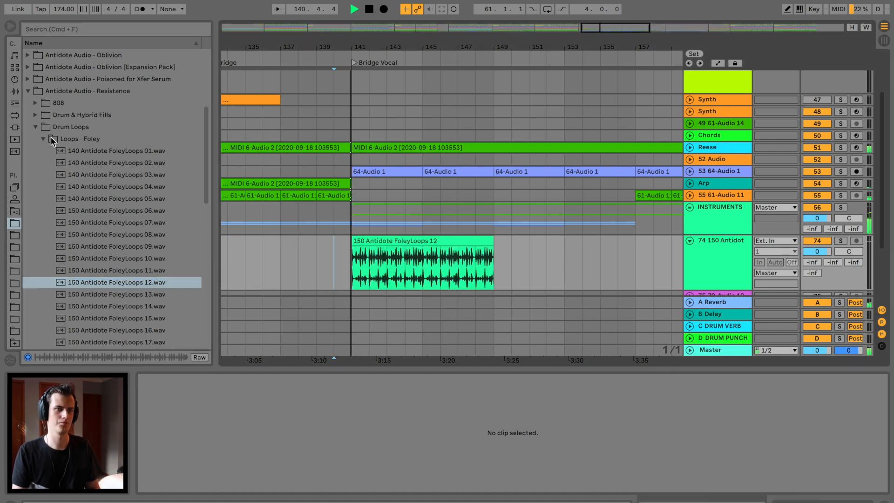
left_click(466, 241)
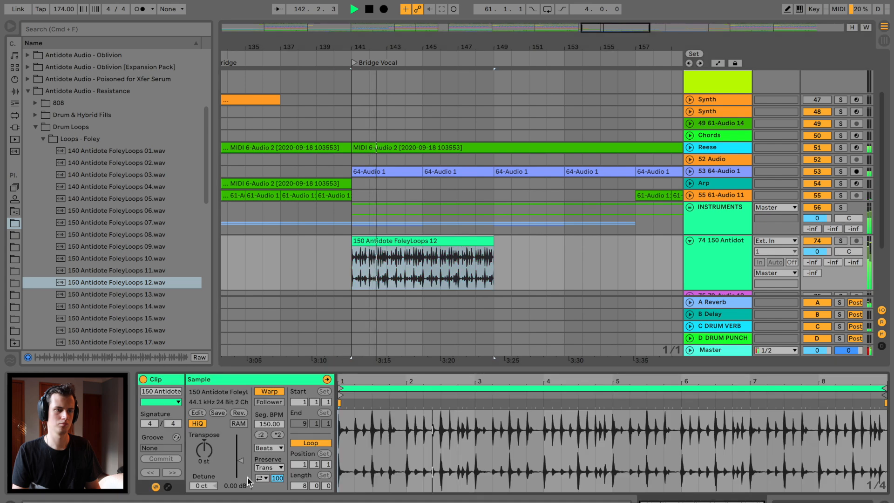
left_click_drag(242, 483, 242, 498)
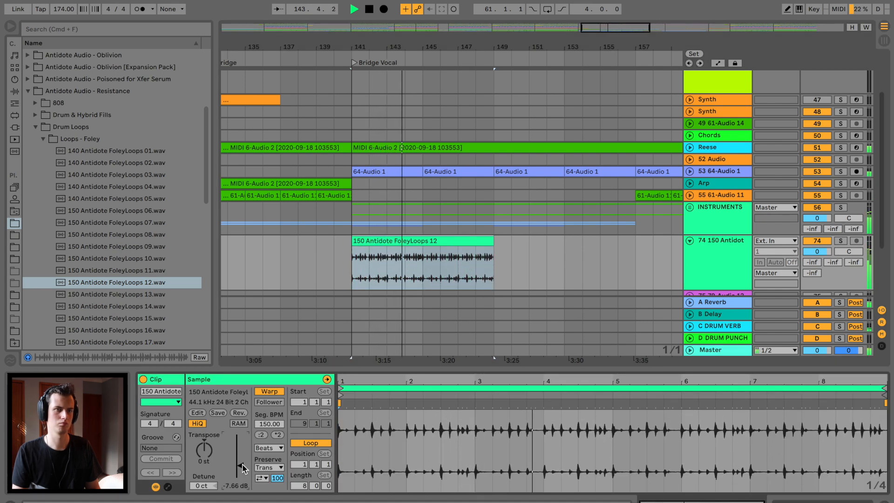
Step: Add a new audio track directly below the foley loop track and stop playback
scroll(468, 87, "up", 2)
scroll(541, 188, "down", 3)
left_click(706, 205)
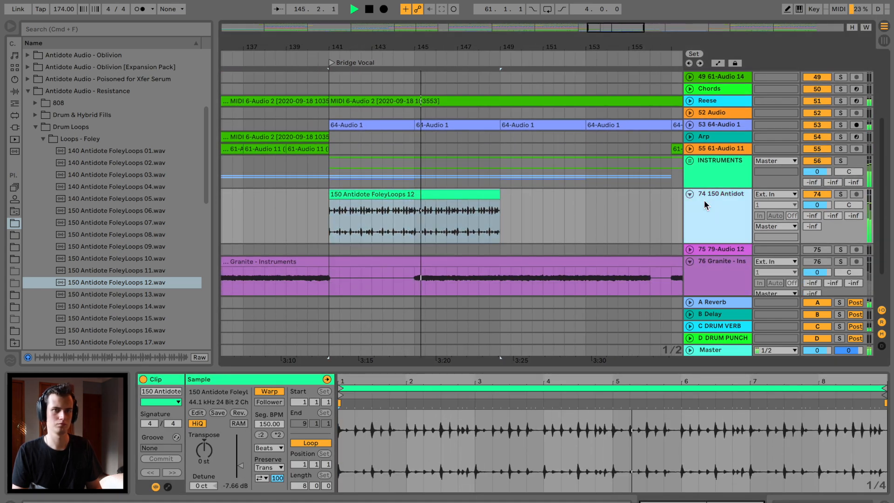
key("super+t")
key("space")
Step: Audition the clean kicks in the Resistance drum one shots and place Antidote Kick Clean 09 at bar 141 on the 75 Audio track
left_click(35, 127)
left_click(35, 138)
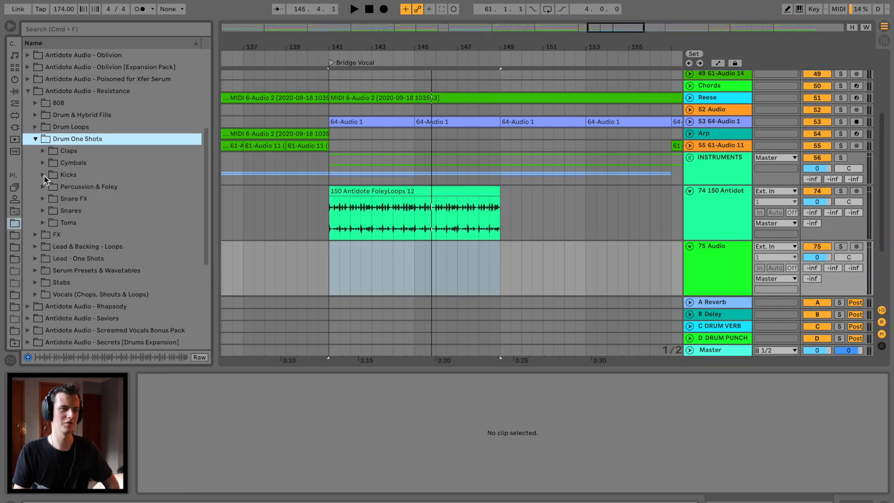
left_click(43, 175)
left_click(99, 244)
scroll(143, 242, "down", 3)
left_click(143, 242)
left_click(132, 196)
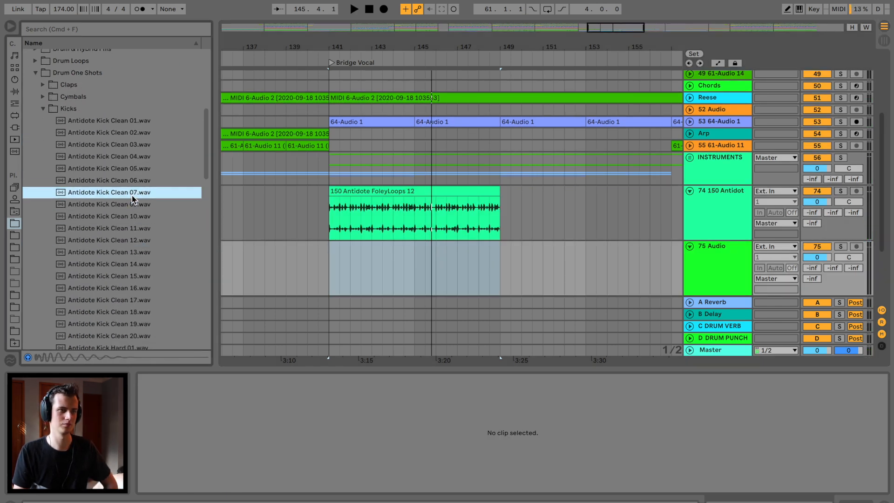
left_click(123, 205)
mouse_move(123, 205)
left_mouse_down()
mouse_move(323, 249)
mouse_move(333, 271)
left_mouse_up()
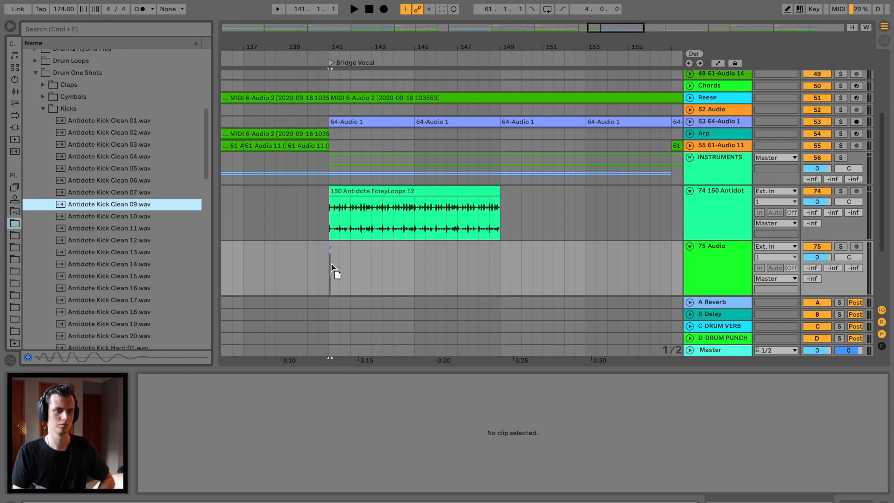
Step: Play from just before bar 141 and set the kick track's volume to -3.1 dB
left_click(312, 269)
key("space")
left_click_drag(341, 47, 341, 108)
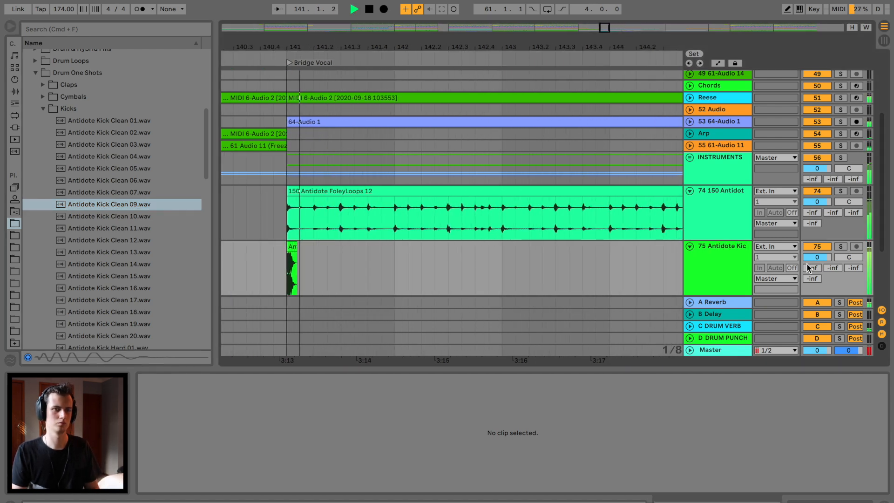
left_click_drag(818, 259, 818, 265)
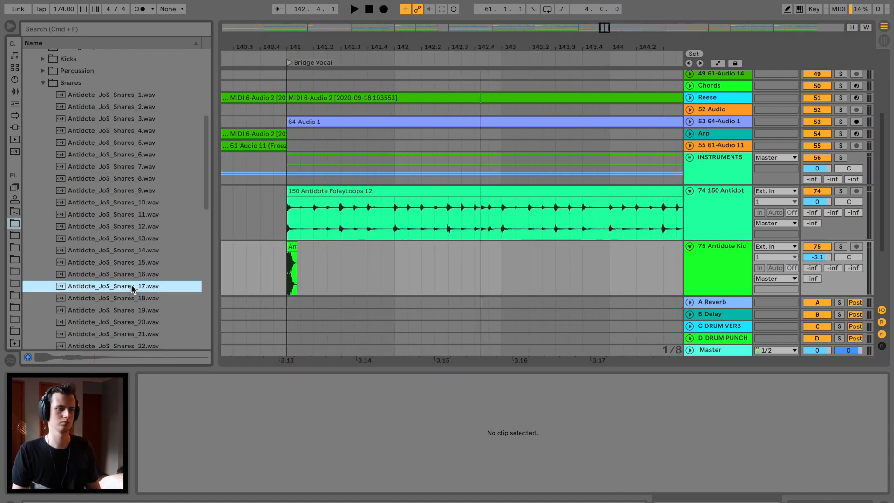
Step: Audition the Jack of Spades snares and place Antidote_JoS_Snares_23 at 141.3 on a new audio track below the kick
left_click(134, 276)
scroll(134, 276, "down", 3)
left_click(134, 277)
left_click(117, 292)
scroll(119, 296, "up", 6)
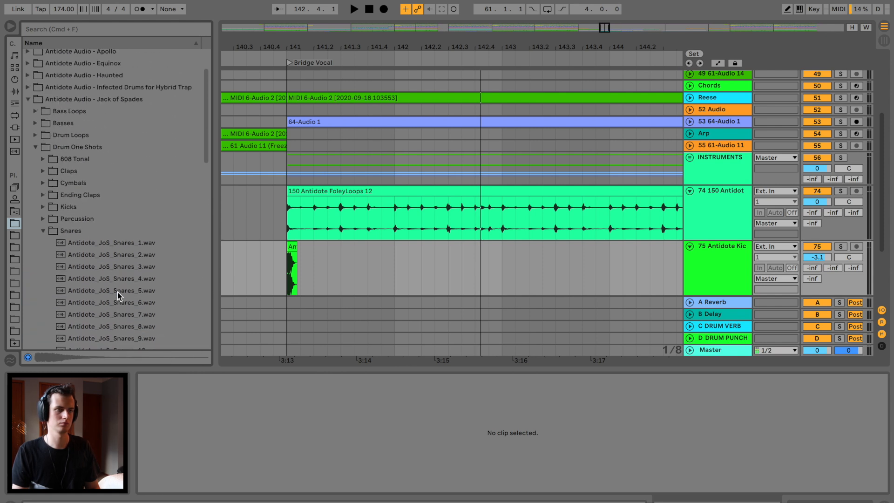
scroll(136, 307, "down", 4)
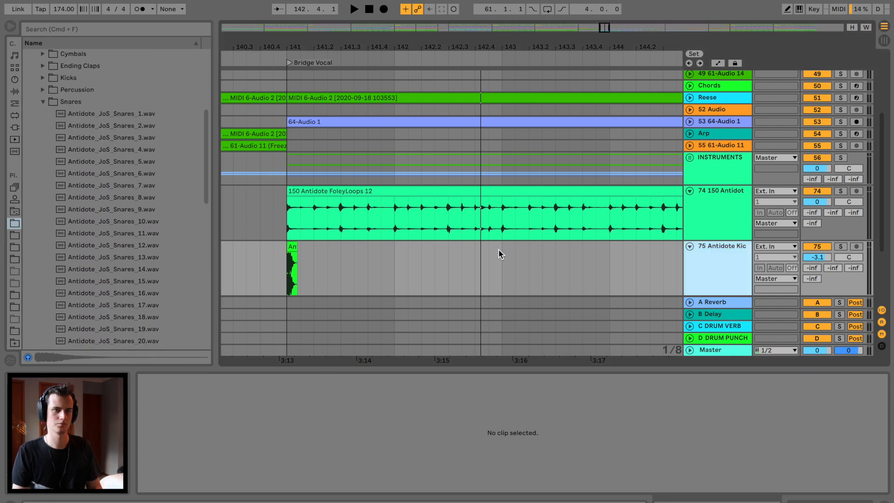
scroll(498, 250, "down", 5)
scroll(499, 249, "right", 2)
scroll(106, 298, "down", 3)
left_click_drag(285, 180, 294, 180)
Step: Listen to the kick and snare, and copy the kick to halfway between 141.2 and 141.3
left_click(234, 148)
key("space")
scroll(274, 167, "up", 1)
scroll(275, 168, "left", 1)
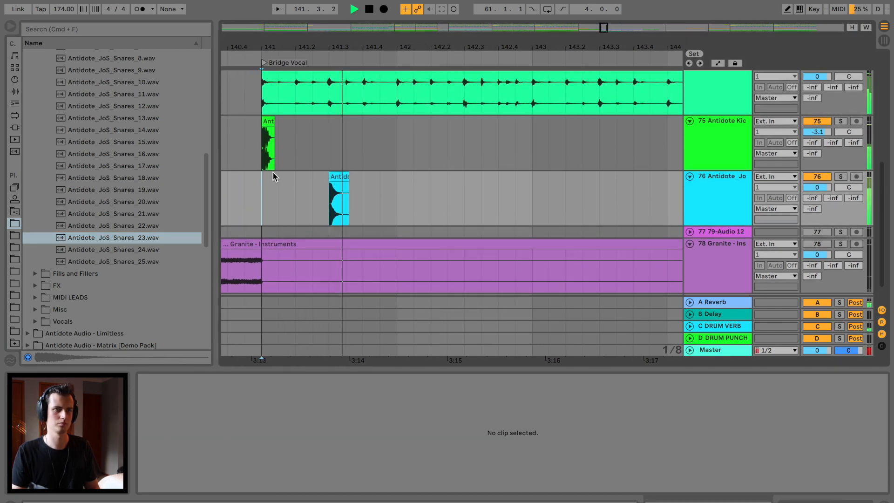
left_click(269, 120)
key("super+c")
left_click(312, 127)
key("super+v")
left_click(268, 120)
key("space")
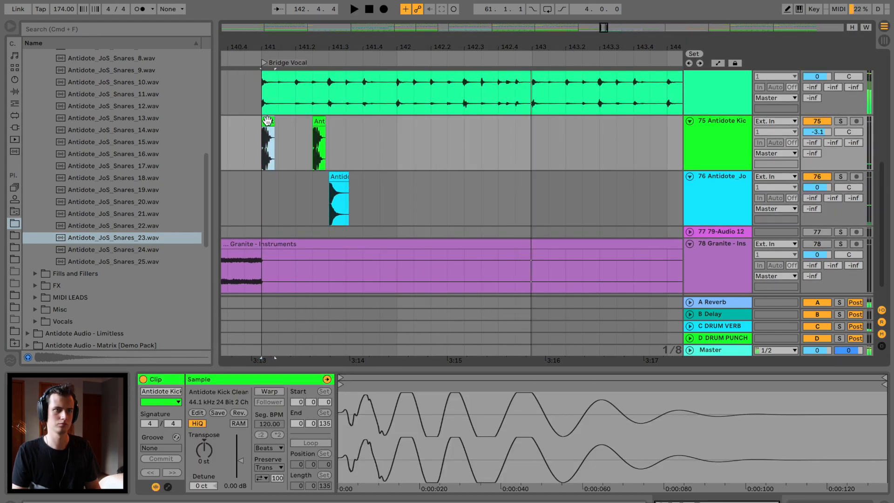
Step: Paste two more kicks, at bar 142 and halfway between 142 and 142.2, and play back the pattern
key("space")
scroll(299, 145, "up", 2)
left_click(318, 160)
key("space")
key("space")
left_click(397, 181)
key("super+v")
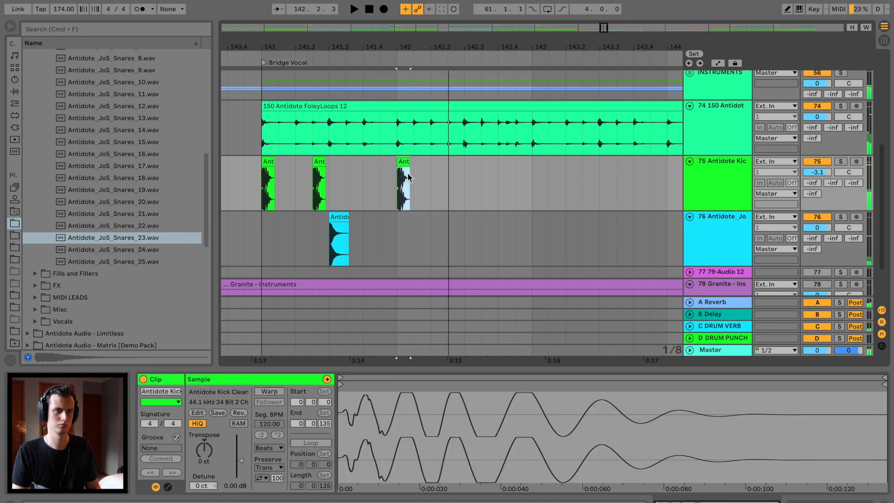
left_click(412, 177)
key("space")
key("super+v")
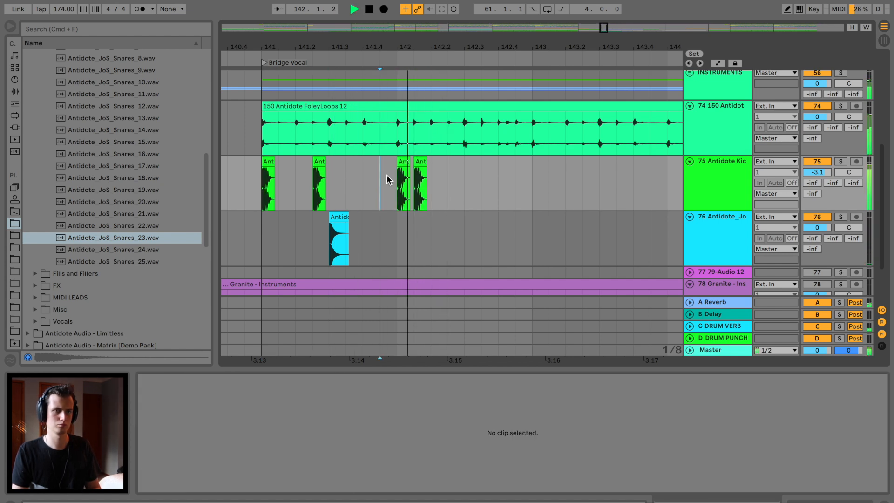
left_click(421, 161)
key("space")
left_click(351, 219)
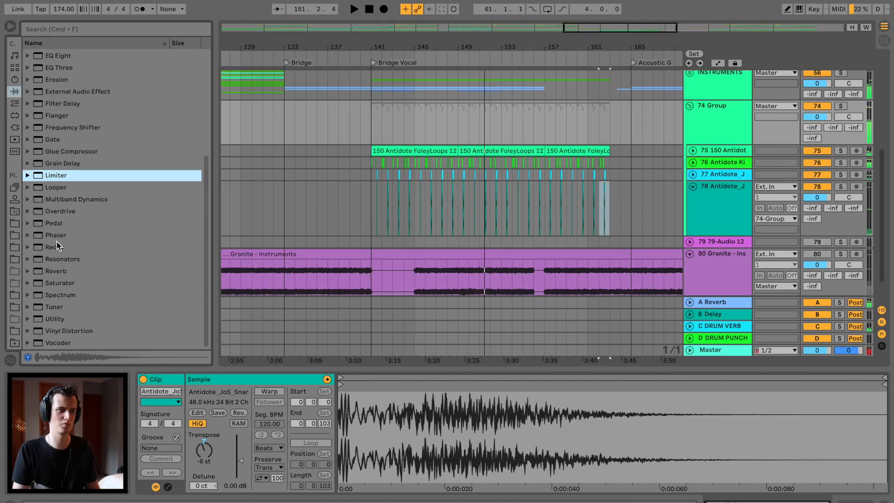
Step: Load the Redux effect onto the 74 Group of Bridge Vocal drums
key("Down")
key("Down")
key("Down")
key("Down")
key("Down")
key("Down")
key("Return")
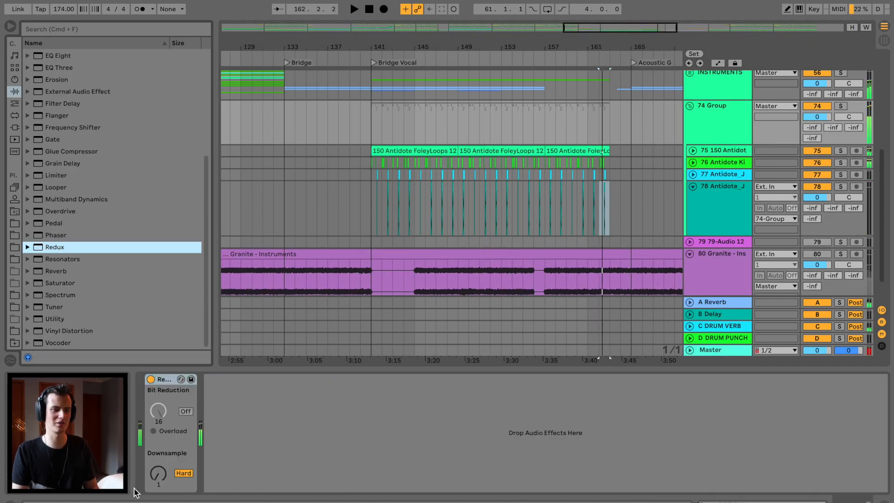
Step: Set Redux's Downsample to 16.1 in Soft mode and play the drums with it
left_click_drag(158, 473, 159, 435)
key("space")
left_click(184, 473)
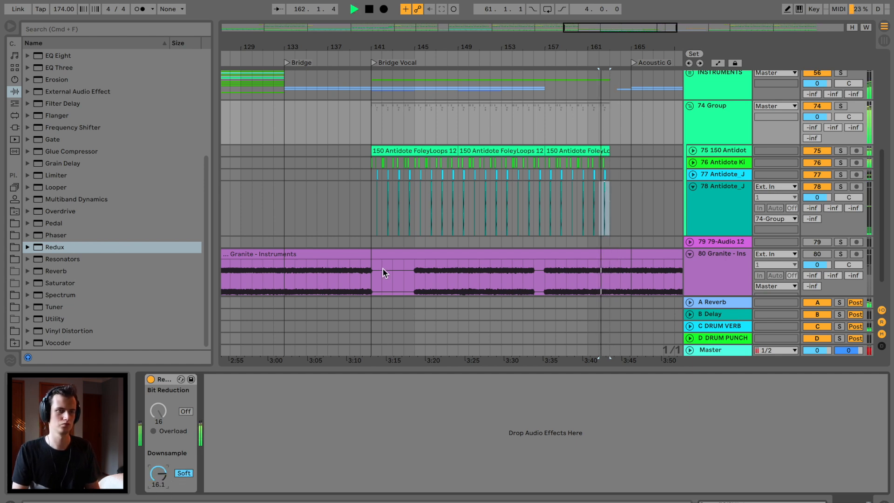
Step: Set Redux's Downsample to 1.75 on the 74 Group and add Overdrive at 261 Hz with Dry/Wet at 30%
left_click(369, 132)
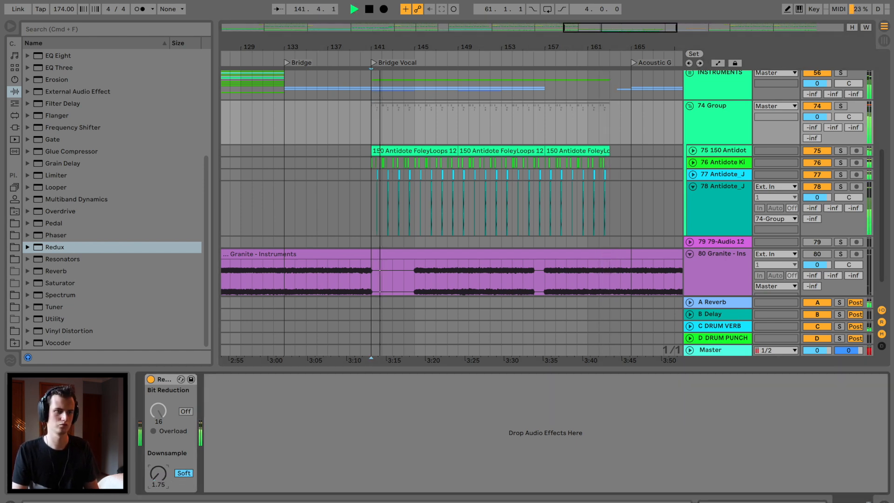
left_click_drag(58, 211, 228, 421)
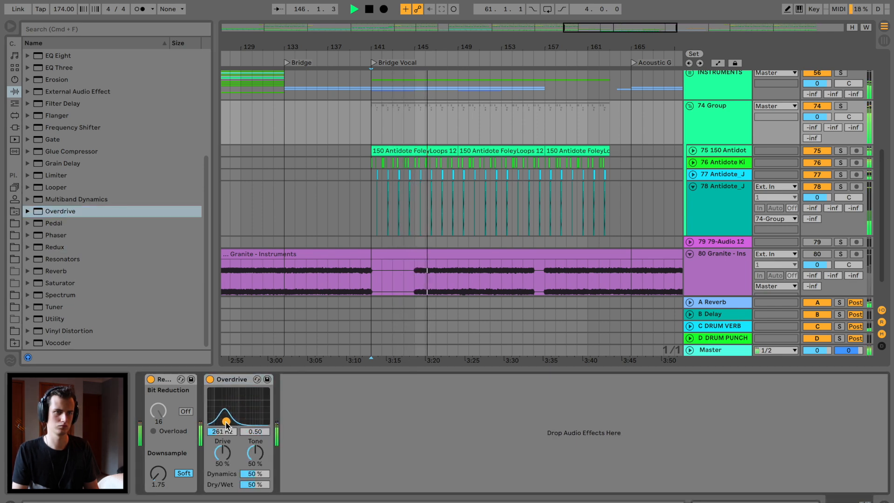
left_click_drag(257, 484, 257, 486)
Step: Set the 74 Group's DRUM PUNCH send to 0 and DRUM VERB send to -13.0, and fold the group
left_click_drag(812, 138, 814, 142)
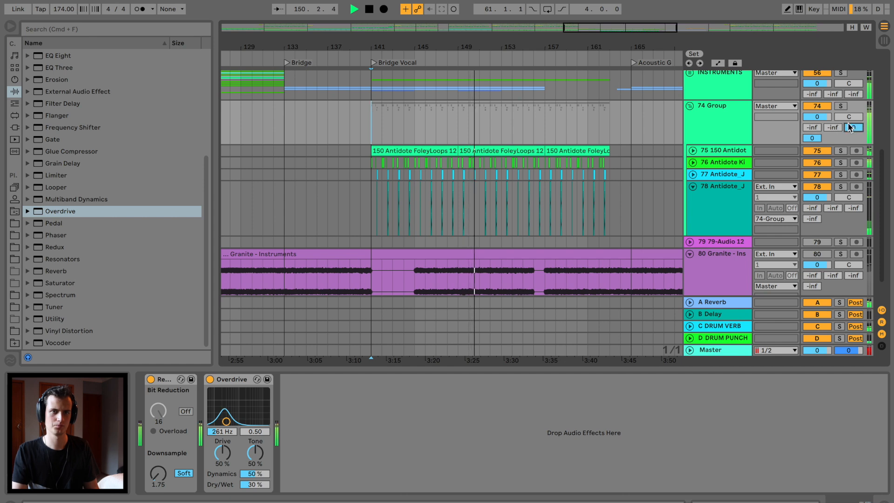
left_click_drag(854, 128, 855, 138)
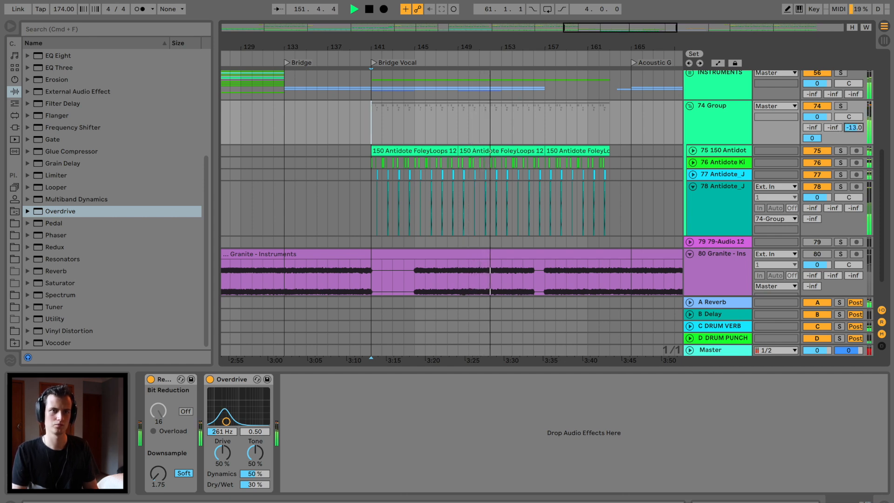
left_click(689, 106)
Step: Play the arrangement from just before the Bridge Vocal to hear the drums with the other tracks
scroll(543, 144, "up", 3)
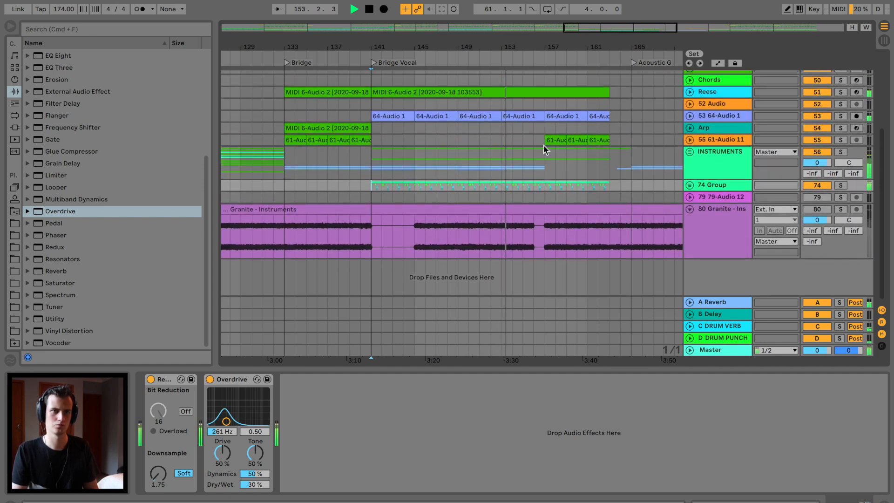
scroll(577, 126, "up", 5)
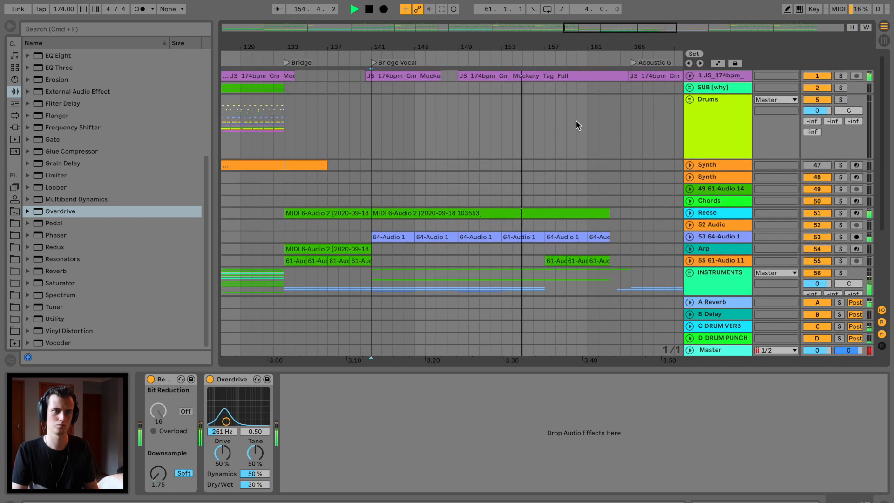
left_click(342, 58)
left_click_drag(398, 47, 398, 70)
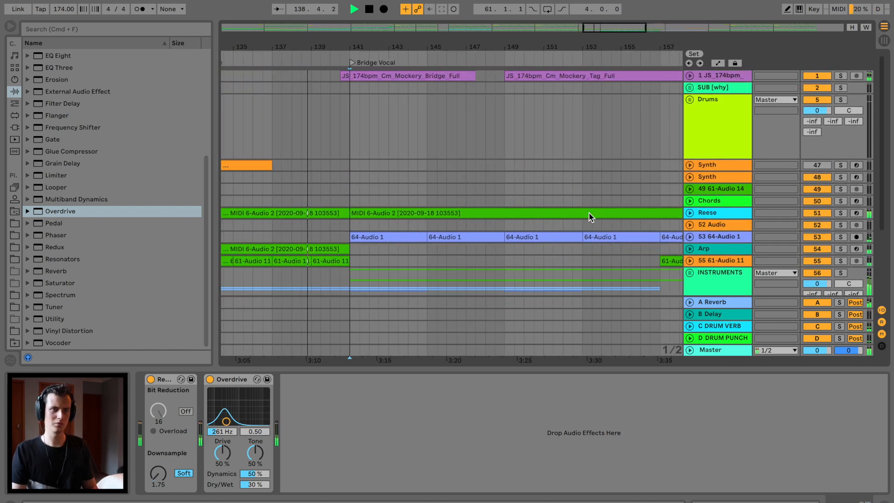
scroll(589, 212, "down", 5)
scroll(699, 175, "up", 2)
key("space")
Step: Copy the Reese's Bridge Vocal MIDI clip to the 3 Serum track in the SUB [why] group at bar 141
left_click(690, 151)
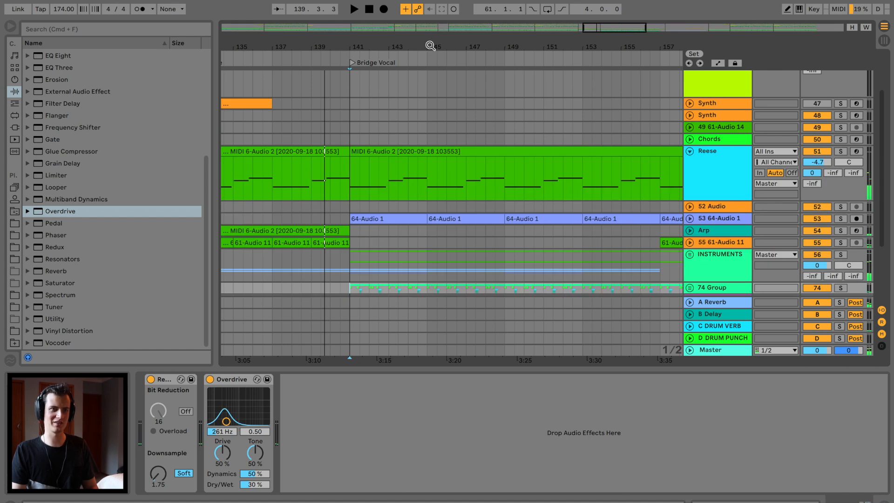
left_click_drag(431, 47, 430, 28)
left_click(497, 153)
scroll(488, 209, "up", 3)
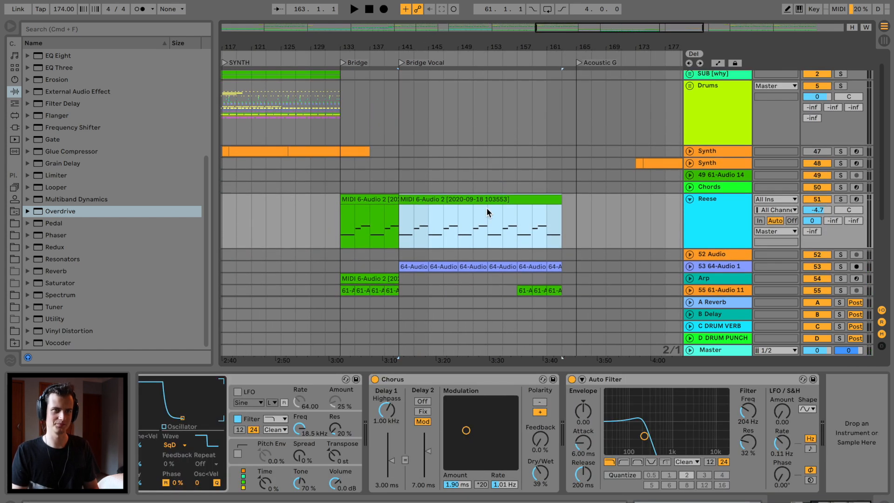
left_click_drag(491, 217, 465, 78)
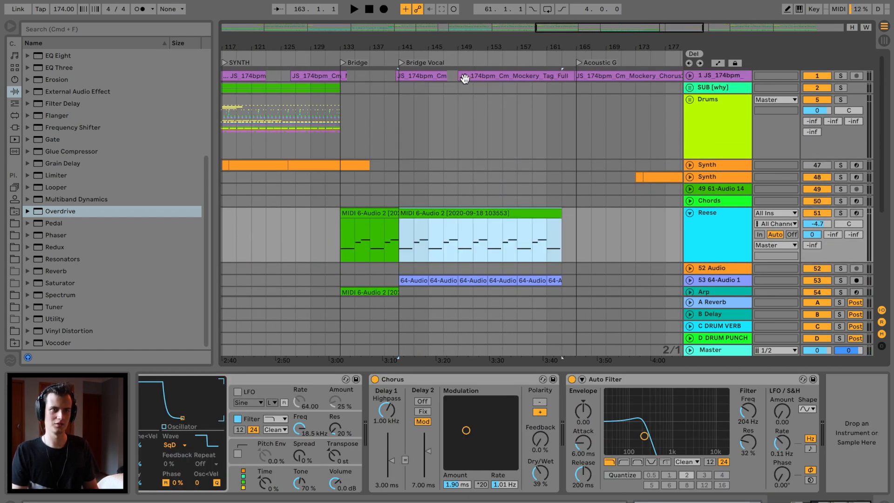
left_click(689, 87)
scroll(521, 173, "down", 5)
scroll(509, 181, "up", 2)
scroll(481, 187, "up", 4)
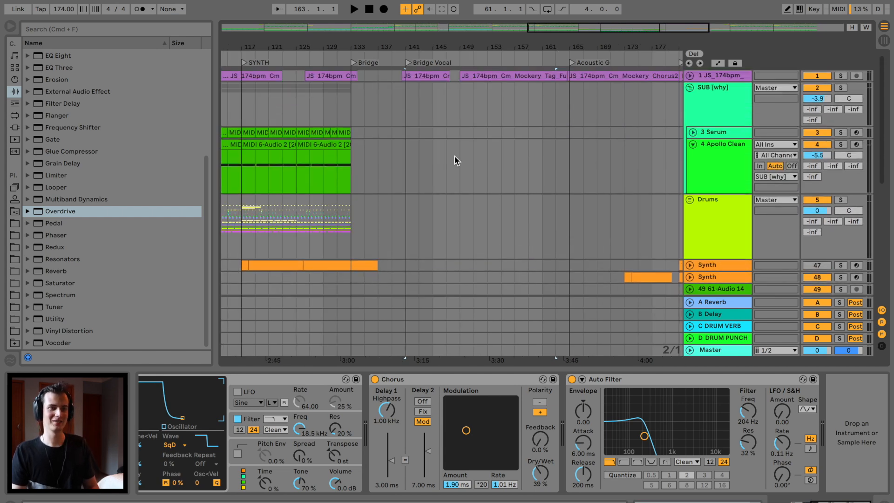
key("super+v")
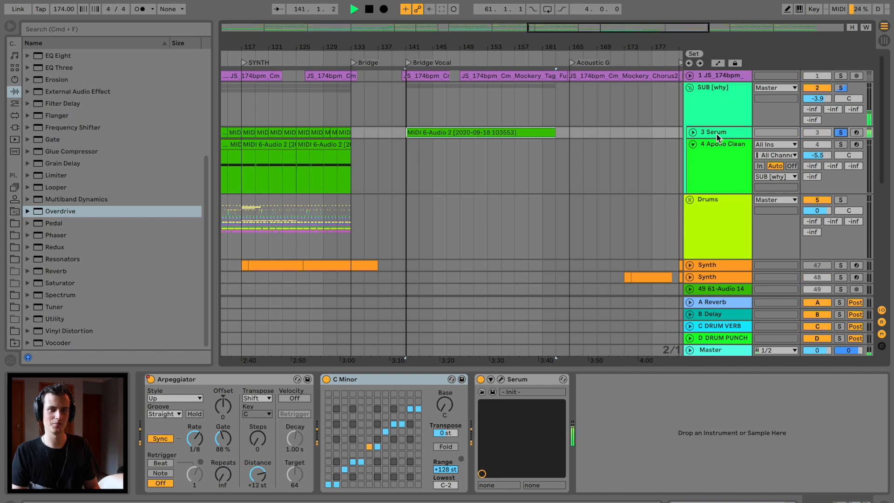
Step: Transpose all notes of the 3 Serum clip in the Bridge Vocal up three octaves, to F3-C4, while playing it back
left_click(693, 132)
left_click(423, 132)
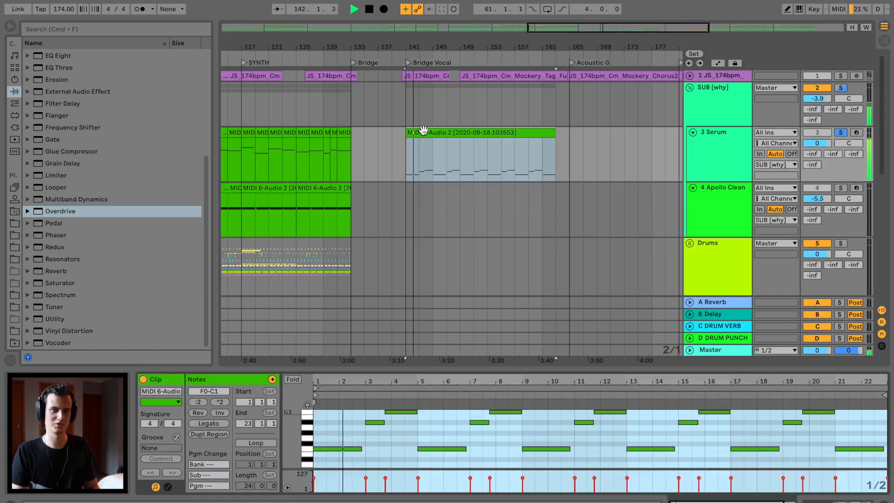
left_click(561, 414)
key("super+a")
key("shift+Up")
key("shift+Up")
key("space")
key("space")
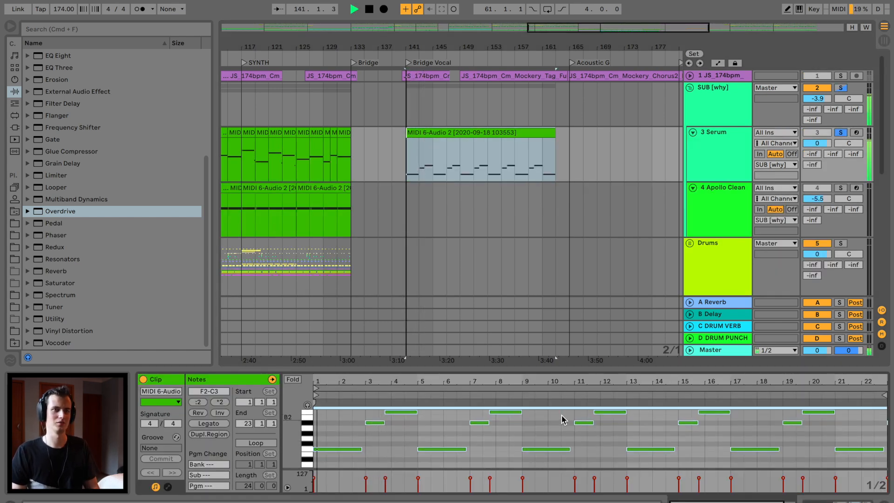
key("shift+Up")
Step: Automate 3 Serum's Arpeggiator to switch off from bar 141 and back on at about bar 167
double_click(703, 147)
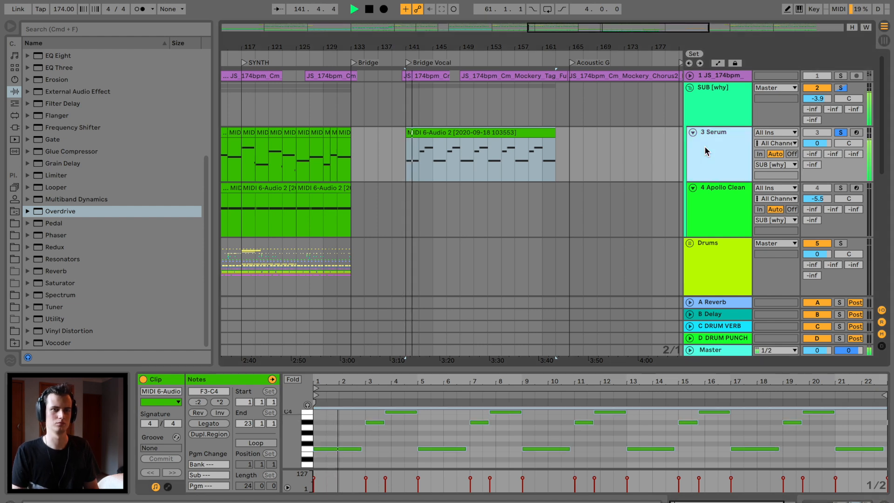
right_click(161, 389)
left_click(186, 393)
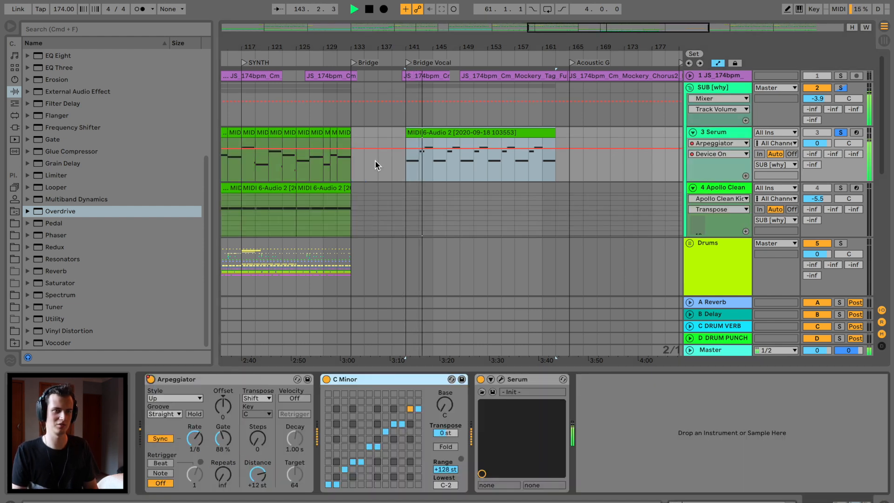
left_click(569, 170)
left_click_drag(583, 170, 582, 149)
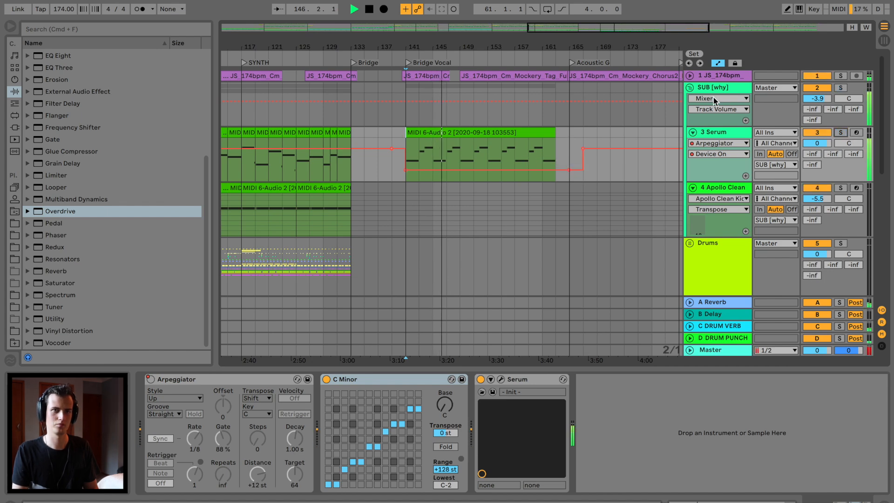
Step: Fold the SUB [why] group and look over the remaining tracks while the Bridge Vocal plays
left_click(689, 85)
left_click(690, 87)
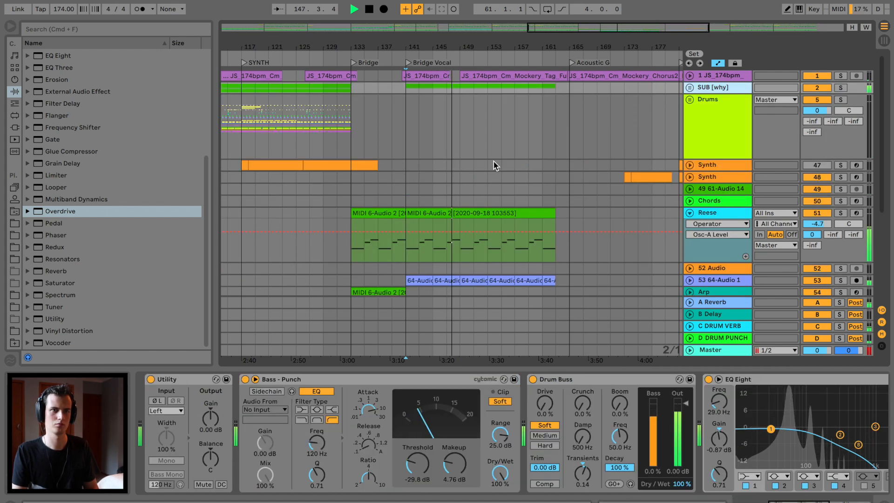
left_click(690, 99)
left_click(690, 100)
scroll(635, 172, "down", 6)
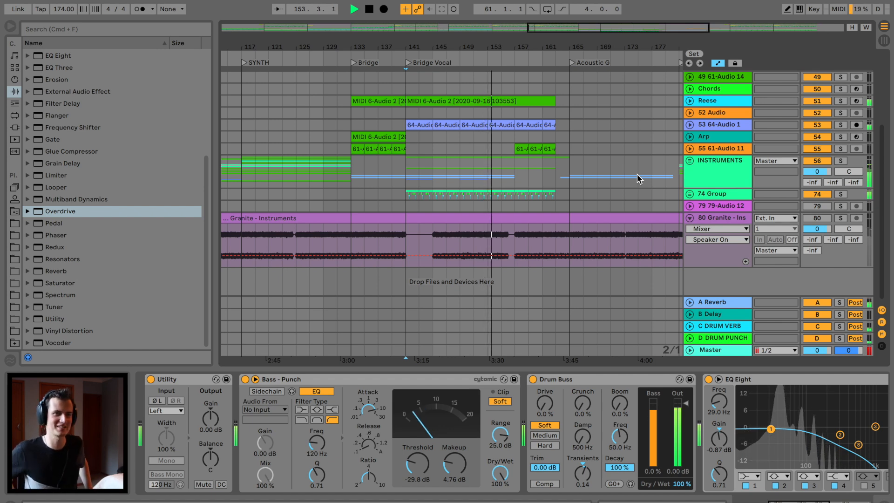
scroll(578, 163, "down", 5)
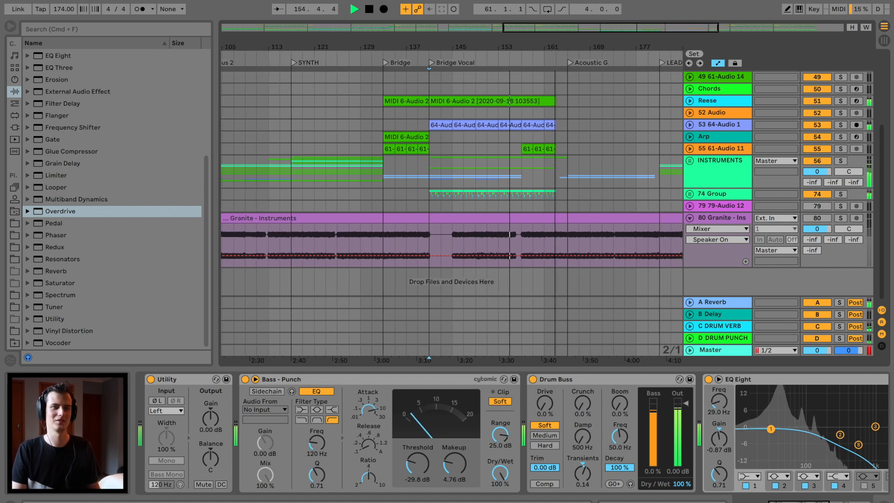
scroll(545, 151, "up", 5)
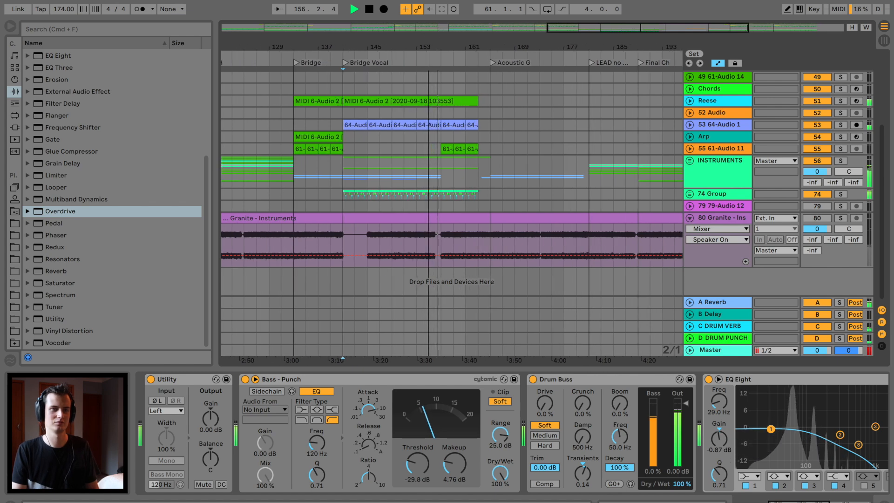
Step: Unfold the INSTRUMENTS and Guitar groups and extend the 69 Group guitars from bar 157 to bar 161
left_click(690, 161)
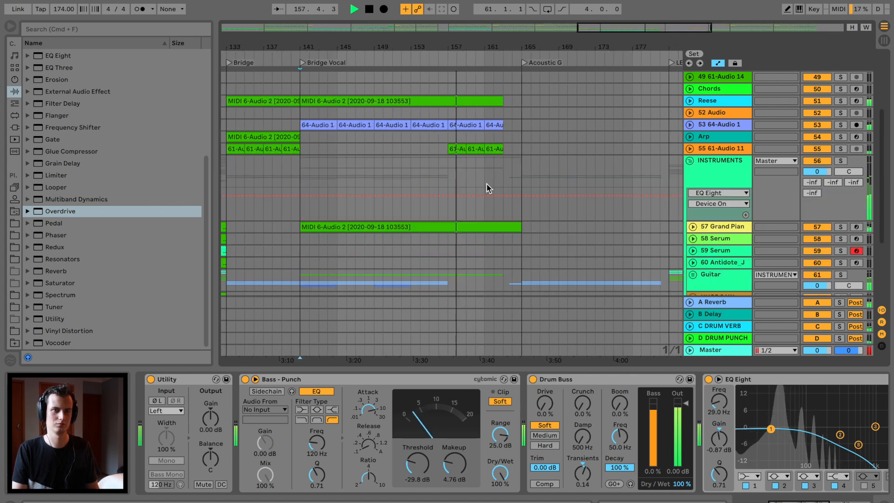
scroll(493, 187, "down", 5)
left_click(693, 158)
scroll(449, 171, "down", 3)
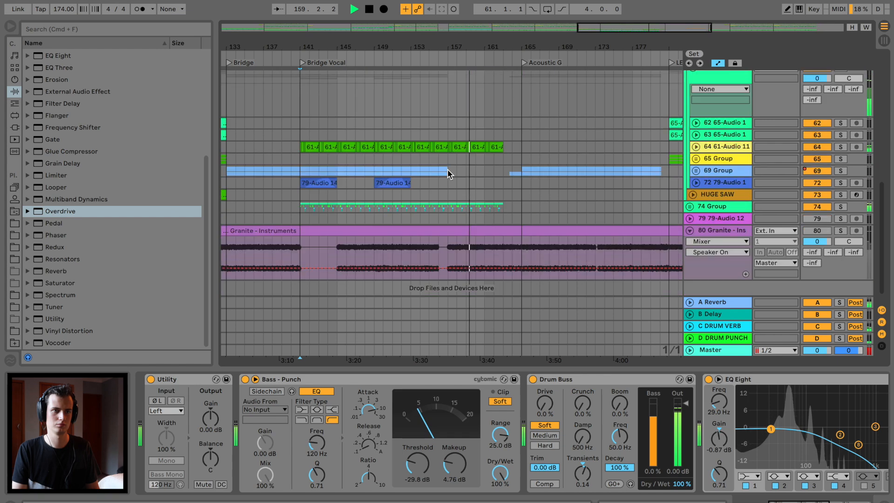
left_click_drag(385, 173, 450, 175)
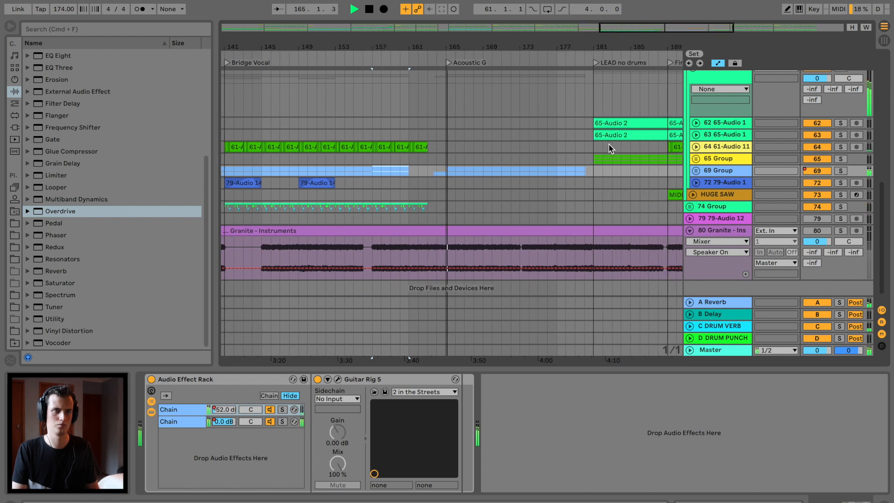
Step: Listen on into the Acoustic G section and fold the Guitar and INSTRUMENTS groups
scroll(608, 143, "up", 5)
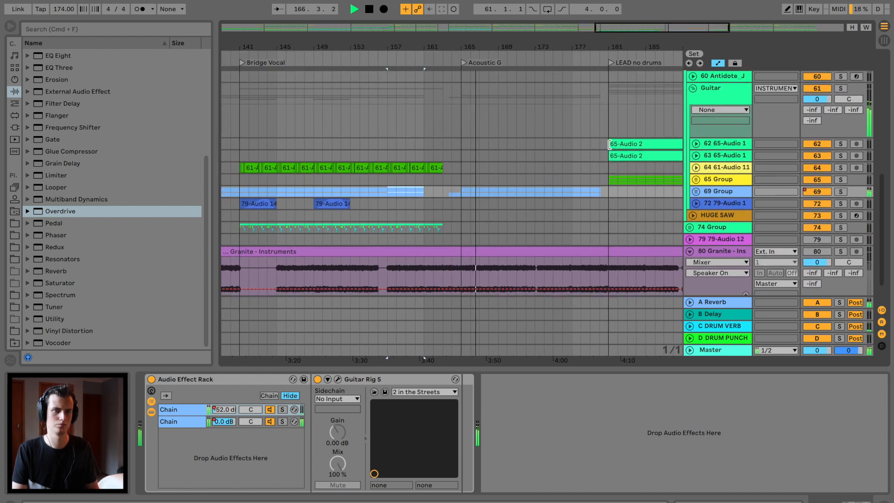
left_click(693, 141)
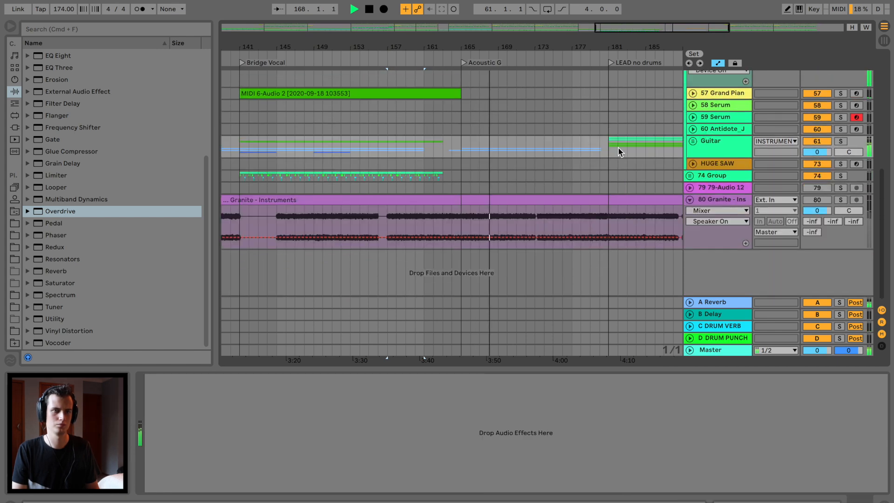
scroll(496, 142, "up", 2)
scroll(496, 142, "up", 5)
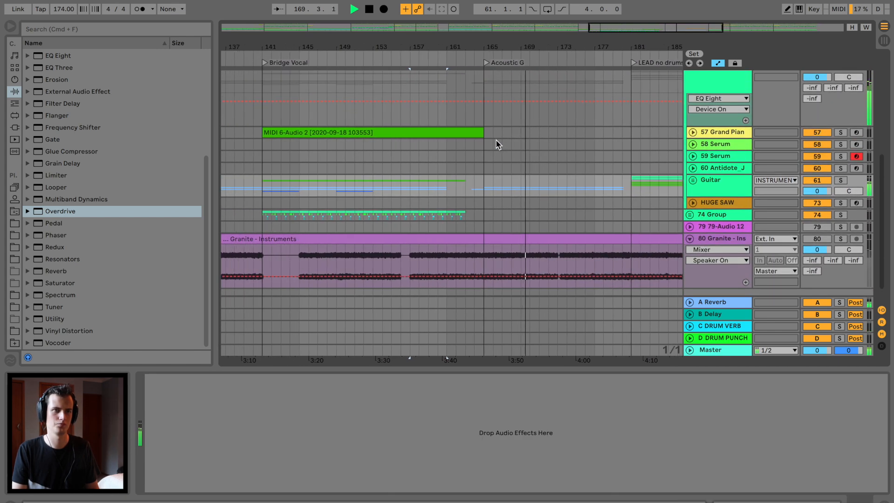
scroll(496, 139, "up", 3)
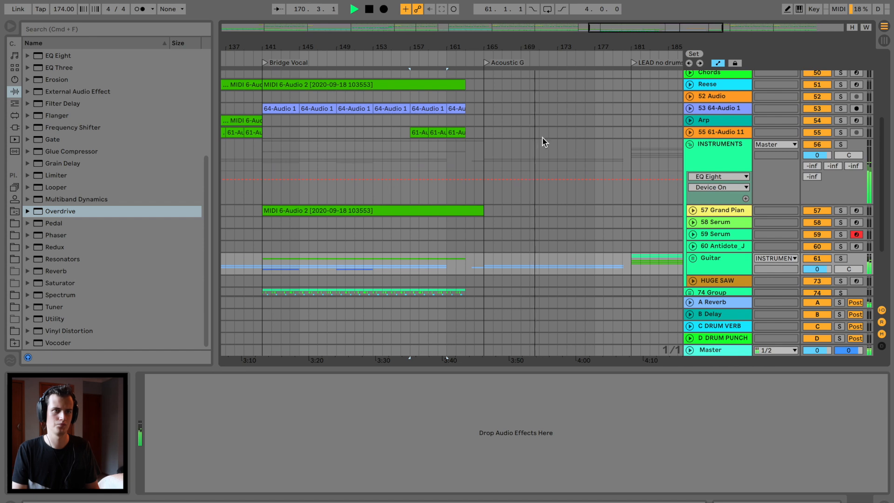
left_click(689, 144)
Step: Copy the Reese's Bridge Vocal clip to the start of Acoustic G at bar 165 and shorten it to end at bar 181
scroll(577, 144, "up", 5)
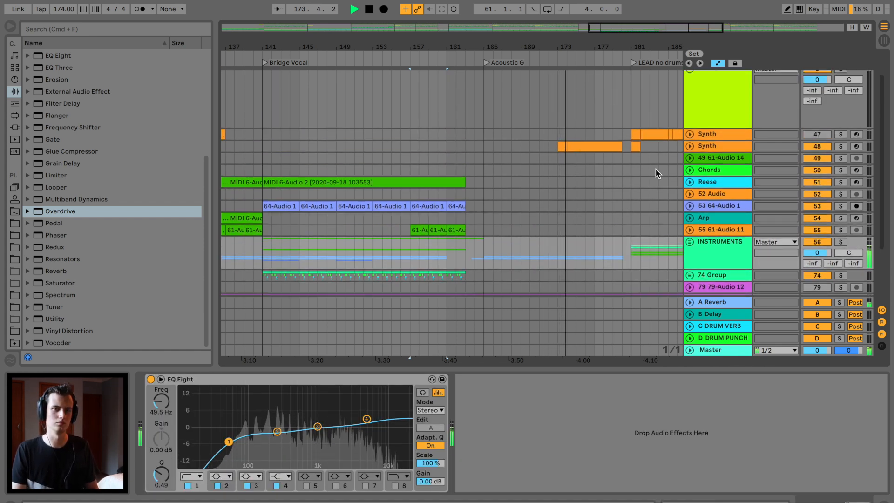
left_click(690, 182)
left_click(393, 182)
key("super+c")
key("space")
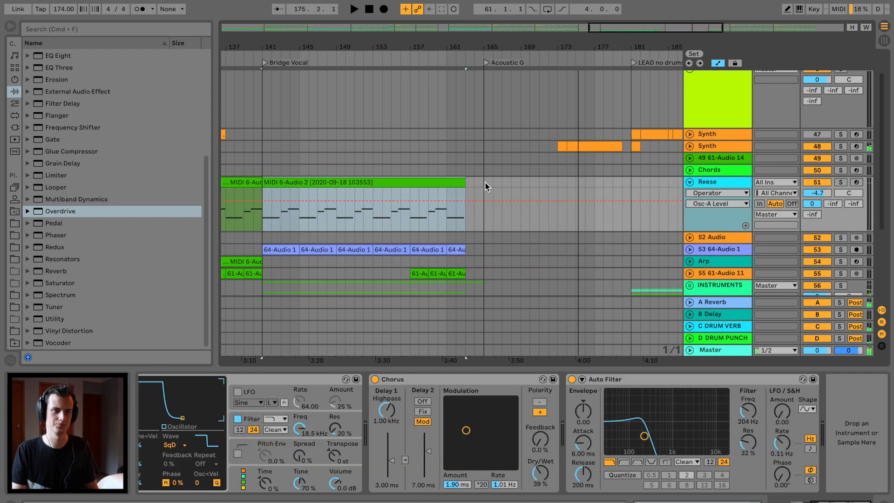
left_click(485, 180)
key("super+v")
scroll(609, 179, "right", 4)
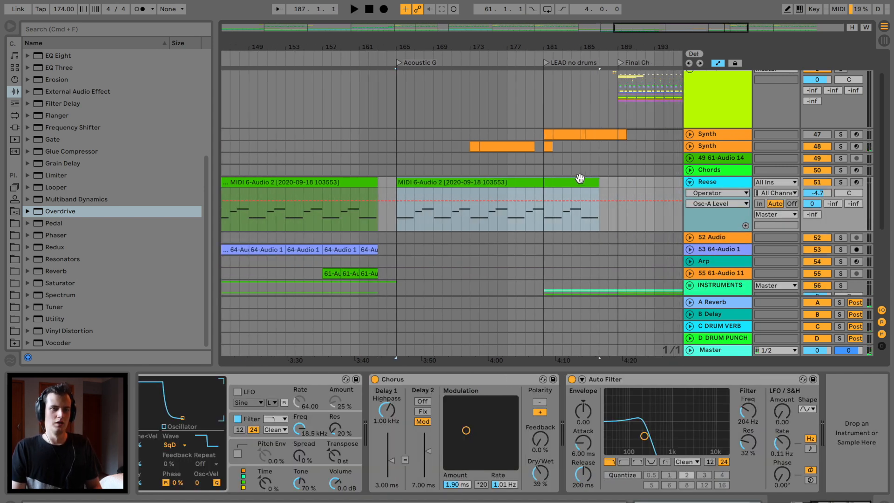
left_click_drag(594, 179, 533, 181)
Step: Rewrite the start of the new Reese clip as three consecutive two-bar notes at C0, A#-1 and G#-1
double_click(535, 182)
key("space")
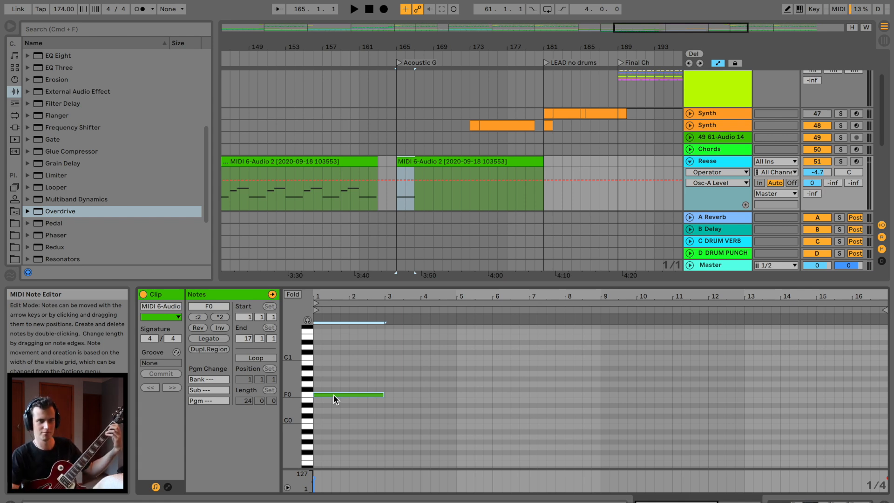
left_click_drag(333, 395, 425, 433)
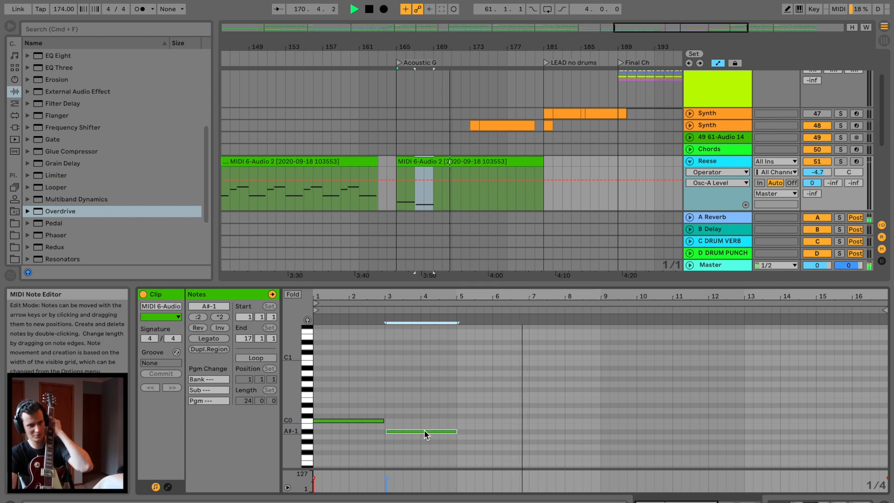
key("super+d")
left_click_drag(495, 431, 498, 443)
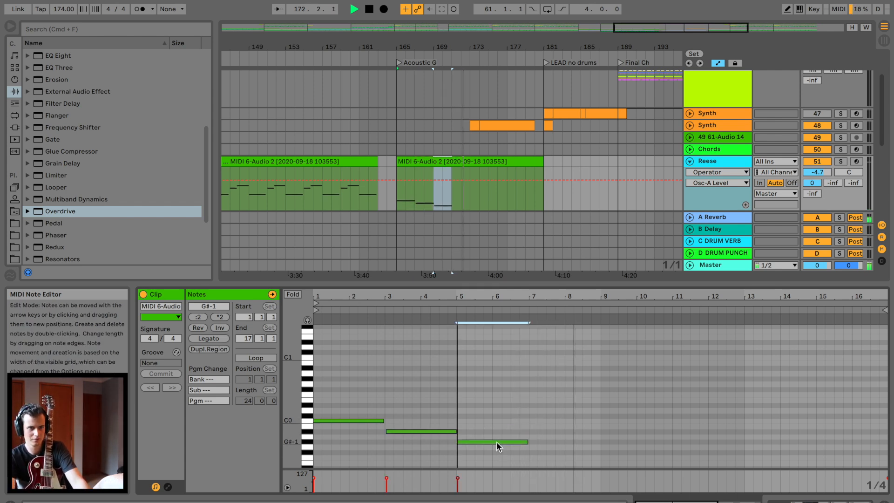
Step: Duplicate the G#-1 note as a fourth two-bar note, change its pitch and raise it an octave
key("super+d")
left_click_drag(561, 444, 579, 452)
key("shift+Up")
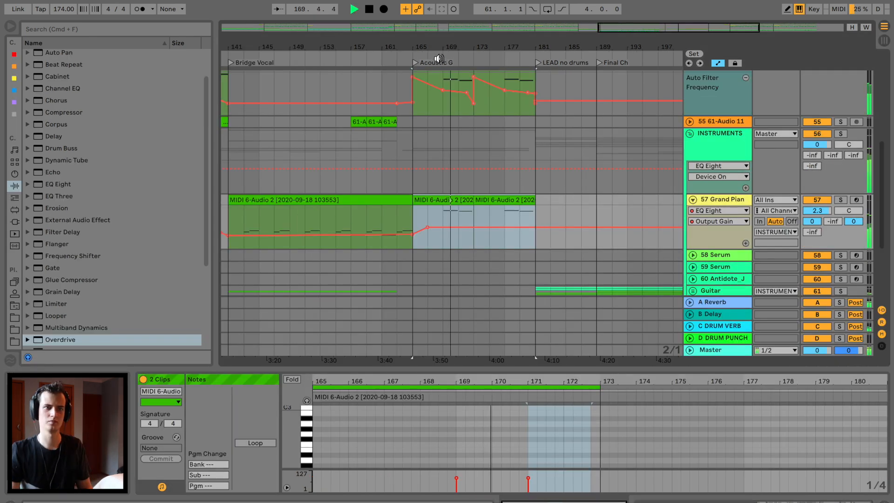
Step: Consolidate the two Grand Piano clips in the Acoustic G section into one clip and lower all its notes an octave
key("ctrl+j")
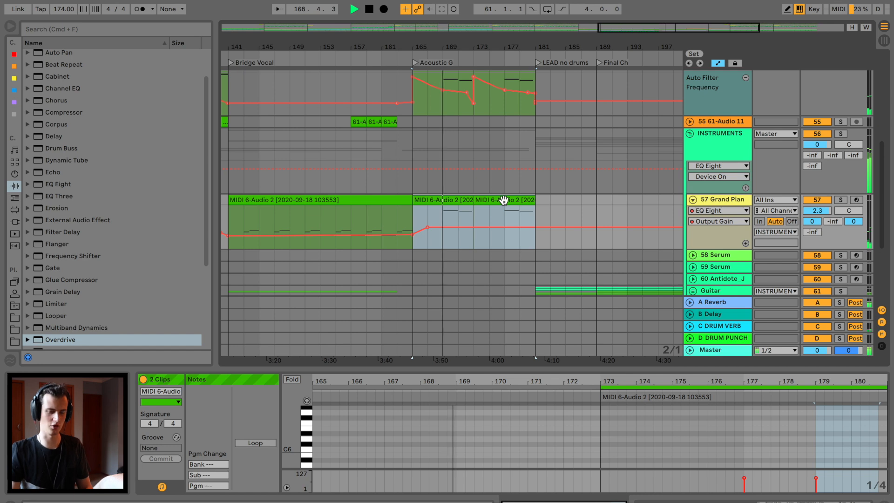
key("ctrl+a")
key("shift+Down")
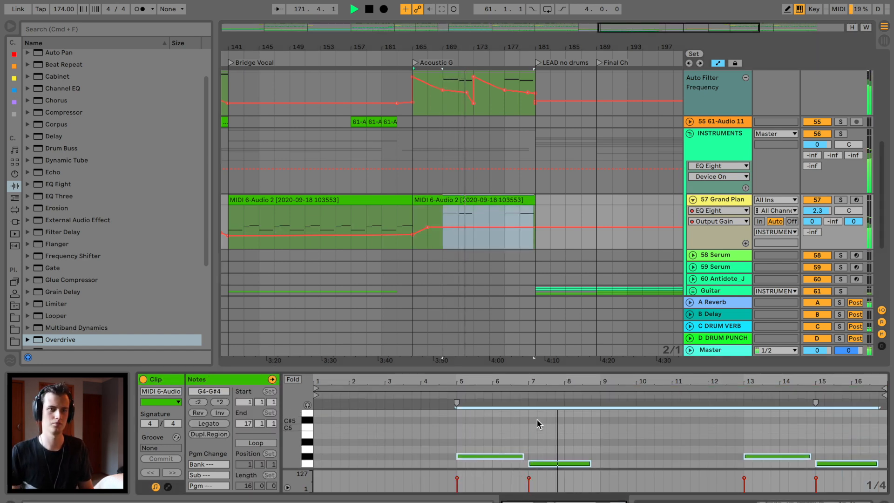
left_click(690, 132)
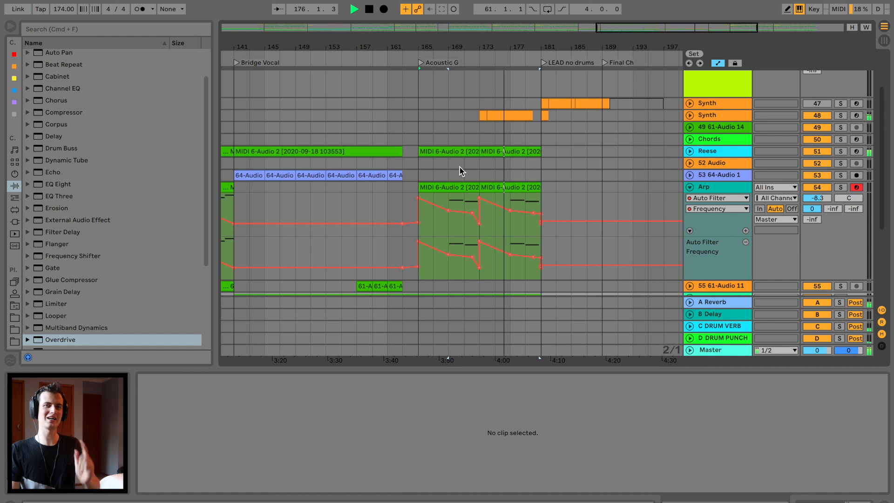
Step: Move the first 58 Serum lead clip from Final Ch to bar 181, covering the LEAD no drums section up to bar 189
scroll(461, 170, "down", 5)
scroll(470, 163, "down", 3)
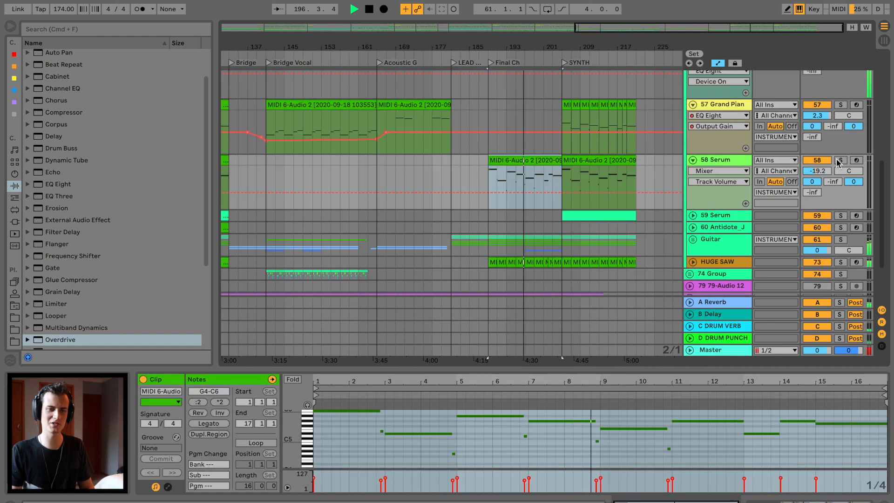
left_click_drag(509, 160, 481, 161)
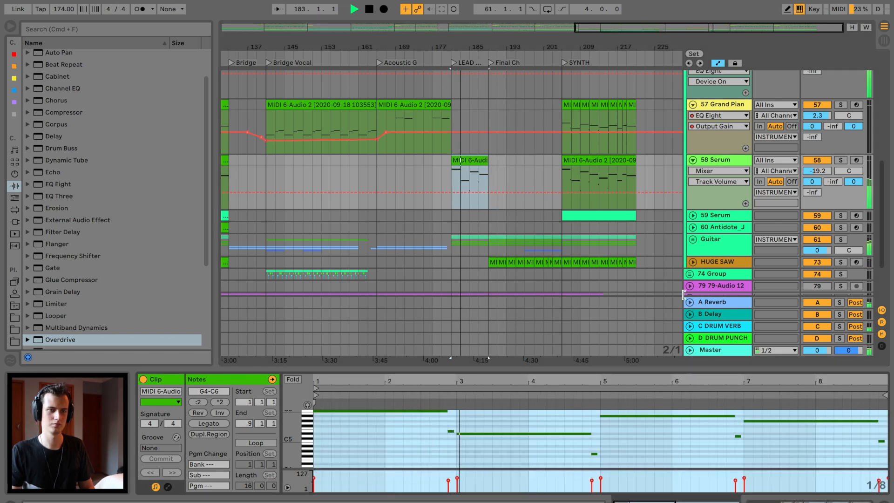
left_click(730, 160)
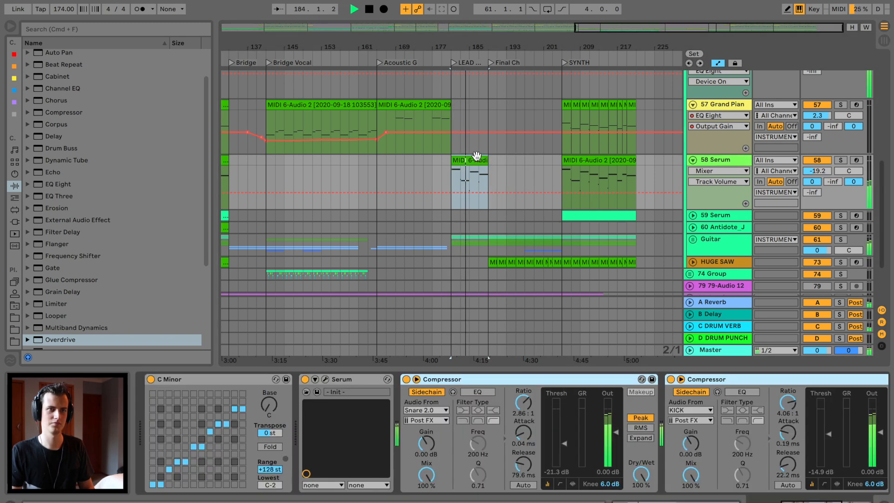
Step: Copy the 58 Serum clip from the SYNTH section to the start of Final Ch at bar 189
left_click(571, 159)
key("super+c")
left_click(492, 161)
key("super+v")
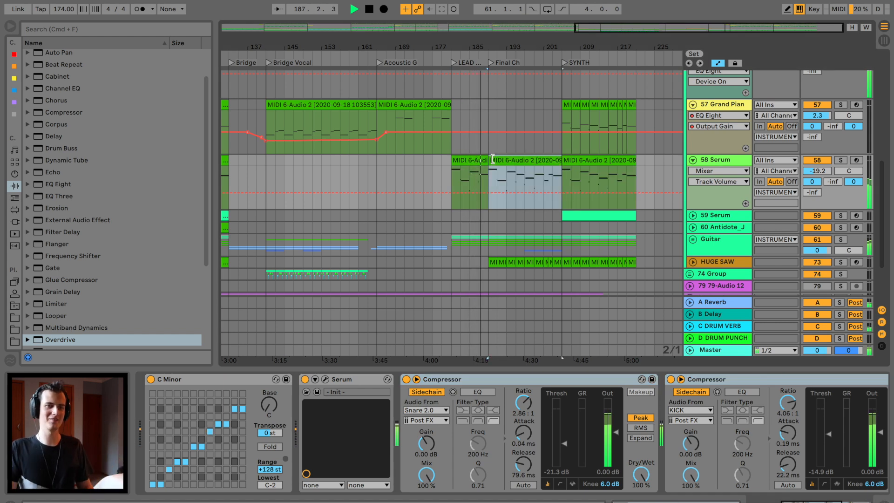
Step: Fold the 57 Grand Piano and 58 Serum tracks
scroll(703, 131, "up", 2)
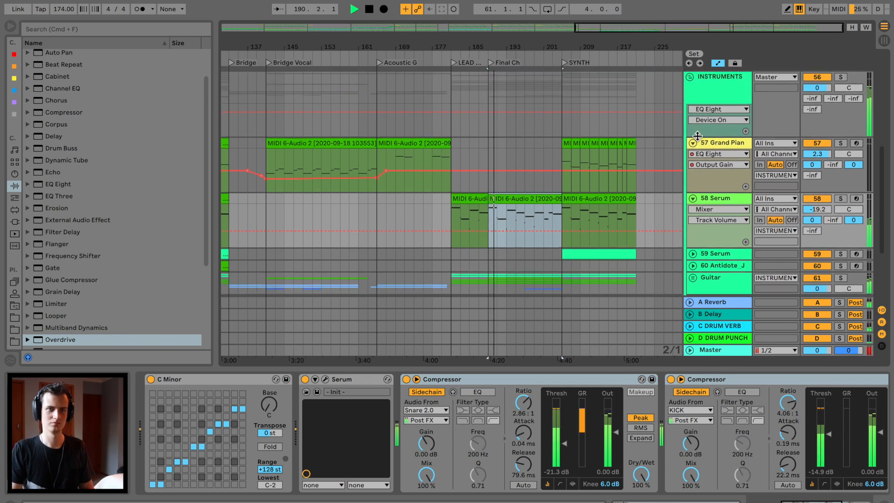
left_click(693, 143)
left_click(693, 155)
scroll(692, 119, "up", 2)
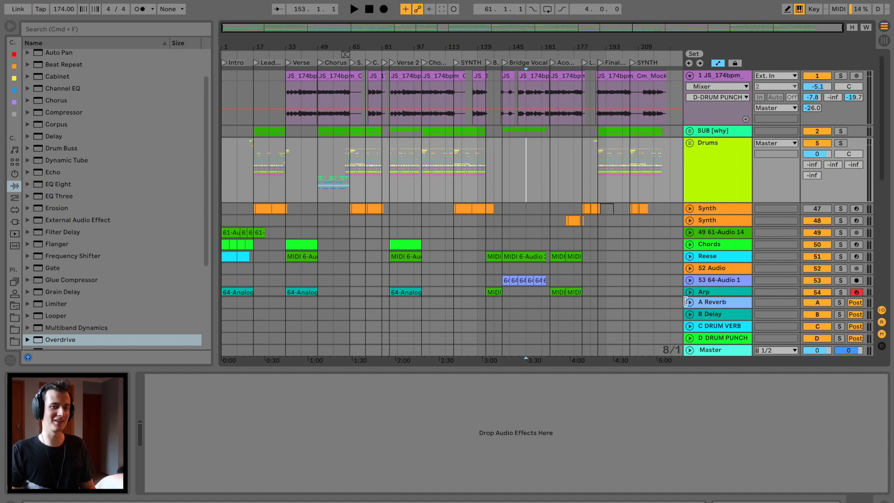
Step: Load the iZotope Ozone 7 plug-in onto the Master track
left_click(718, 352)
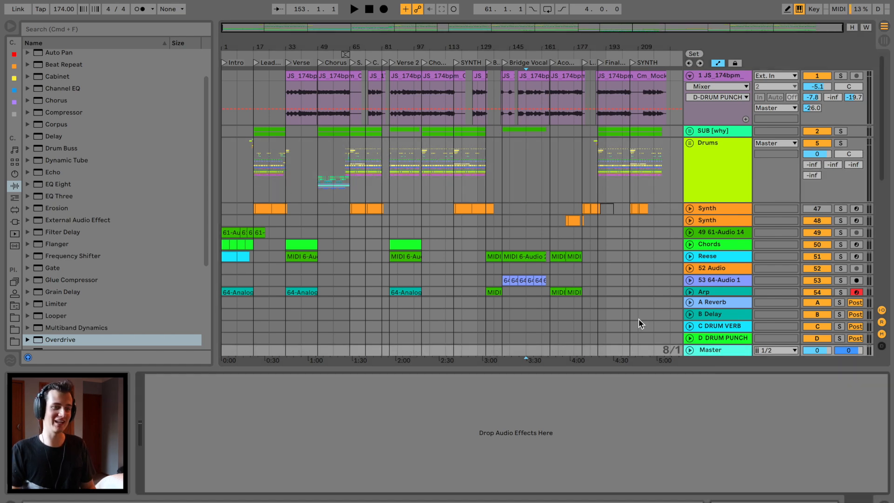
left_click(14, 223)
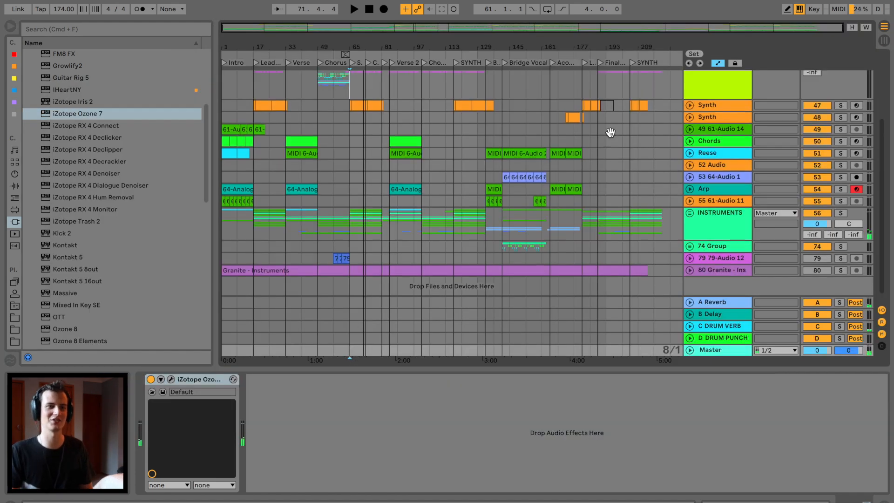
scroll(610, 133, "up", 5)
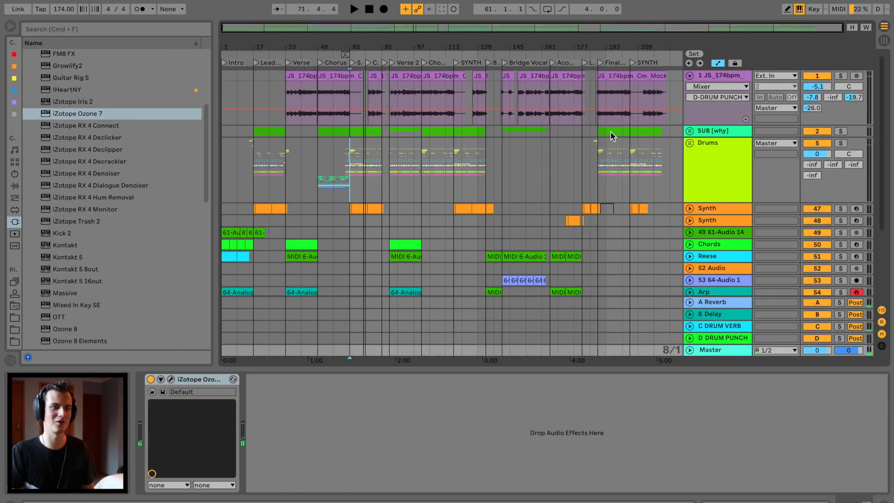
Step: Look over the Drums around the Verse and Chorus and open the folder with the Granite stem files
left_click(706, 144)
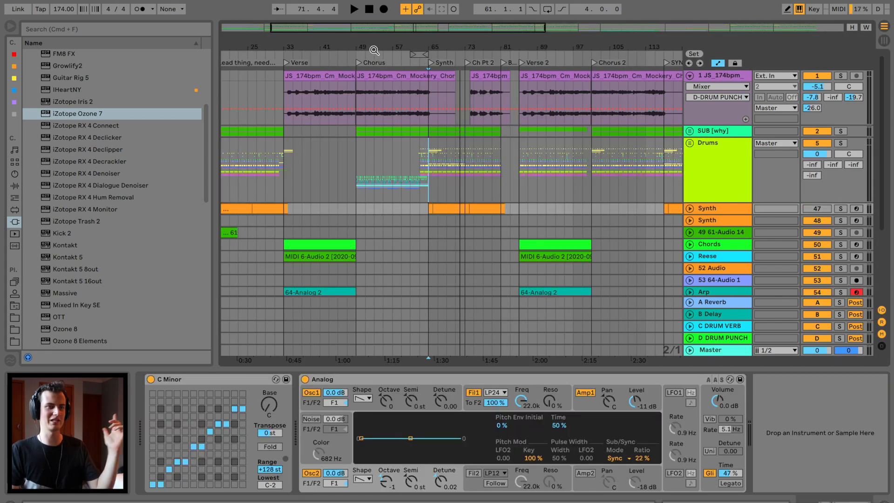
scroll(389, 132, "right", 3)
scroll(389, 132, "left", 3)
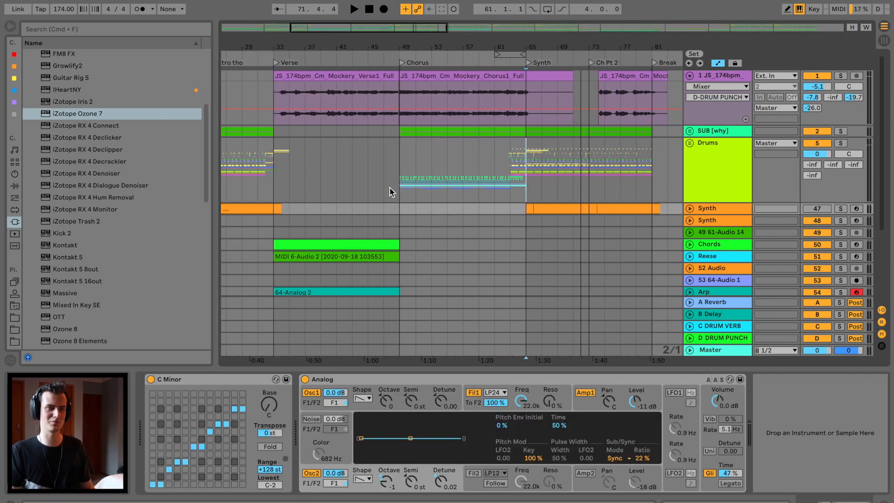
left_click(341, 185)
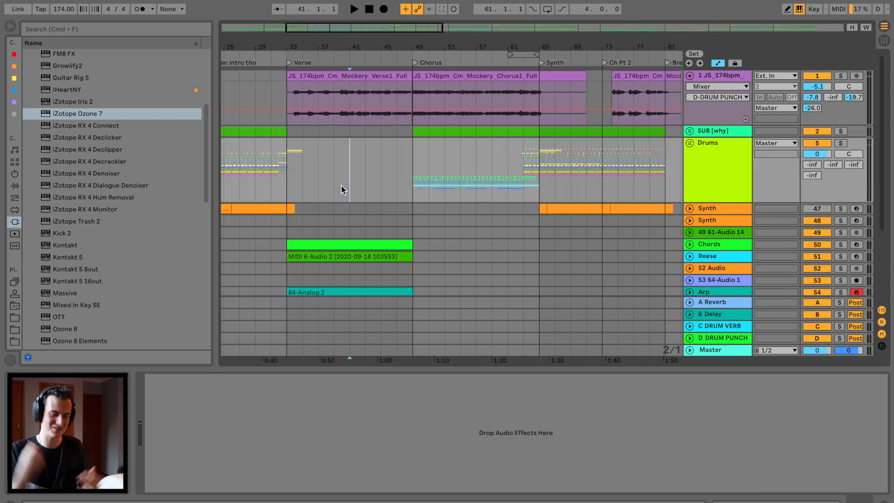
scroll(386, 148, "down", 5)
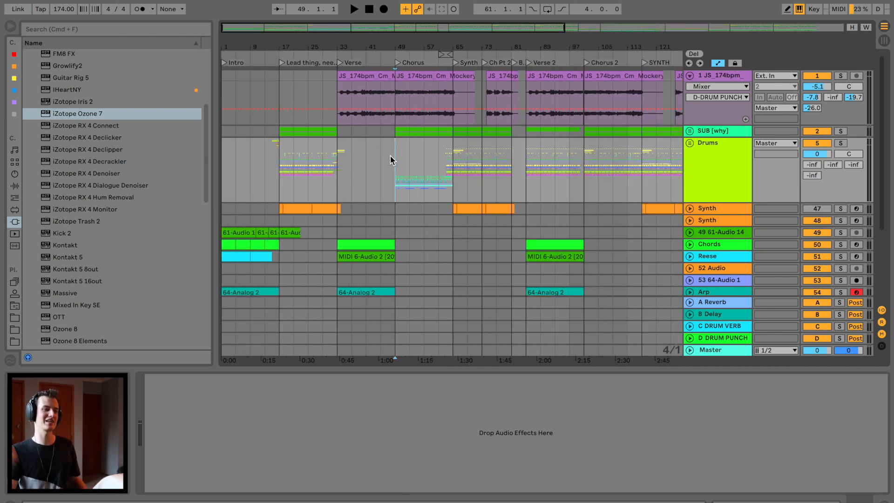
scroll(11, 279, "down", 4)
left_click(12, 329)
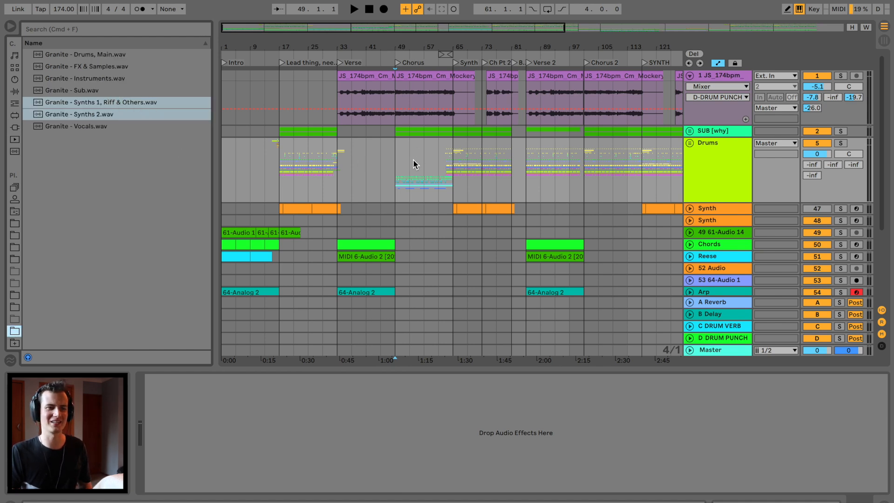
left_click(402, 168)
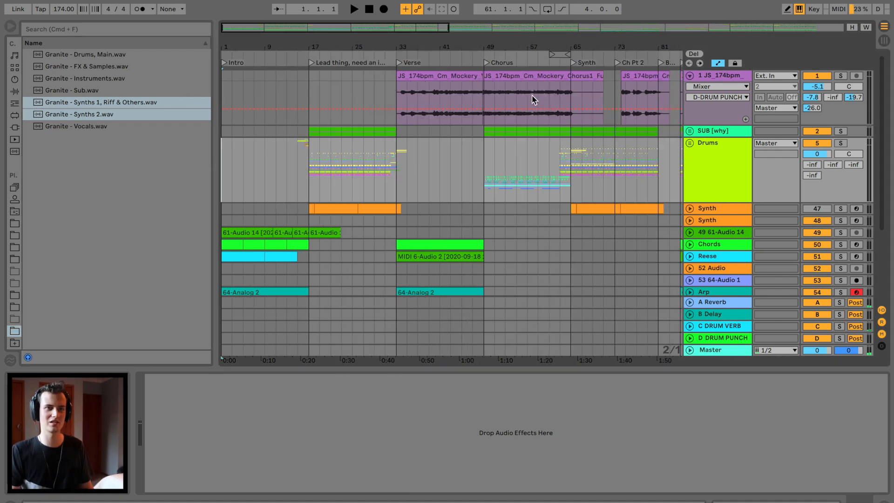
Step: Play the song from bar 1 and review the Intro's tracks up to the lead section
key("space")
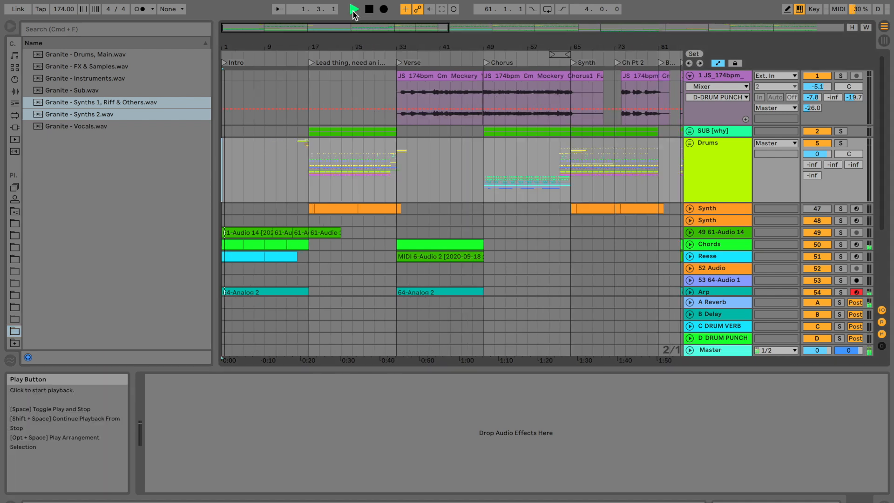
scroll(235, 162, "down", 5)
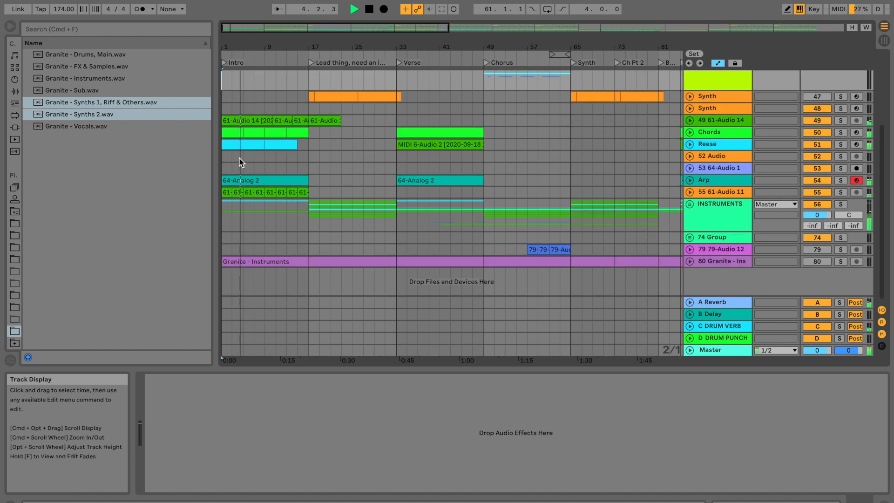
left_click(226, 166)
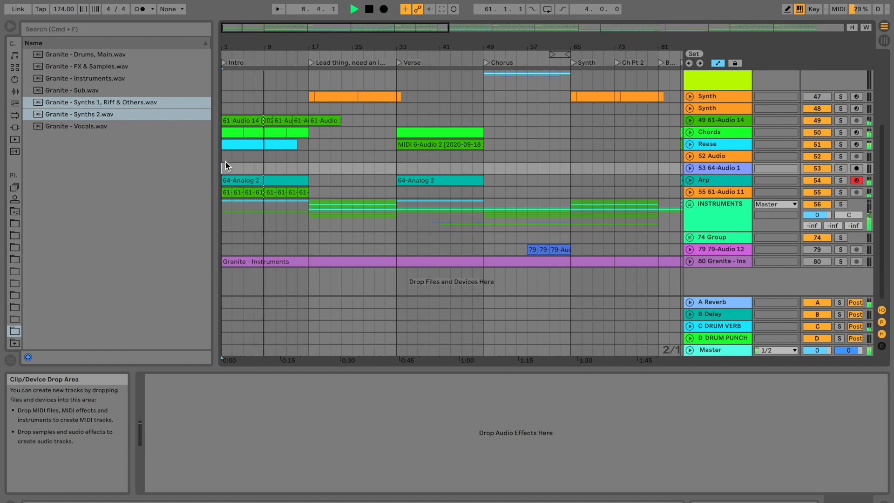
left_click_drag(243, 48, 251, 78)
scroll(499, 178, "up", 2)
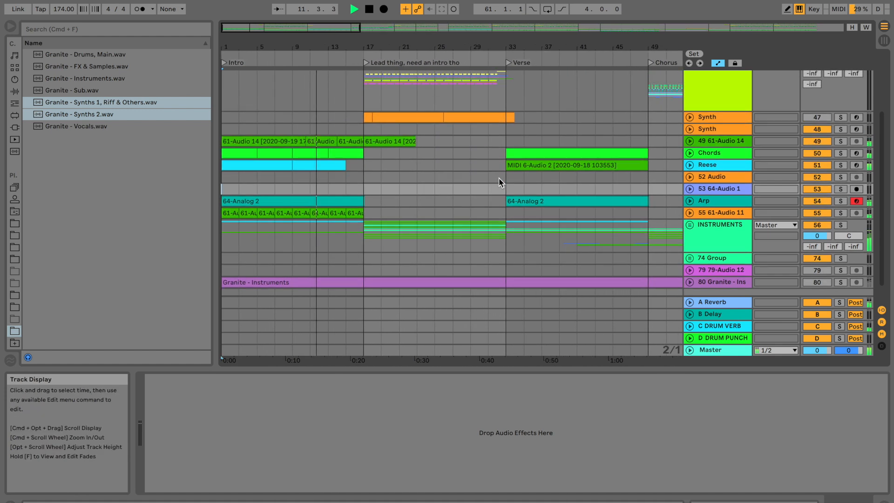
scroll(499, 178, "down", 2)
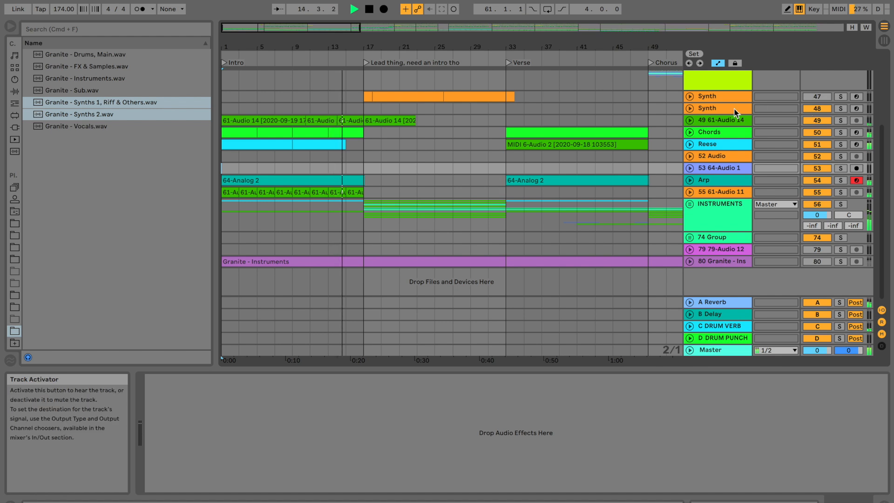
left_click(690, 121)
left_click(690, 120)
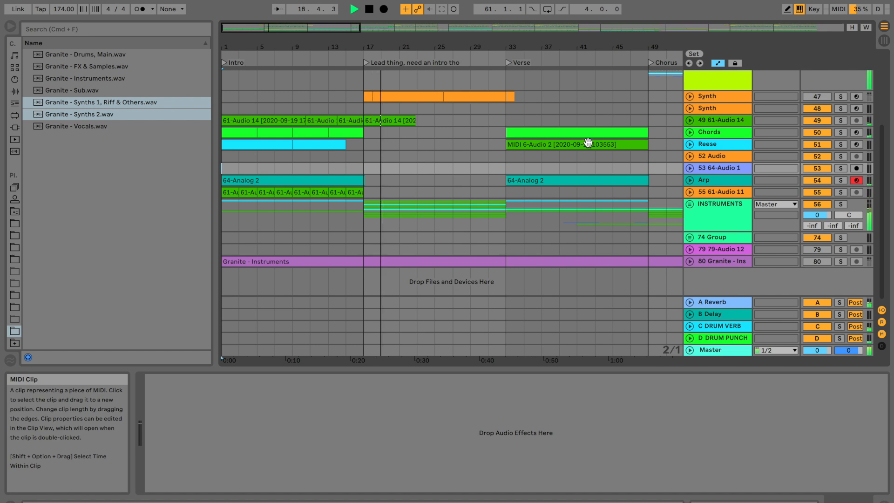
Step: Check the track levels in the Session mixer during playback, then return to the arrangement around the Verse
scroll(577, 135, "up", 4)
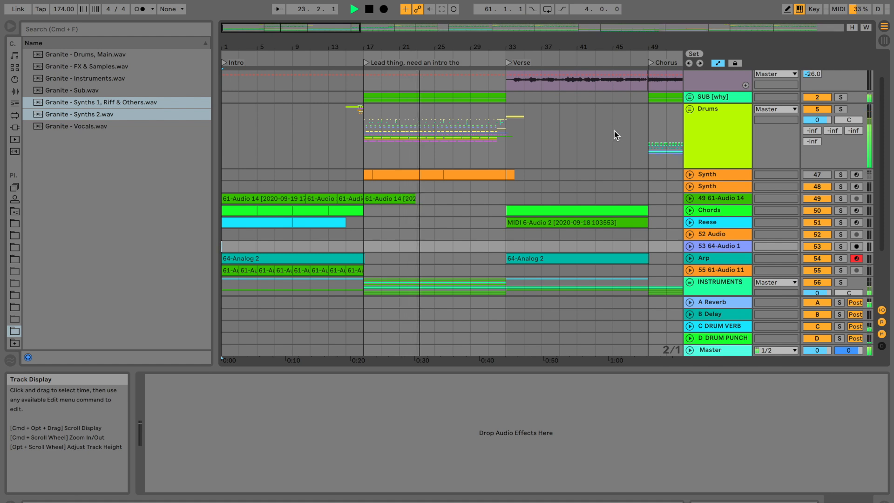
scroll(614, 135, "up", 2)
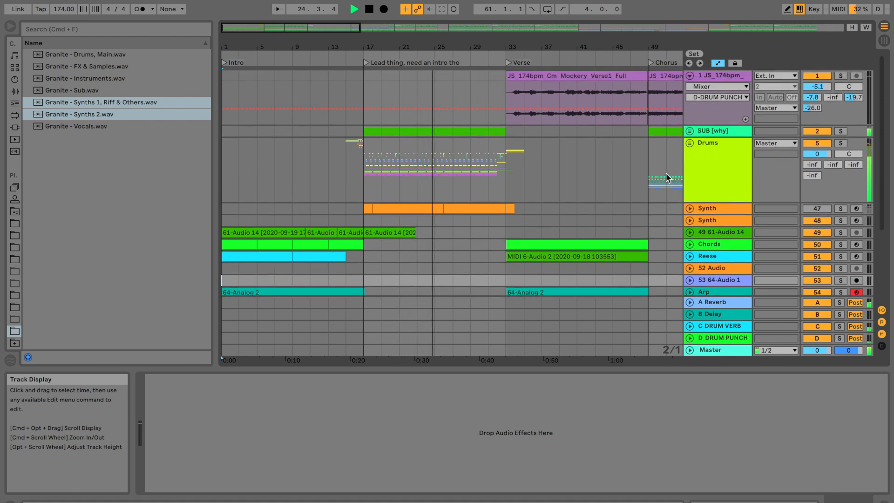
left_click(883, 41)
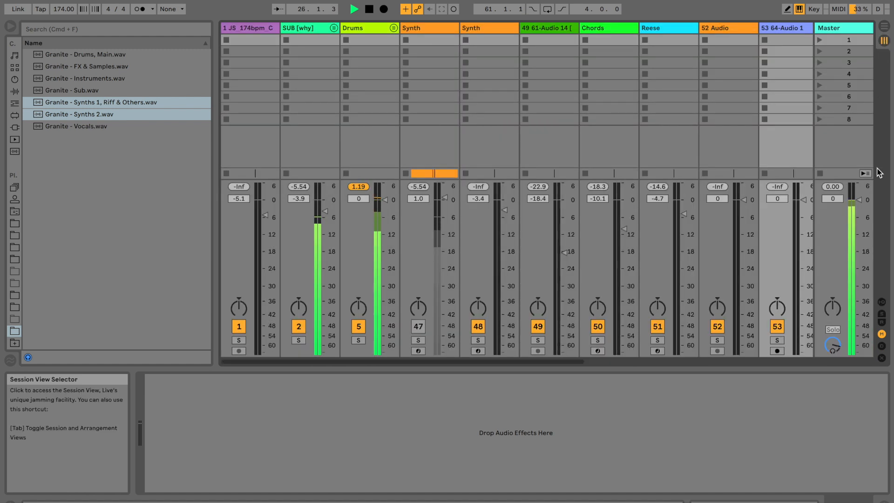
left_click(884, 26)
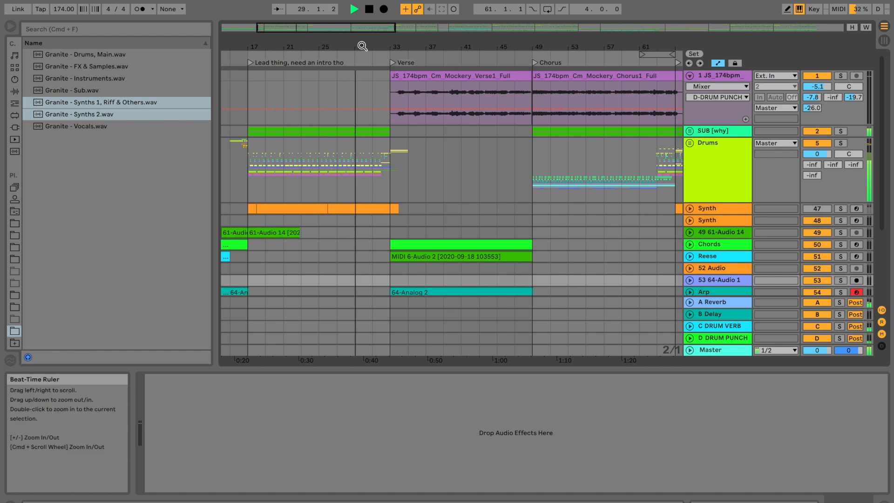
left_click_drag(362, 46, 362, 47)
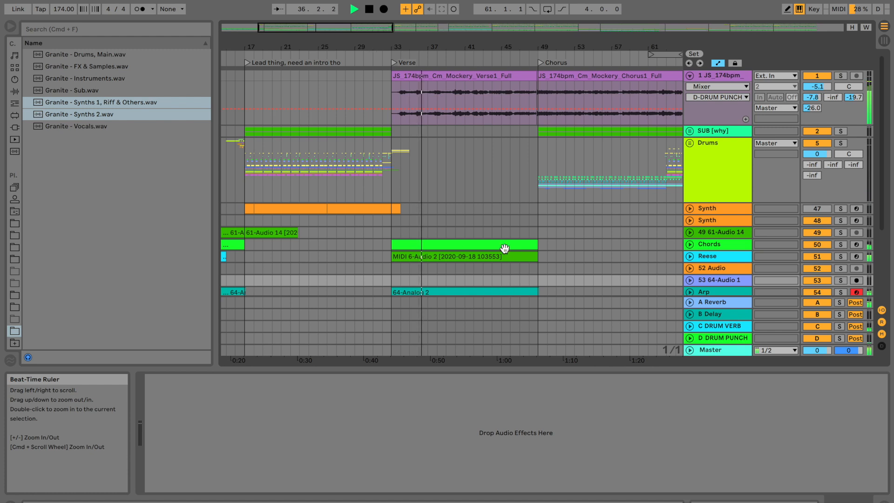
Step: Lower the Arp's Limiter Gain automation across the Verse, with breakpoints at bars 33 and 49
scroll(679, 210, "down", 3)
left_click(690, 235)
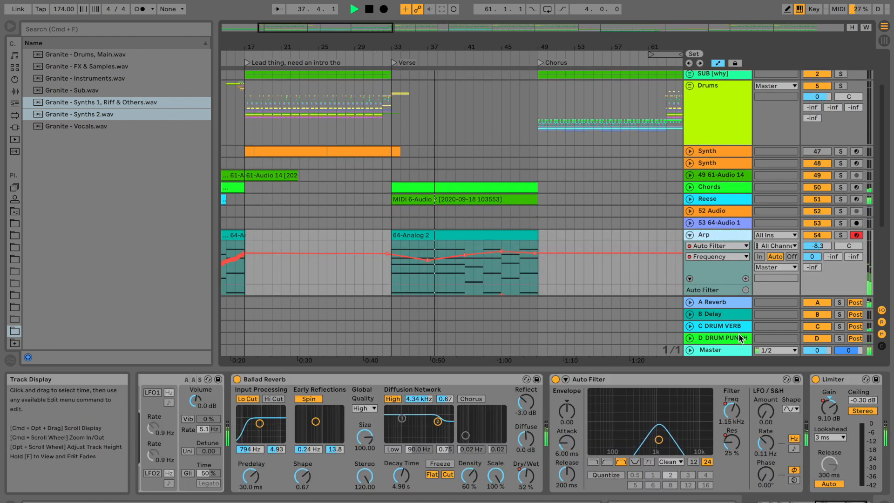
left_click(829, 407)
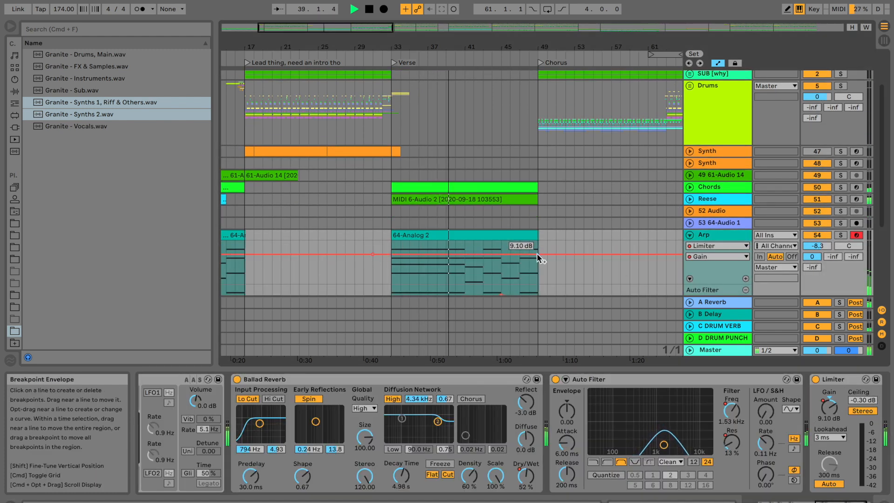
left_click_drag(391, 254, 391, 259)
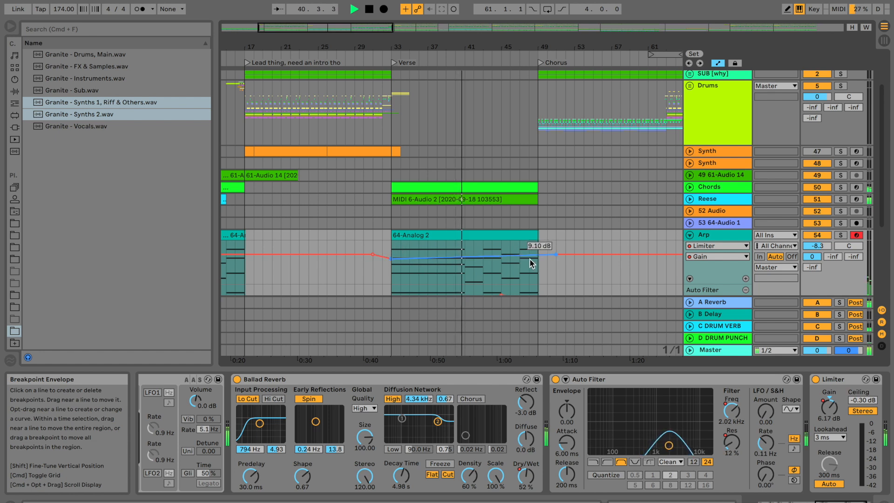
left_click_drag(536, 255, 536, 260)
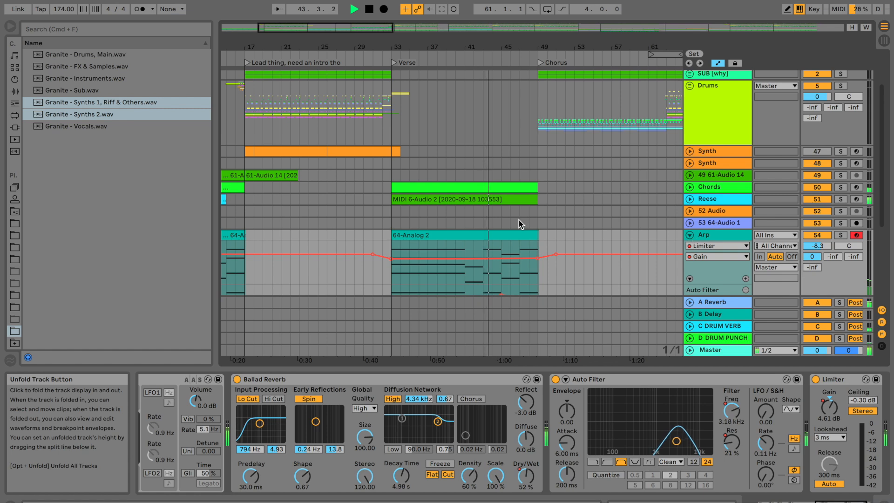
Step: Add an Arp Limiter Gain breakpoint near bar 45 and raise the one at the Chorus start to about 7.83 dB
scroll(503, 222, "down", 2)
scroll(503, 223, "down", 2)
scroll(503, 222, "right", 3)
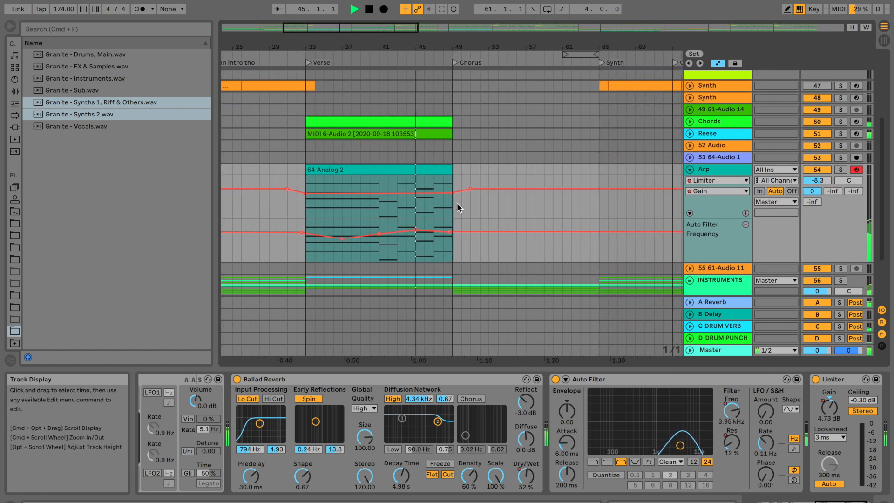
left_click(413, 193)
left_click_drag(454, 194, 454, 190)
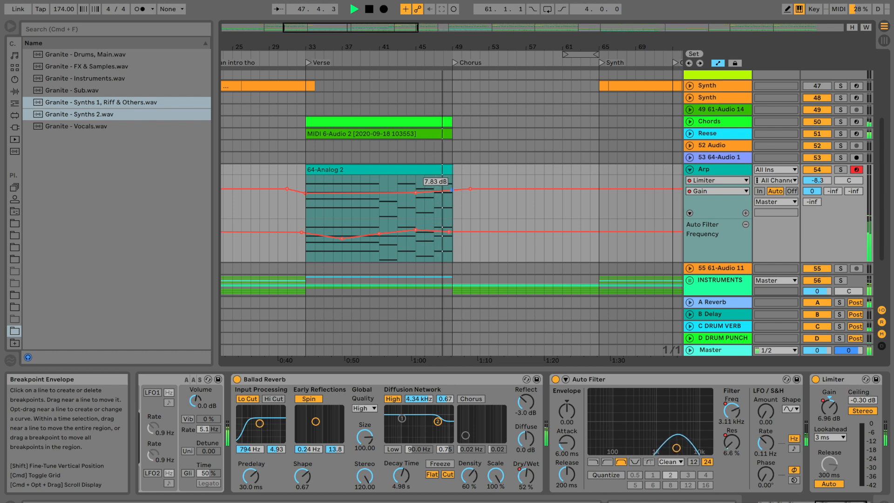
Step: Collapse the Arp track and open the blue 79-Audio guitar clip at bar 57 of the Chorus on track 72
left_click(690, 169)
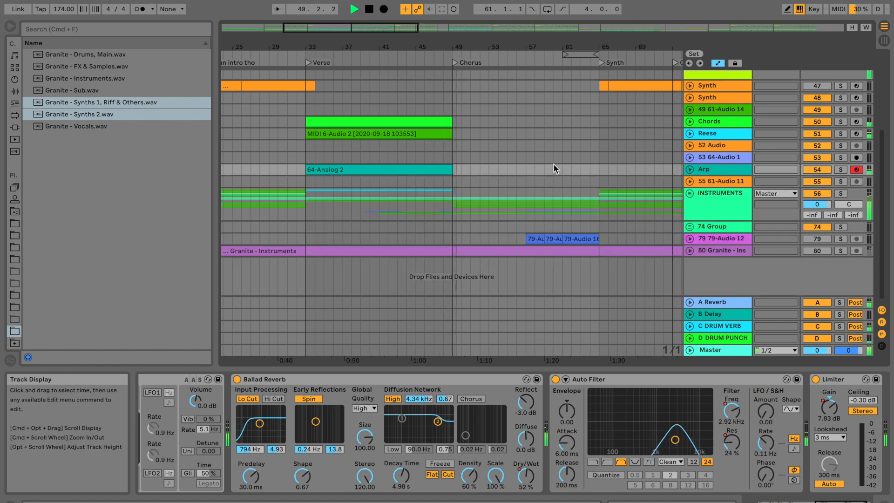
scroll(554, 169, "right", 4)
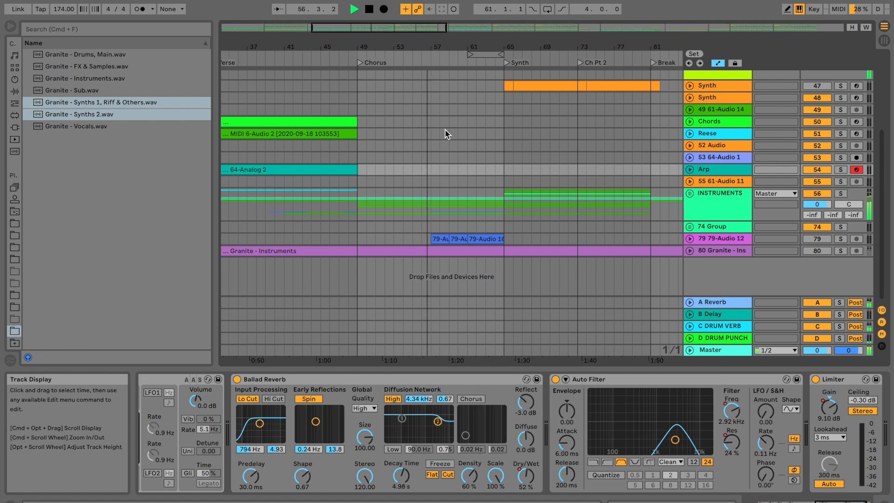
scroll(445, 130, "up", 5)
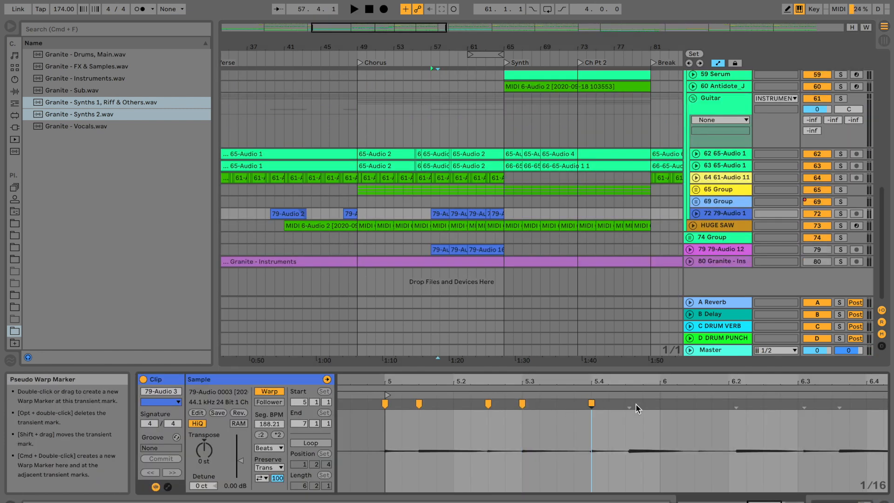
Step: Correct the timing of the 79-Audio 3 clip by setting warp markers on the transients that follow beat 5.4
left_click(629, 405)
scroll(748, 441, "right", 5)
left_click(632, 404)
left_click(699, 404)
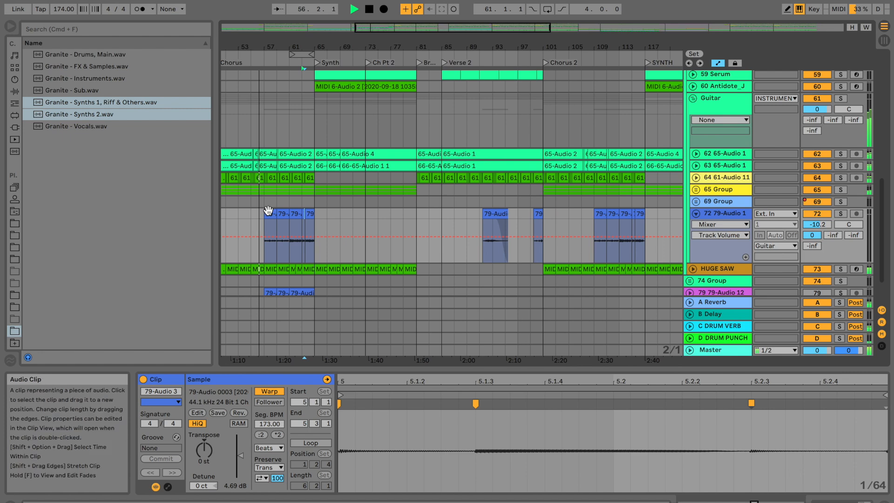
Step: Copy the five track 72 guitar clips from bars 57 to 65 of the Chorus into Chorus 2 and the Final Chorus
left_click(269, 213)
left_click(311, 214, "shift")
scroll(338, 217, "right", 15)
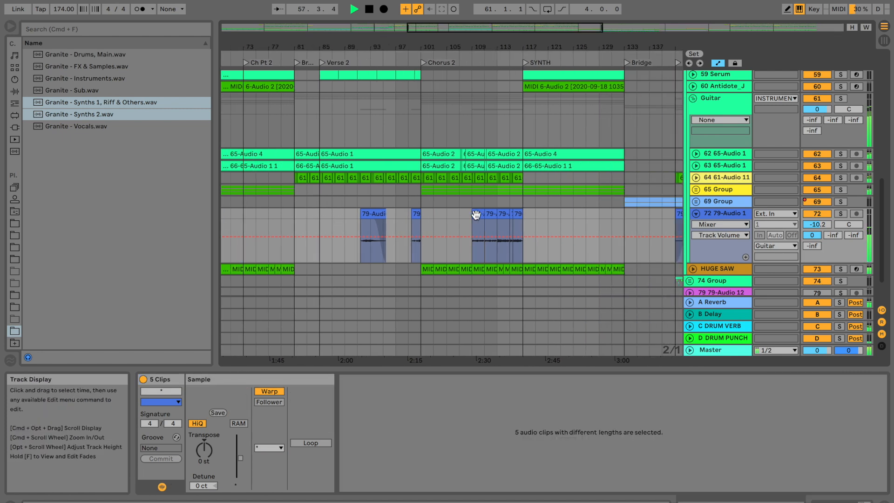
scroll(472, 213, "right", 12)
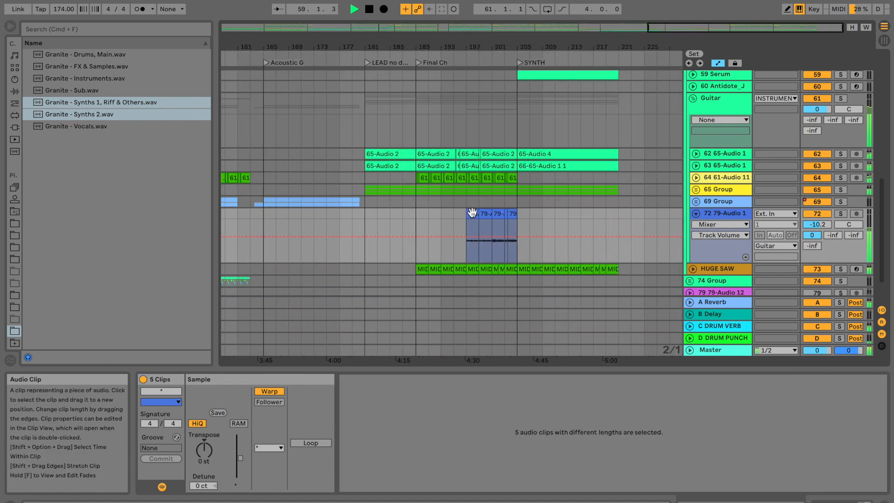
Step: Collapse the track 72 guitar lane and review the vocal, drum and synth tracks from the Chorus to Verse 2 during playback
left_click_drag(395, 44, 395, 16)
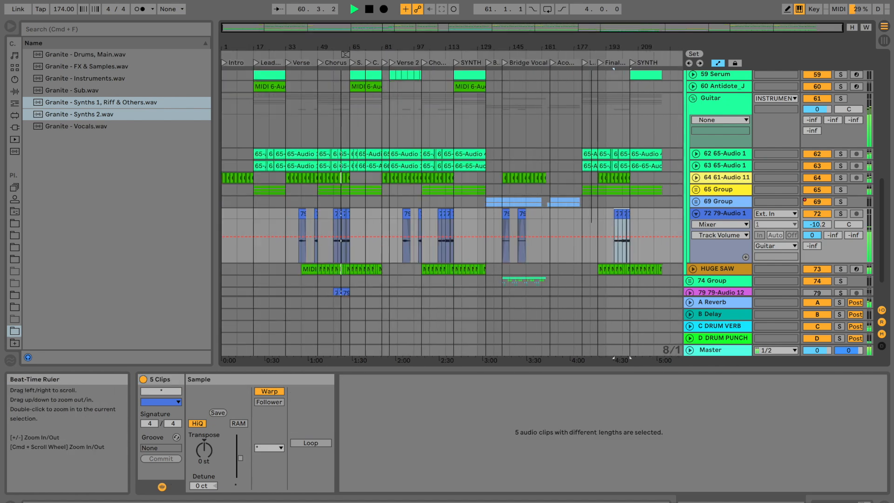
left_click_drag(343, 46, 385, 93)
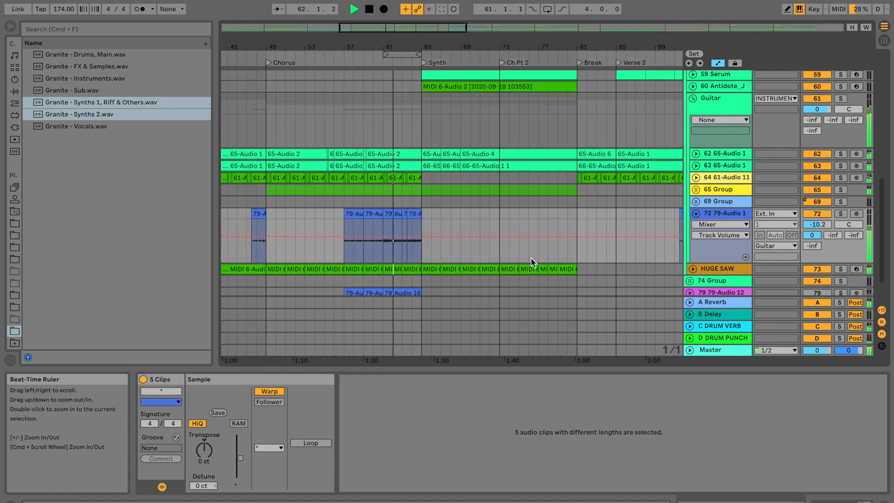
left_click(697, 214)
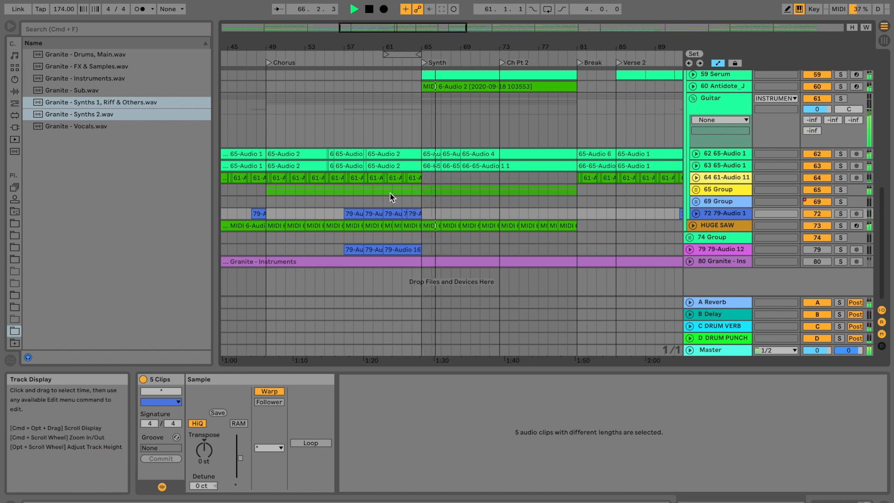
scroll(409, 191, "up", 10)
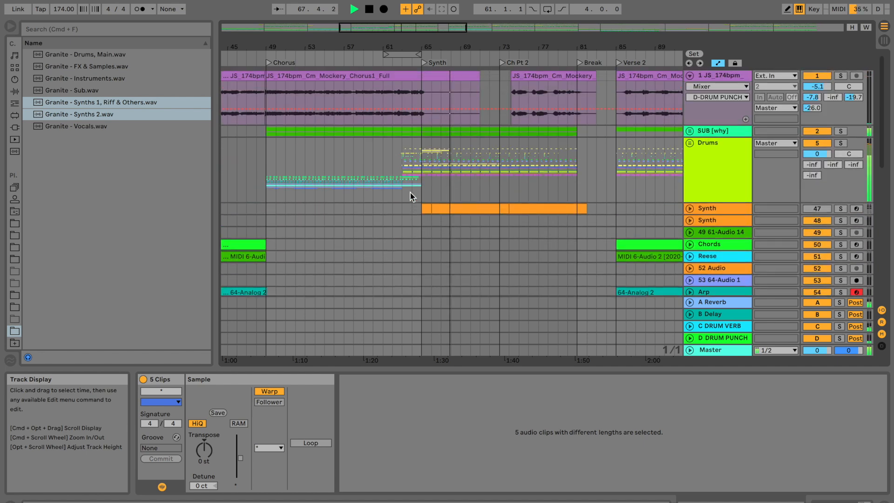
scroll(409, 192, "left", 1)
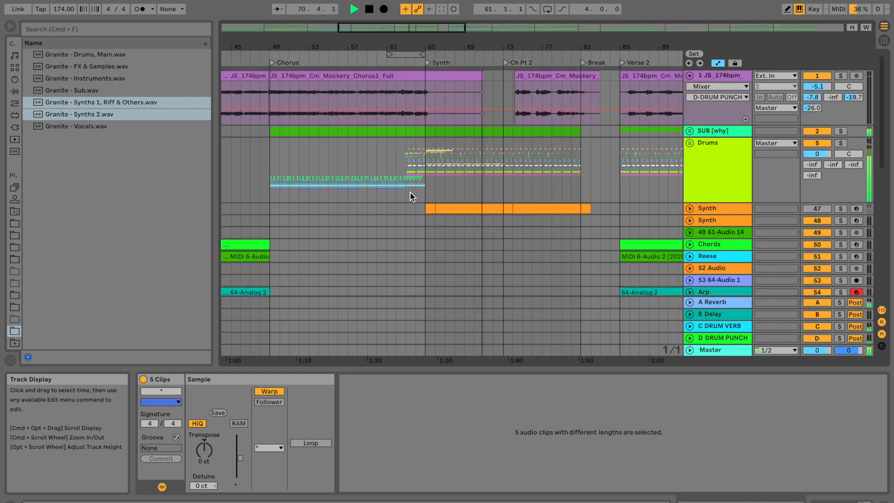
left_click(706, 158)
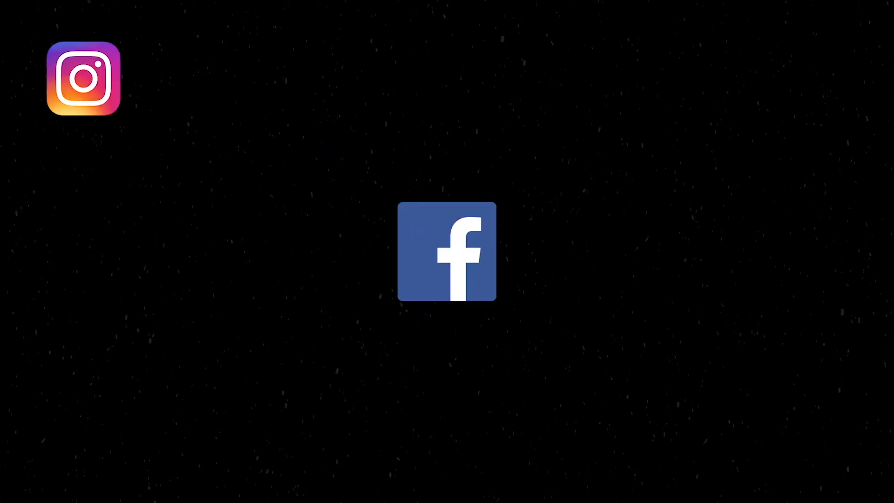